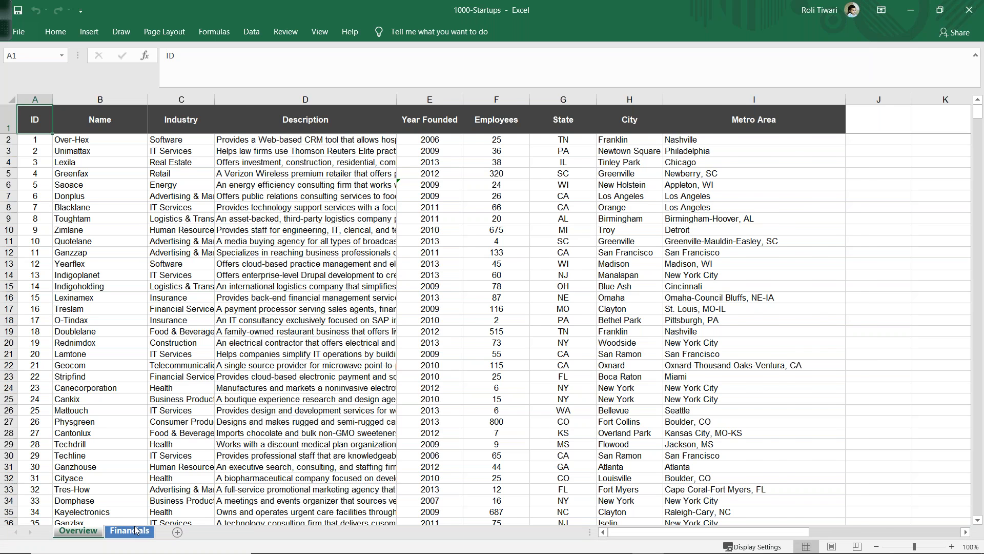
# - View the Financials sheet of the startups workbook, and launch Tableau
pyautogui.click(135, 530)
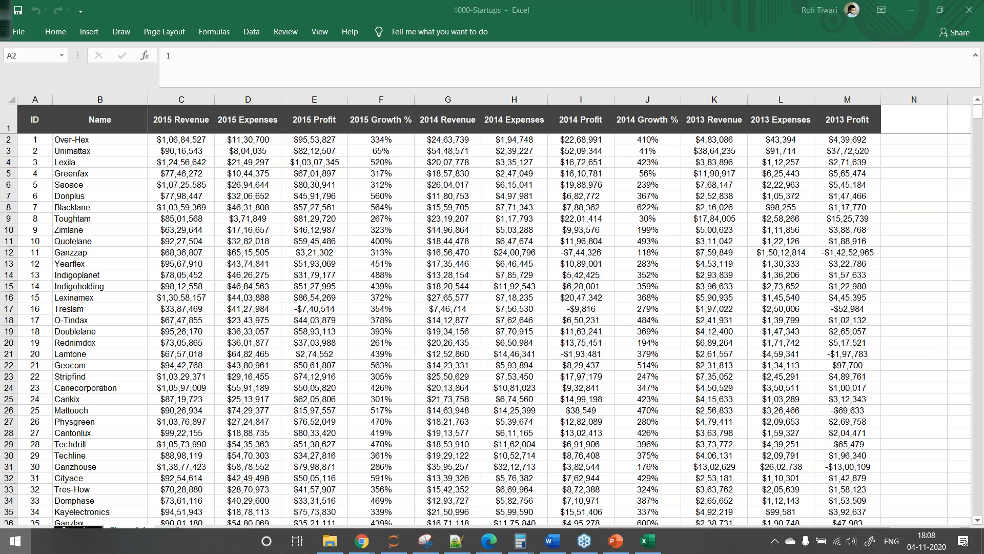
pyautogui.click(15, 541)
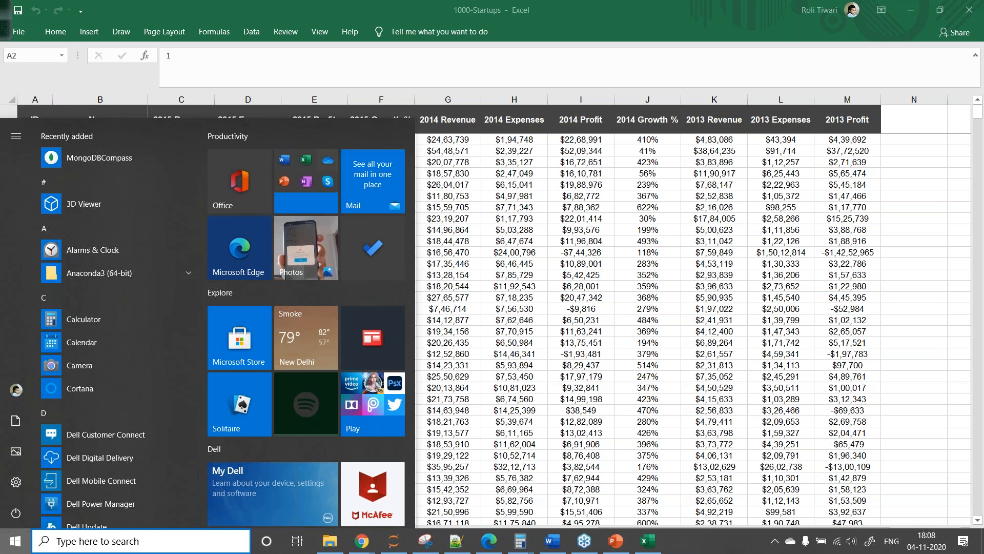
pyautogui.write('tab')
pyautogui.press('Return')
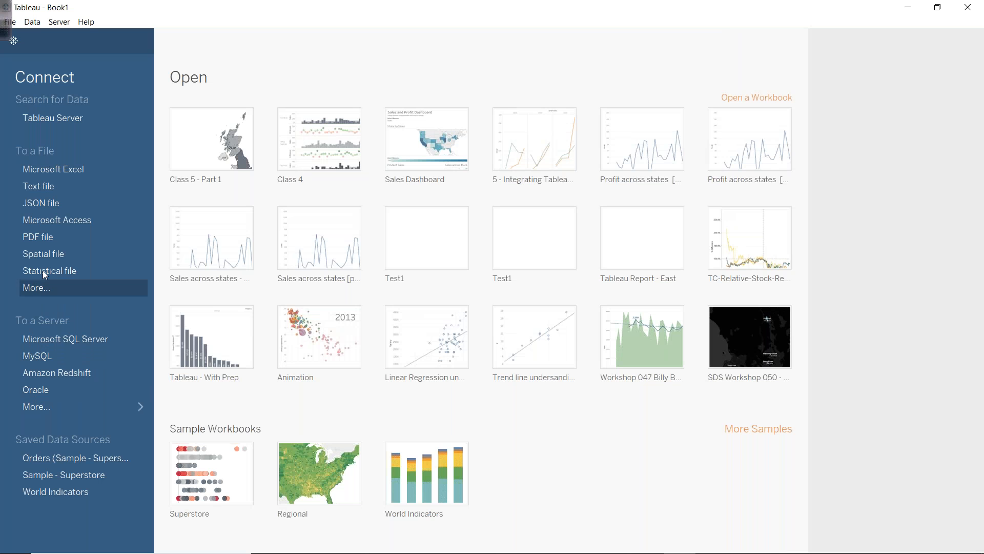
# - Connect to the 1000-Startups Excel workbook stored in the Project 1 folder
pyautogui.click(71, 175)
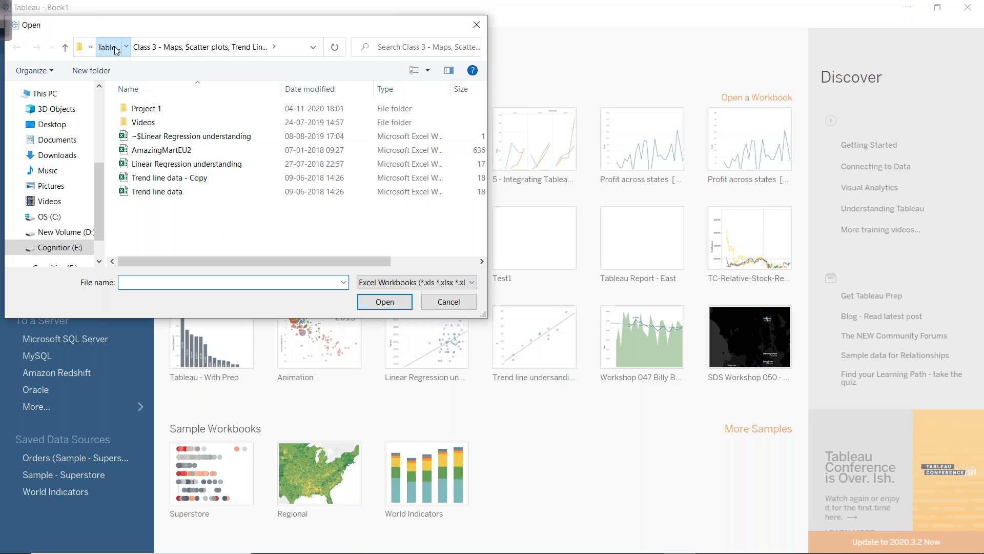
pyautogui.doubleClick(153, 110)
pyautogui.doubleClick(155, 109)
pyautogui.doubleClick(155, 109)
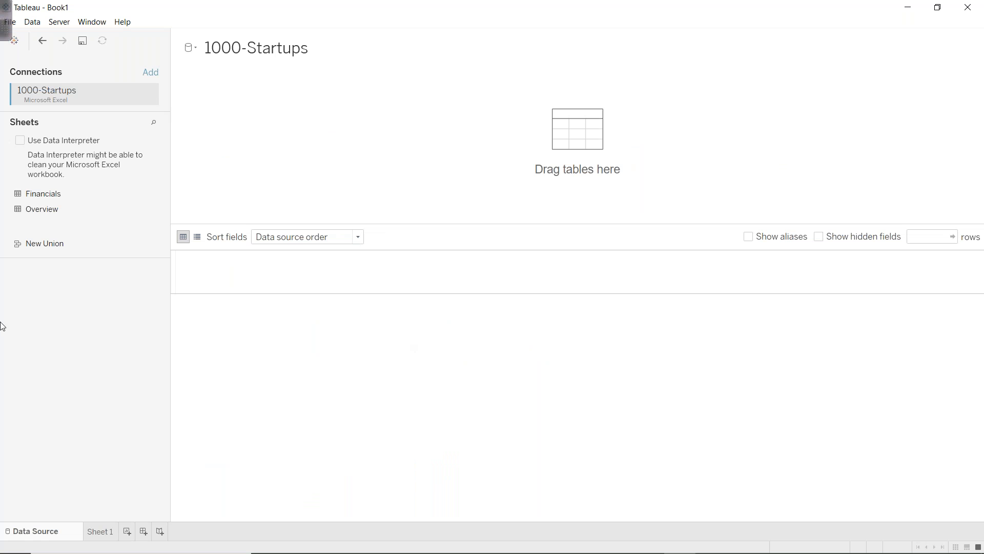
# - Add the Financials sheet to the data source and join the Overview sheet to it
pyautogui.doubleClick(43, 194)
pyautogui.click(306, 113)
pyautogui.click(334, 117)
pyautogui.moveTo(42, 209); pyautogui.dragTo(461, 128)
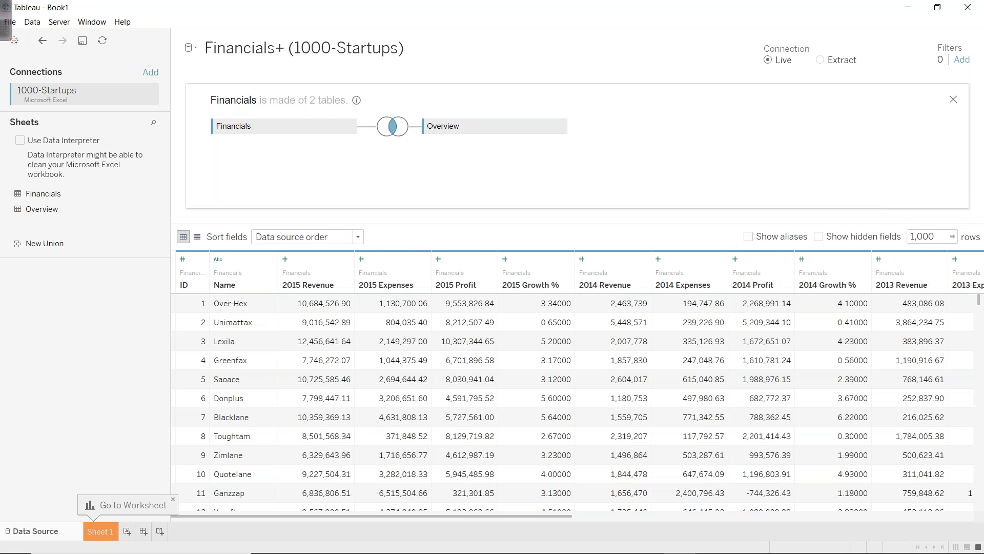
# - Check the join type and clause between Financials and Overview, then examine the remaining columns of the joined data preview
pyautogui.click(394, 128)
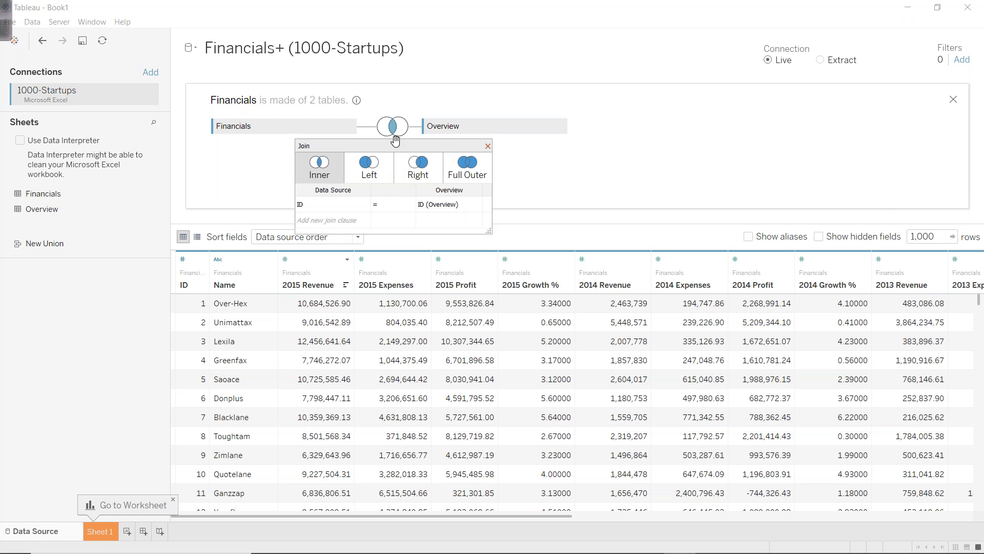
pyautogui.click(448, 221)
pyautogui.click(487, 146)
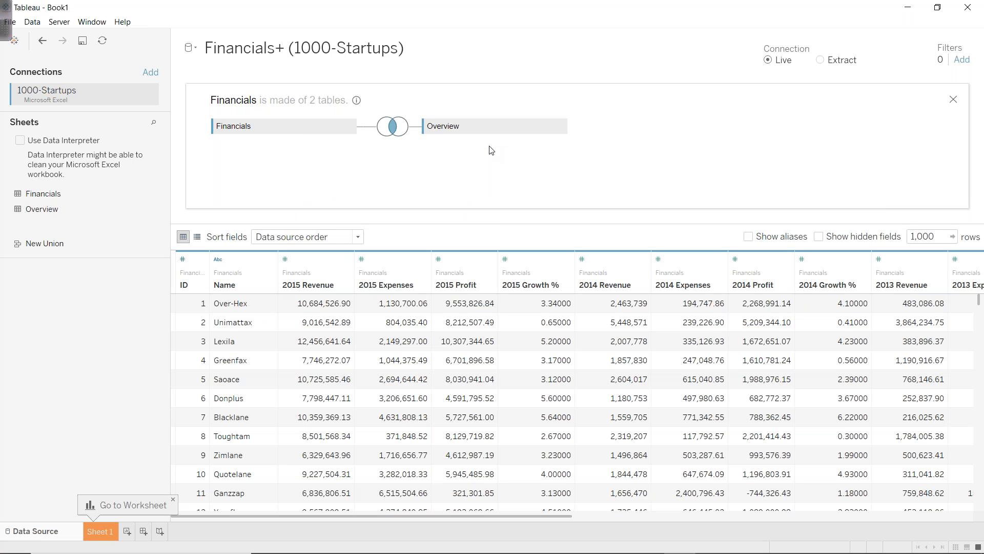
pyautogui.click(953, 99)
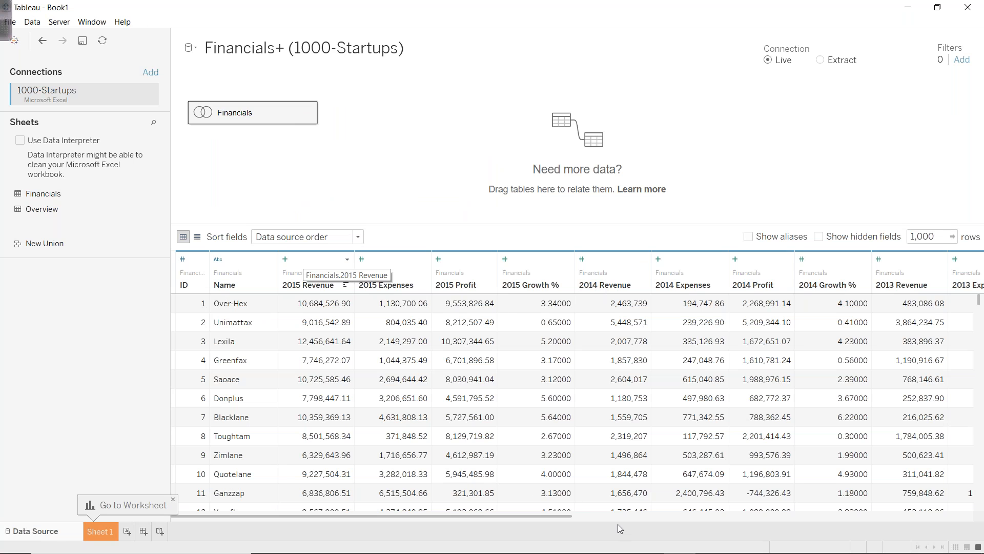
pyautogui.click(677, 517)
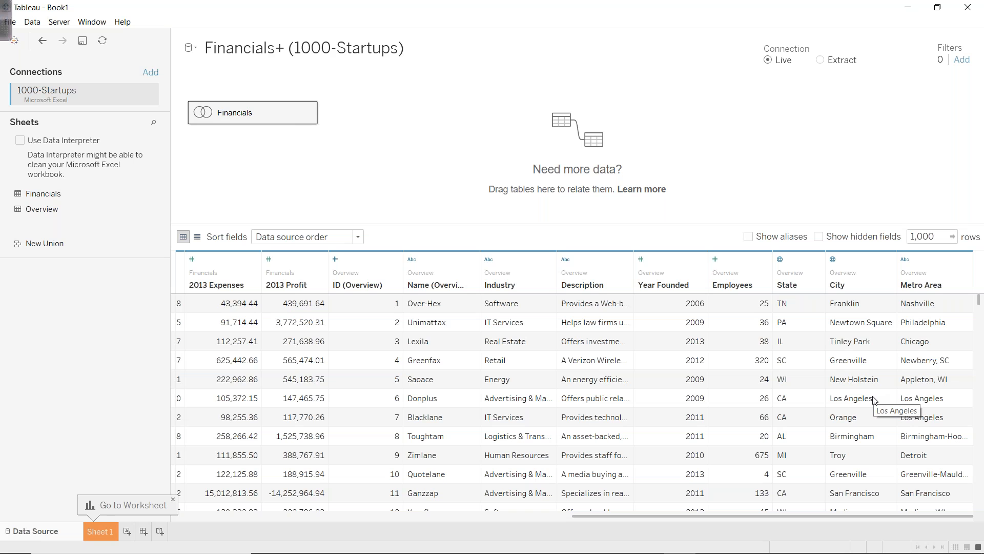
# - Open the Sheet 1 worksheet and look through the dimensions and measures of the Financials and Overview tables
pyautogui.click(100, 531)
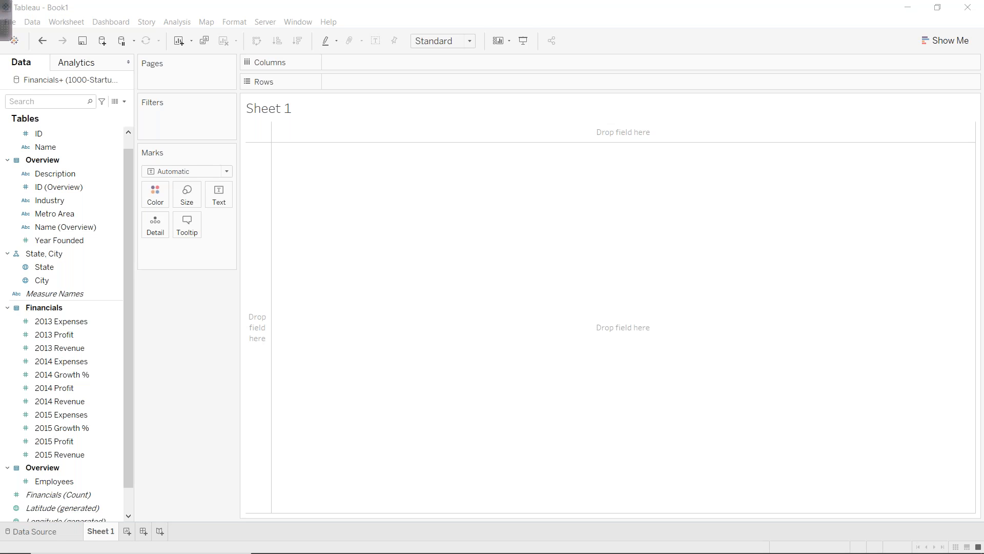
pyautogui.click(73, 185)
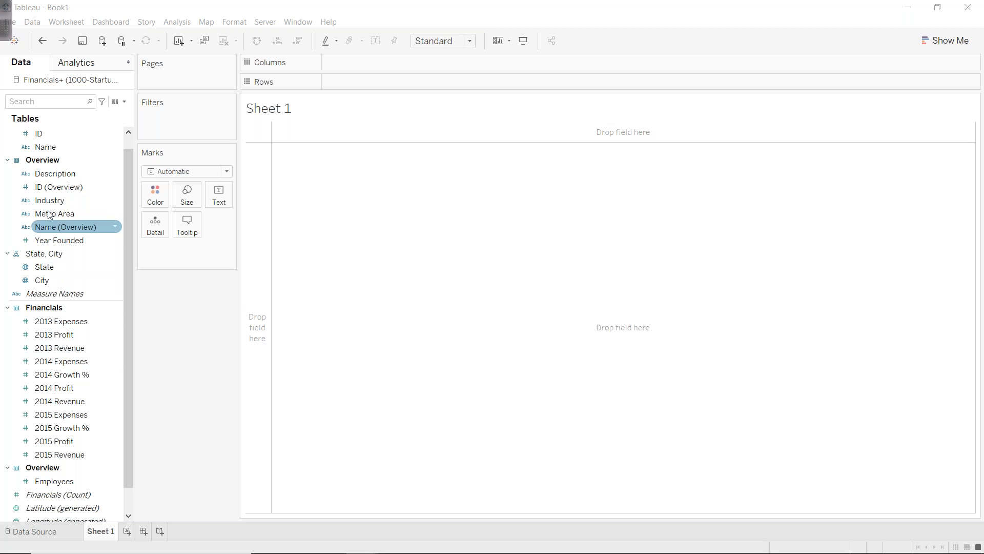
pyautogui.scroll(1, 51, 195)
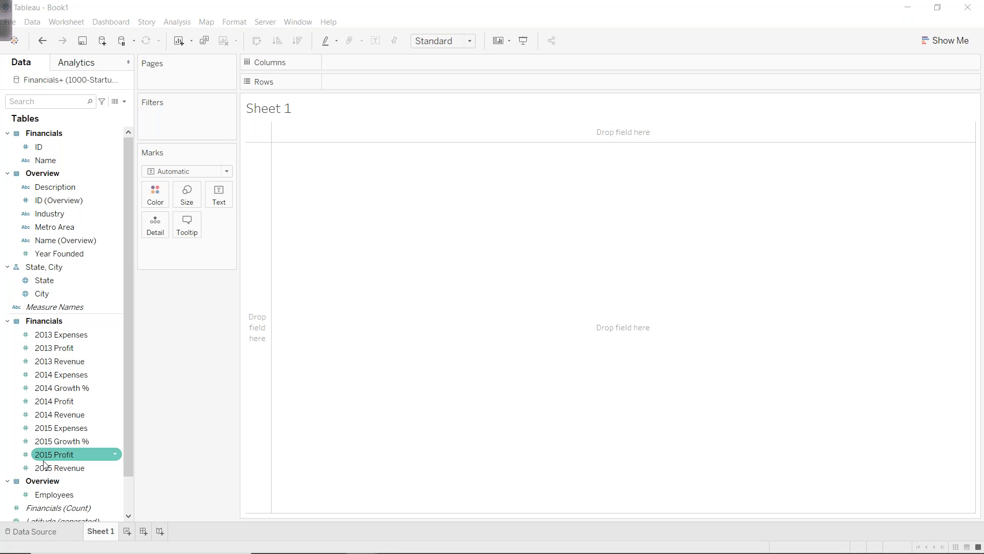
pyautogui.click(77, 401)
pyautogui.click(54, 334)
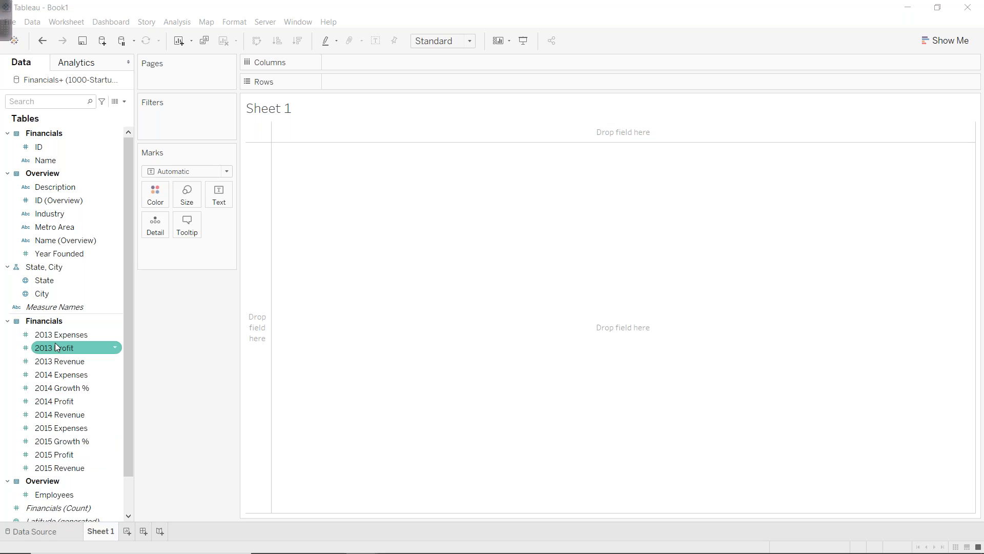
# - Check the folder option for 2013 Expenses, then group the data fields by folder instead of by data source table
pyautogui.rightClick(62, 336)
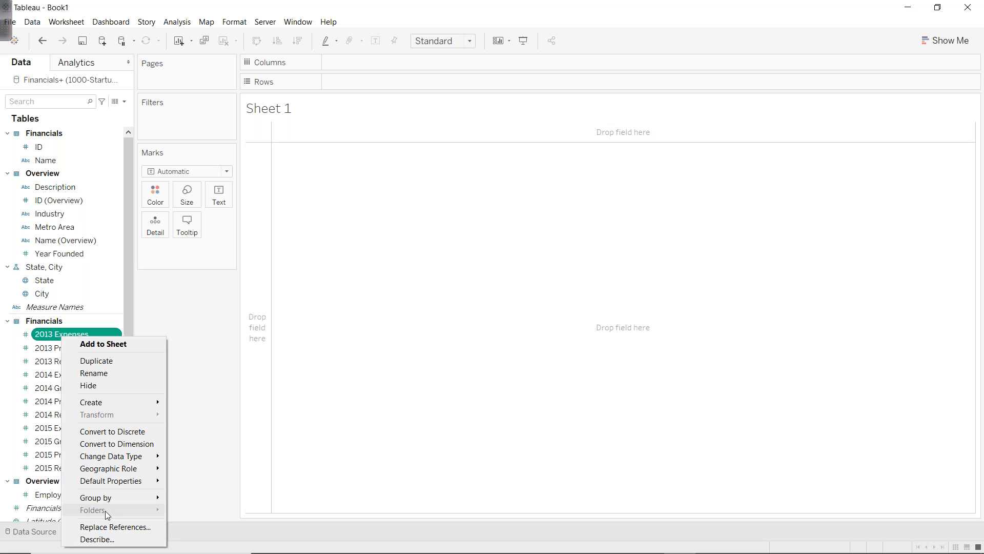
pyautogui.click(51, 321)
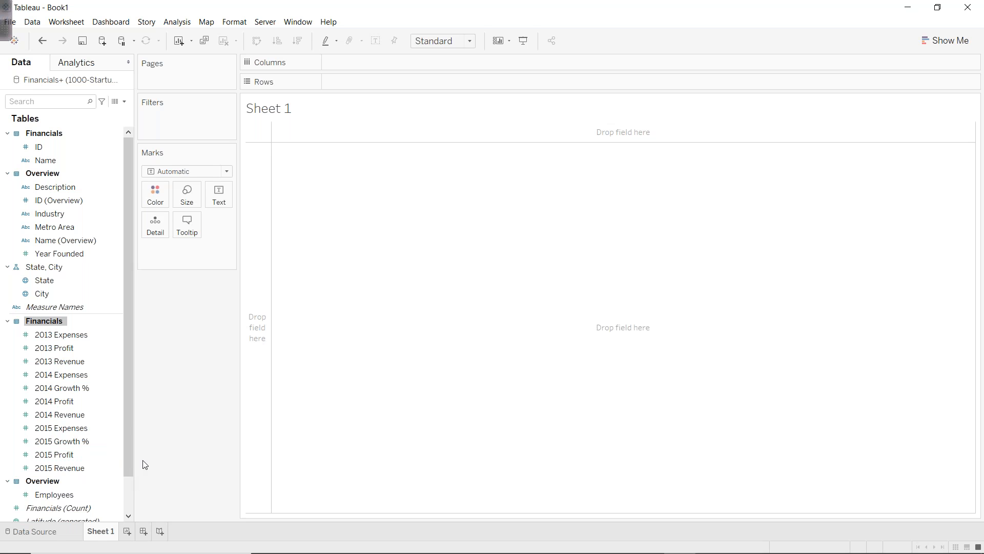
pyautogui.click(125, 102)
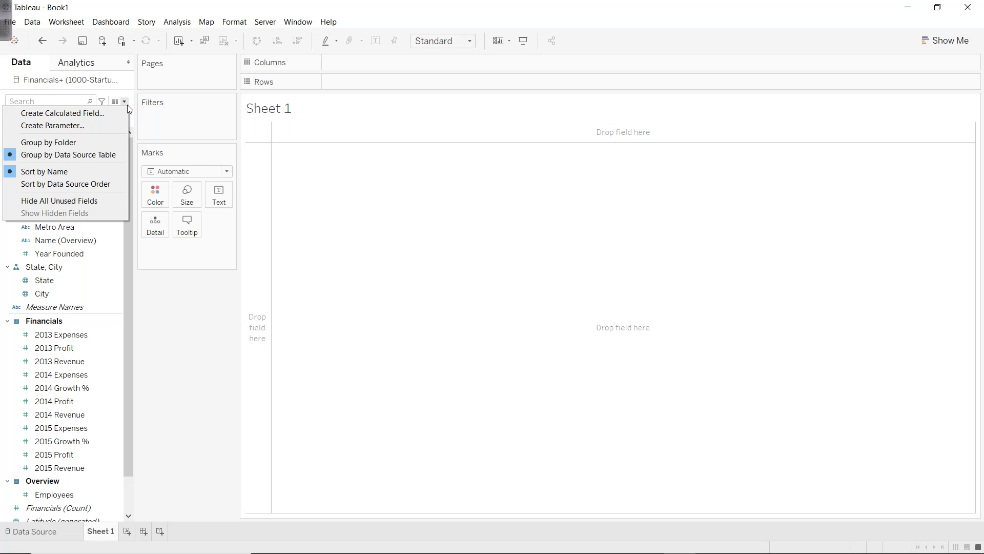
pyautogui.click(50, 145)
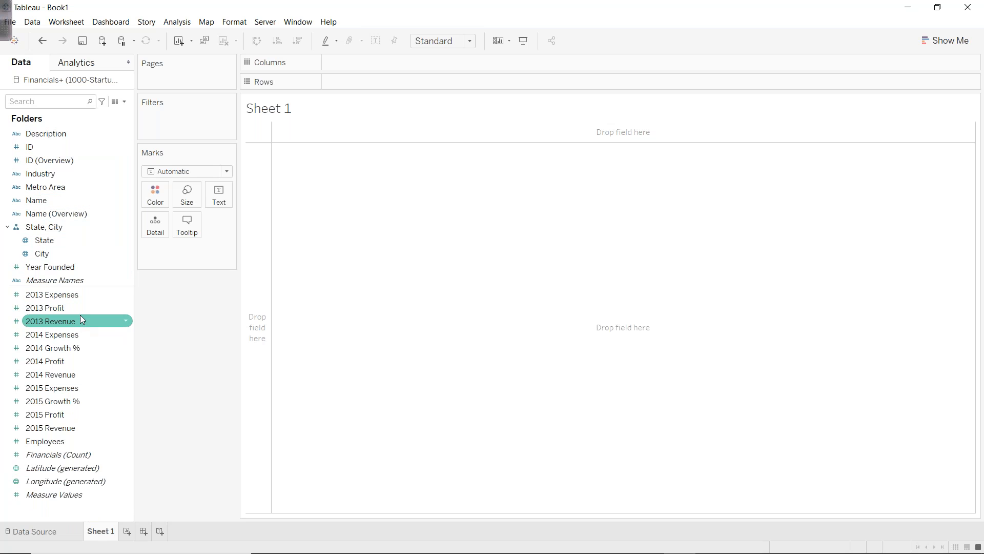
# - Create a folder named "2013 Financials" from the 2013 Expenses field
pyautogui.rightClick(53, 296)
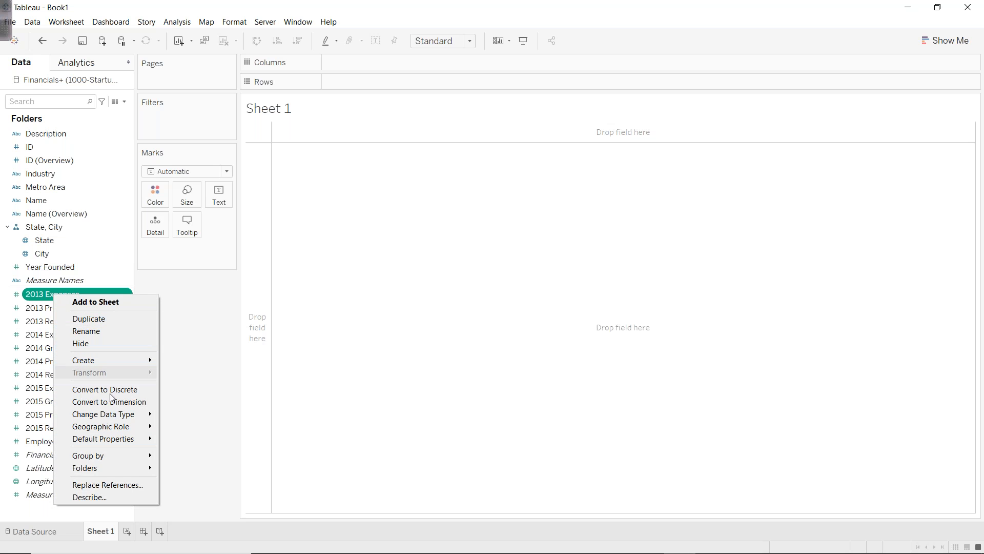
pyautogui.moveTo(110, 466)
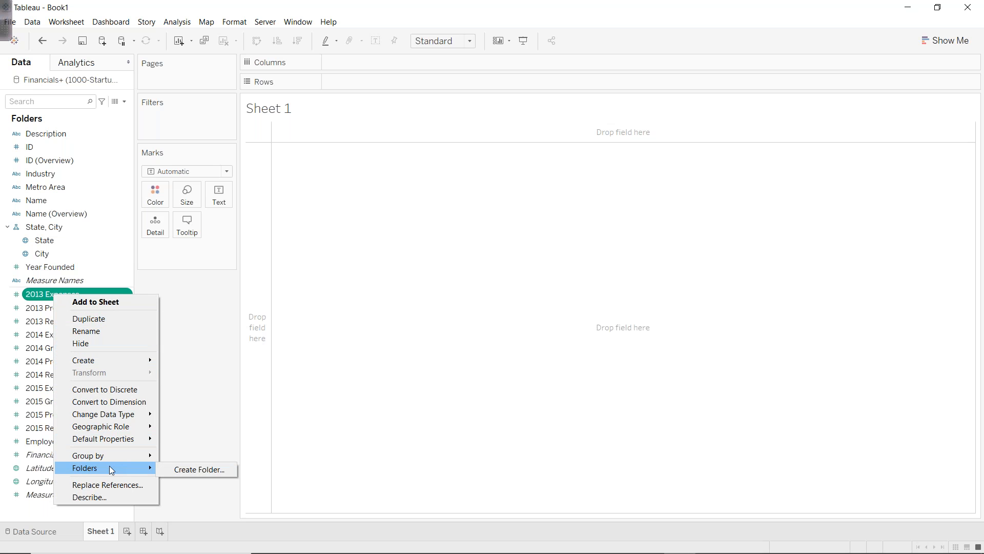
pyautogui.click(172, 469)
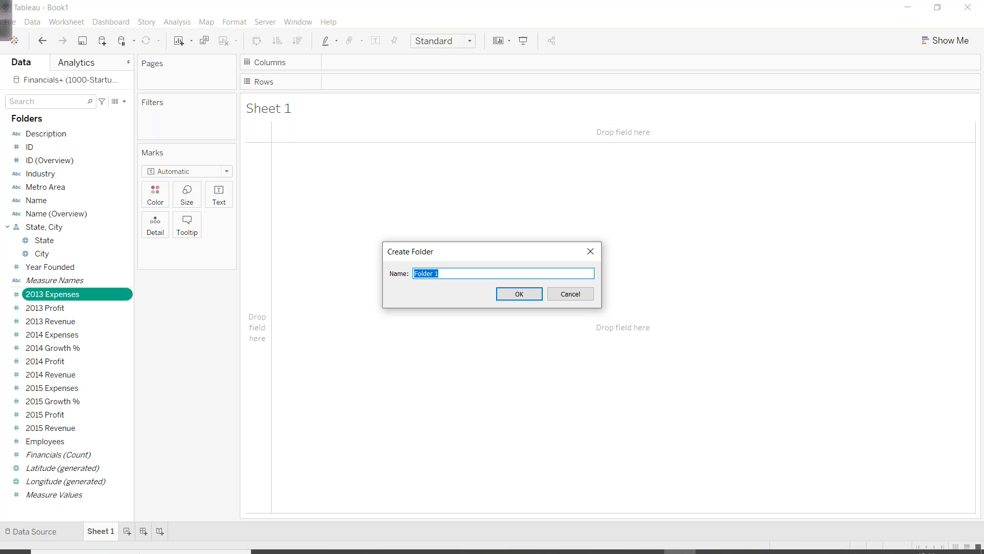
pyautogui.write('2013')
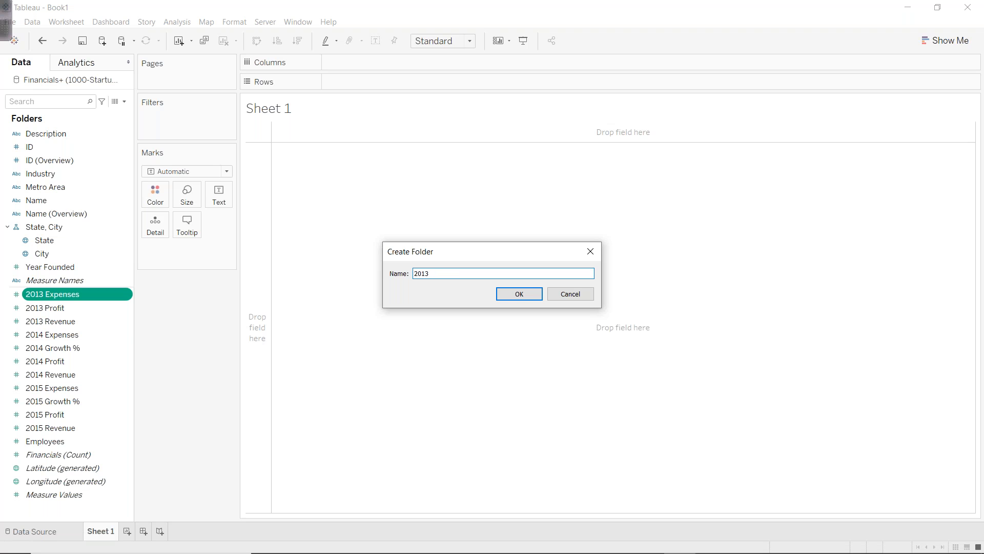
pyautogui.write(' Financials')
pyautogui.press('Return')
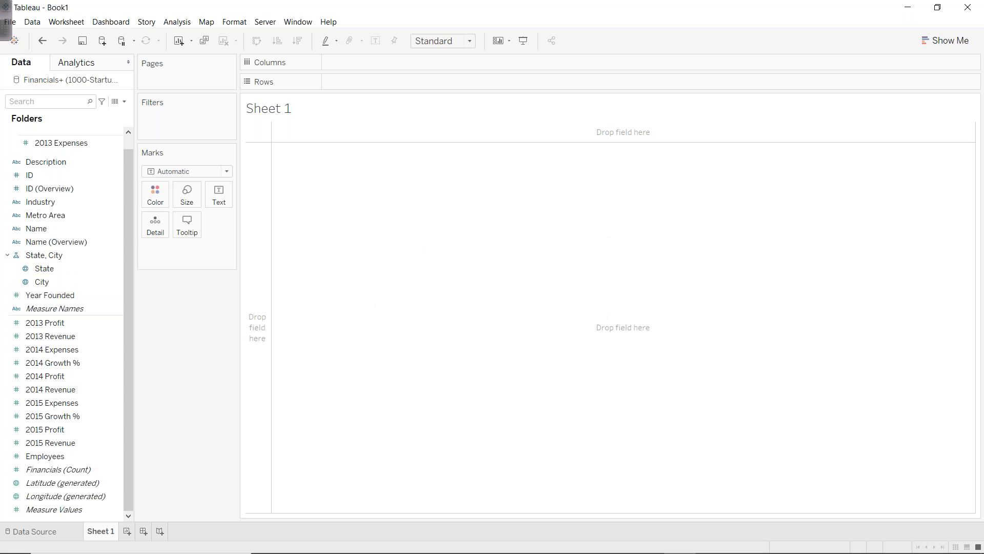
# - Move 2013 Profit and 2013 Revenue into the 2013 Financials folder and collapse the folder
pyautogui.scroll(1, 92, 202)
pyautogui.click(45, 154)
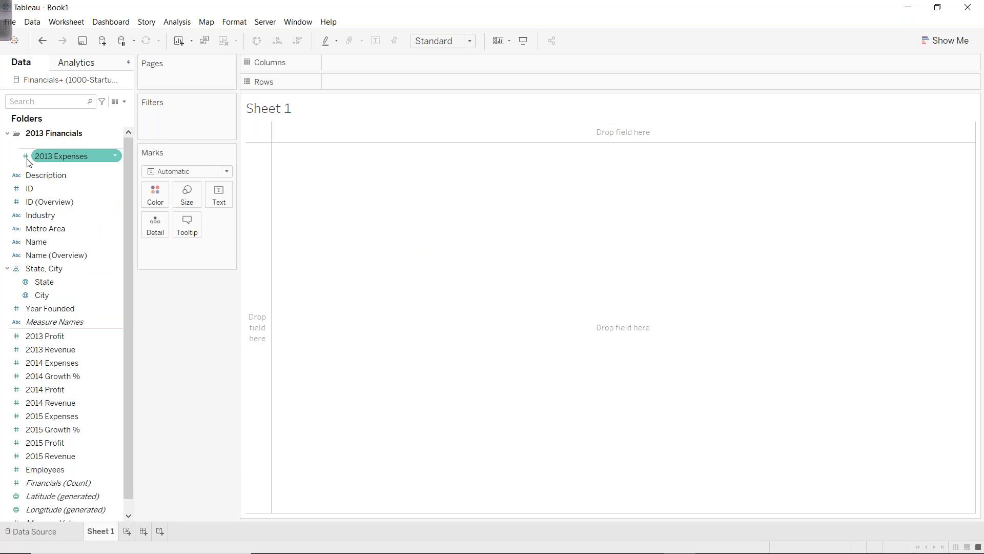
pyautogui.click(67, 334)
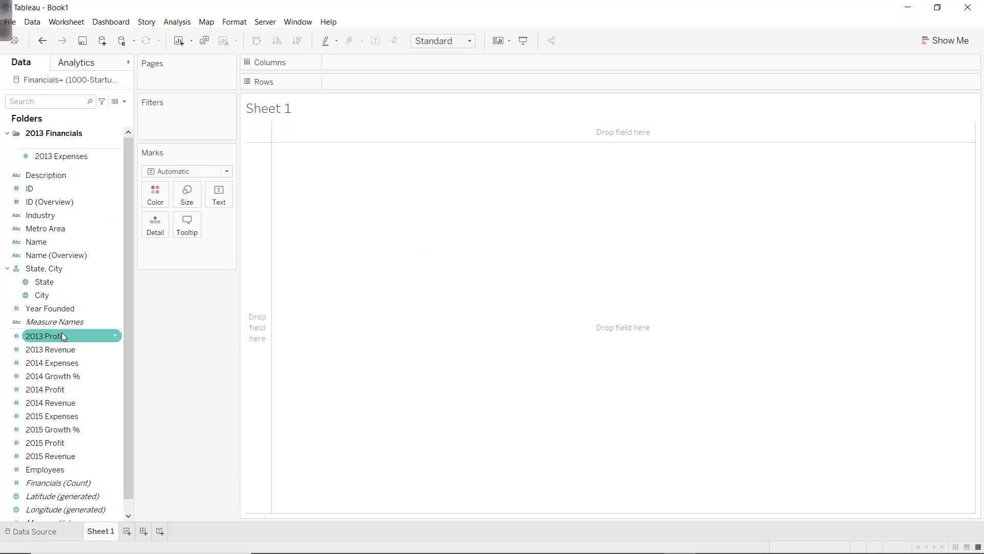
pyautogui.moveTo(59, 339); pyautogui.dragTo(54, 165)
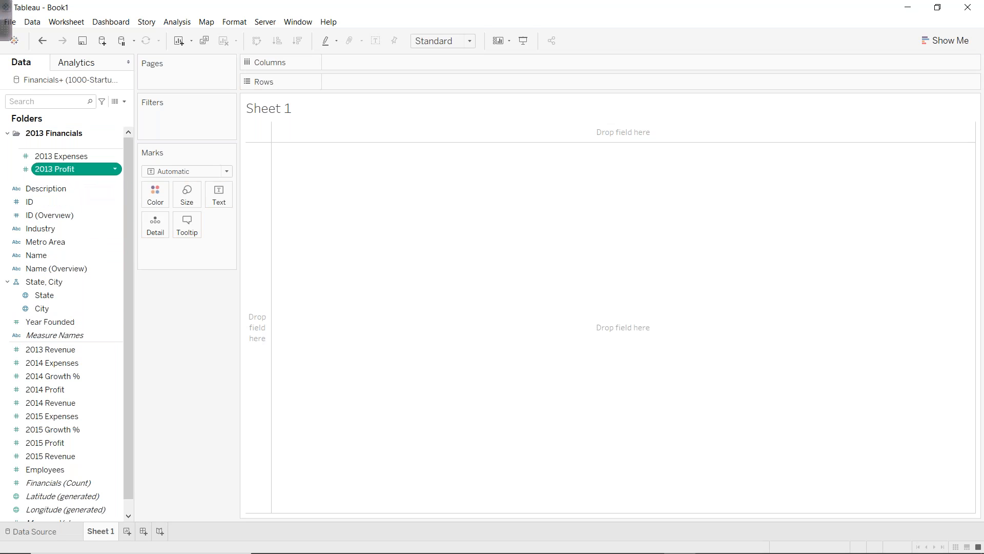
pyautogui.moveTo(51, 350); pyautogui.dragTo(56, 174)
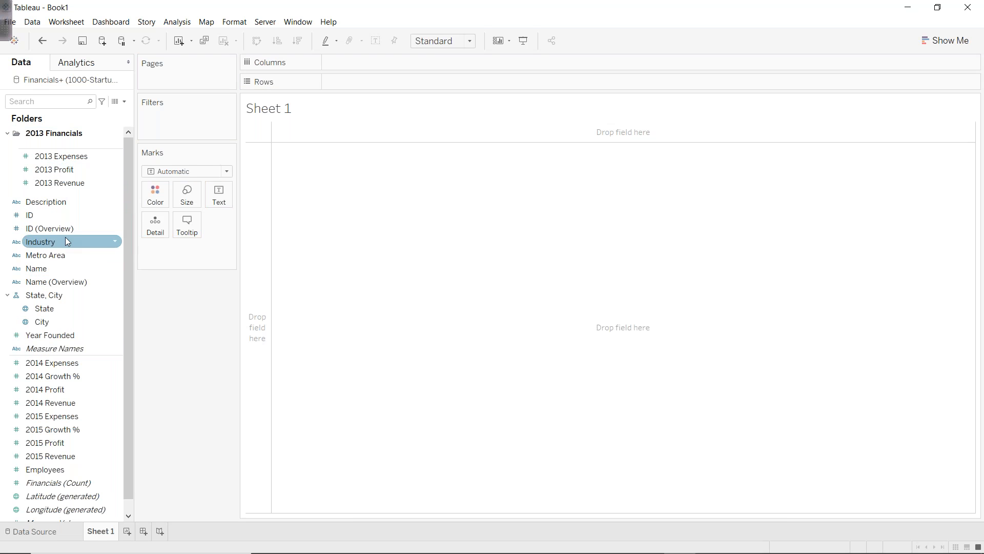
pyautogui.click(7, 134)
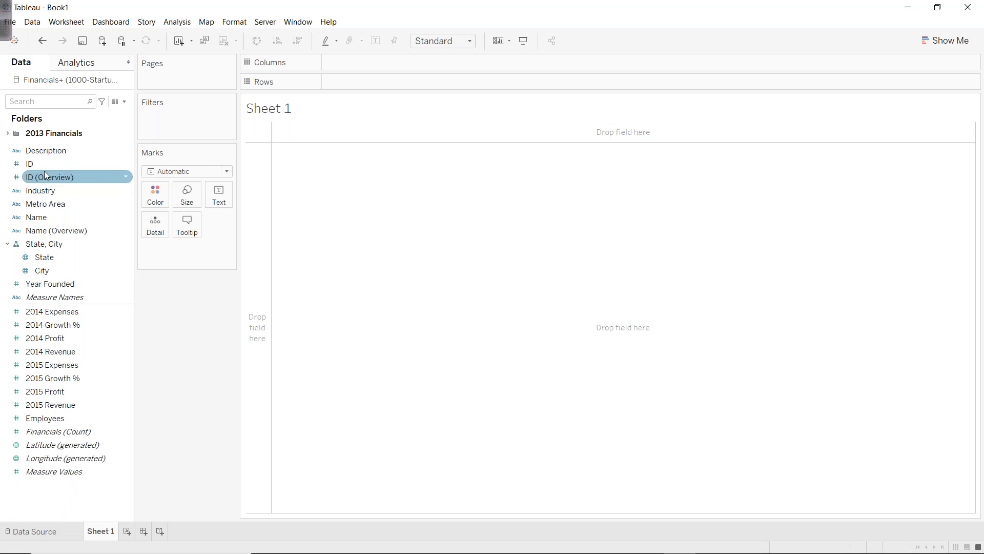
# - Create a folder named "2014 Financials" from the 2014 Expenses field
pyautogui.rightClick(58, 309)
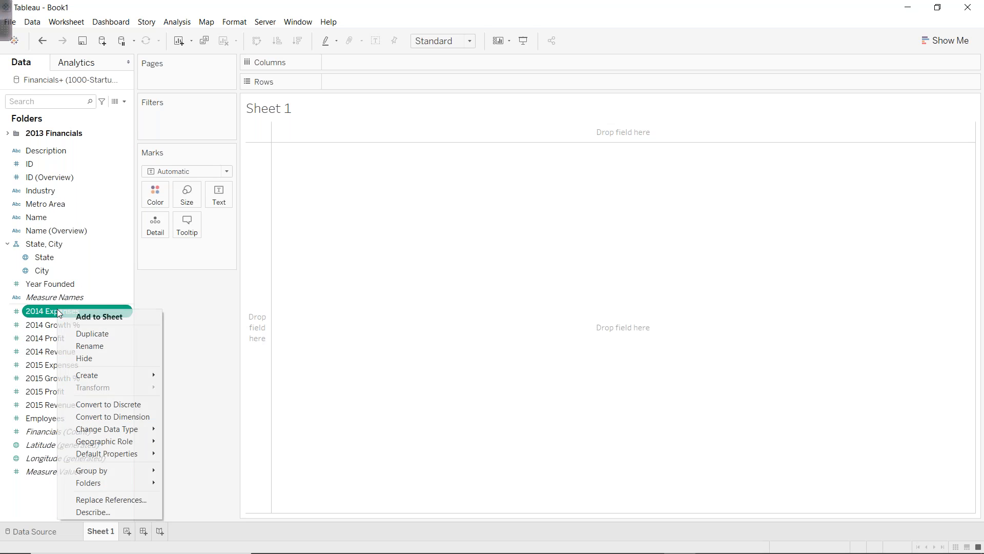
pyautogui.moveTo(139, 488)
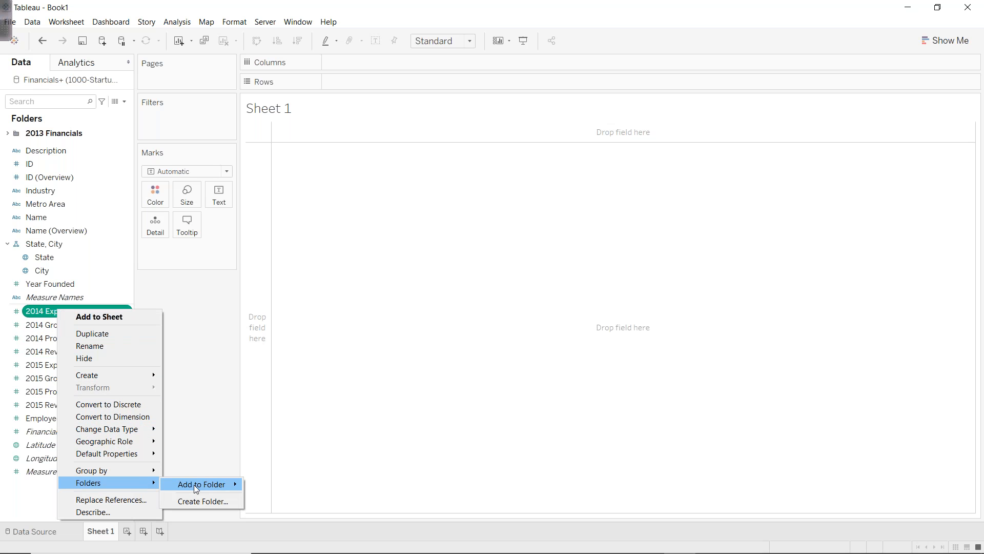
pyautogui.click(204, 505)
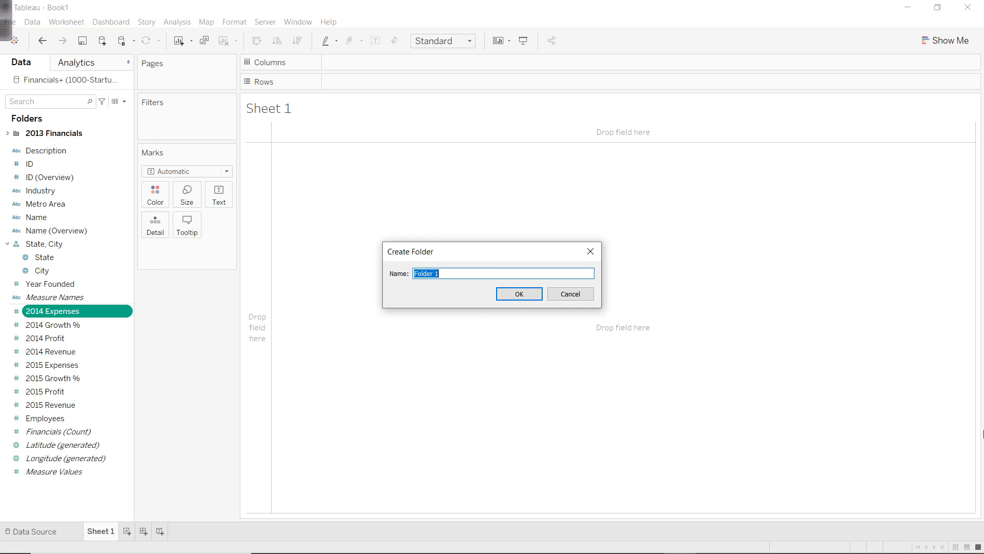
pyautogui.write('2014 Financials')
pyautogui.press('Return')
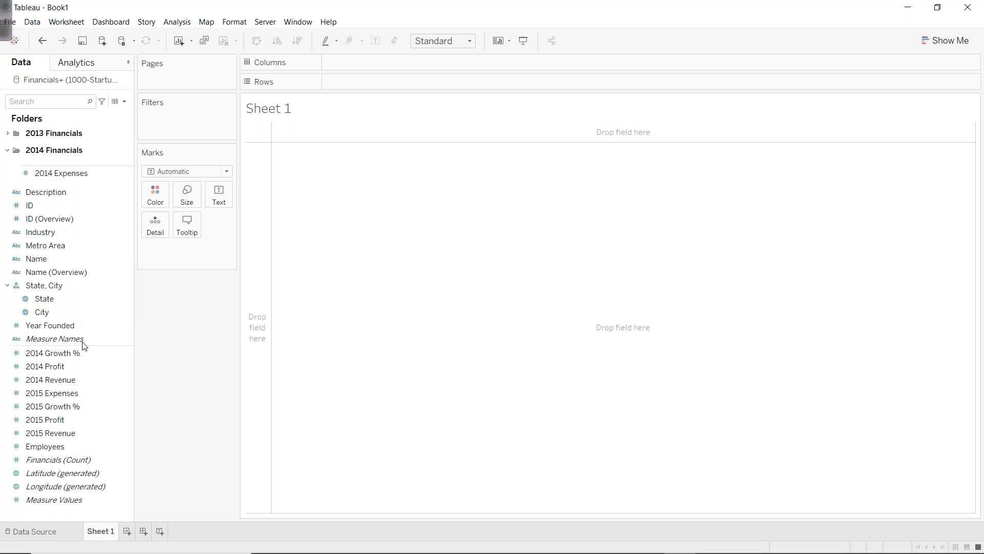
# - Move 2014 Growth %, 2014 Profit and 2014 Revenue into the 2014 Financials folder and collapse the folder
pyautogui.click(64, 394)
pyautogui.moveTo(64, 395); pyautogui.dragTo(54, 171)
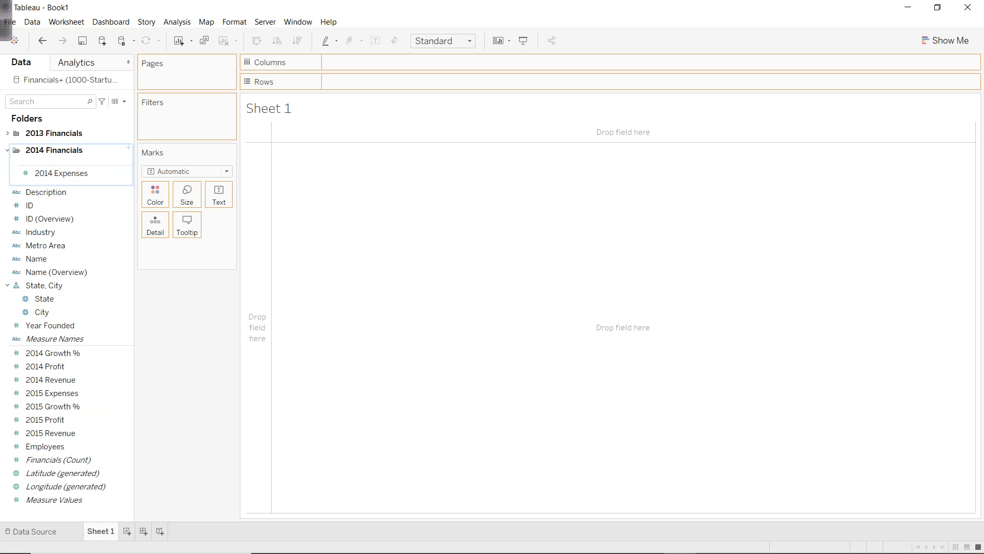
pyautogui.moveTo(48, 369); pyautogui.dragTo(45, 194)
pyautogui.click(47, 383)
pyautogui.moveTo(48, 387); pyautogui.dragTo(54, 205)
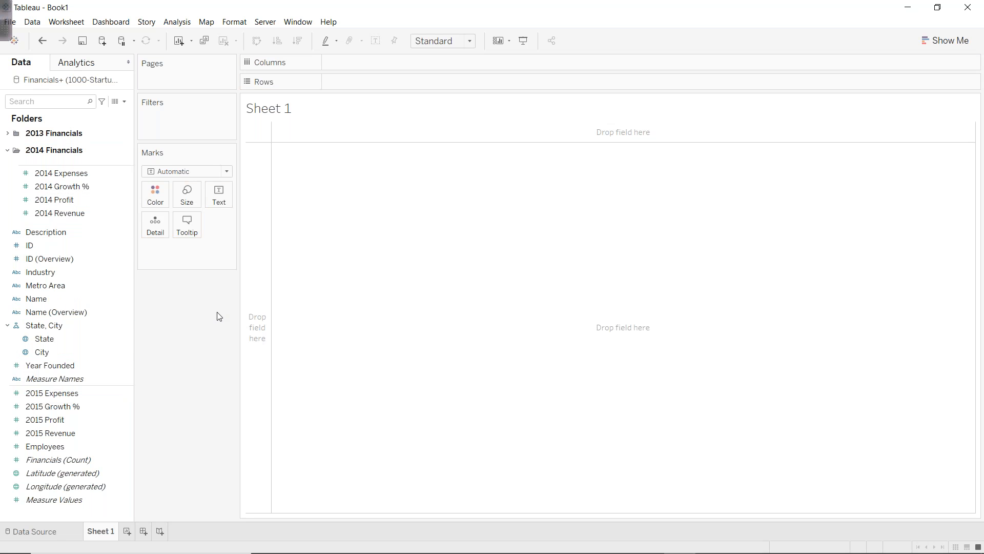
pyautogui.moveTo(72, 351); pyautogui.dragTo(29, 167)
pyautogui.click(7, 149)
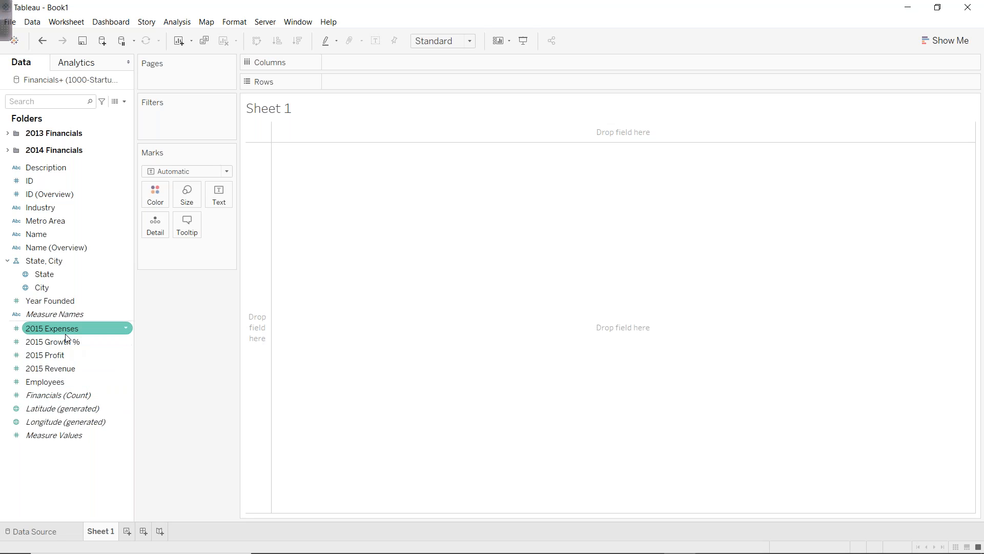
# - Create a folder named "2015 Financials" from the 2015 Expenses field
pyautogui.rightClick(85, 328)
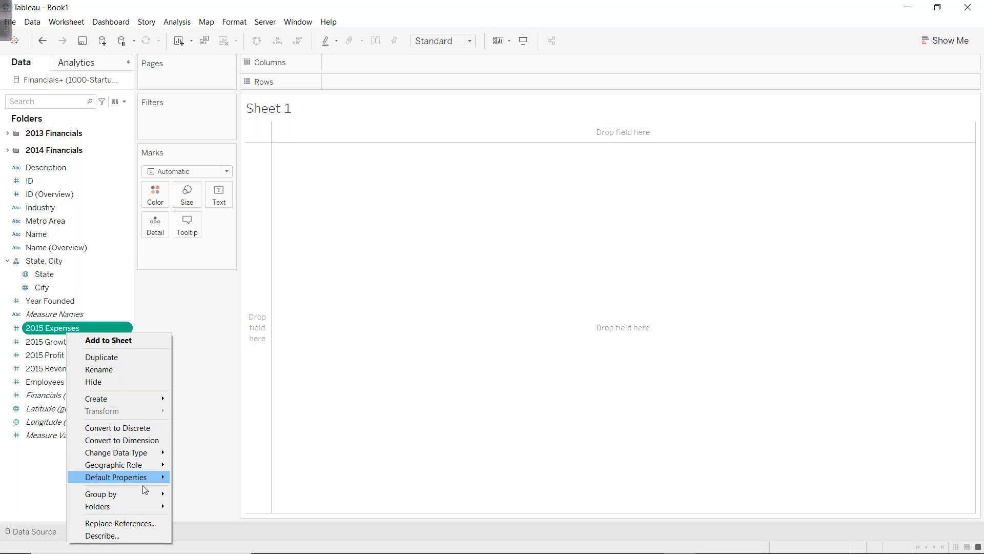
pyautogui.moveTo(148, 508)
pyautogui.click(216, 524)
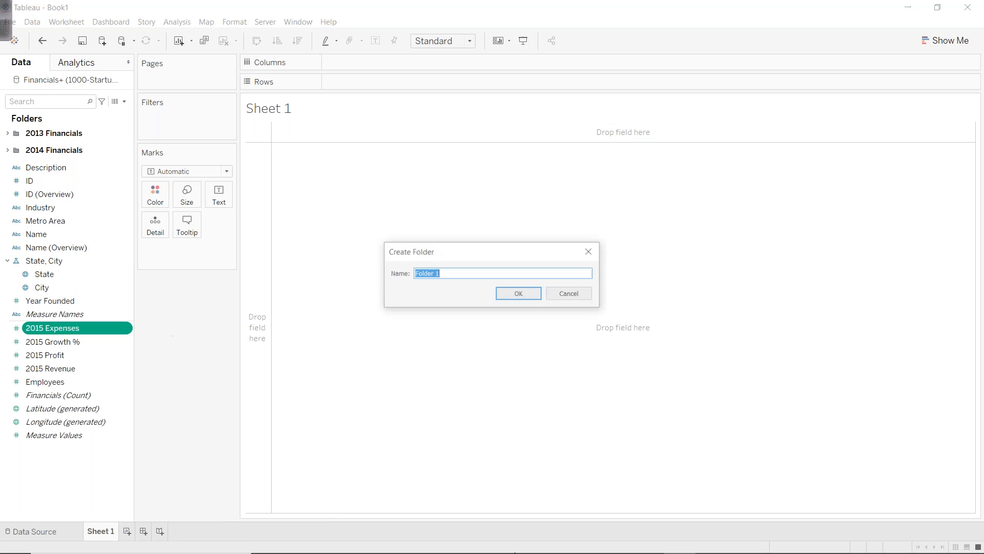
pyautogui.write('201')
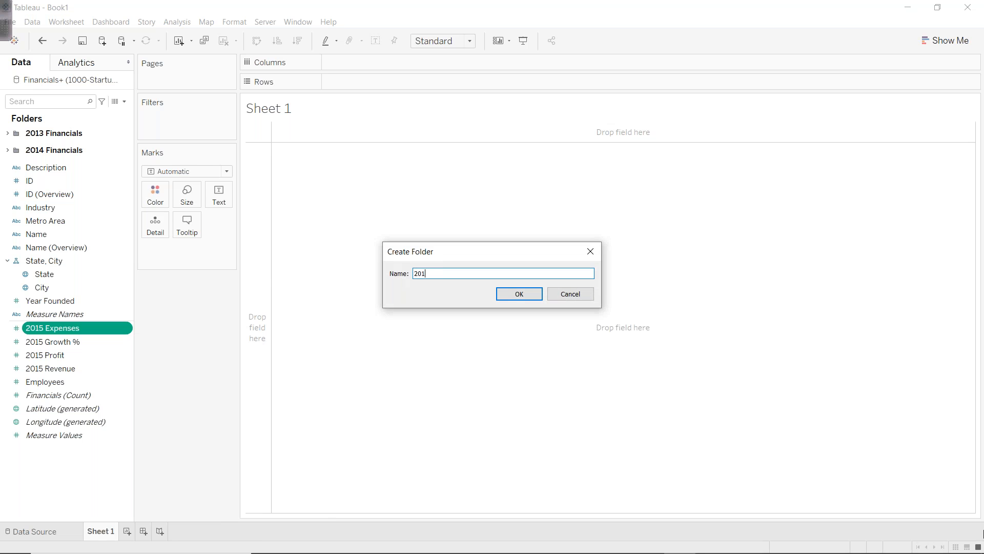
pyautogui.write('5 Financials')
pyautogui.press('Return')
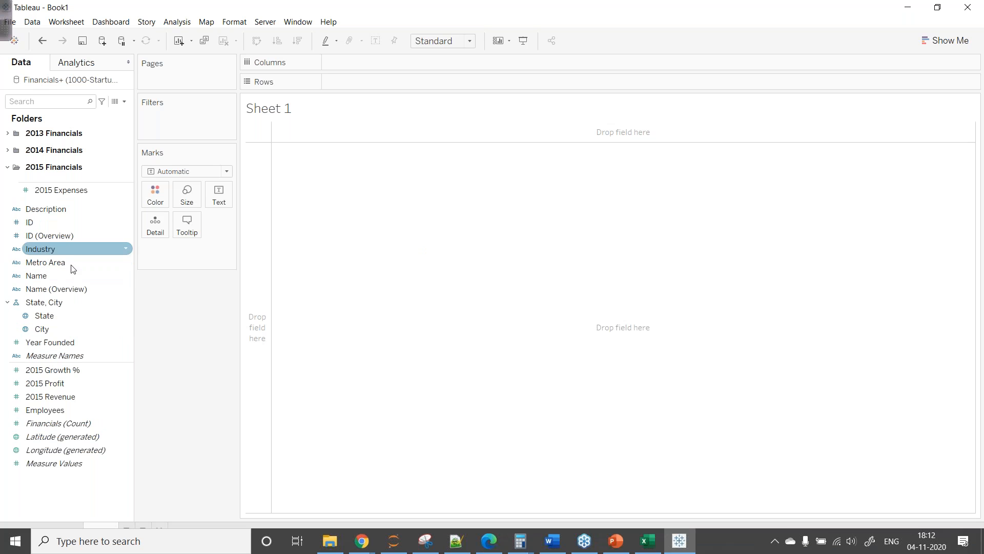
# - Move 2015 Growth %, 2015 Profit and 2015 Revenue into the 2015 Financials folder
pyautogui.click(51, 369)
pyautogui.moveTo(51, 370); pyautogui.dragTo(45, 193)
pyautogui.moveTo(51, 386); pyautogui.dragTo(49, 200)
pyautogui.moveTo(50, 396); pyautogui.dragTo(48, 228)
# - Switch to PowerPoint to review the Business Problem slide's investment criteria and return to Tableau
pyautogui.moveTo(679, 543)
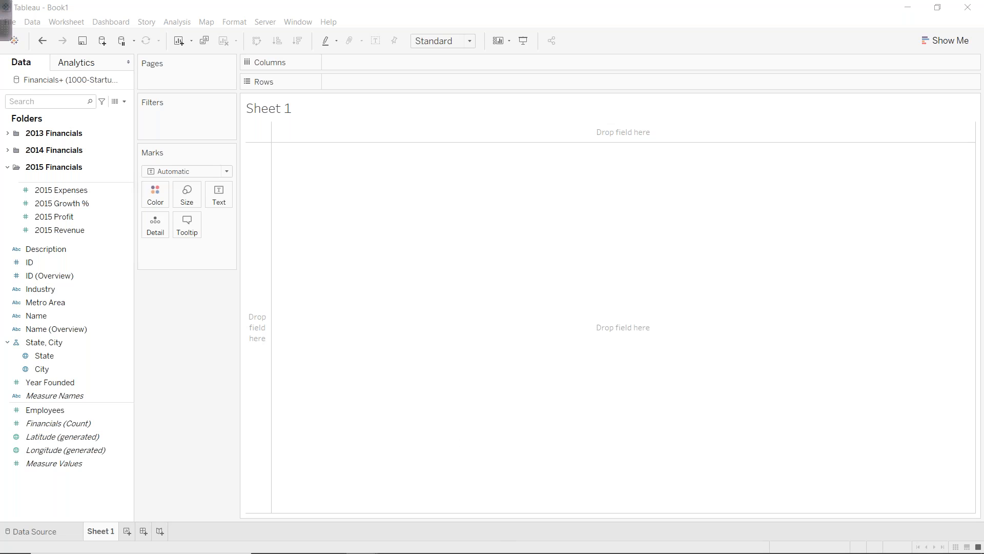
pyautogui.moveTo(528, 520)
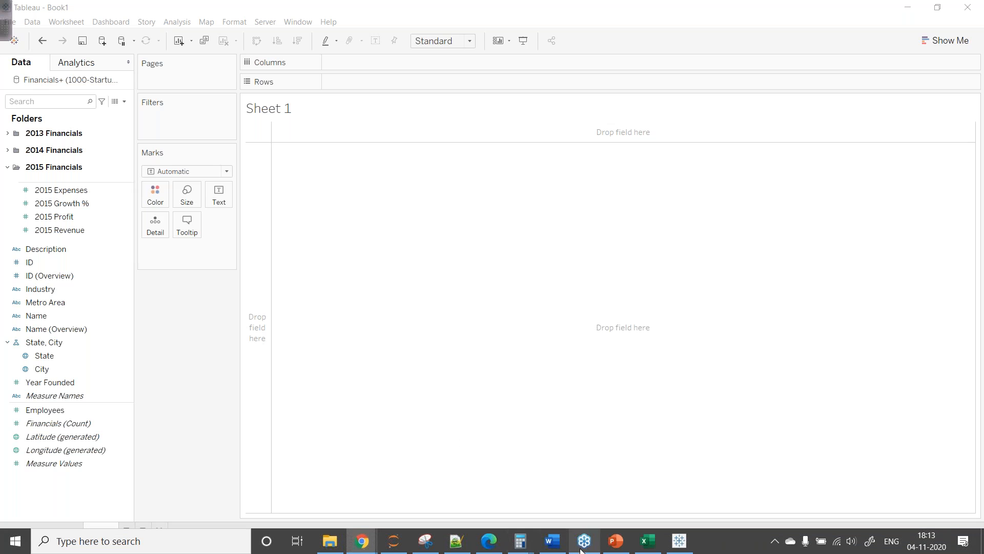
pyautogui.click(616, 541)
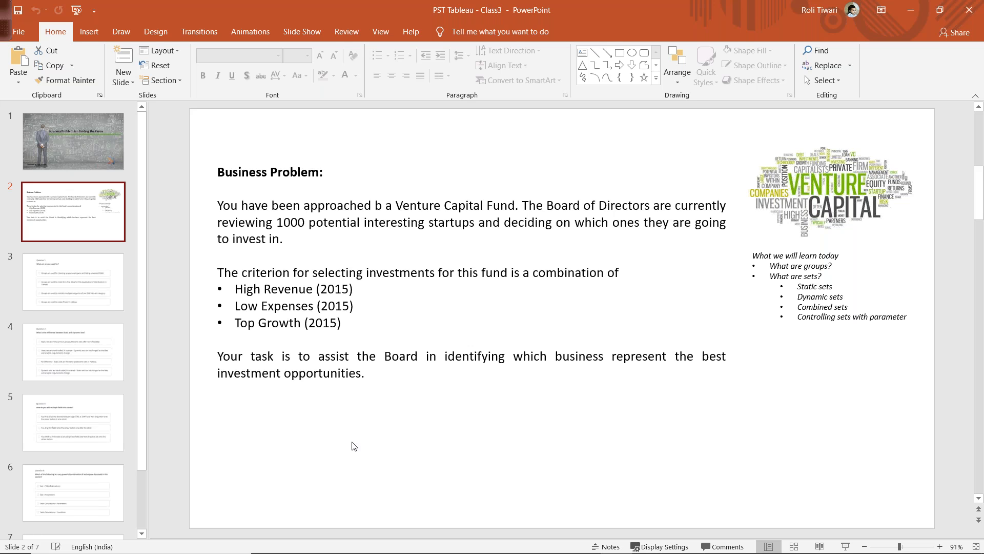
pyautogui.moveTo(645, 549)
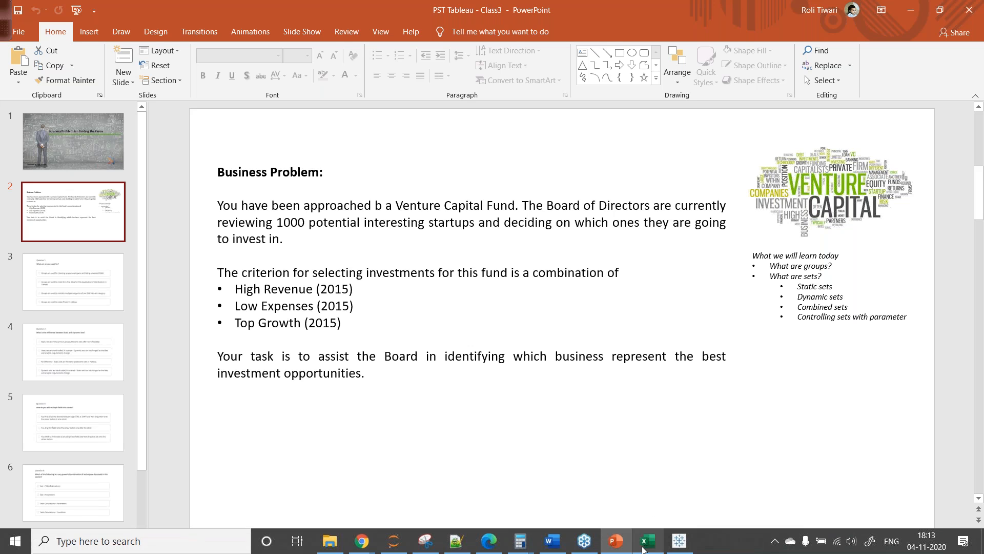
pyautogui.click(675, 543)
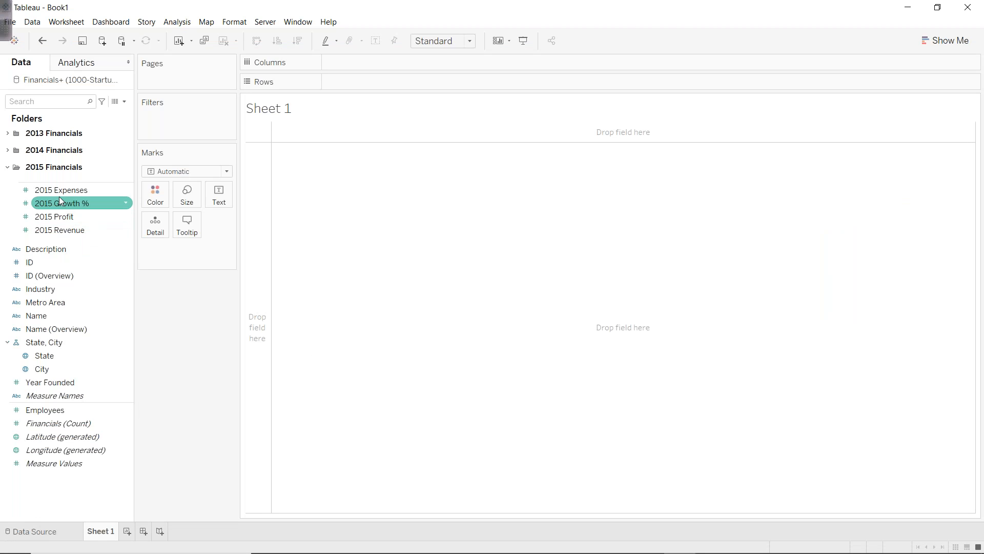
# - Build a scatter plot with 2015 Revenue on Columns, 2015 Expenses on Rows and Name as mark detail
pyautogui.moveTo(58, 190); pyautogui.dragTo(354, 81)
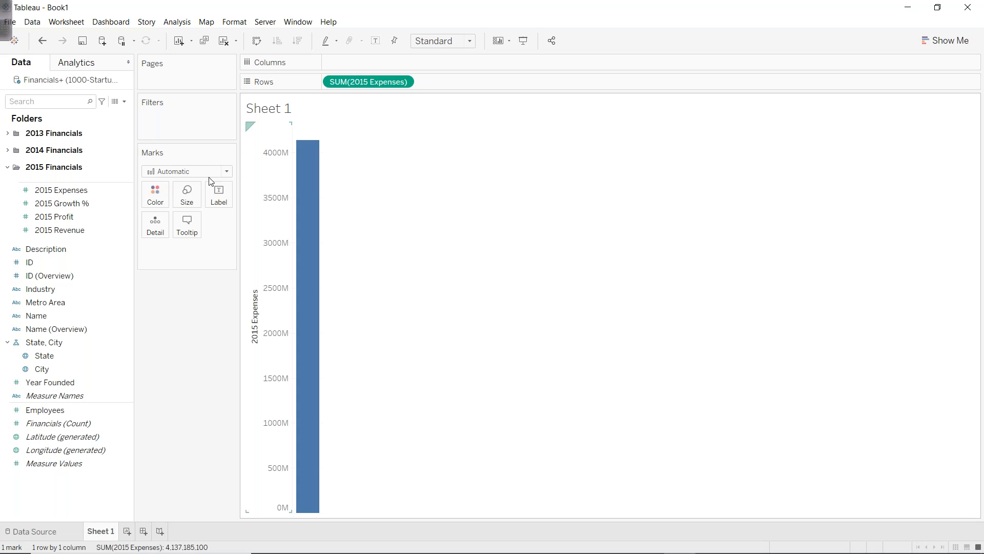
pyautogui.moveTo(58, 230); pyautogui.dragTo(359, 62)
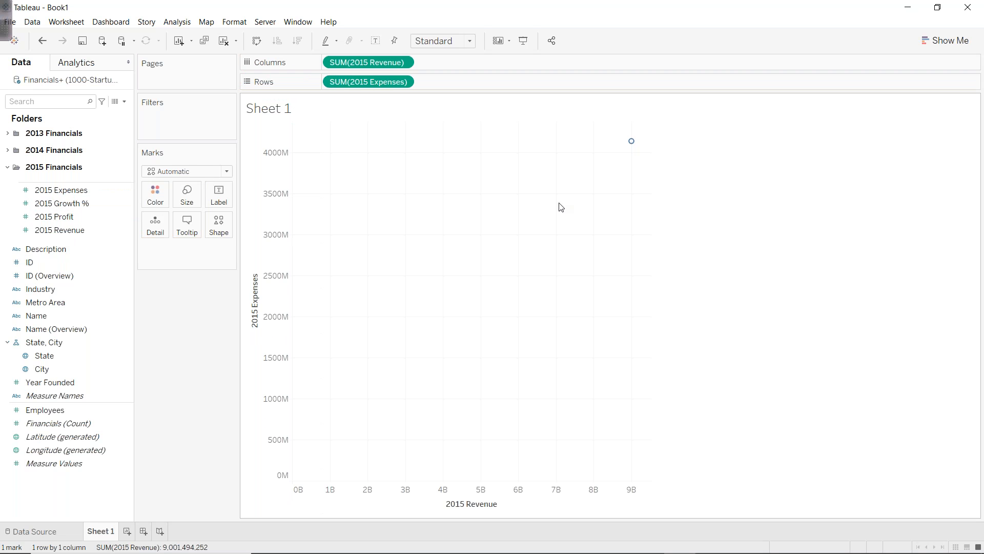
pyautogui.moveTo(632, 147)
pyautogui.moveTo(631, 145)
pyautogui.moveTo(39, 319); pyautogui.dragTo(155, 225)
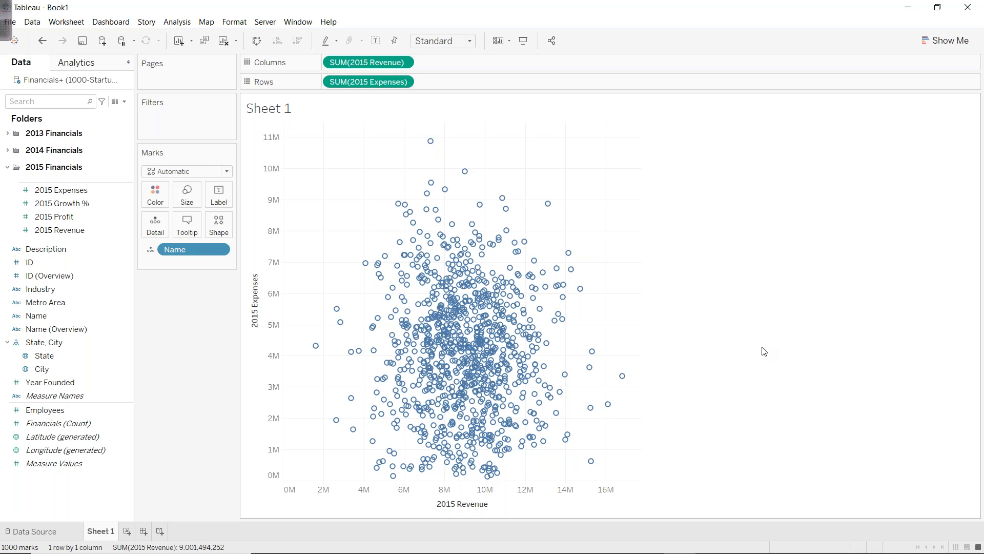
# - Select the dense central cluster of startups in the scatter plot to inspect it, and clear the selection
pyautogui.moveTo(421, 354)
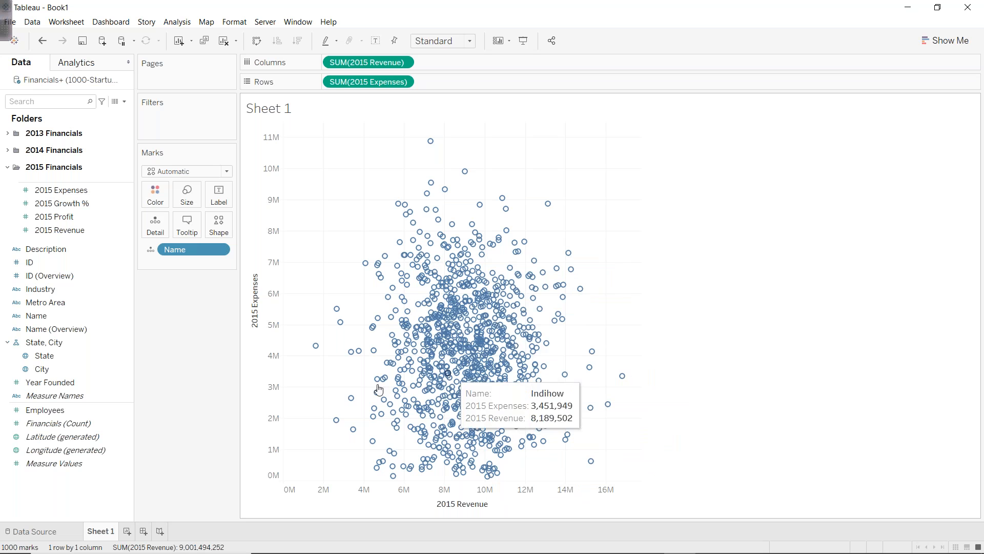
pyautogui.moveTo(410, 304); pyautogui.dragTo(537, 429)
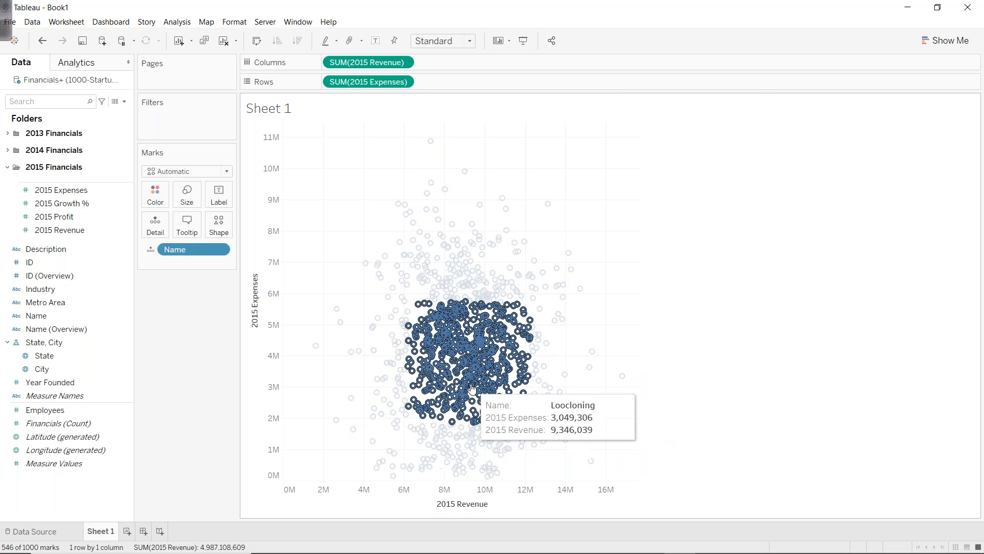
pyautogui.click(553, 145)
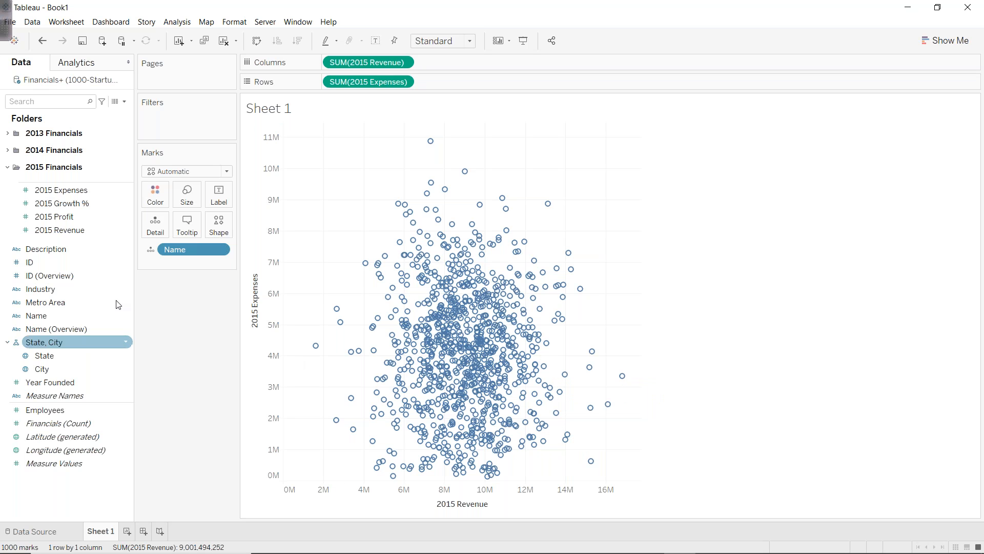
# - Filter the view by Name to the top 10 by sum of 2015 Revenue
pyautogui.moveTo(40, 316)
pyautogui.mouseDown()
pyautogui.moveTo(132, 212)
pyautogui.moveTo(158, 136)
pyautogui.moveTo(169, 136)
pyautogui.mouseUp()
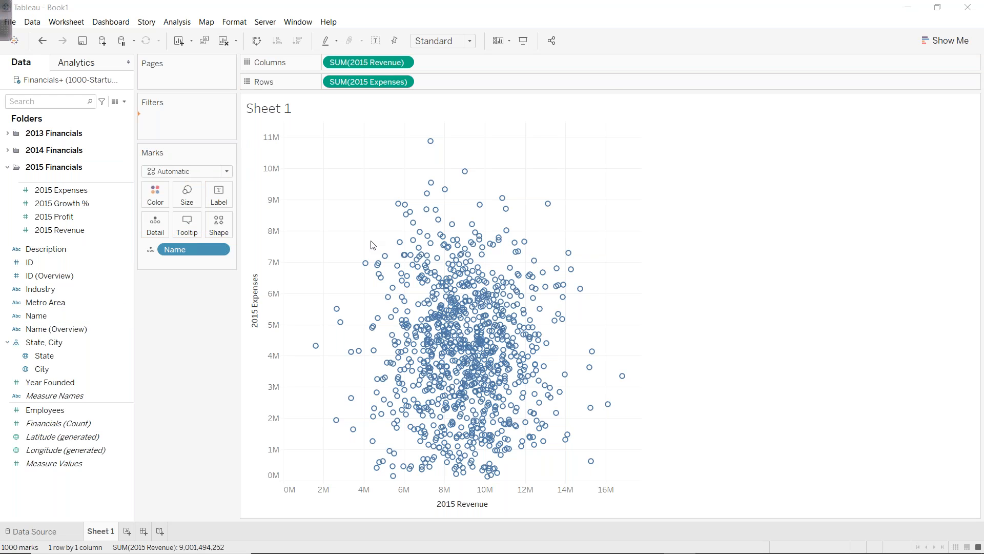
pyautogui.click(509, 133)
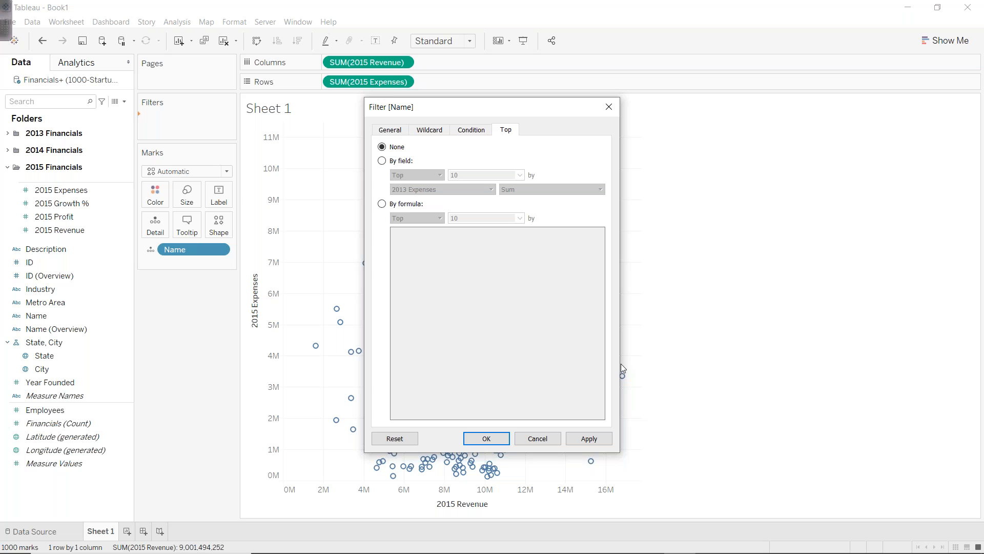
pyautogui.click(384, 163)
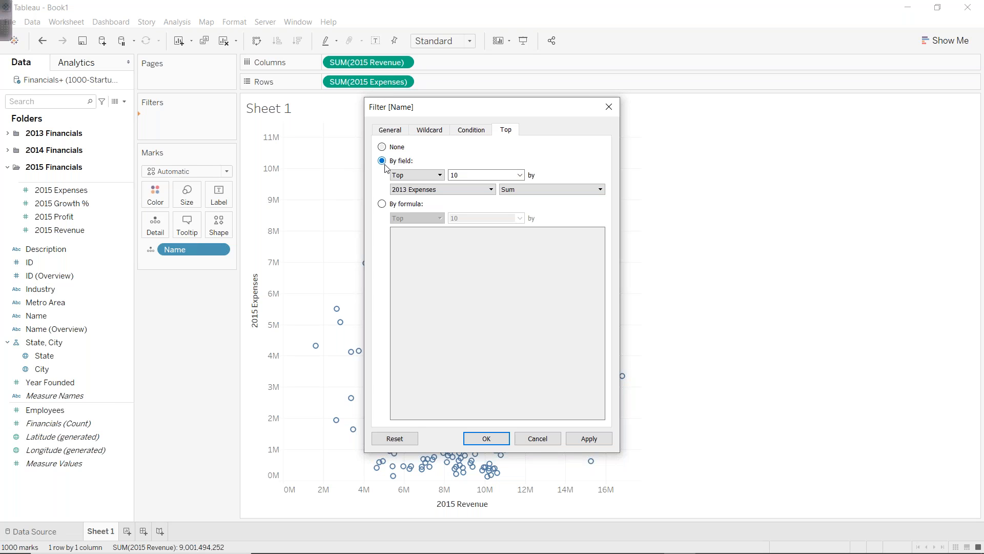
pyautogui.click(453, 190)
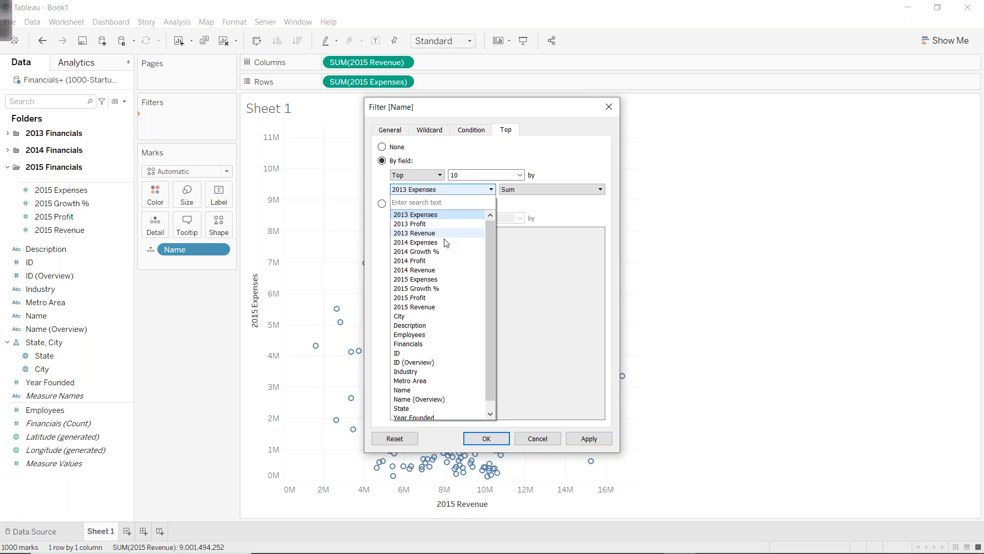
pyautogui.click(432, 308)
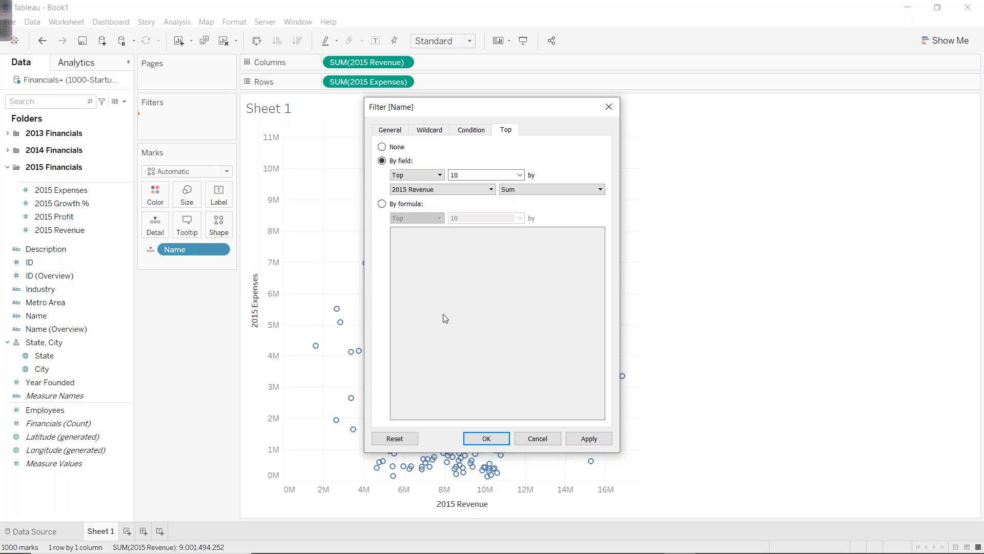
pyautogui.click(469, 440)
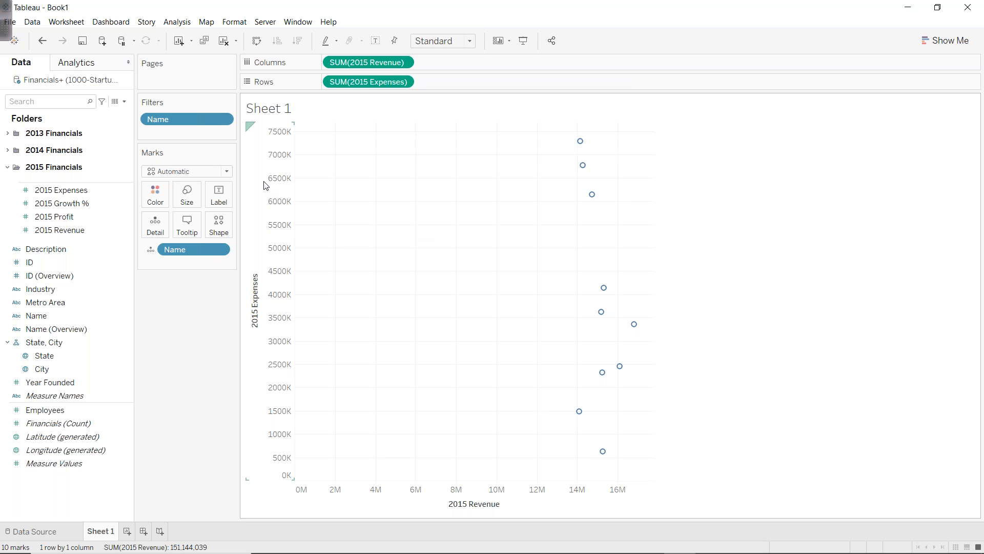
# - Remove the Name filter, and briefly select the marks with the highest 2015 Revenue in the scatter plot
pyautogui.moveTo(161, 113); pyautogui.dragTo(174, 291)
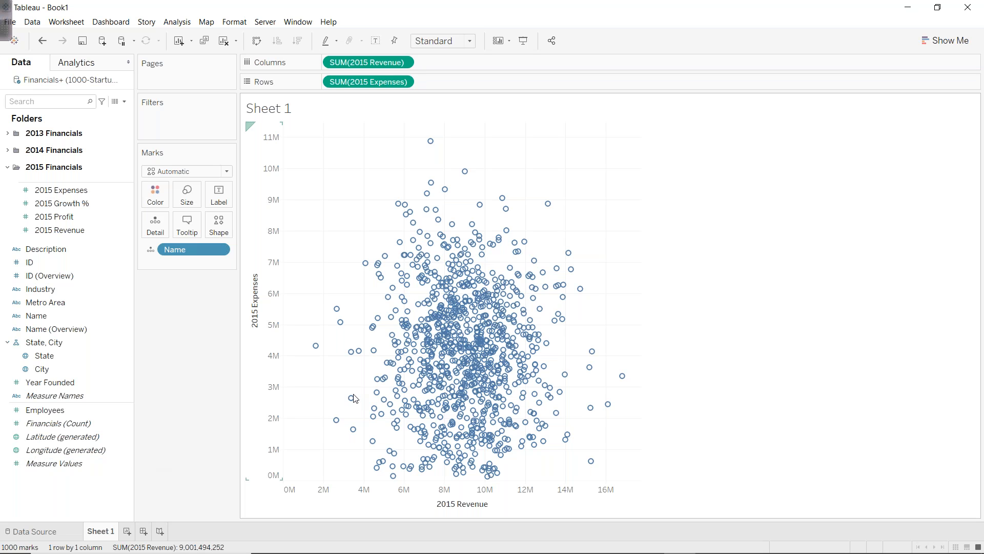
pyautogui.moveTo(576, 215); pyautogui.dragTo(657, 499)
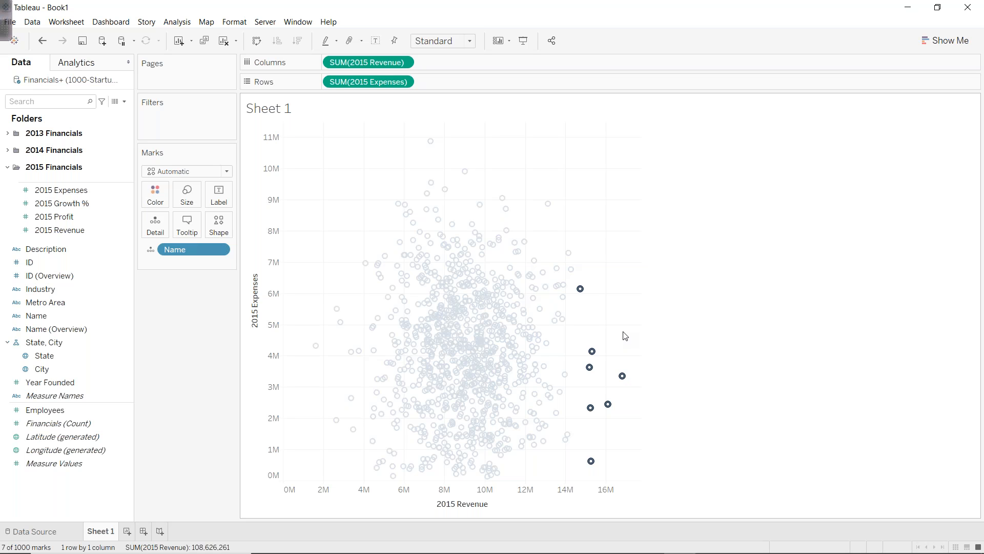
pyautogui.click(620, 205)
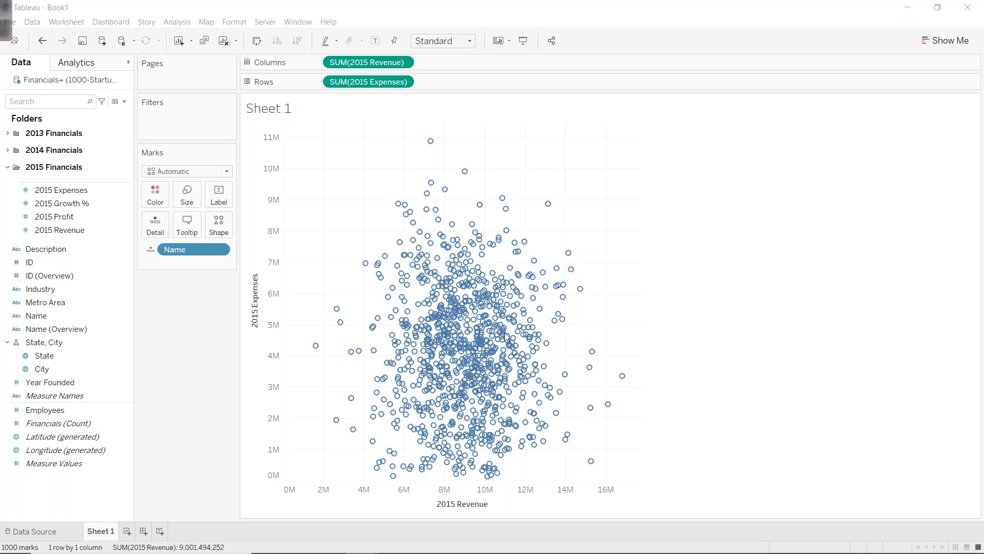
# - Create a set from the Name field containing the top 10 by sum of 2015 Revenue
pyautogui.rightClick(49, 315)
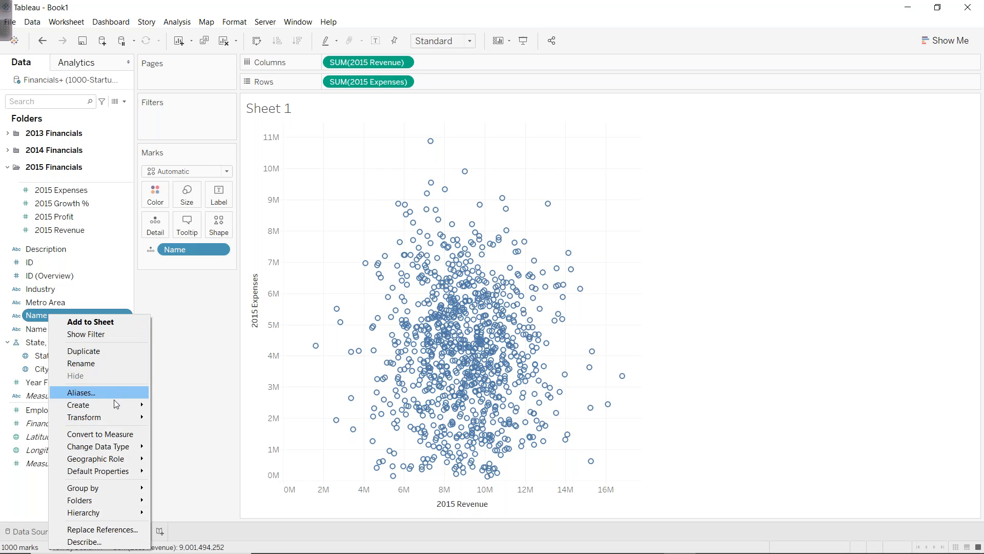
pyautogui.moveTo(114, 404)
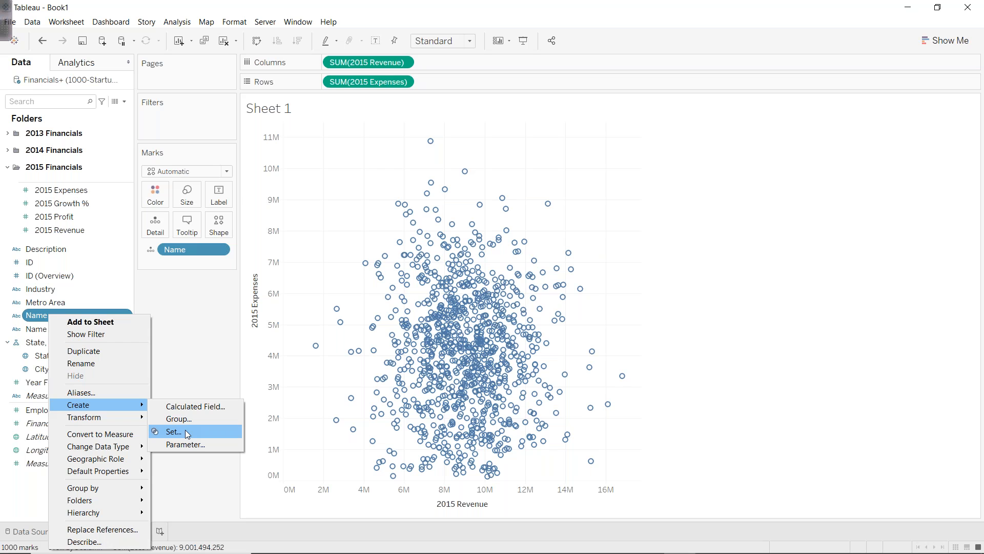
pyautogui.click(175, 432)
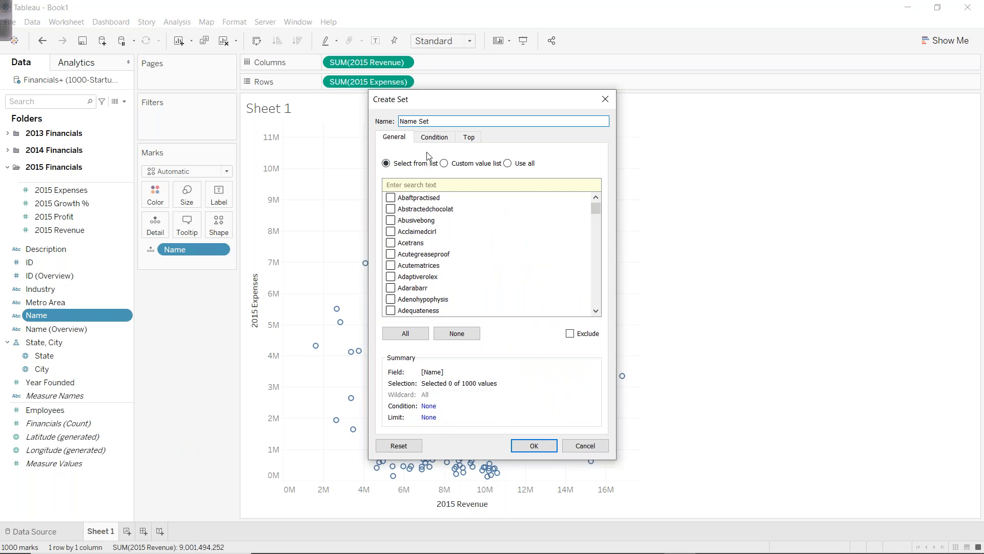
pyautogui.click(469, 137)
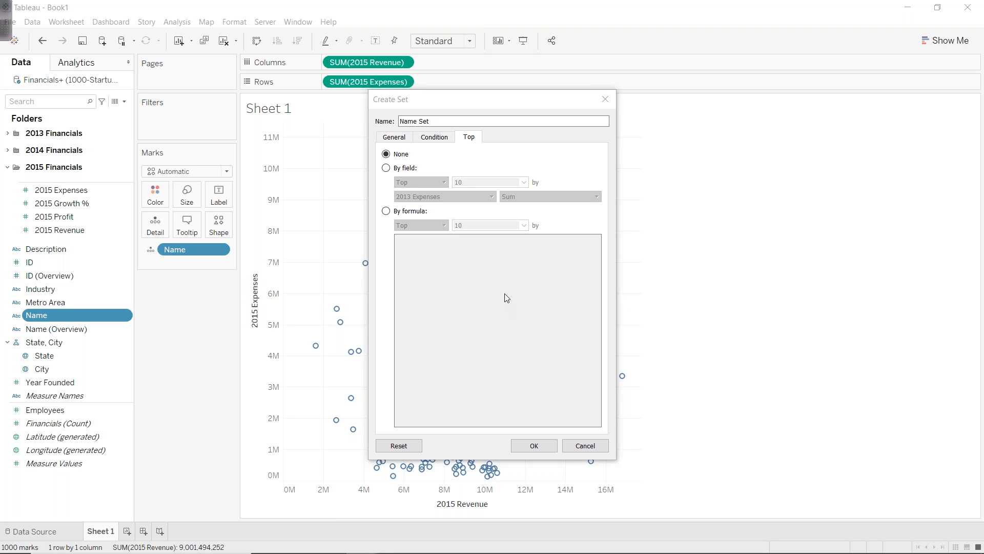
pyautogui.click(386, 169)
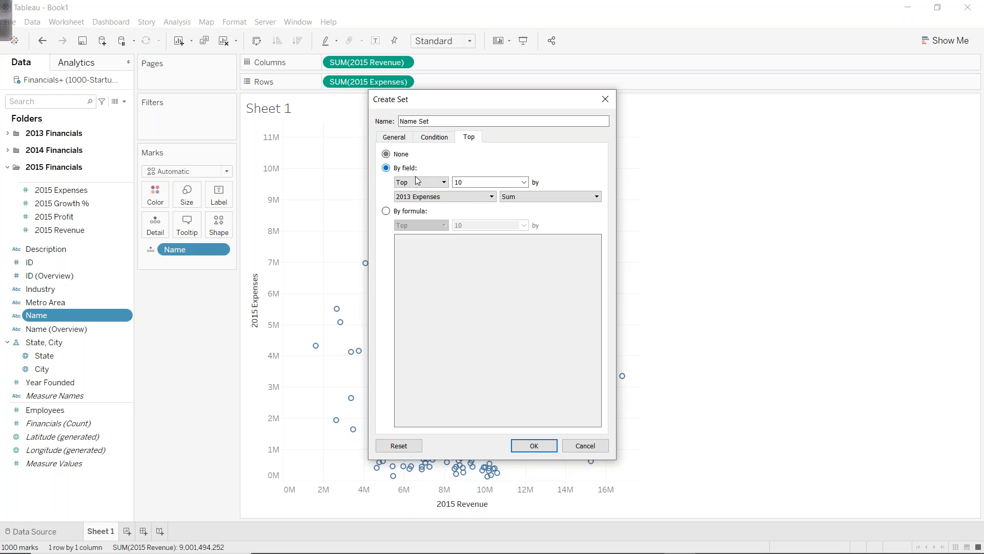
pyautogui.click(450, 198)
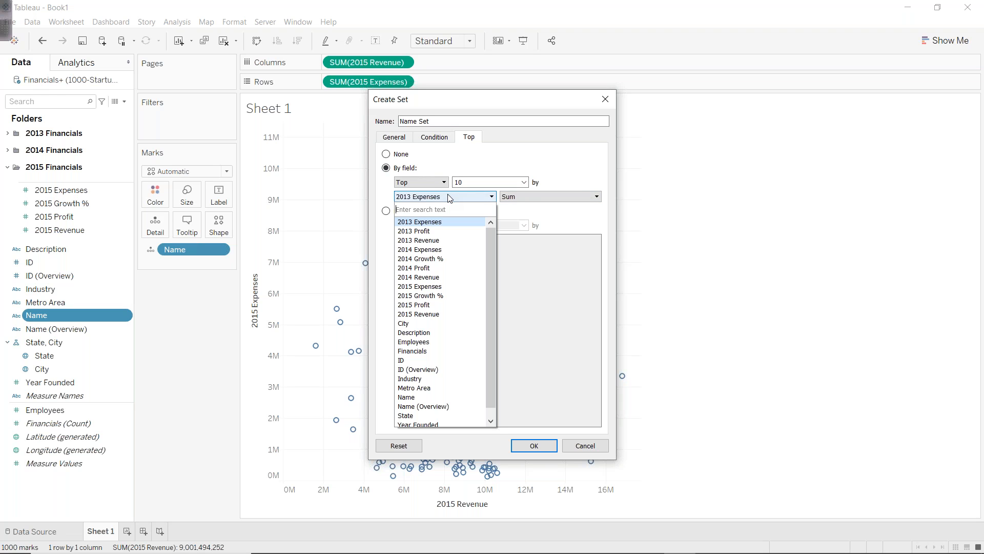
pyautogui.click(431, 314)
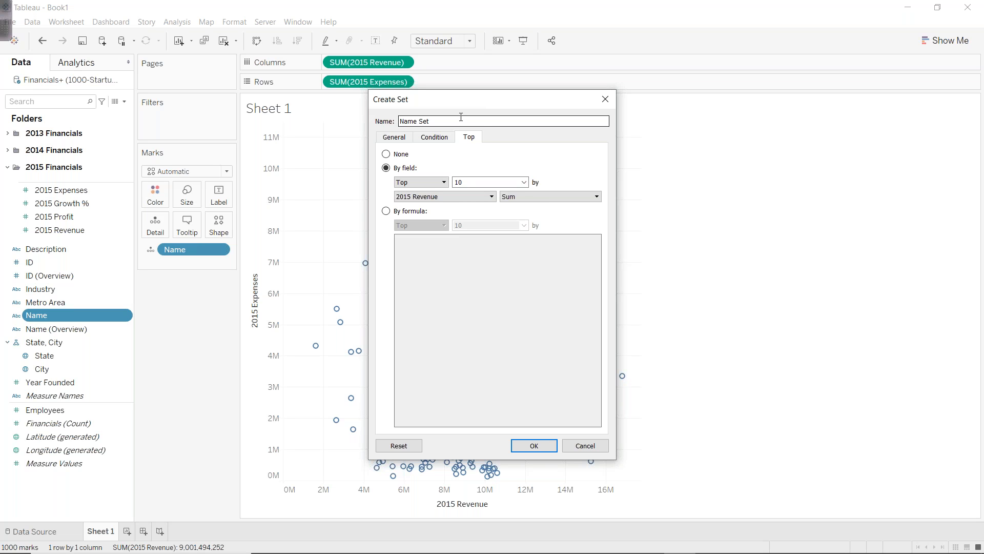
pyautogui.click(554, 449)
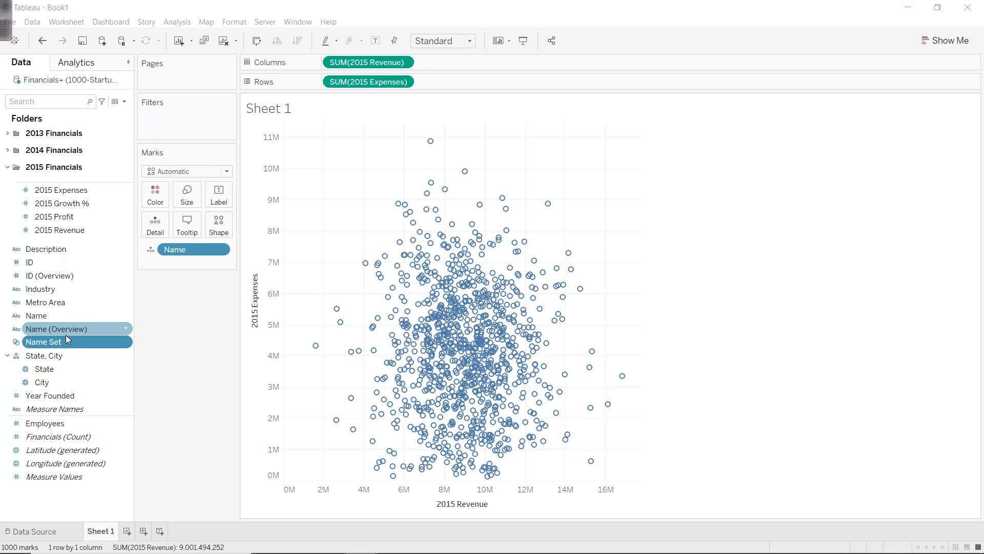
# - Color the scatter plot marks by Name Set and highlight its In and Out members in turn
pyautogui.moveTo(40, 346); pyautogui.dragTo(155, 206)
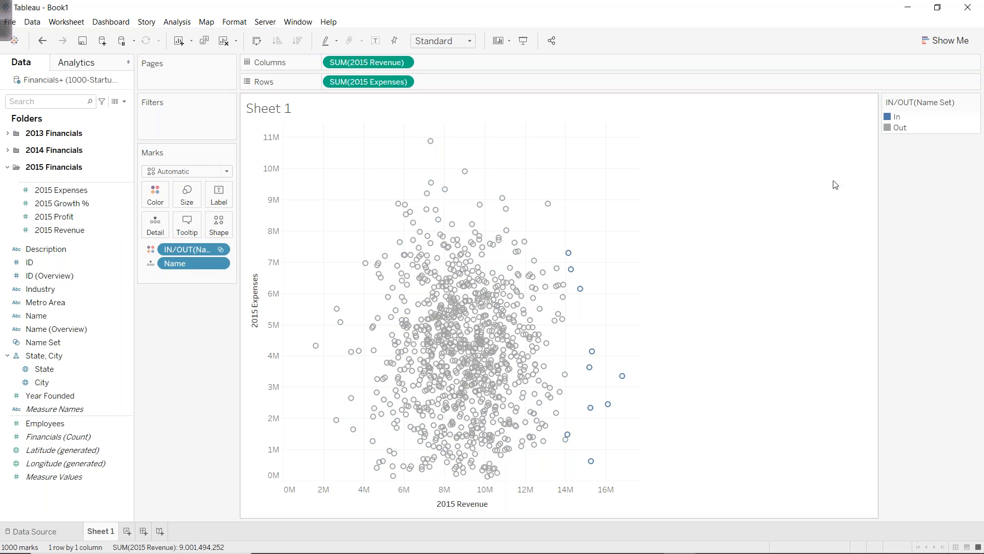
pyautogui.click(899, 118)
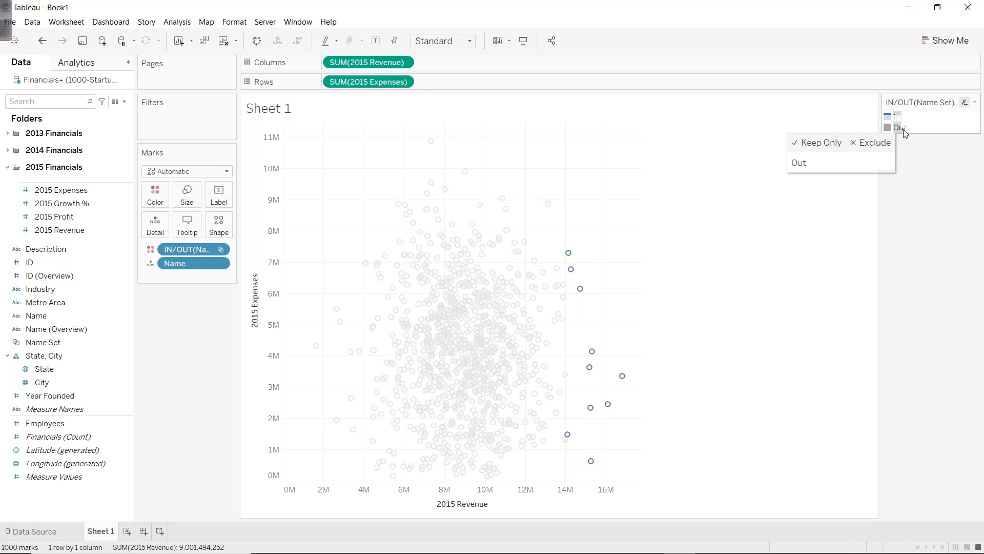
pyautogui.click(903, 129)
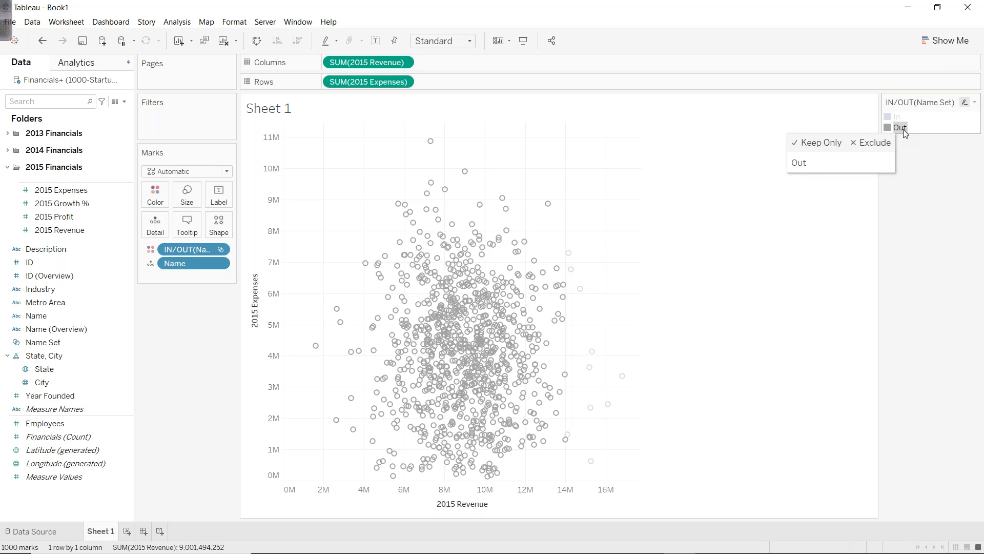
# - Change the scatter plot marks to filled circles and select those with 2015 Revenue above about 8M
pyautogui.click(548, 161)
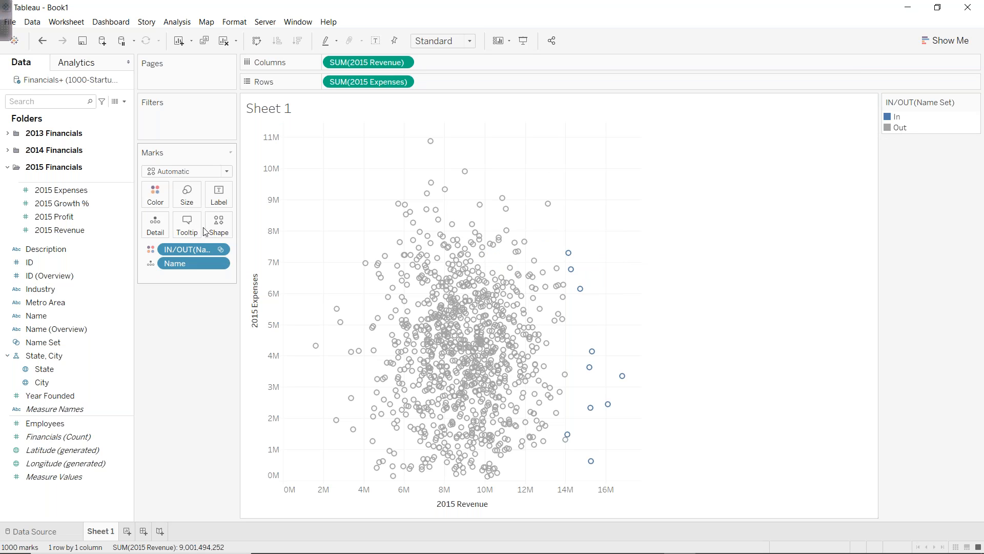
pyautogui.click(218, 225)
pyautogui.click(216, 277)
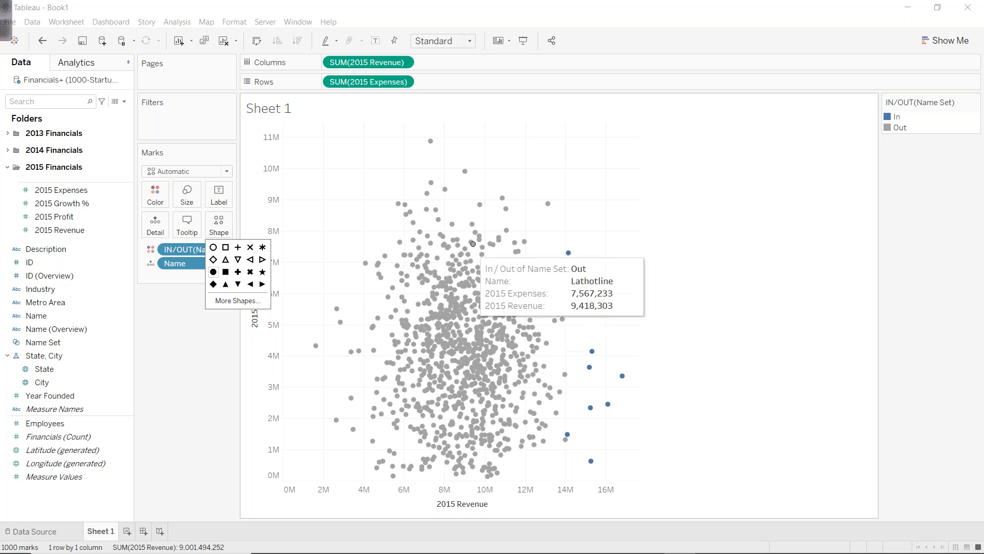
pyautogui.moveTo(444, 135); pyautogui.dragTo(787, 502)
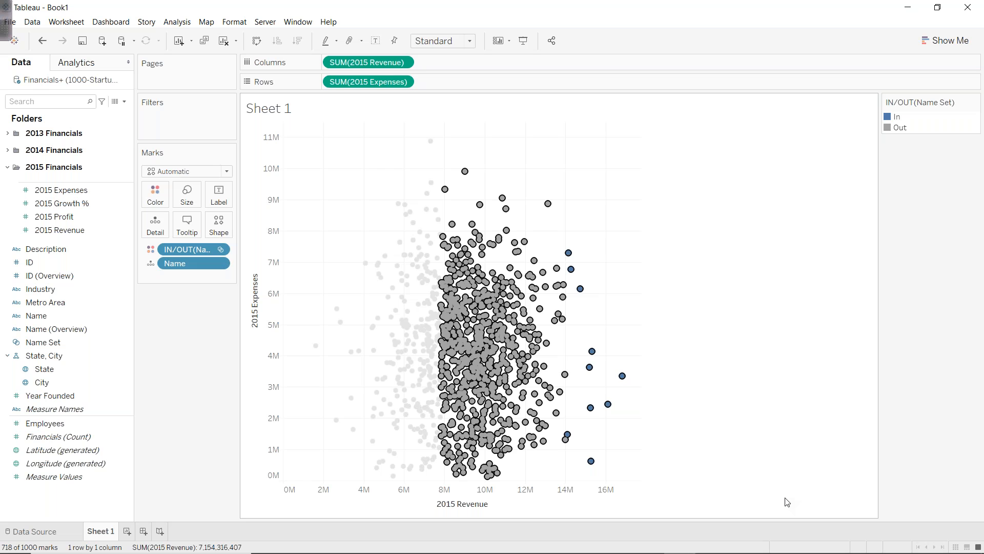
# - Start a new float parameter whose allowable values are a range taken from the 2015 Revenue field
pyautogui.rightClick(46, 508)
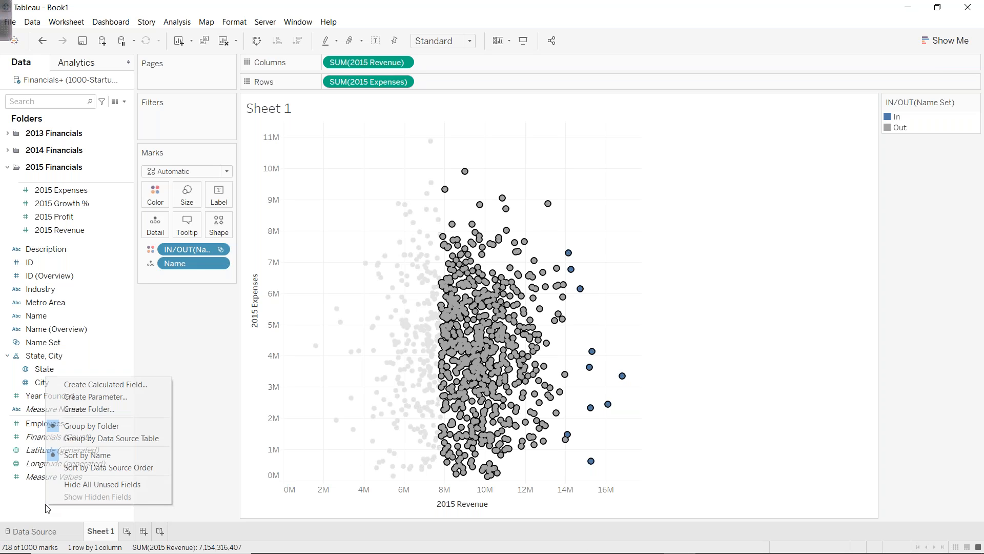
pyautogui.click(111, 396)
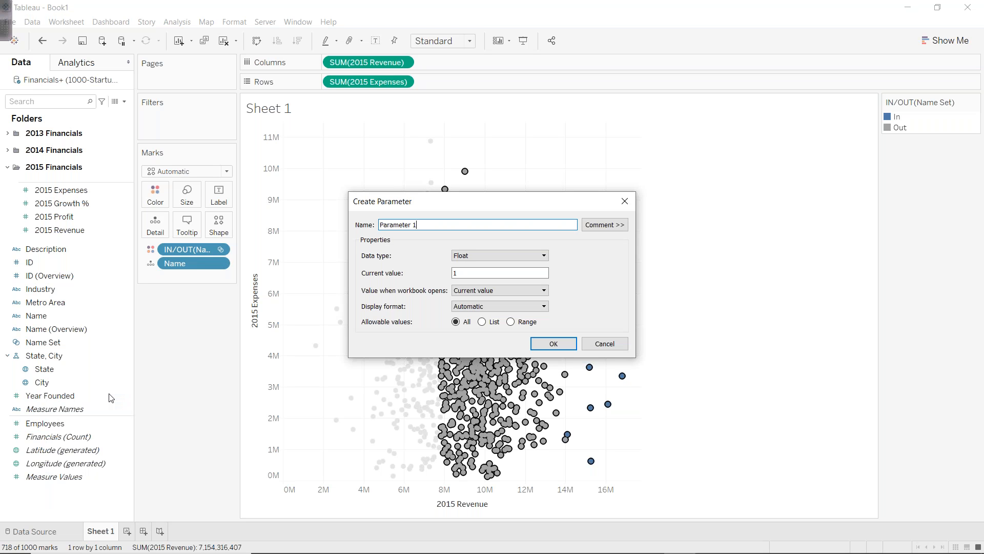
pyautogui.click(517, 323)
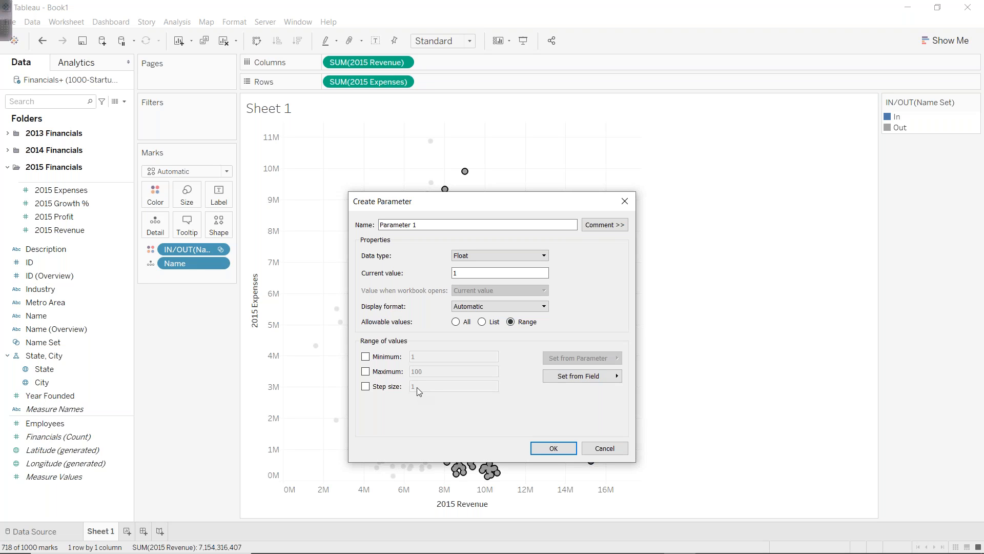
pyautogui.click(572, 379)
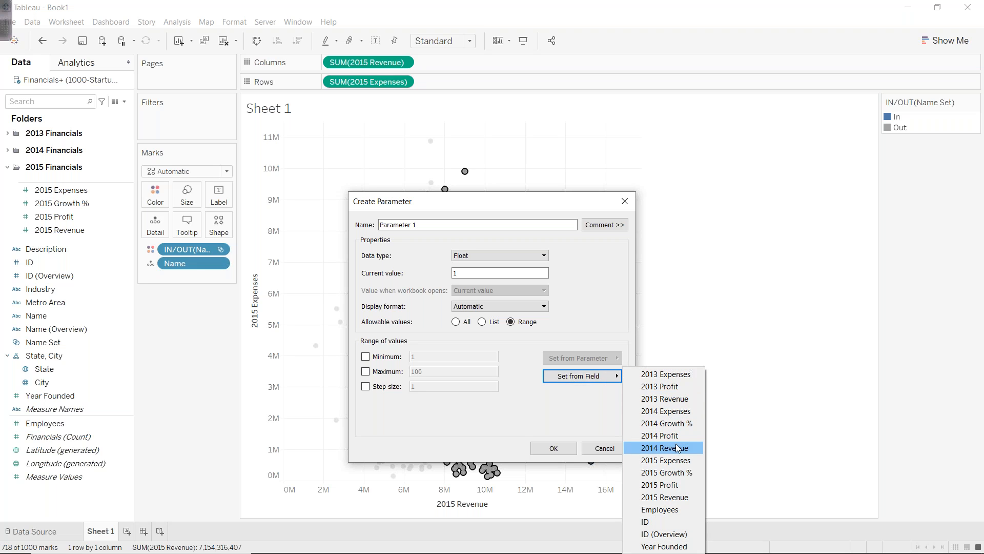
pyautogui.click(680, 500)
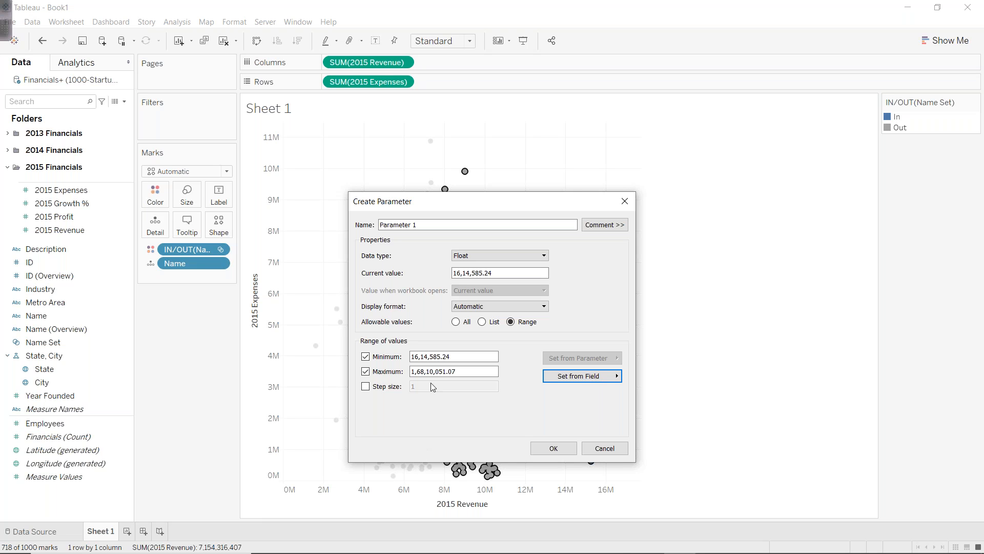
# - Set the parameter range's minimum to 15,00,000 and its maximum to 1,75,00,000
pyautogui.moveTo(415, 357); pyautogui.dragTo(449, 357)
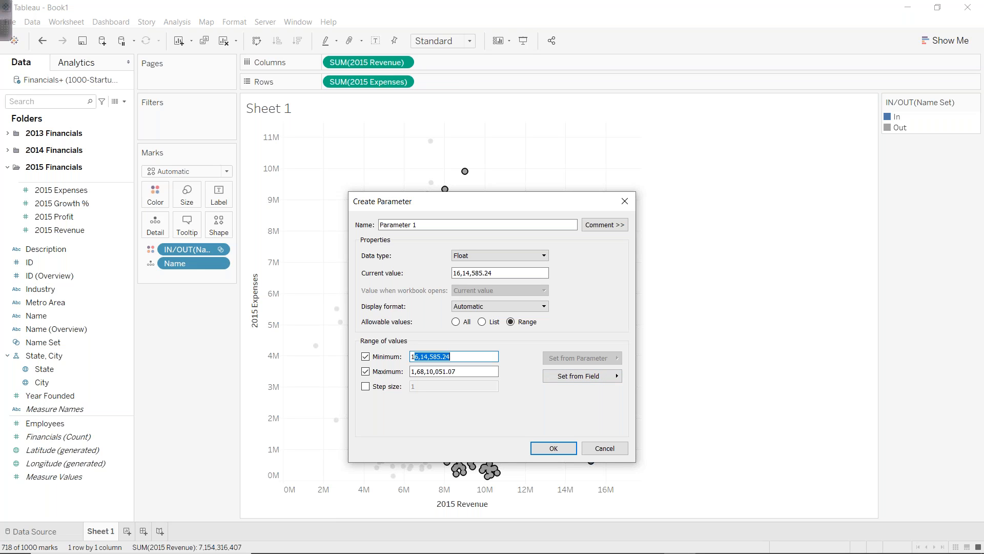
pyautogui.write('500000')
pyautogui.press('Tab')
pyautogui.press('Right')
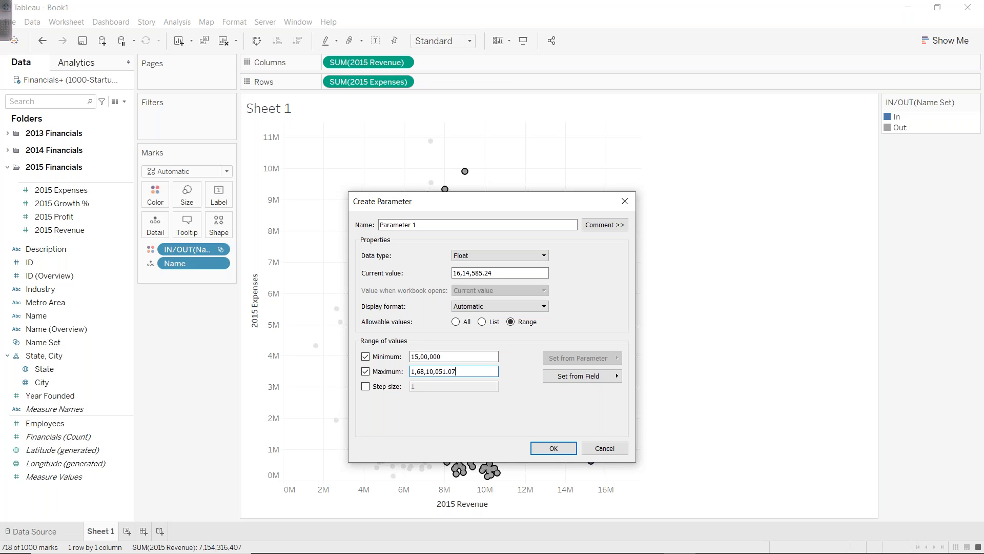
pyautogui.press('Left')
pyautogui.press('Left')
pyautogui.press('Left')
pyautogui.press('Left')
pyautogui.press('Left')
pyautogui.press('Left')
pyautogui.press('Left')
pyautogui.press('Left')
pyautogui.press('Left')
pyautogui.press('Left')
pyautogui.press('Left')
pyautogui.hotkey('shift', 'Right')
pyautogui.hotkey('shift', 'Right')
pyautogui.hotkey('shift', 'Right')
pyautogui.hotkey('shift', 'Right')
pyautogui.hotkey('shift', 'Right')
pyautogui.hotkey('shift', 'Right')
pyautogui.hotkey('shift', 'Right')
pyautogui.hotkey('shift', 'Right')
pyautogui.hotkey('shift', 'Right')
pyautogui.hotkey('shift', 'Right')
pyautogui.hotkey('shift', 'Right')
pyautogui.hotkey('shift', 'Right')
pyautogui.write('7500000')
# - Enable a step size for the parameter's range and set it to 10,00,000
pyautogui.press('Tab')
pyautogui.press('space')
pyautogui.press('Tab')
pyautogui.write('10')
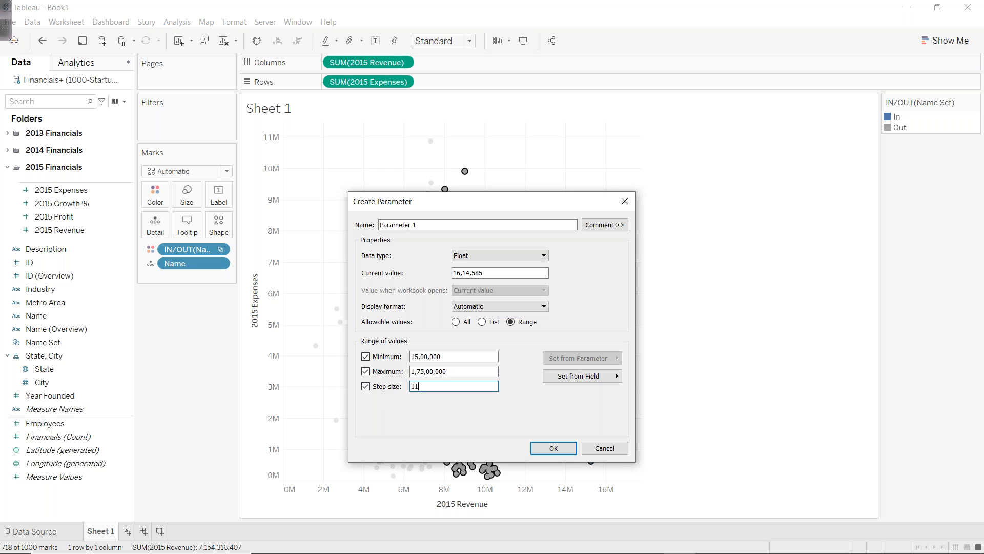
pyautogui.press('BackSpace')
pyautogui.write('000000')
pyautogui.press('Tab')
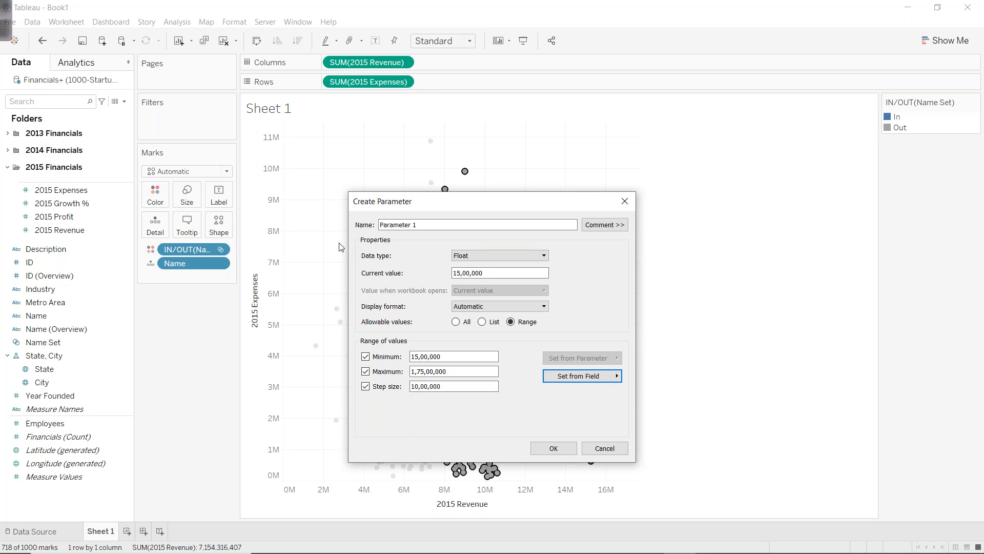
# - Name the parameter "rev par" and create it
pyautogui.tripleClick(434, 223)
pyautogui.write('re')
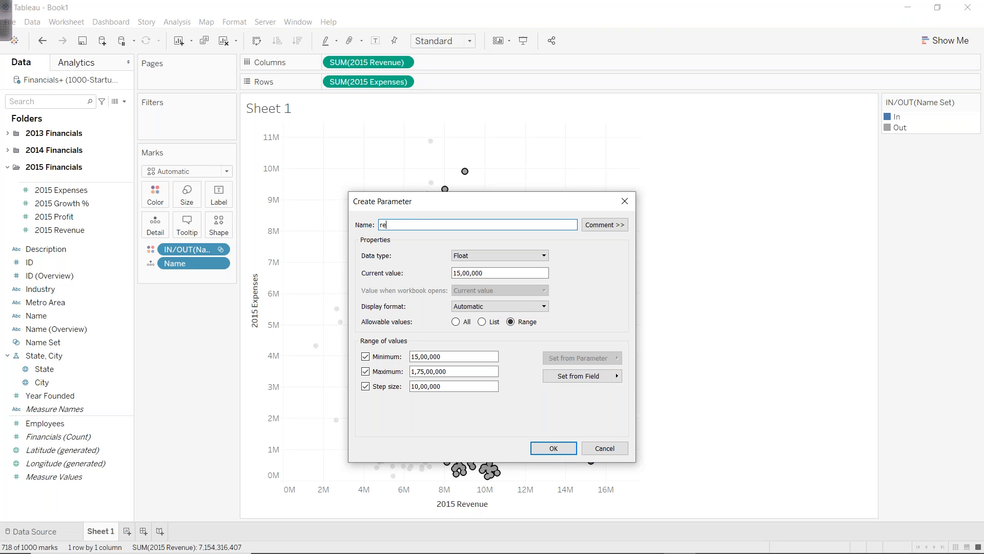
pyautogui.write('v par')
pyautogui.click(541, 447)
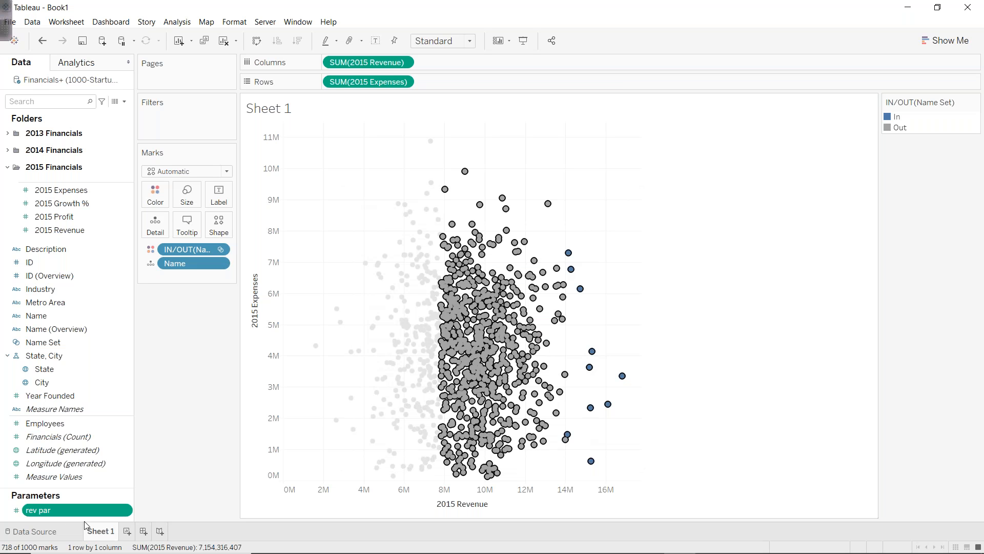
# - Show the rev par parameter control on the sheet and set it to 85,00,000
pyautogui.rightClick(68, 512)
pyautogui.click(106, 331)
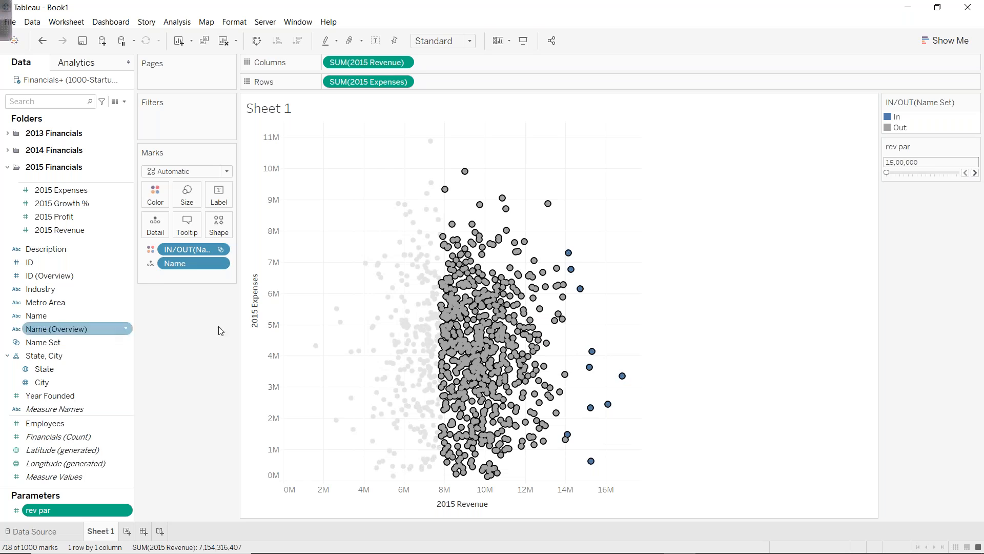
pyautogui.moveTo(930, 174); pyautogui.dragTo(917, 175)
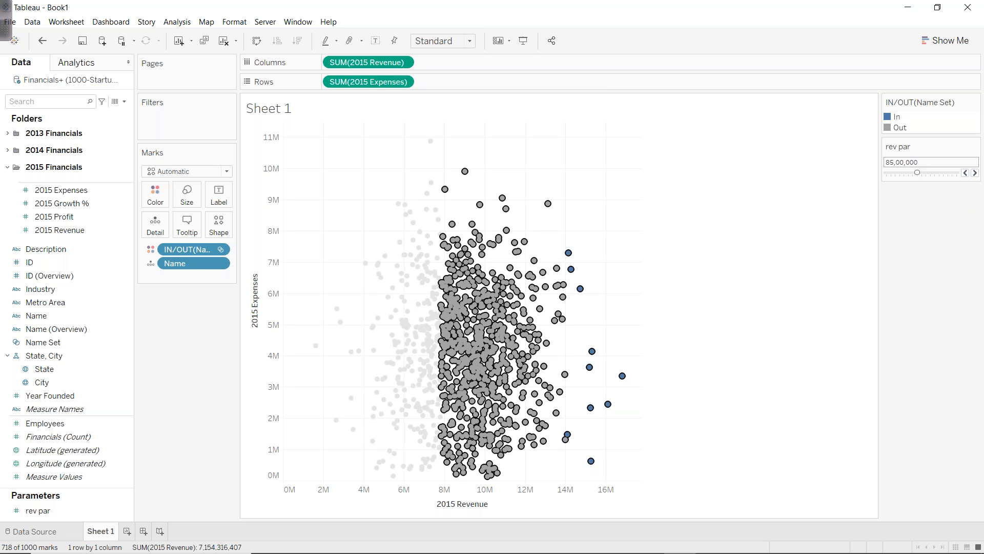
# - Clear the current selection and briefly select the scatter plot marks with 2015 Revenue above about 8.5M
pyautogui.click(677, 249)
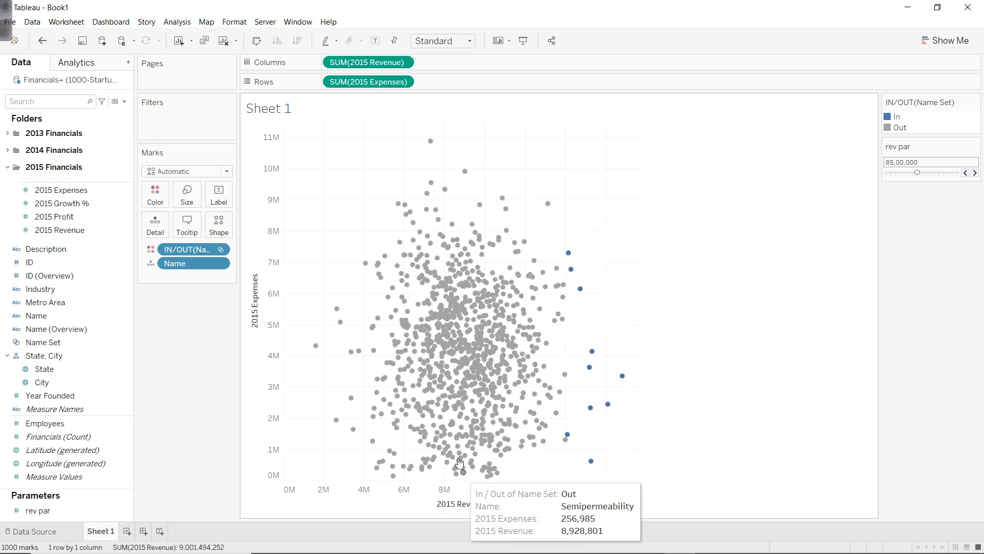
pyautogui.moveTo(449, 134); pyautogui.dragTo(647, 486)
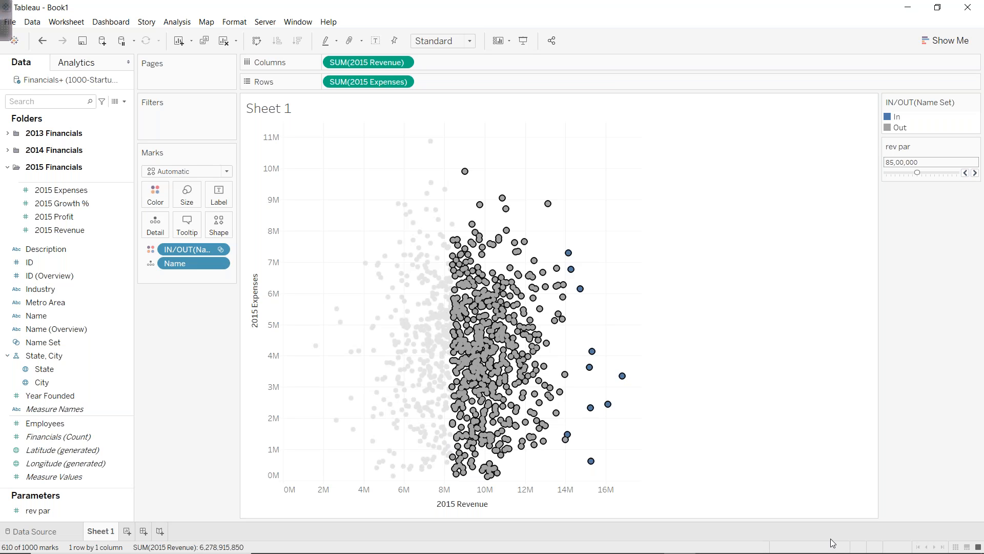
pyautogui.click(524, 155)
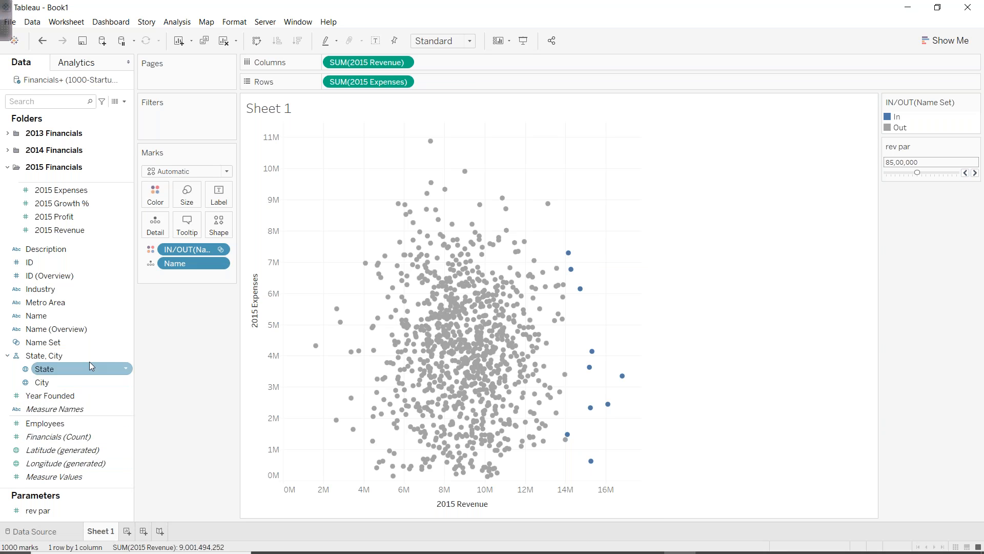
# - Edit Name Set and remove its top 10 by 2015 Revenue limit
pyautogui.rightClick(29, 343)
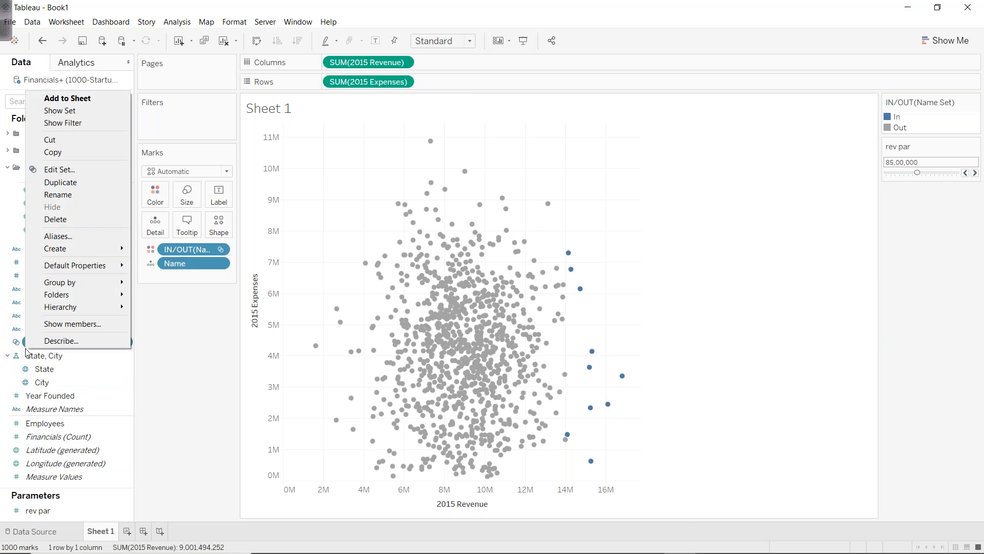
pyautogui.click(96, 169)
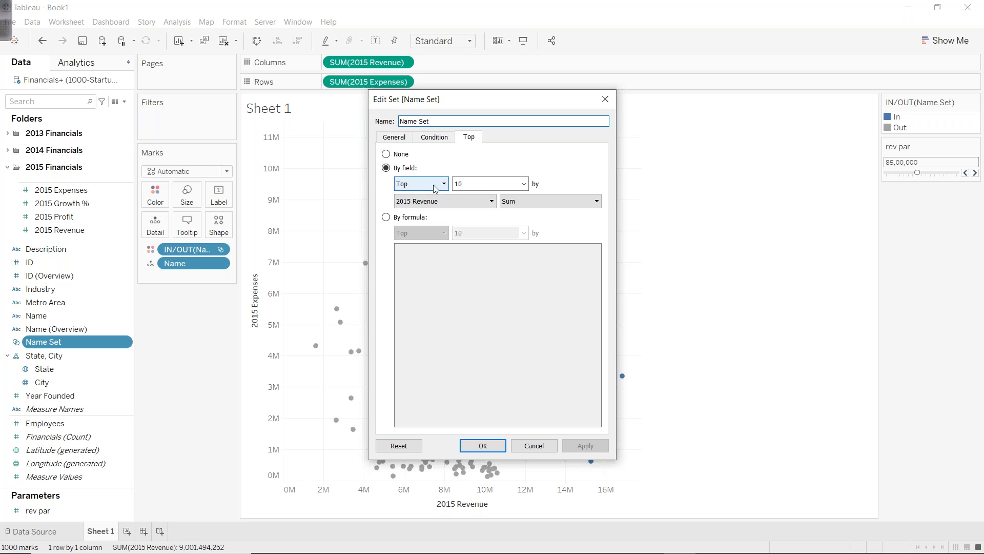
pyautogui.click(523, 183)
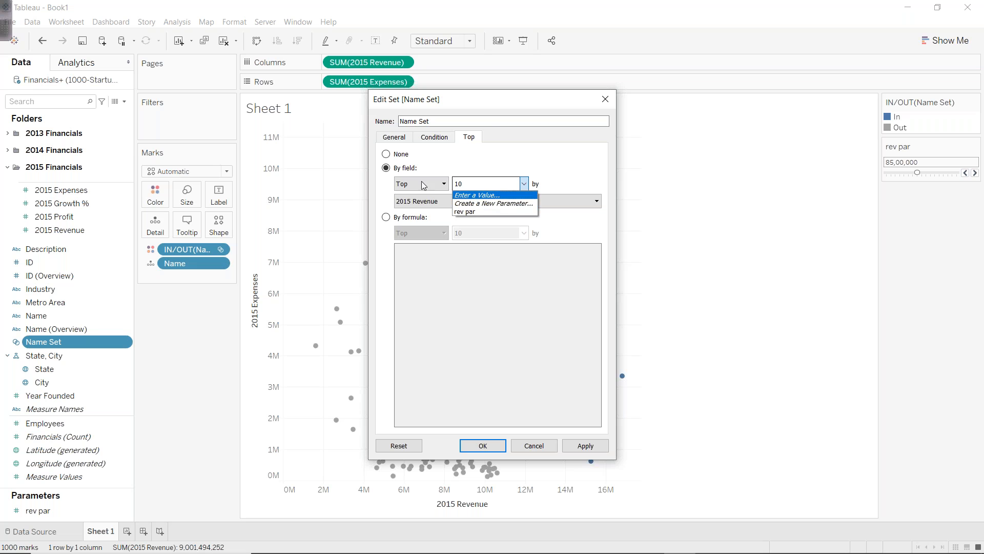
pyautogui.click(399, 154)
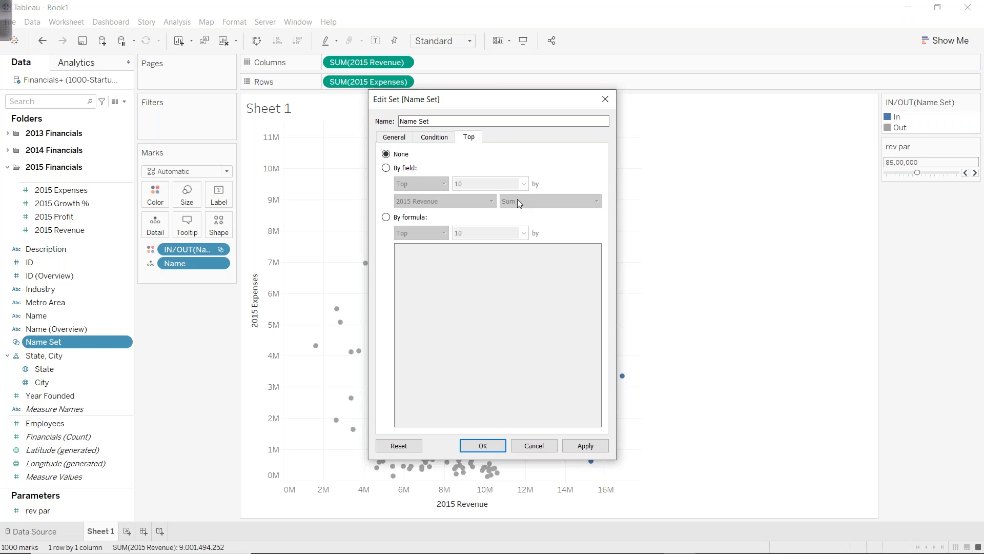
# - Give Name Set the formula condition SUM([2015 Revenue])>[rev par] and apply it to the scatter plot
pyautogui.click(435, 137)
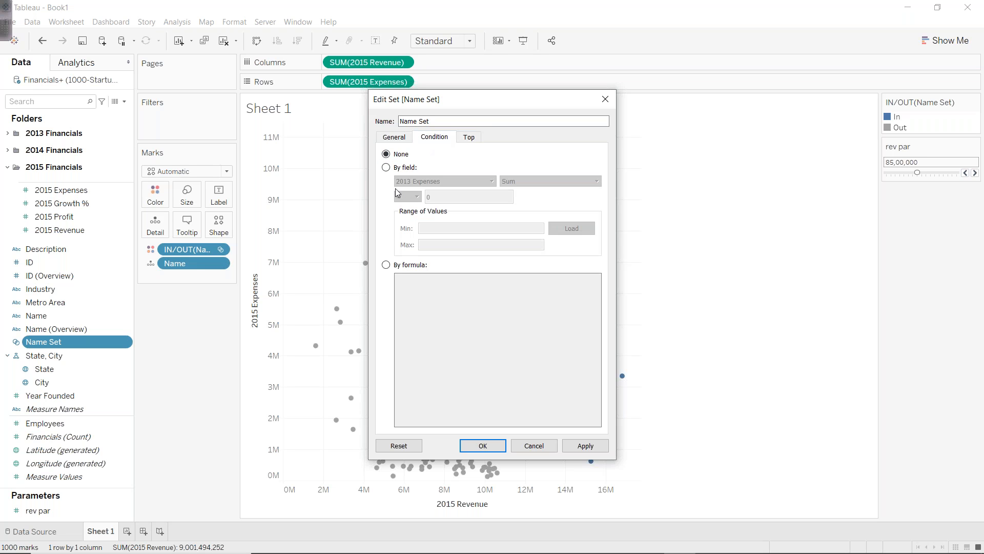
pyautogui.click(394, 265)
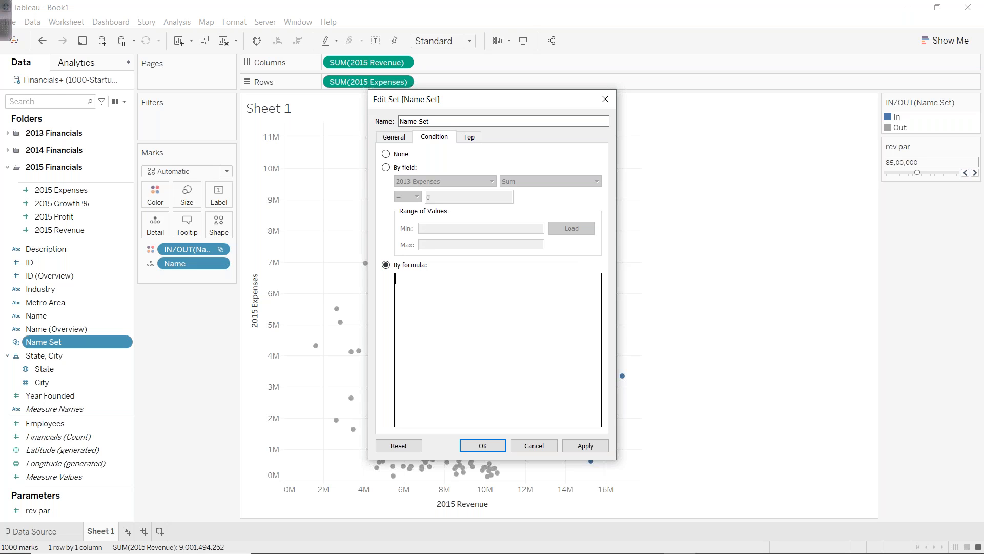
pyautogui.write('SUM(rev')
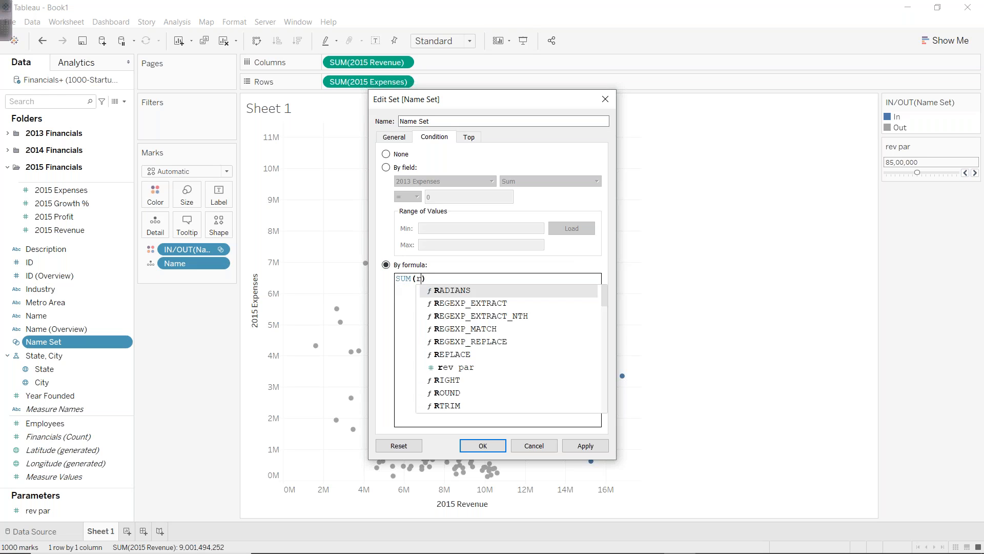
pyautogui.press('Down')
pyautogui.press('Down')
pyautogui.press('Down')
pyautogui.press('Return')
pyautogui.write('>r')
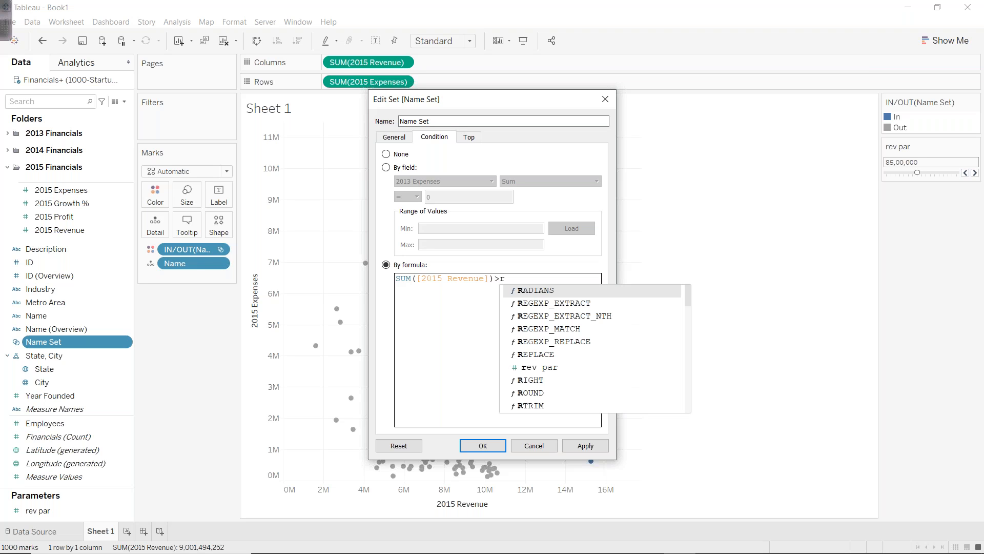
pyautogui.write('ev')
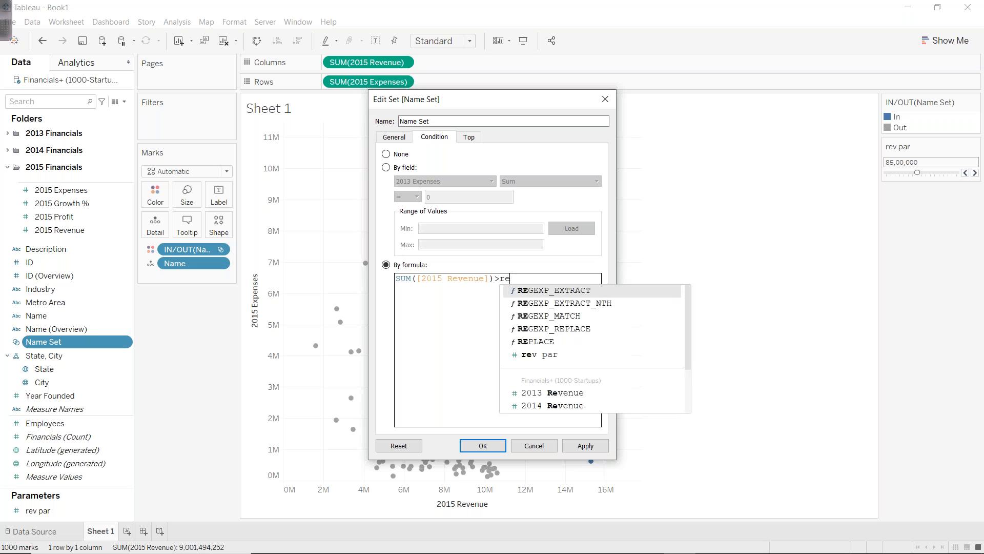
pyautogui.press('Down')
pyautogui.press('Up')
pyautogui.press('Up')
pyautogui.press('Up')
pyautogui.press('Up')
pyautogui.press('Up')
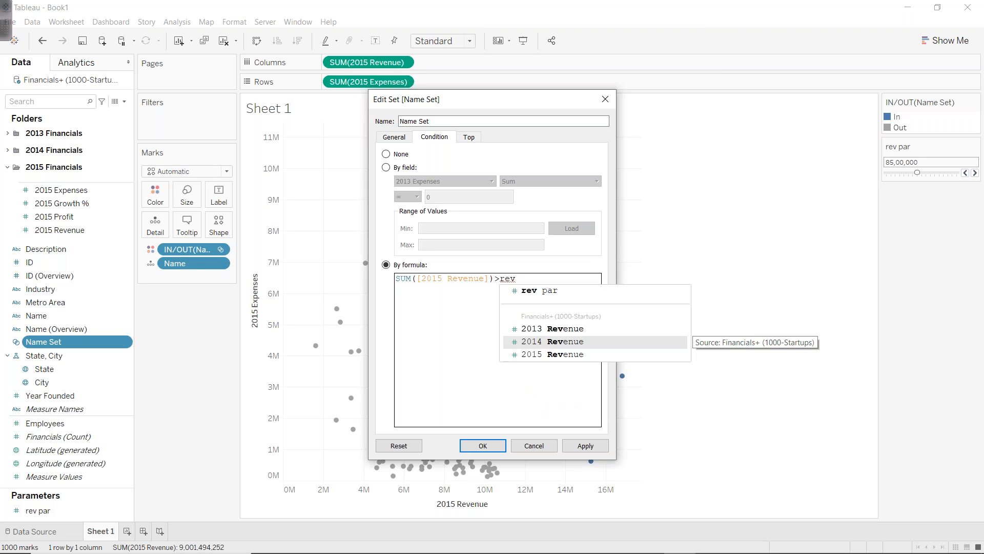
pyautogui.press('Up')
pyautogui.press('Return')
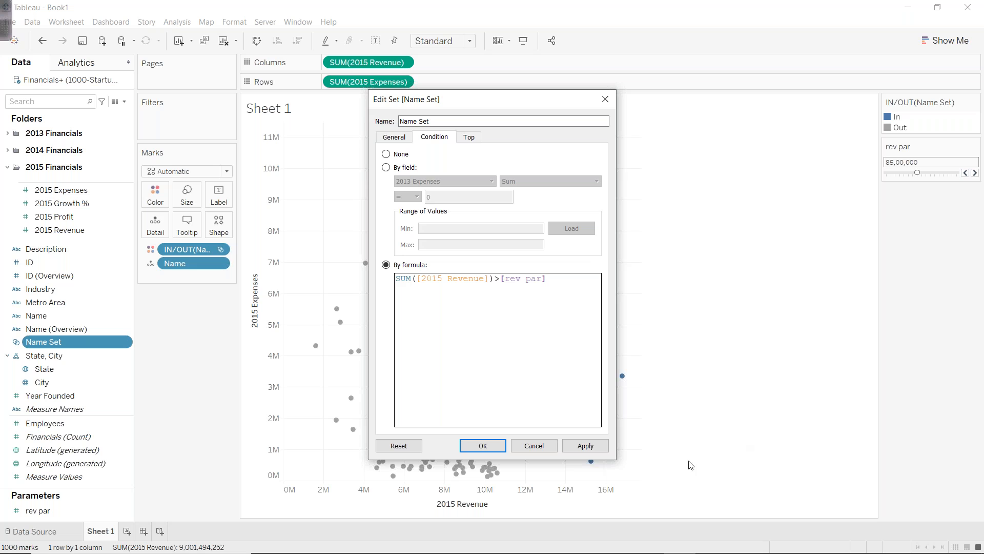
pyautogui.click(495, 453)
pyautogui.click(674, 239)
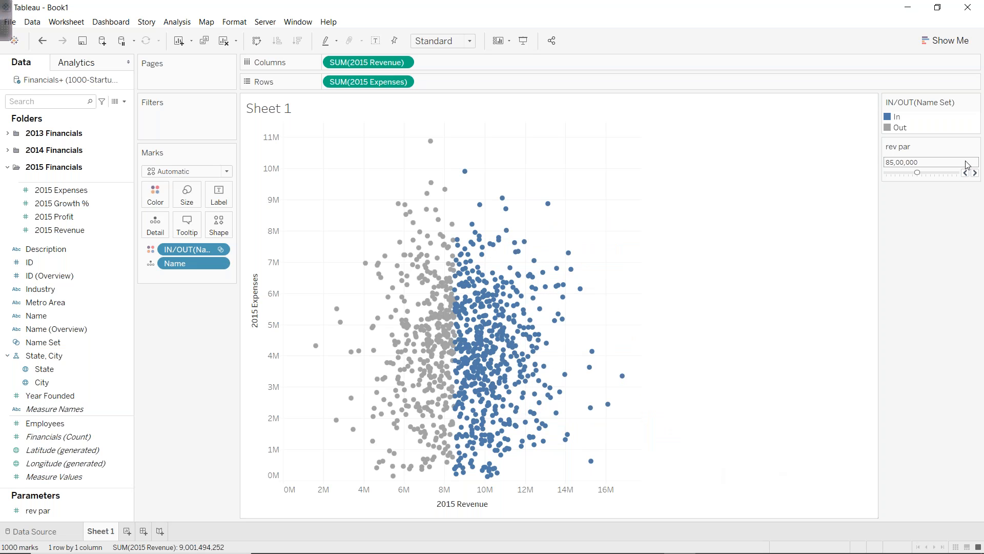
# - Briefly select the scatter plot marks with 2015 Expenses below about 4M
pyautogui.moveTo(917, 173)
pyautogui.mouseDown()
pyautogui.moveTo(909, 174)
pyautogui.moveTo(943, 174)
pyautogui.moveTo(917, 174)
pyautogui.mouseUp()
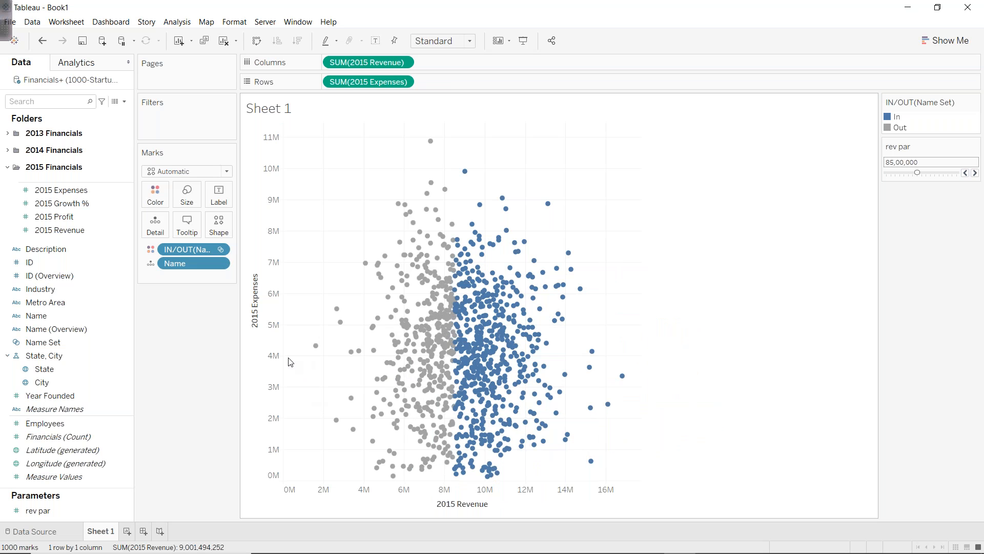
pyautogui.moveTo(300, 358); pyautogui.dragTo(724, 499)
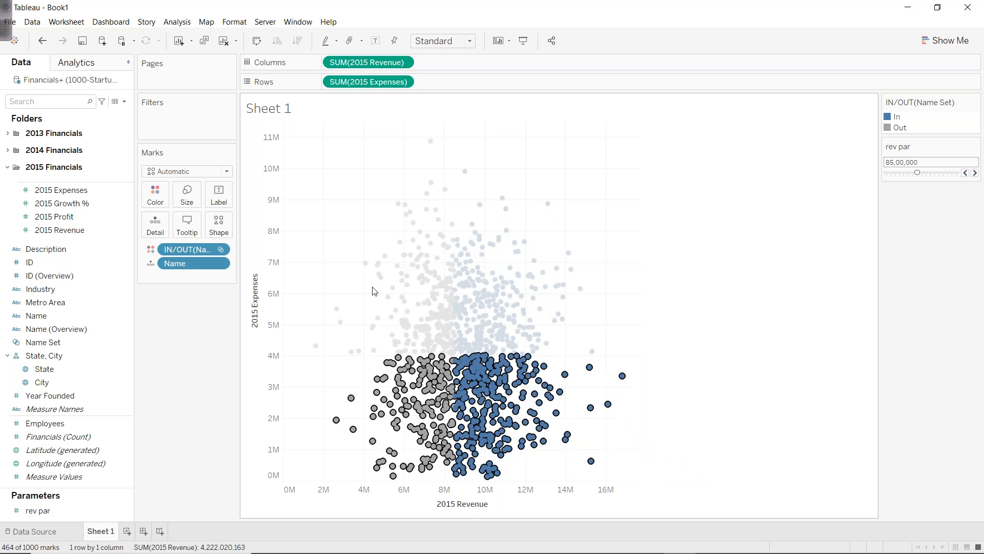
pyautogui.click(369, 219)
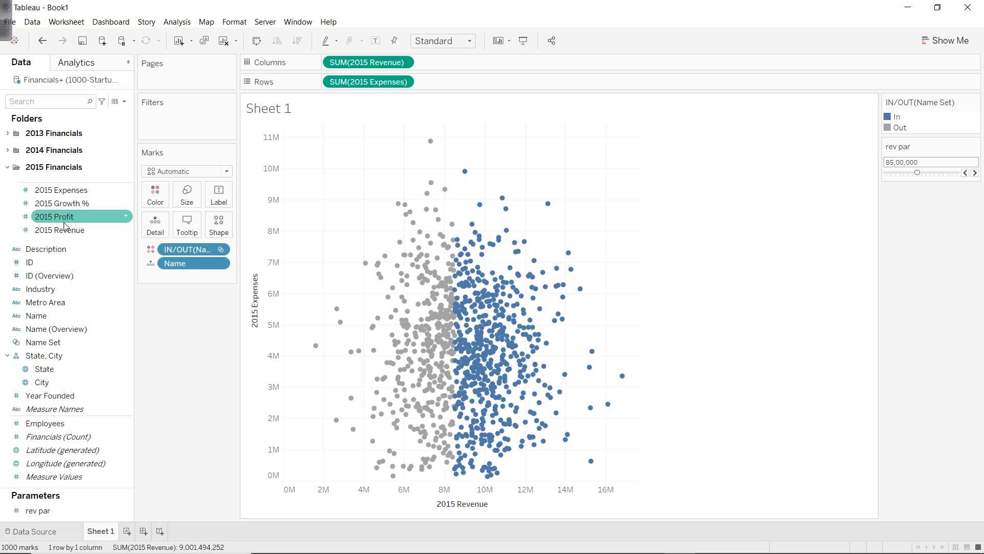
# - Start a range parameter from 2015 Expenses with a minimum of 125,000 and a maximum of 12,500,000
pyautogui.rightClick(63, 194)
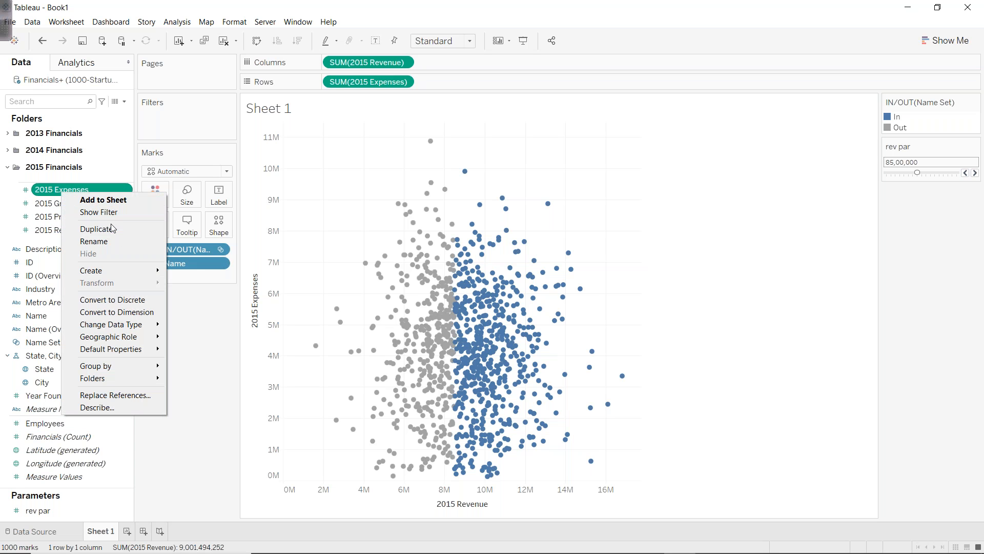
pyautogui.moveTo(126, 270)
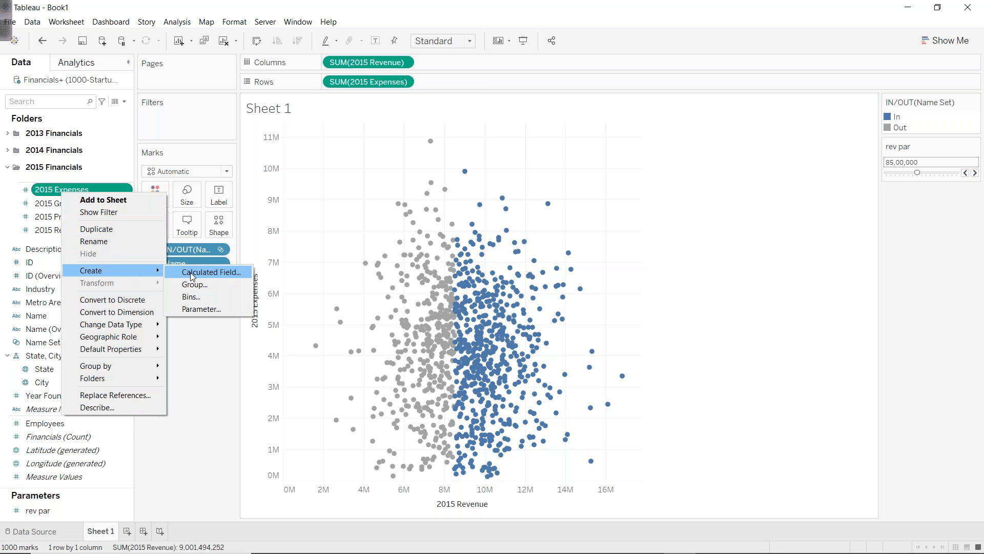
pyautogui.click(205, 309)
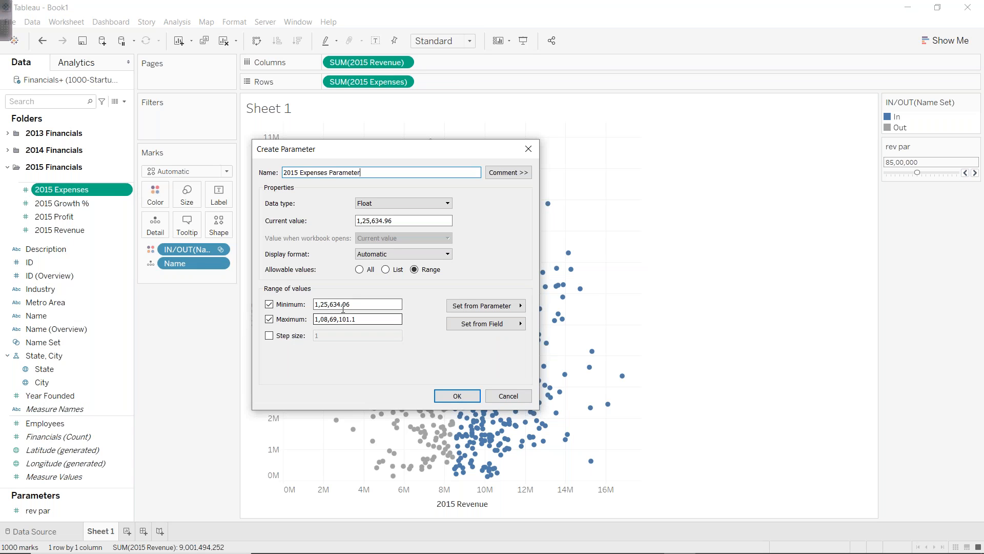
pyautogui.doubleClick(333, 304)
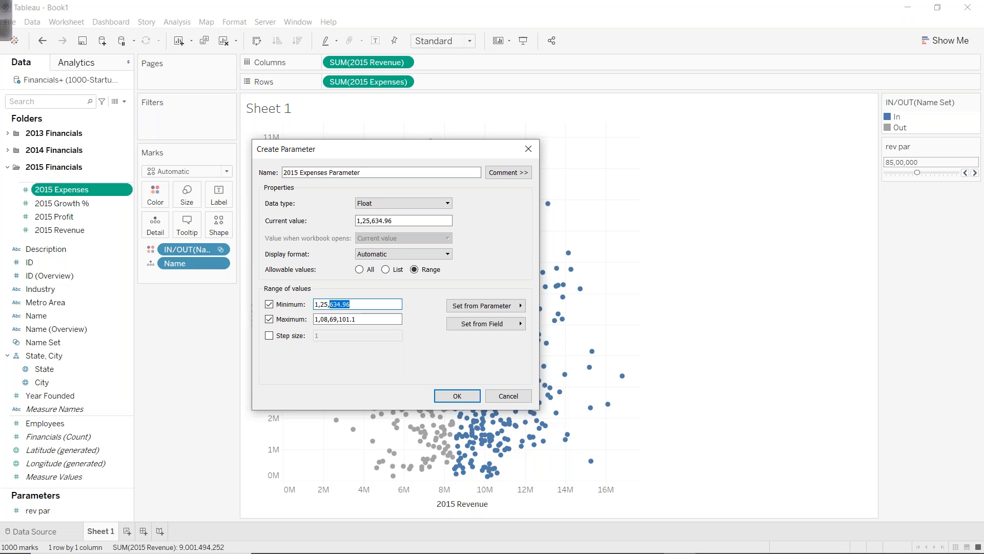
pyautogui.write('000')
pyautogui.press('Tab')
pyautogui.click(357, 318)
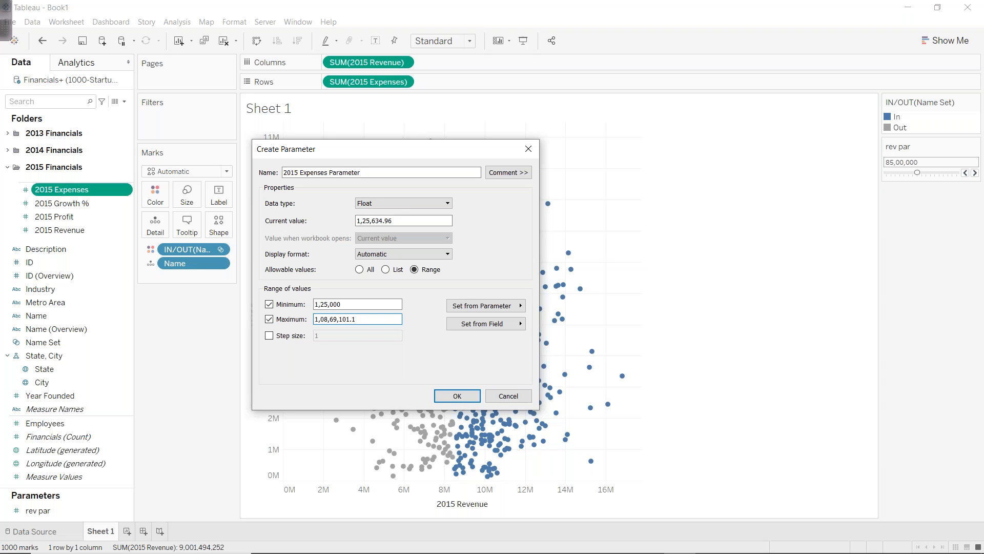
pyautogui.moveTo(320, 318); pyautogui.dragTo(357, 319)
pyautogui.write('25,00,000')
pyautogui.press('Tab')
# - Give the expenses parameter a step size of 1,000,000, create it and show its control on the sheet
pyautogui.press('Tab')
pyautogui.hotkey('shift', 'Tab')
pyautogui.press('space')
pyautogui.press('Tab')
pyautogui.write('100000')
pyautogui.press('Tab')
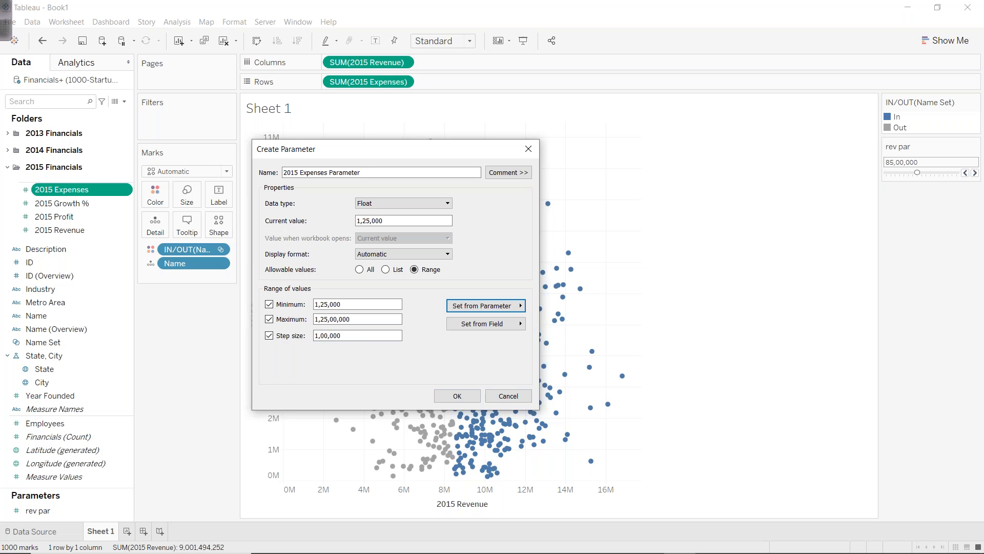
pyautogui.click(360, 335)
pyautogui.write('0')
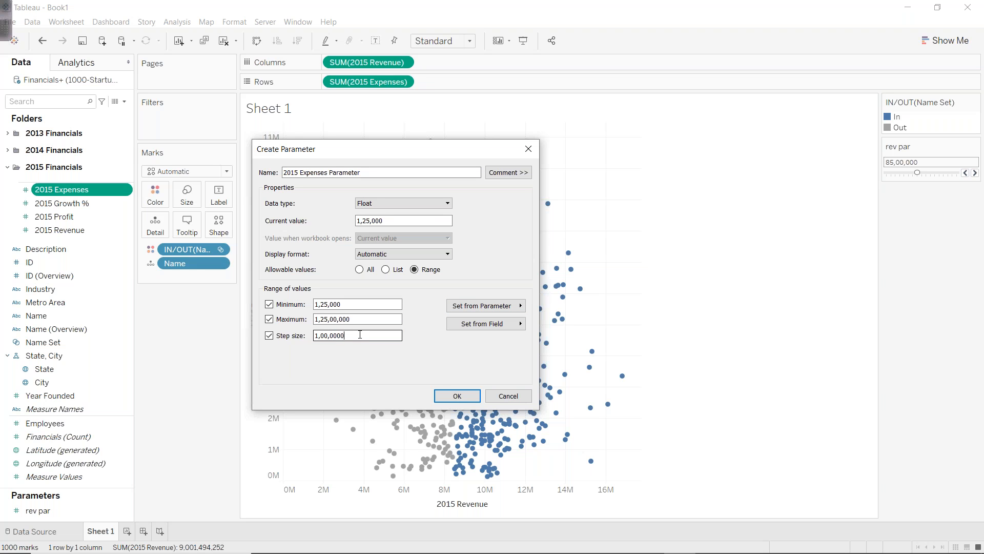
pyautogui.click(454, 396)
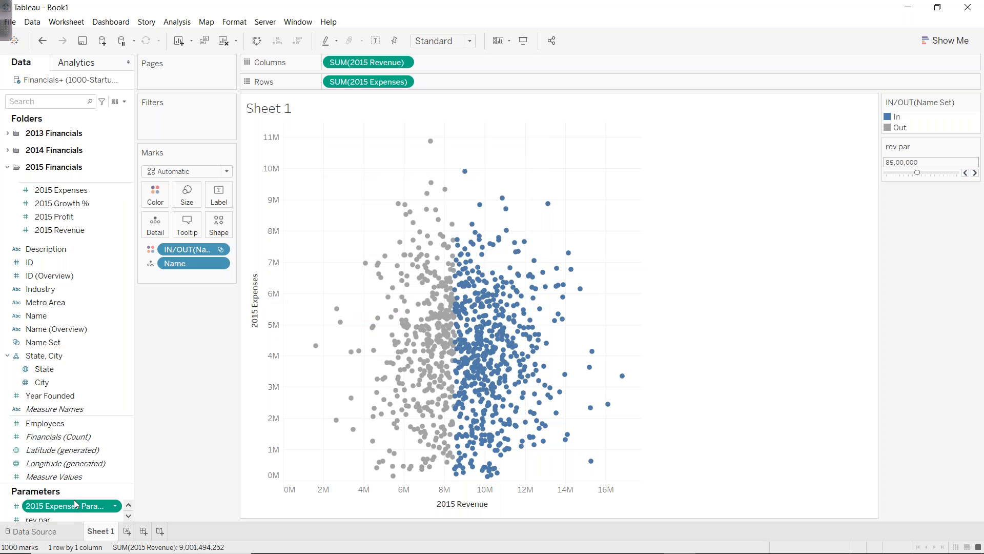
pyautogui.rightClick(75, 504)
pyautogui.click(122, 321)
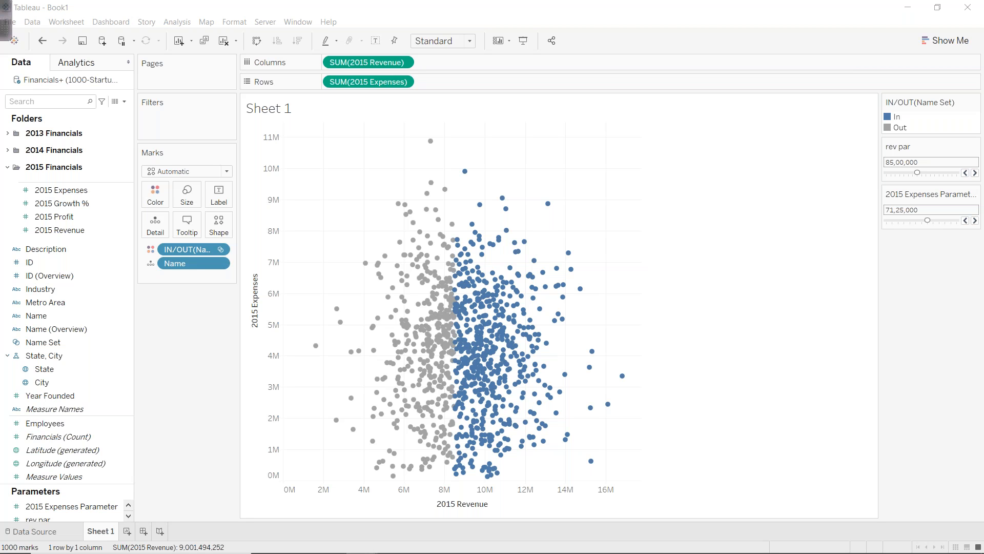
# - Start a second set from the Name field with its membership condition defined by formula
pyautogui.click(82, 334)
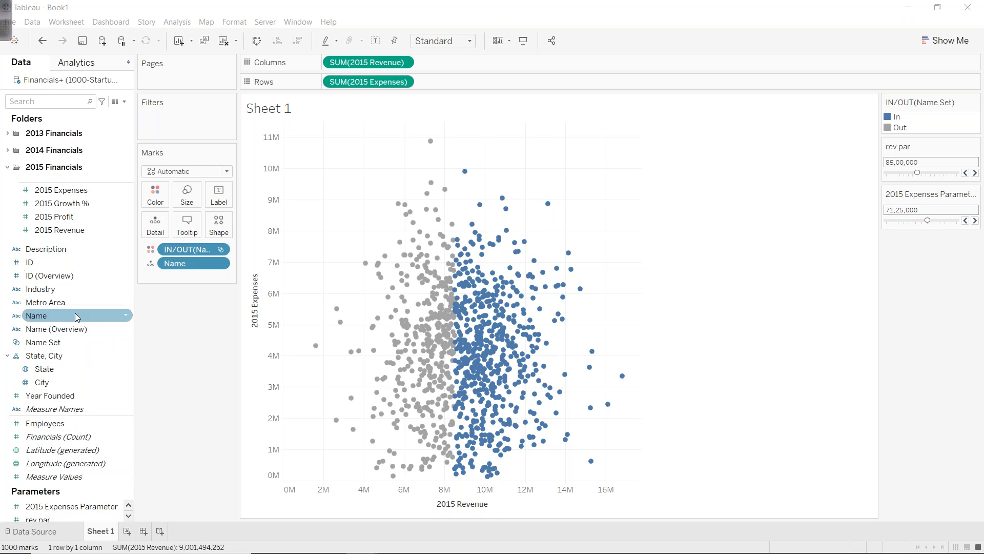
pyautogui.rightClick(45, 315)
pyautogui.moveTo(92, 401)
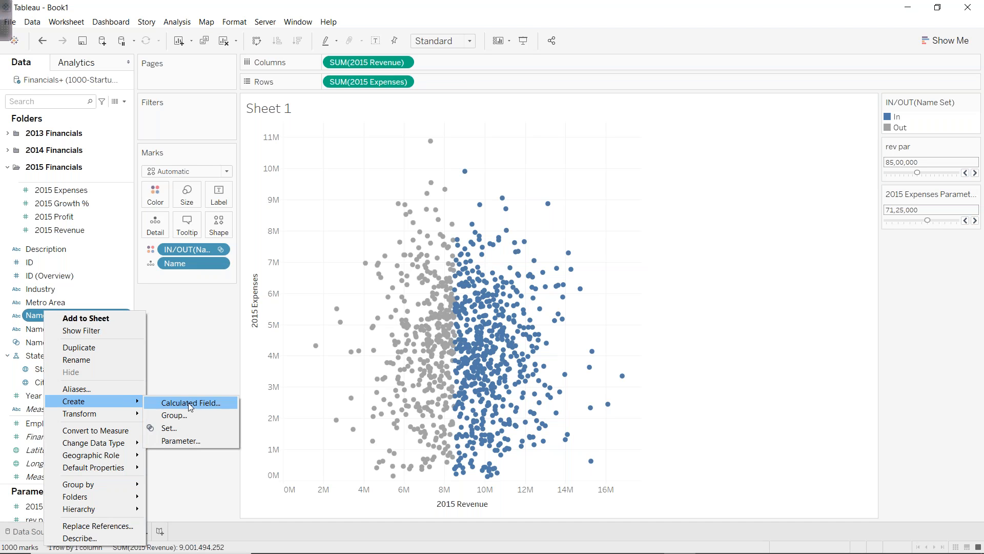
pyautogui.click(190, 429)
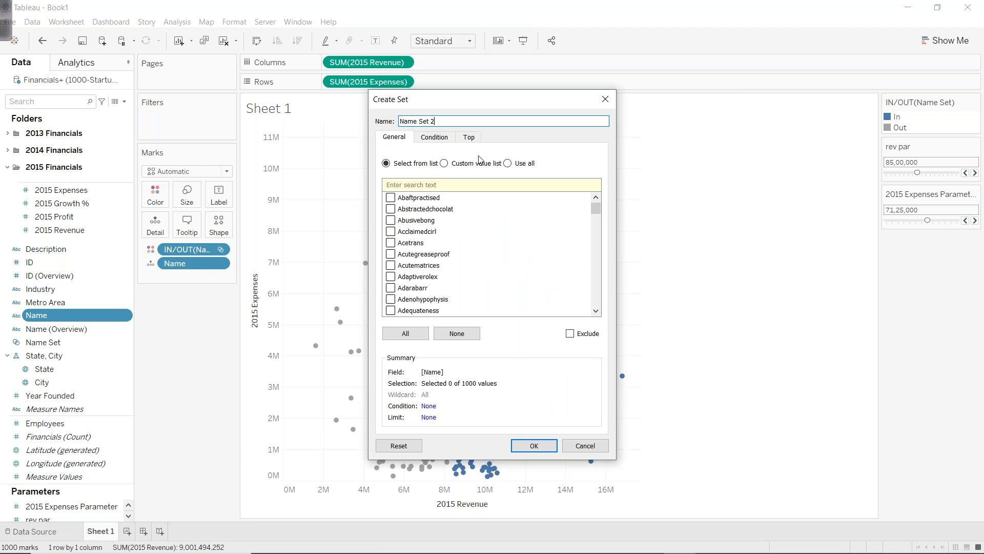
pyautogui.click(434, 139)
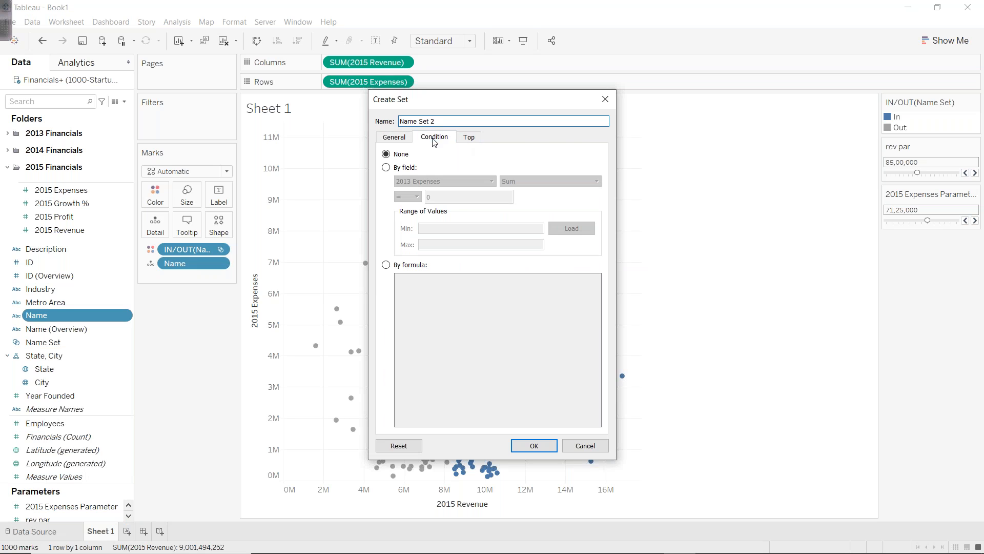
pyautogui.click(399, 270)
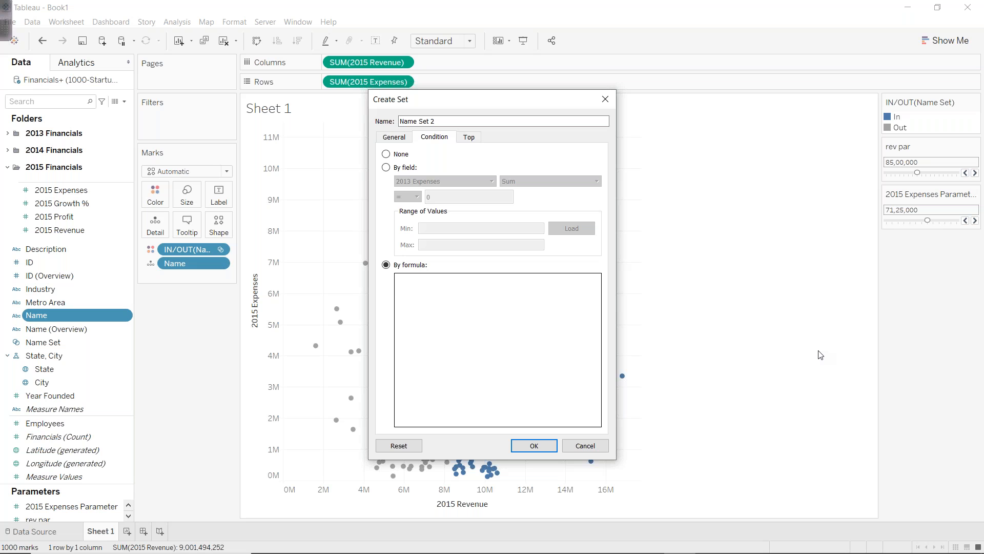
# - Enter the set condition SUM([2015 Expenses])<[2015 Expenses Parameter] and create the set
pyautogui.write('sum')
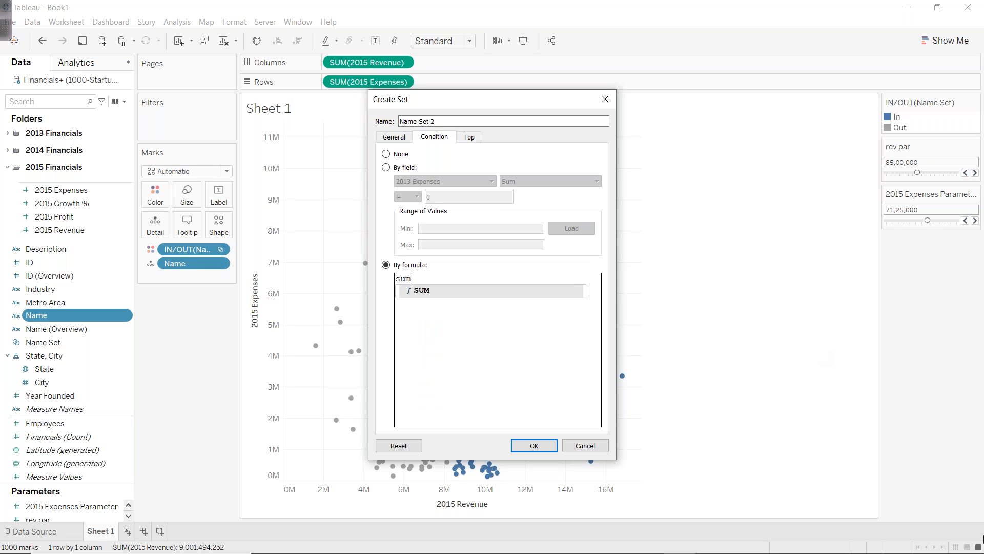
pyautogui.press('Return')
pyautogui.write('ex')
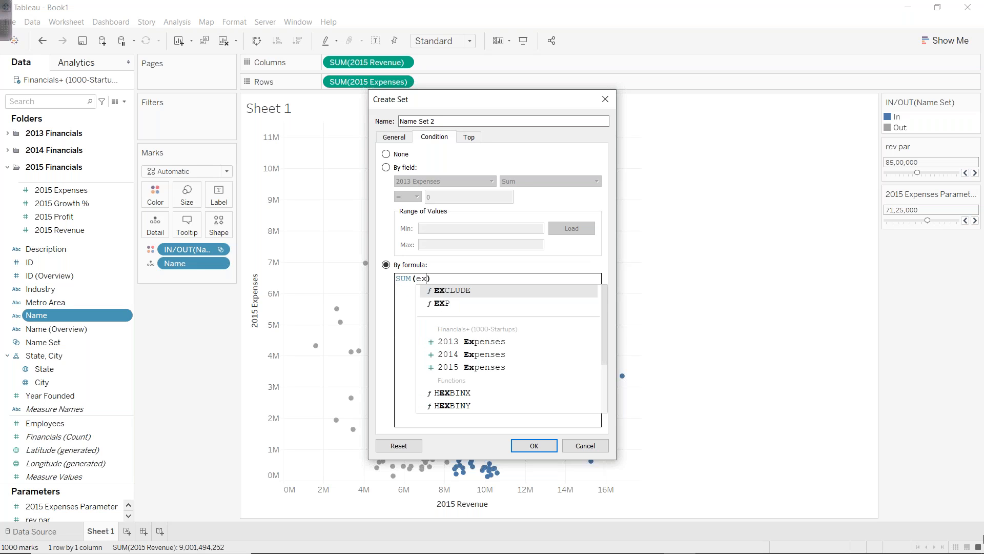
pyautogui.press('Down')
pyautogui.press('Down')
pyautogui.press('Down')
pyautogui.press('Down')
pyautogui.press('Return')
pyautogui.write('<')
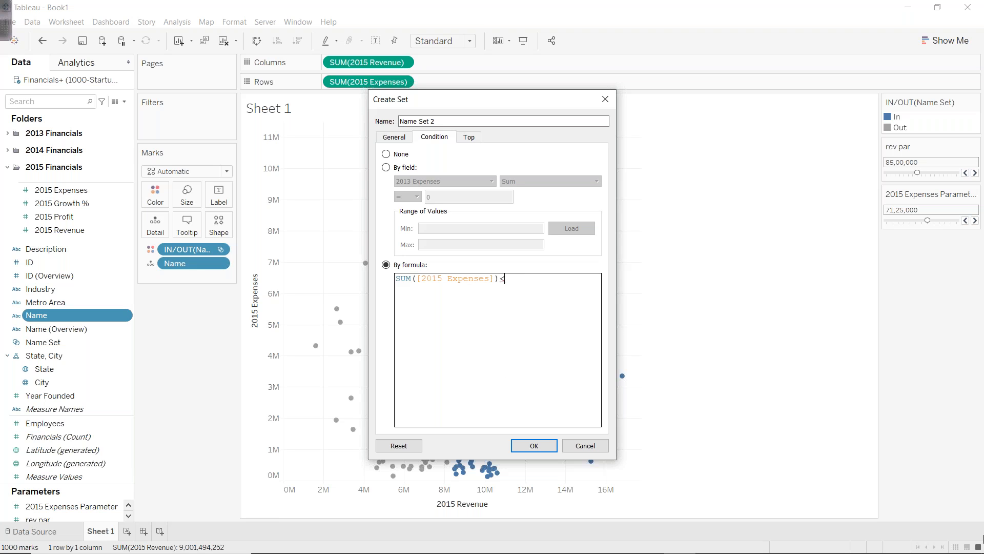
pyautogui.write('2')
pyautogui.press('BackSpace')
pyautogui.write('ex')
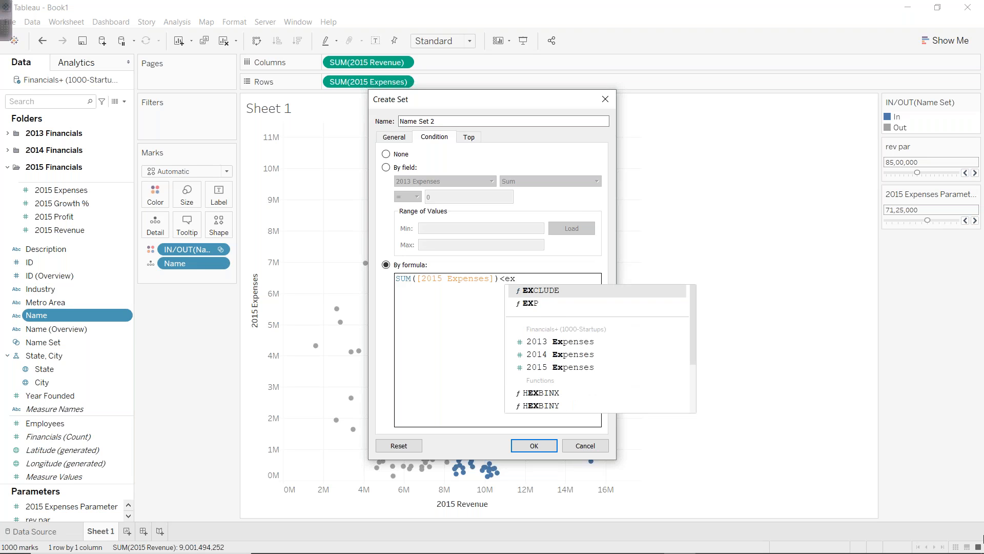
pyautogui.press('Up')
pyautogui.press('Return')
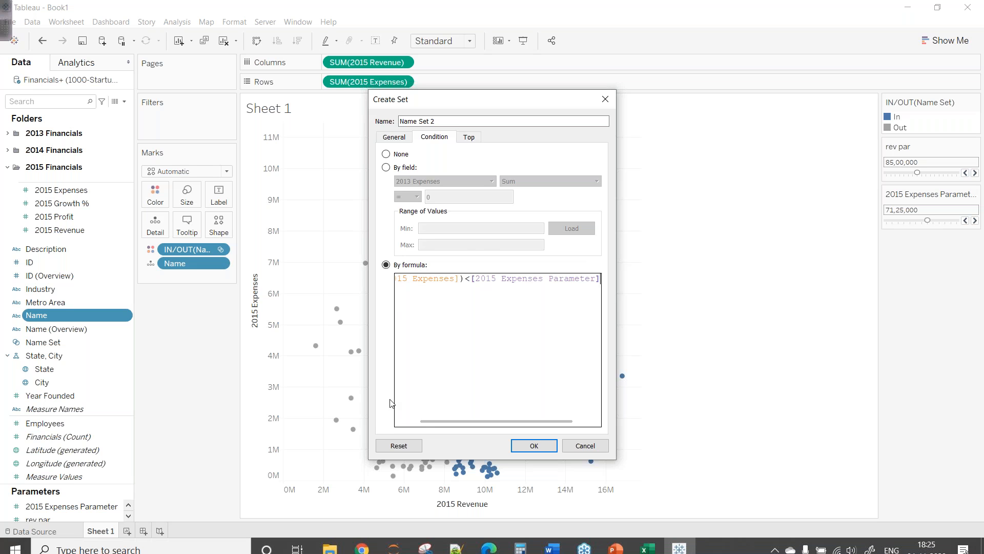
pyautogui.click(533, 446)
# - Colour the scatter plot by Name Set 2 and lower the 2015 Expenses Parameter to 4,125,000
pyautogui.moveTo(51, 358); pyautogui.dragTo(156, 197)
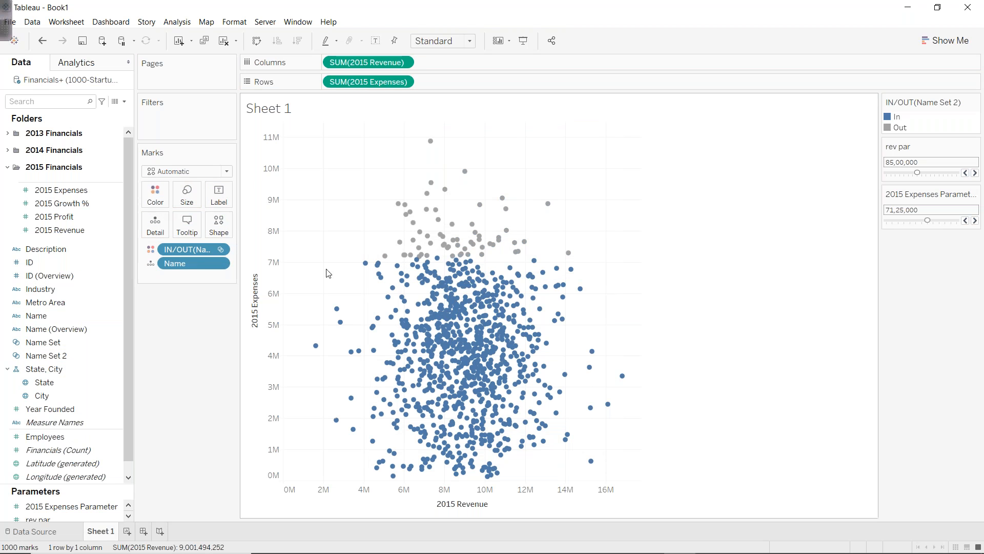
pyautogui.click(916, 220)
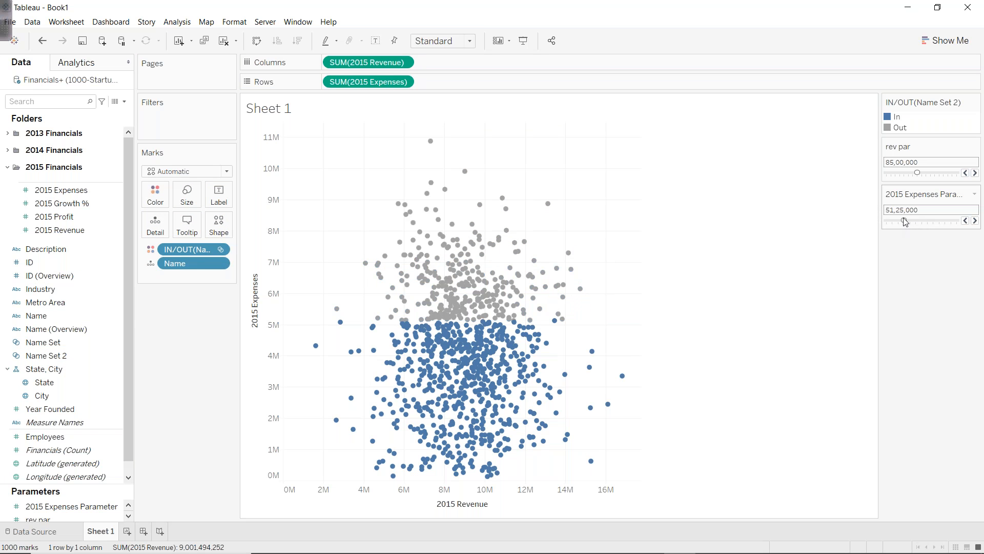
pyautogui.click(903, 221)
pyautogui.click(898, 221)
pyautogui.click(911, 221)
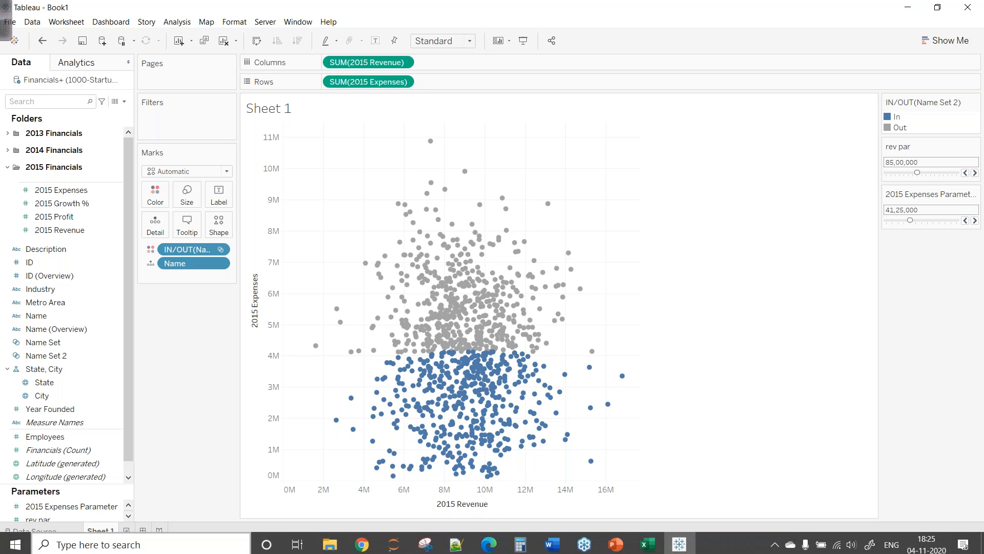
# - Compare the plot coloured by Name Set and by Name Set 2, and briefly select marks with revenue above about 9M and expenses below about 4M
pyautogui.moveTo(43, 342); pyautogui.dragTo(154, 194)
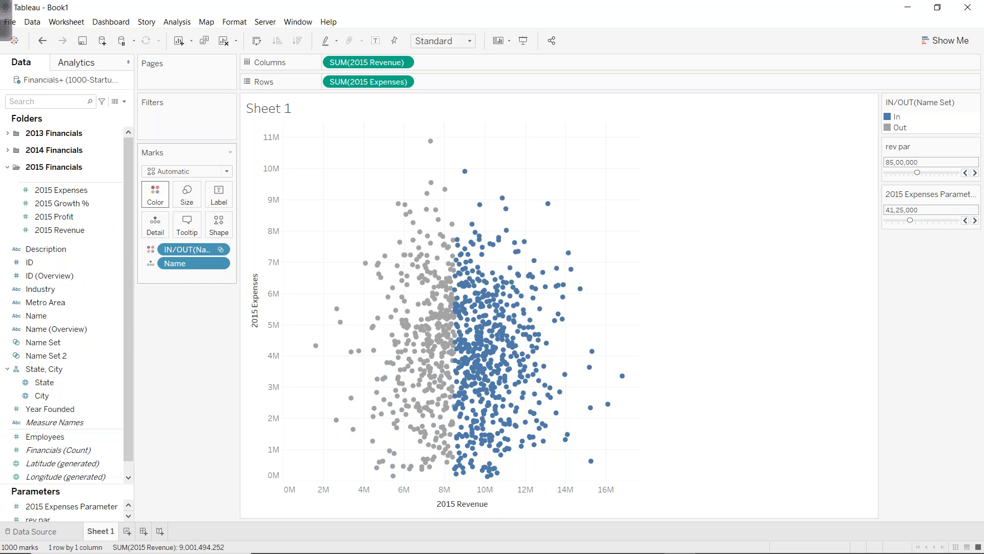
pyautogui.moveTo(45, 355); pyautogui.dragTo(152, 196)
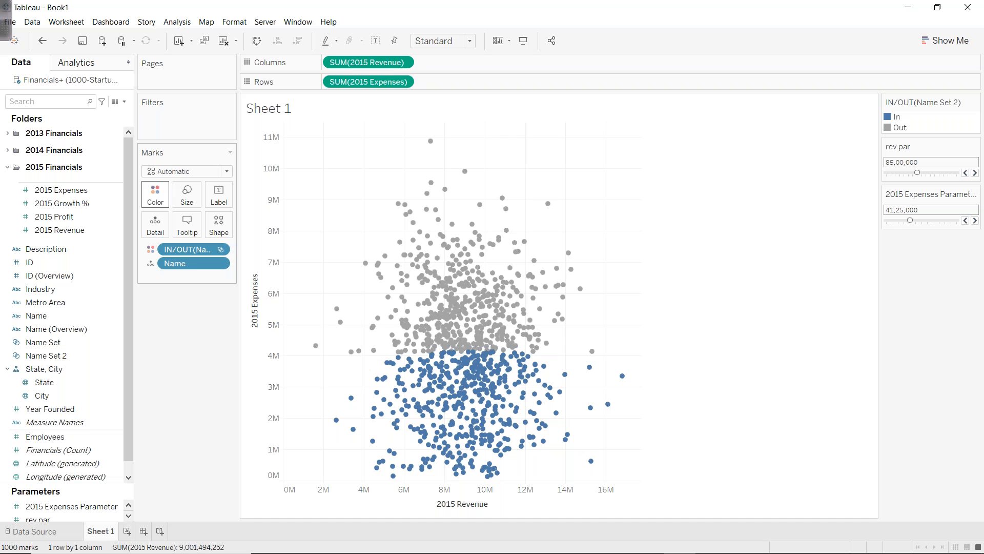
pyautogui.moveTo(473, 361)
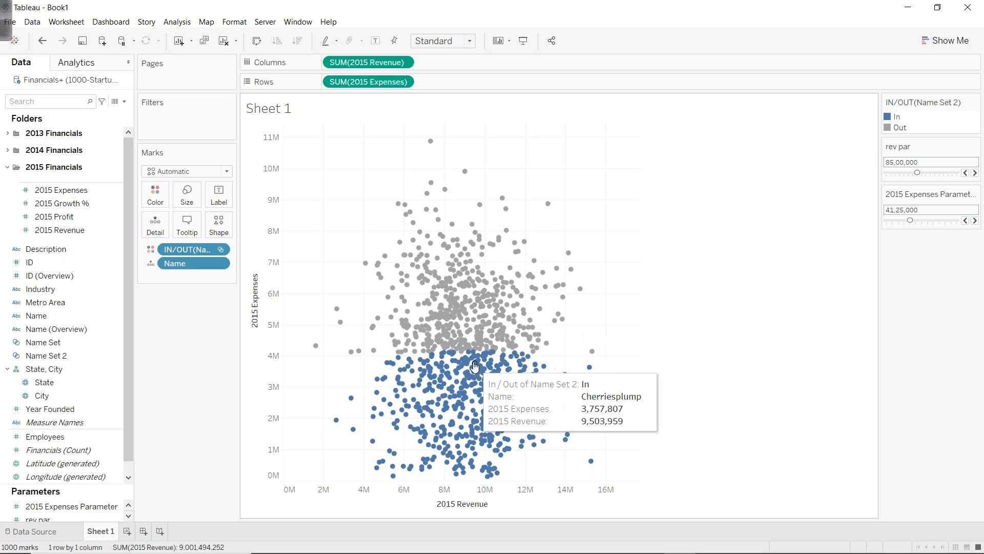
pyautogui.moveTo(467, 355); pyautogui.dragTo(697, 523)
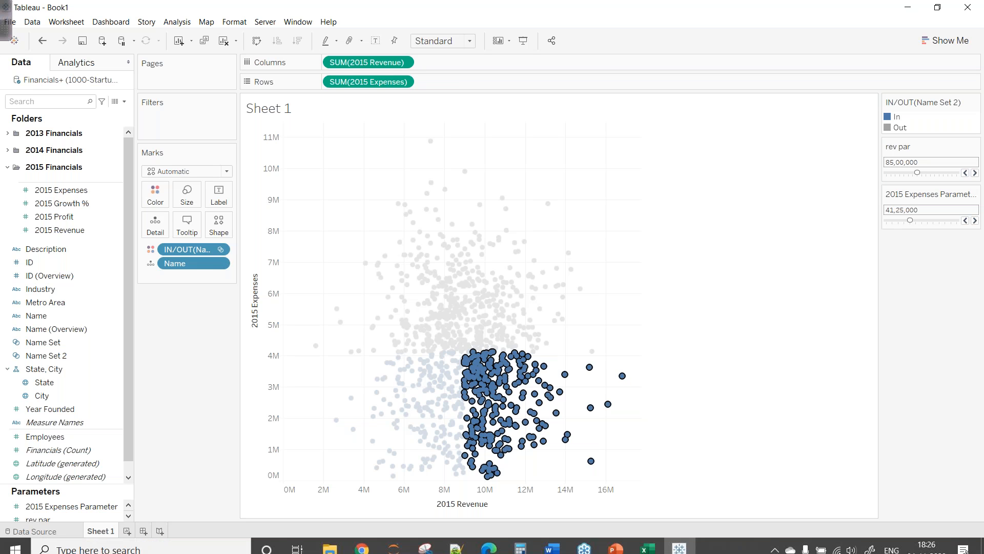
pyautogui.moveTo(549, 396)
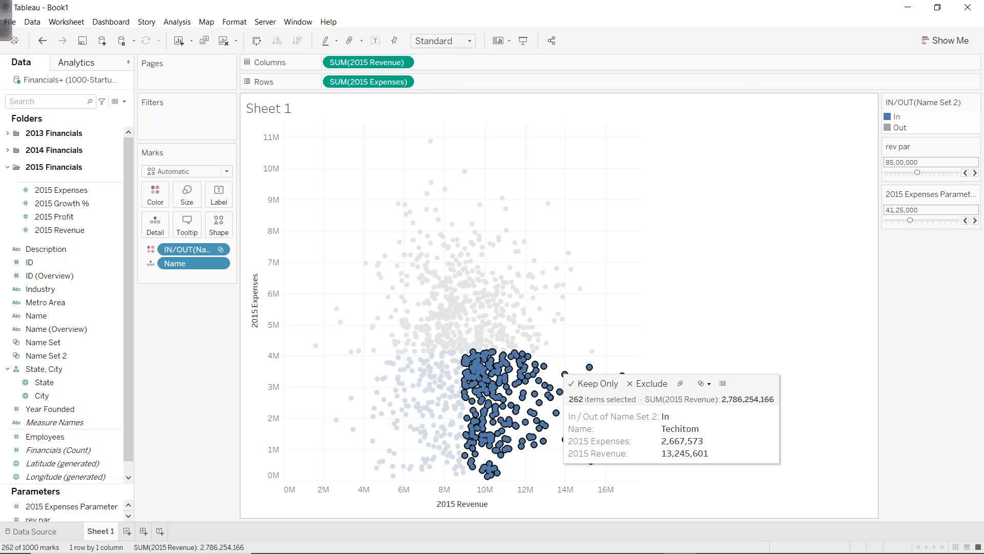
pyautogui.click(603, 301)
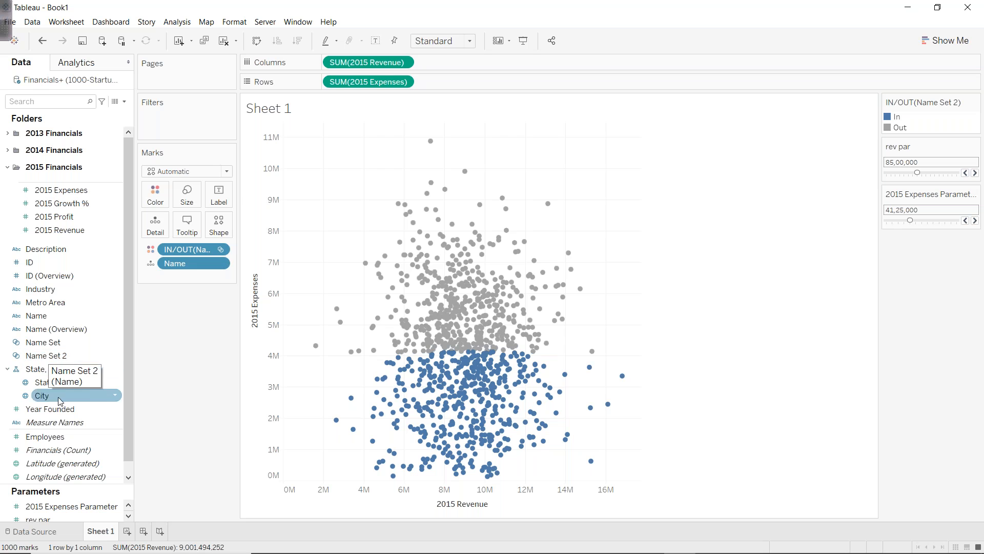
# - Create a combined set of the shared members of Name Set and Name Set 2, and colour the scatter plot by it
pyautogui.rightClick(45, 343)
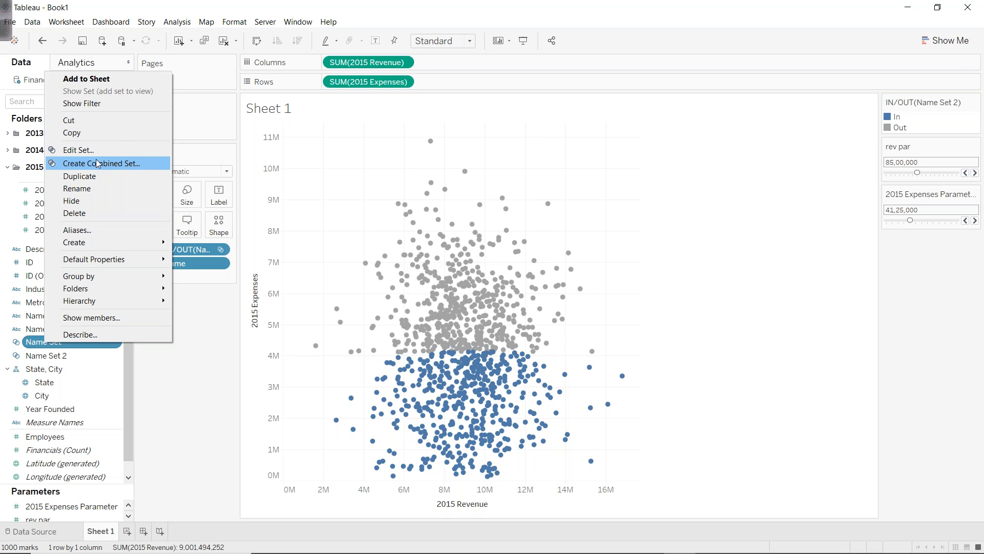
pyautogui.click(98, 163)
pyautogui.click(521, 253)
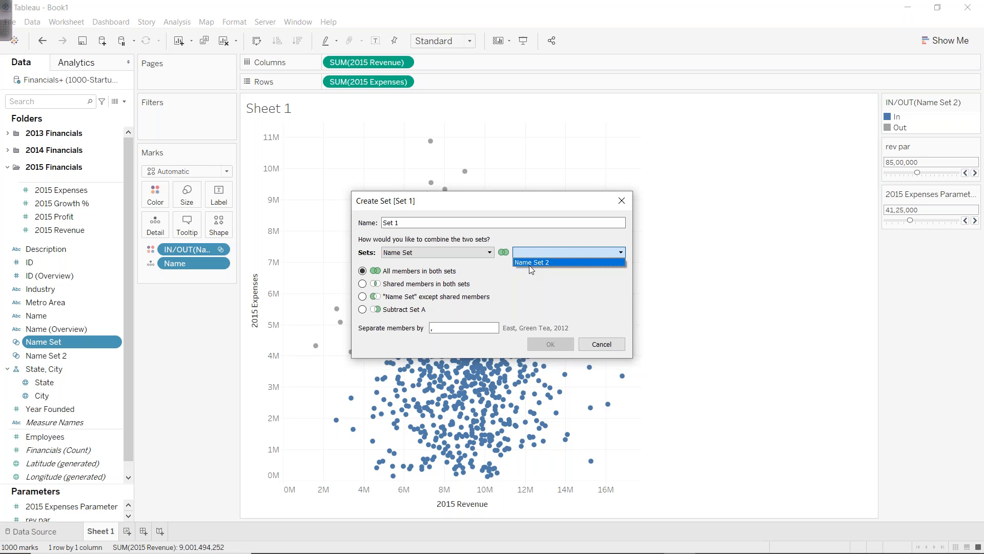
pyautogui.click(530, 262)
pyautogui.click(362, 284)
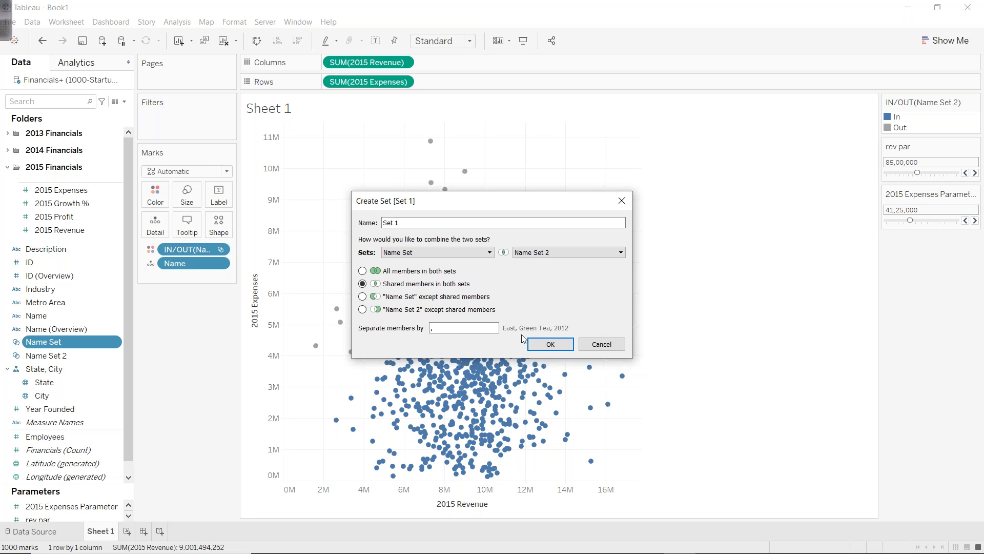
pyautogui.click(541, 344)
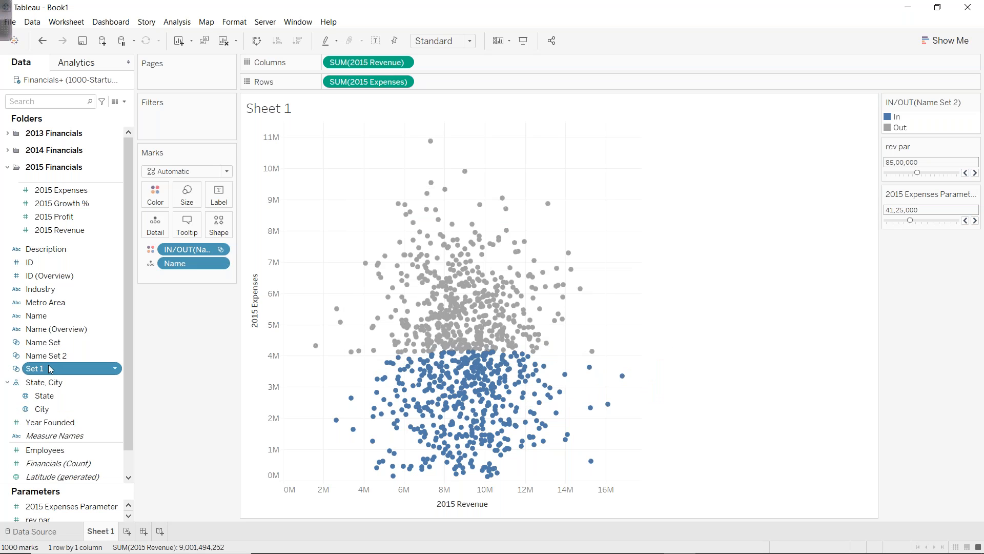
pyautogui.moveTo(41, 372); pyautogui.dragTo(156, 198)
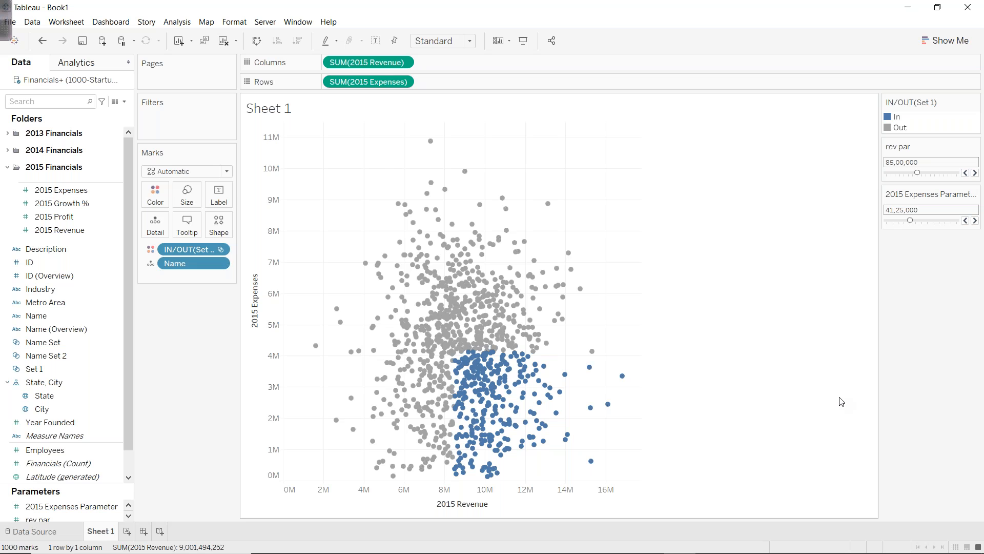
# - Set the 2015 Expenses Parameter to 6,125,000 and try another rev par threshold before returning it to 8,500,000
pyautogui.click(928, 223)
pyautogui.click(922, 222)
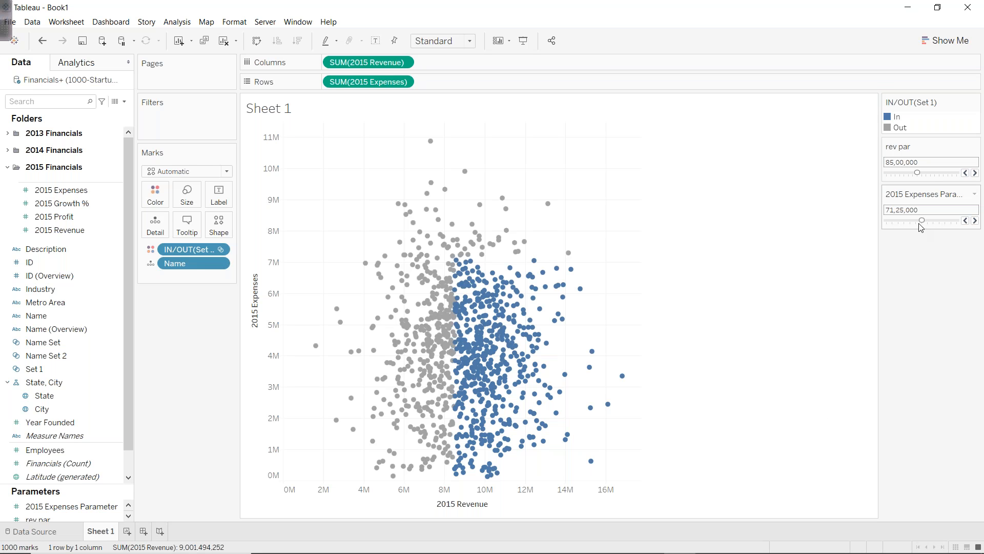
pyautogui.click(931, 175)
pyautogui.click(918, 170)
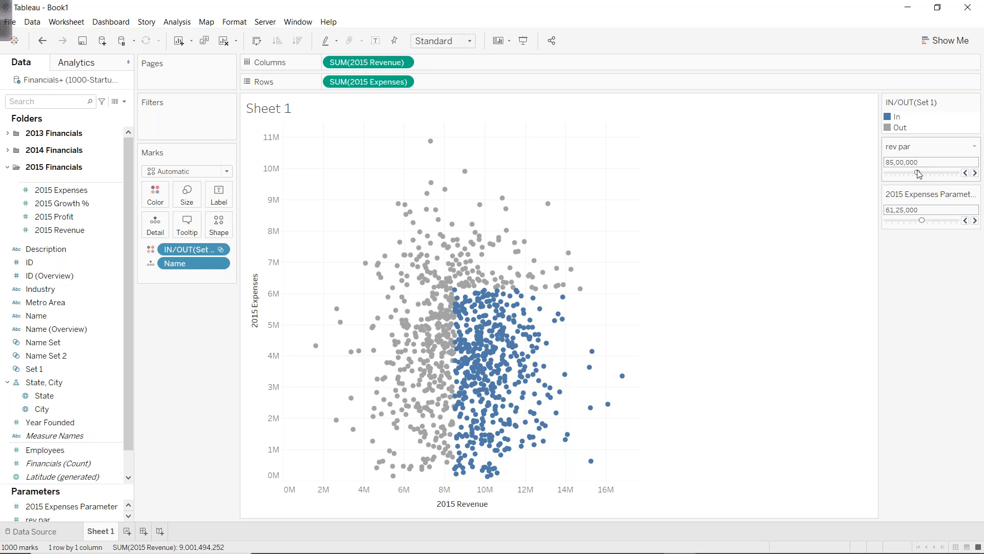
# - Briefly select the marks inside the combined set and those with revenue above about 10.5M and expenses above about 6M
pyautogui.rightClick(254, 283)
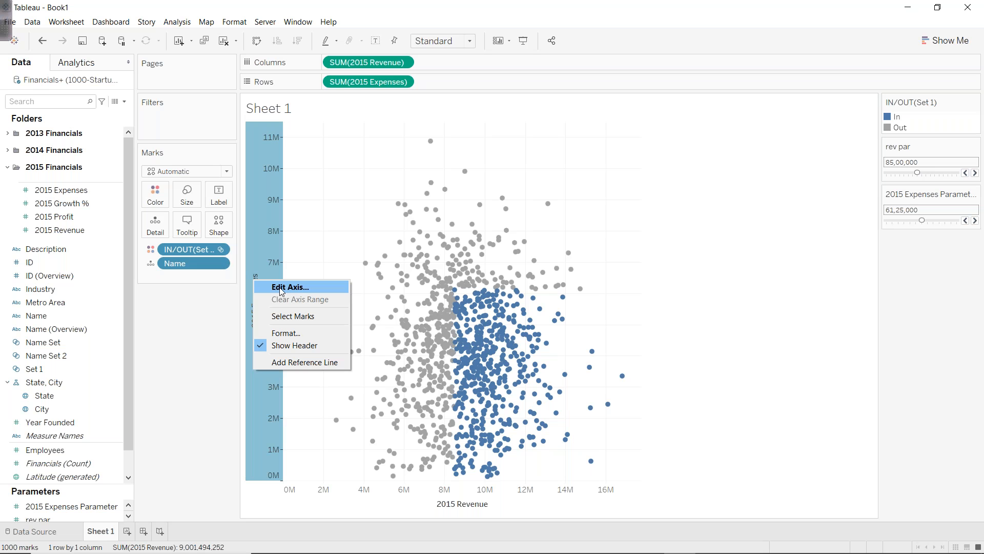
pyautogui.click(673, 348)
pyautogui.moveTo(458, 299); pyautogui.dragTo(595, 488)
pyautogui.moveTo(500, 152); pyautogui.dragTo(612, 265)
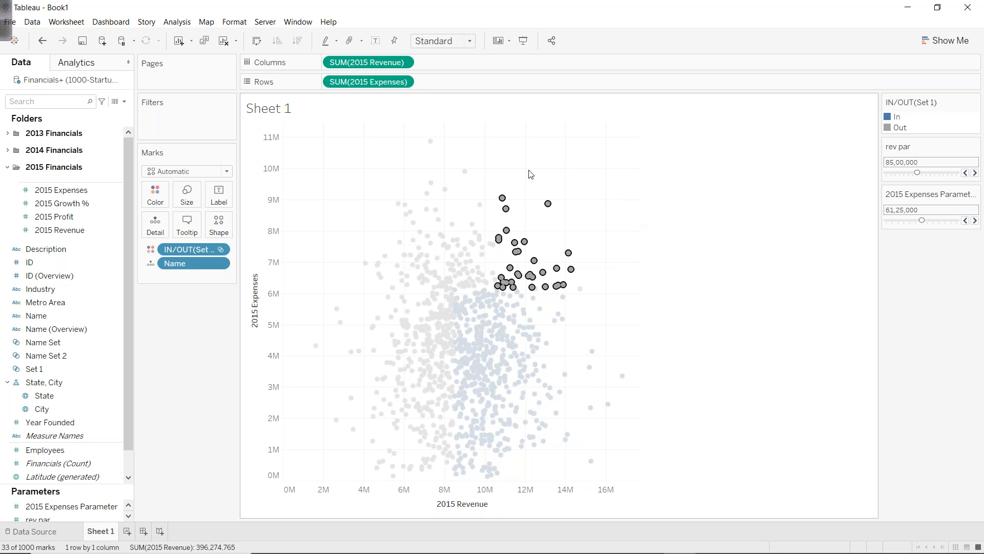
pyautogui.click(344, 281)
# - Reverse the scale of the 2015 Expenses axis
pyautogui.rightClick(275, 260)
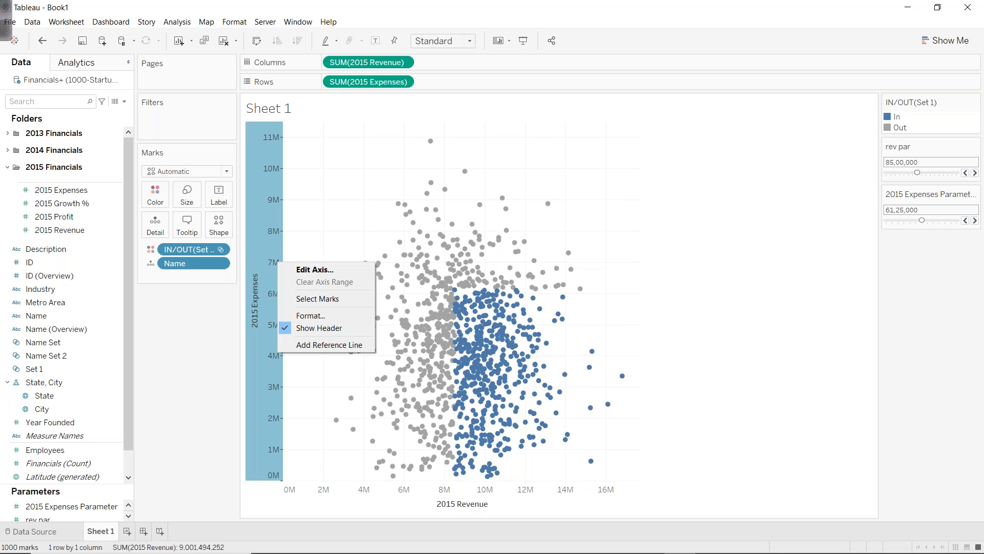
pyautogui.click(294, 269)
pyautogui.click(364, 282)
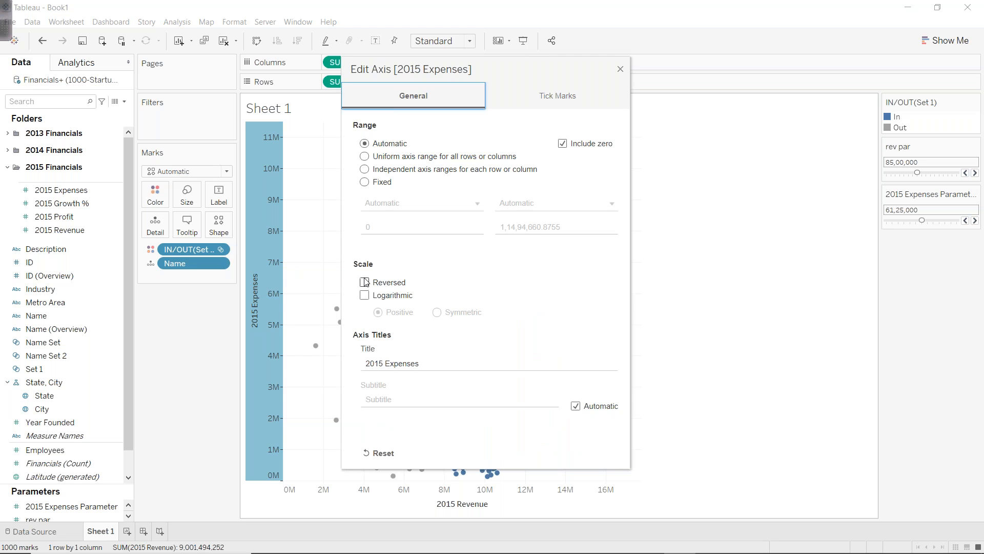
pyautogui.click(620, 69)
pyautogui.click(725, 255)
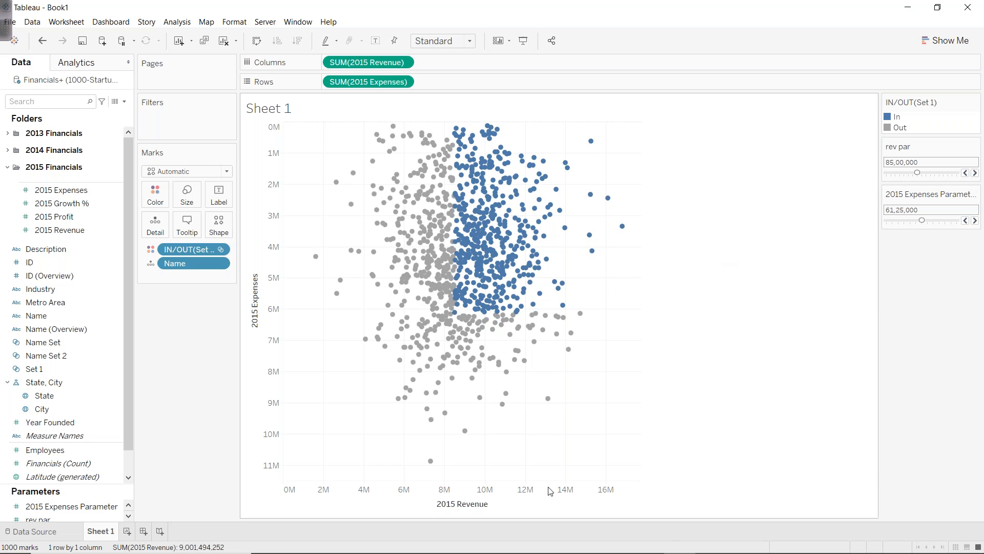
# - Add a per-pane reference line to the 2015 Revenue axis that takes its value from the rev par parameter
pyautogui.rightClick(486, 509)
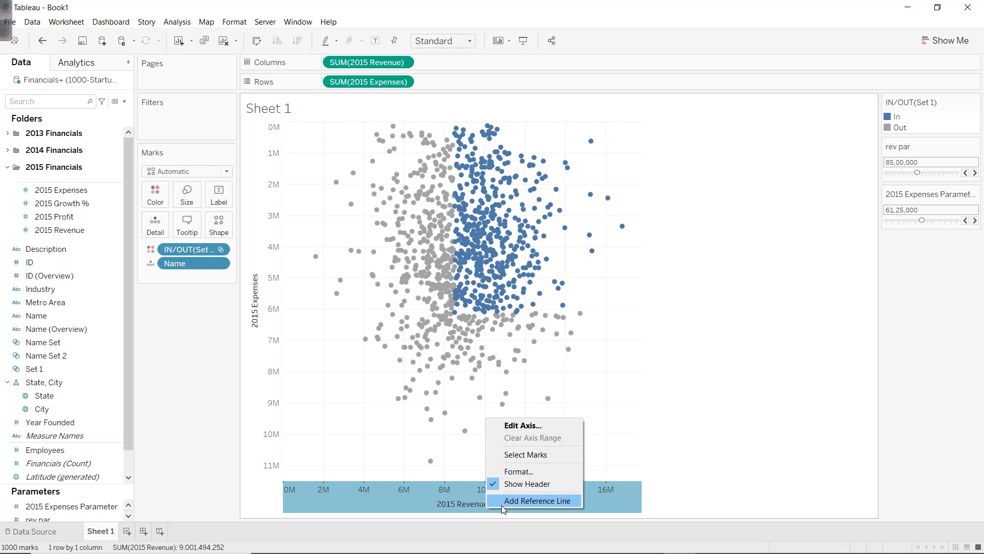
pyautogui.click(501, 504)
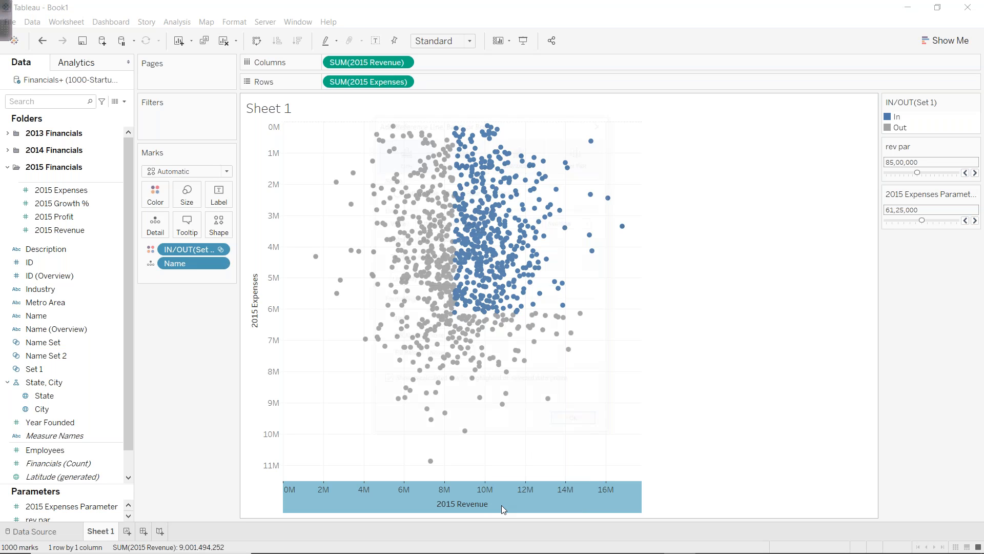
pyautogui.click(538, 222)
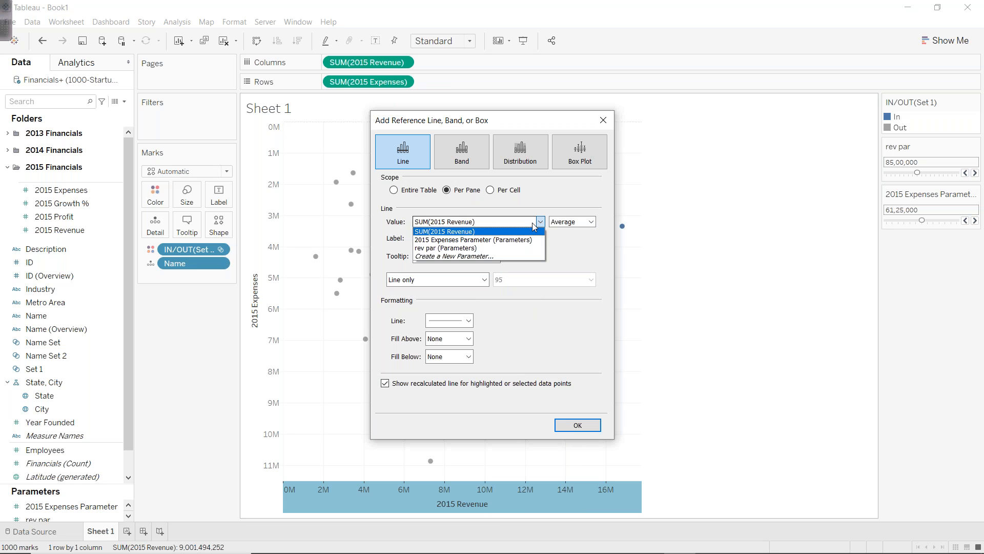
pyautogui.click(459, 248)
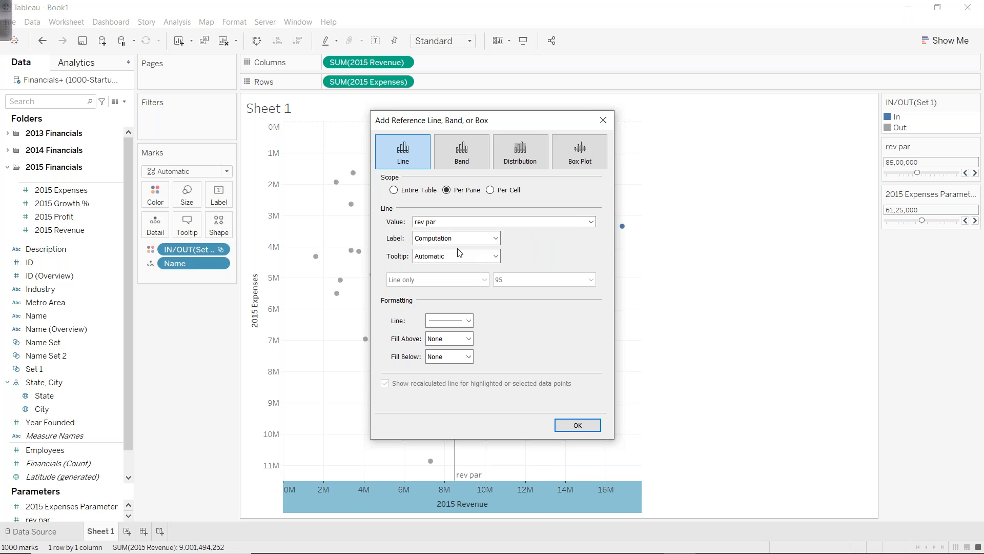
pyautogui.click(574, 425)
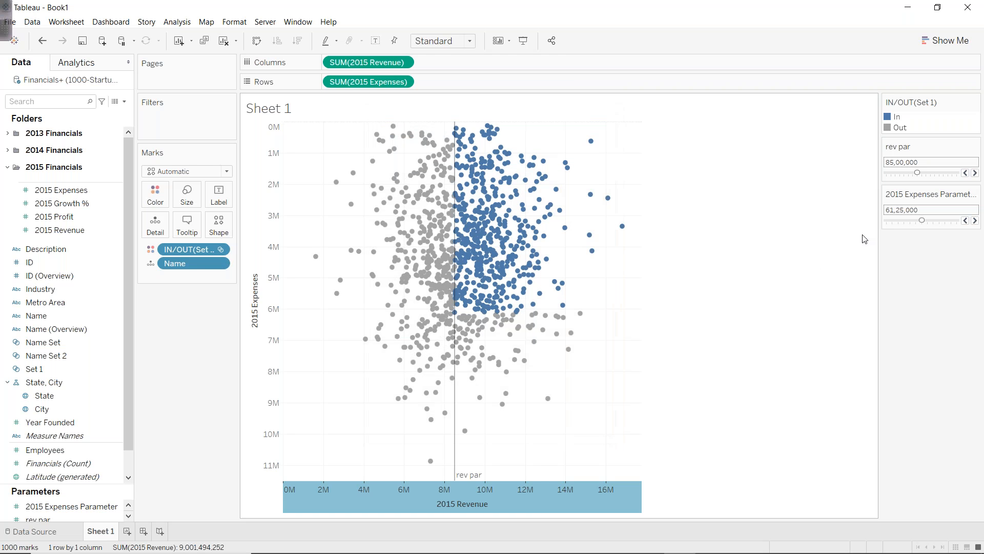
# - Test the revenue reference line with higher rev par thresholds such as 10,500,000, and return the parameter to 8,500,000
pyautogui.click(934, 174)
pyautogui.click(919, 173)
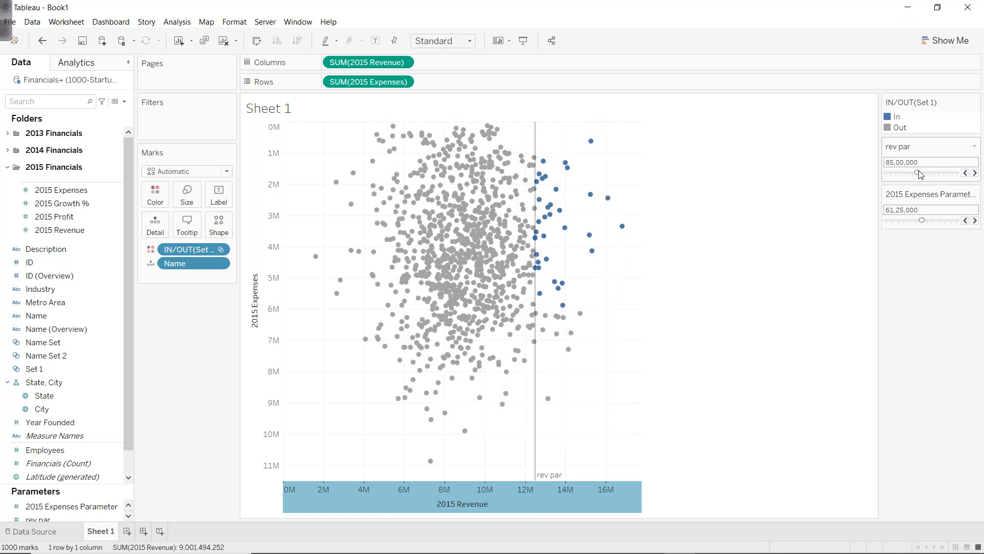
pyautogui.click(928, 173)
pyautogui.click(920, 173)
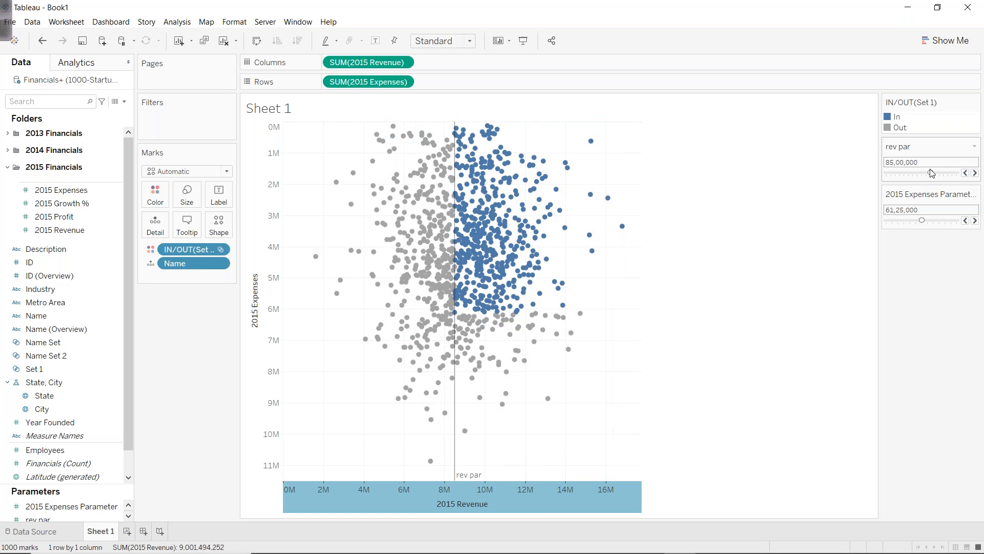
pyautogui.click(932, 173)
pyautogui.click(926, 173)
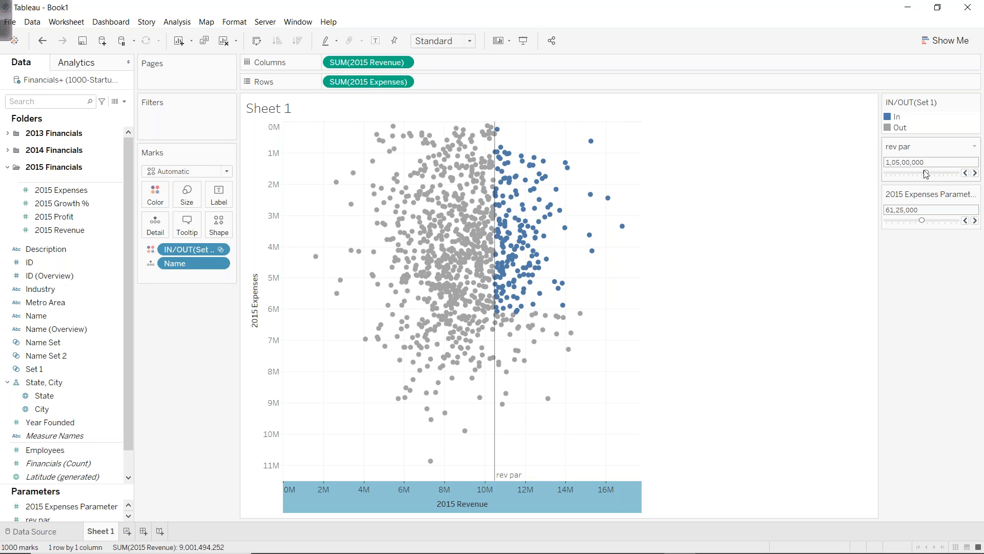
pyautogui.click(918, 173)
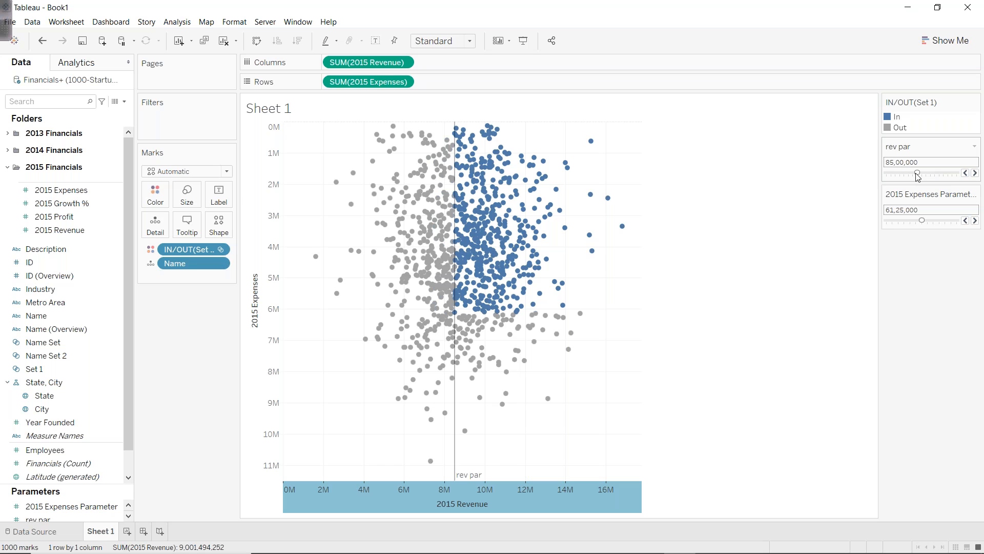
# - Add a per-pane reference line to the 2015 Expenses axis that takes its value from the 2015 Expenses Parameter
pyautogui.rightClick(246, 276)
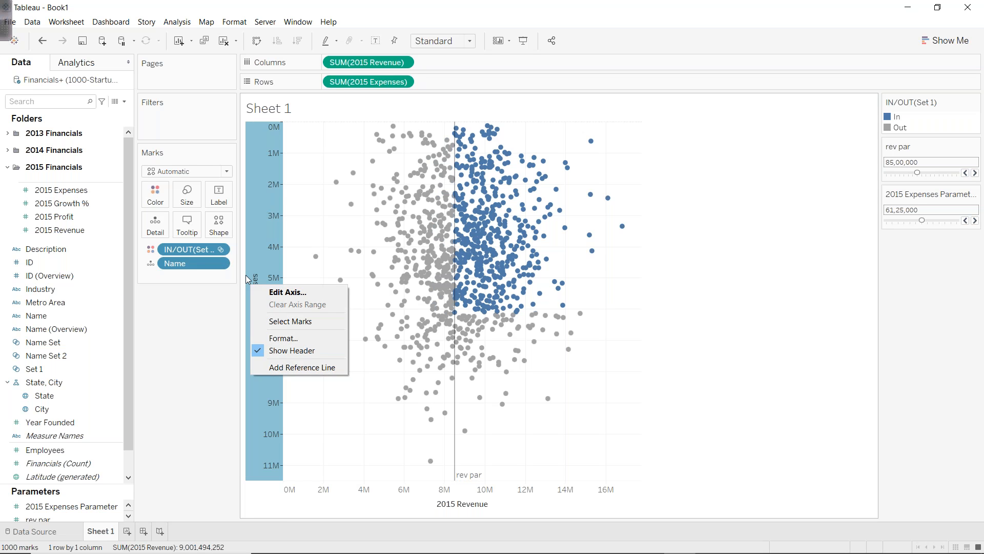
pyautogui.click(302, 367)
pyautogui.click(515, 222)
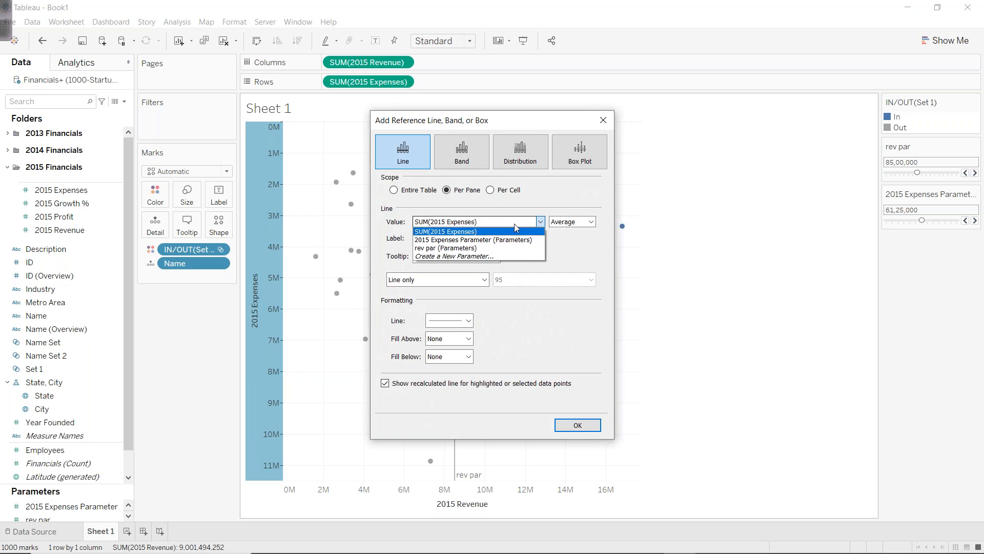
pyautogui.click(461, 241)
pyautogui.click(576, 425)
# - Set the 2015 Expenses Parameter to 5,125,000
pyautogui.click(920, 221)
pyautogui.click(920, 221)
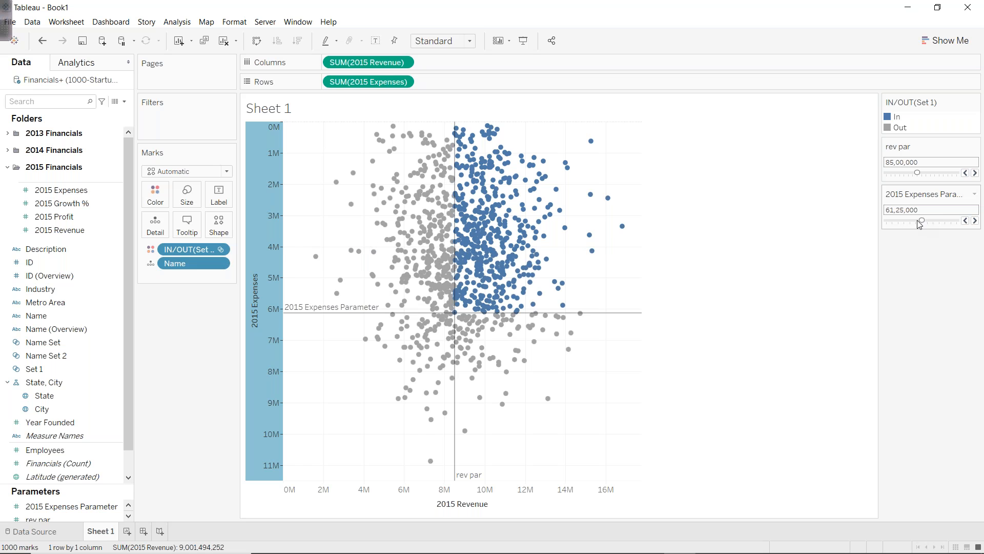
pyautogui.click(919, 221)
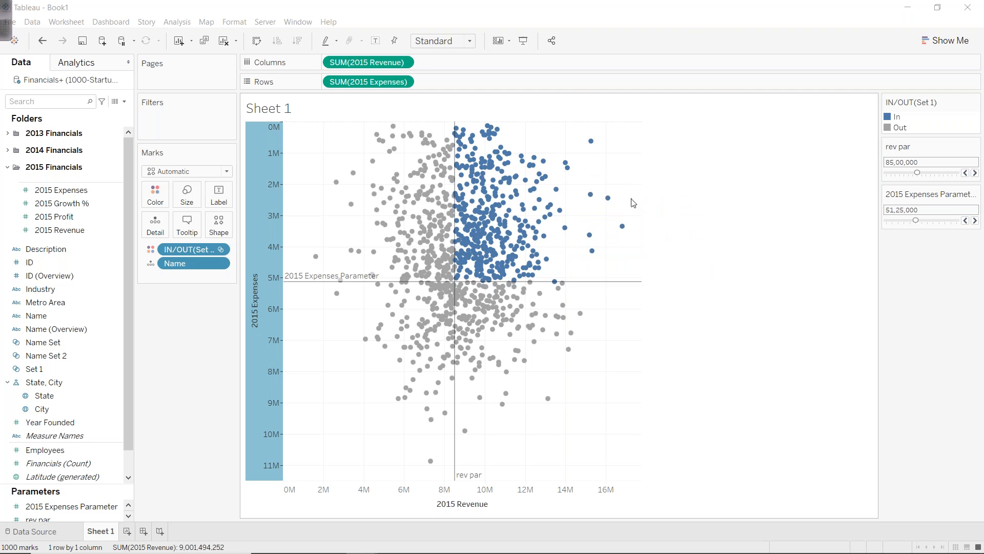
# - Inspect the marks in the quadrants formed by the two reference lines and clear the selection
pyautogui.moveTo(592, 148)
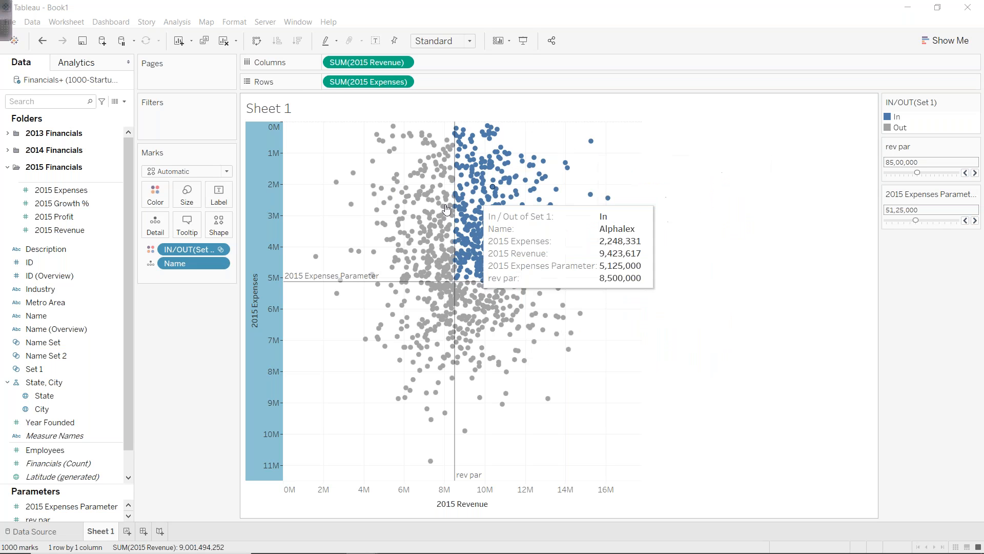
pyautogui.moveTo(394, 177); pyautogui.dragTo(412, 389)
pyautogui.moveTo(617, 351); pyautogui.dragTo(416, 319)
pyautogui.click(785, 333)
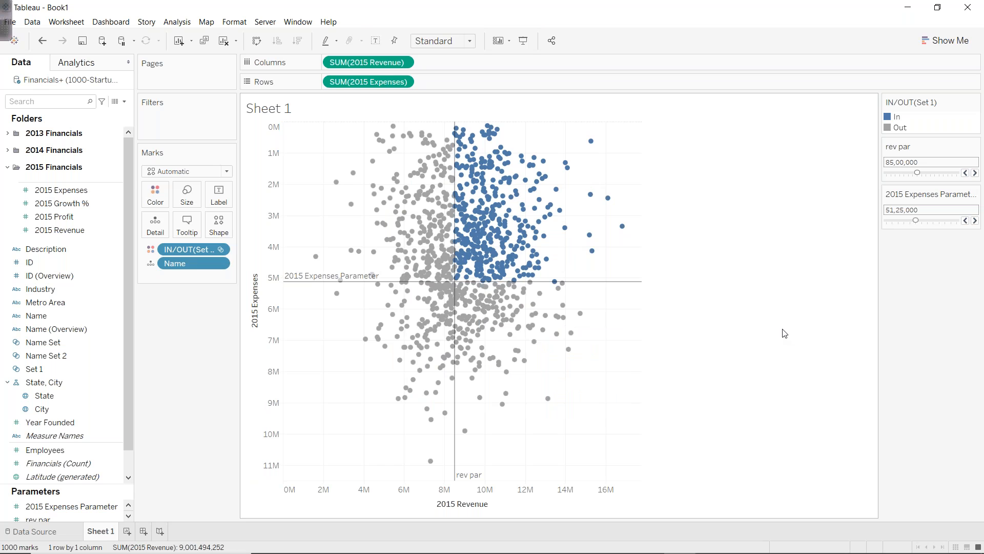
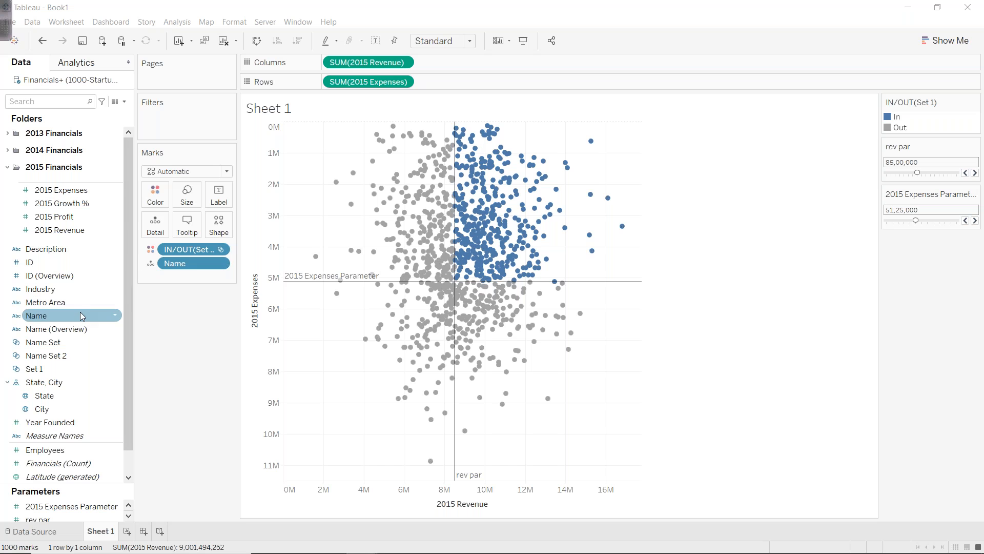
# - Start a new set named Name Set 3 from the Name field, limited to its top members by field
pyautogui.rightClick(63, 315)
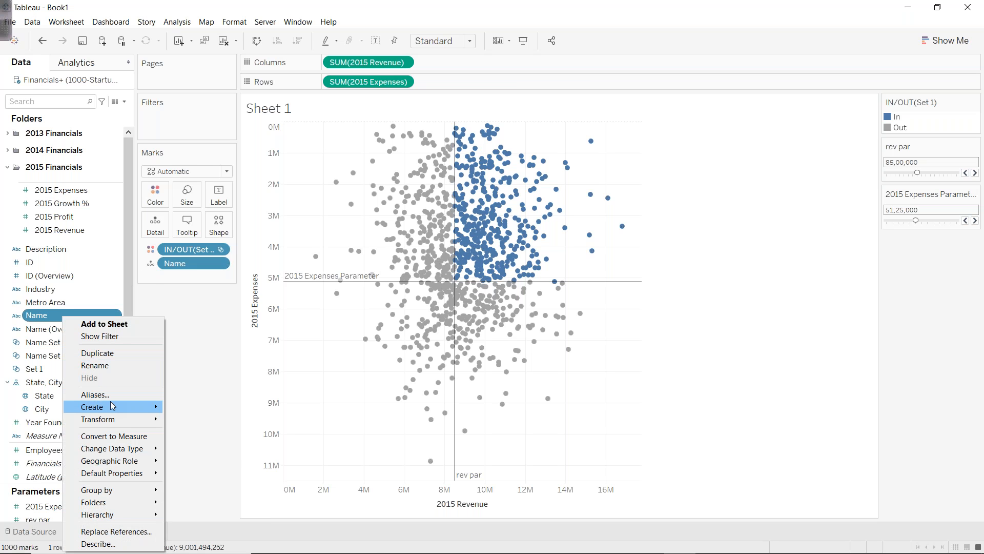
pyautogui.moveTo(152, 410)
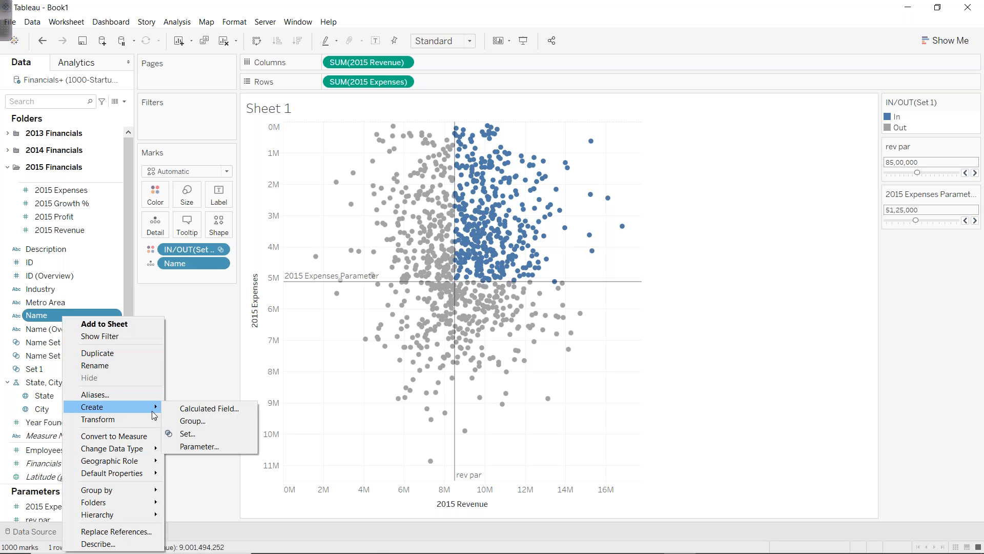
pyautogui.click(211, 435)
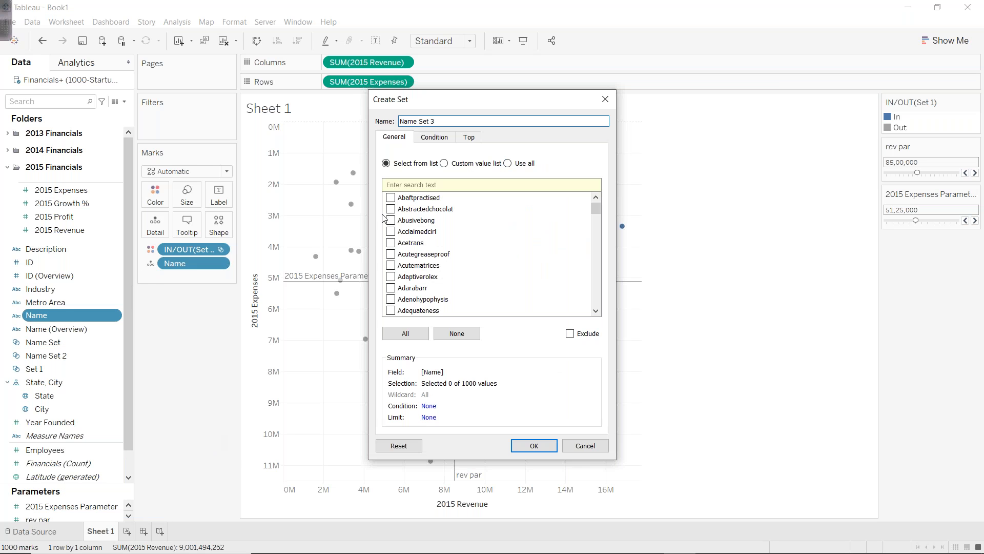
pyautogui.click(469, 137)
pyautogui.click(396, 171)
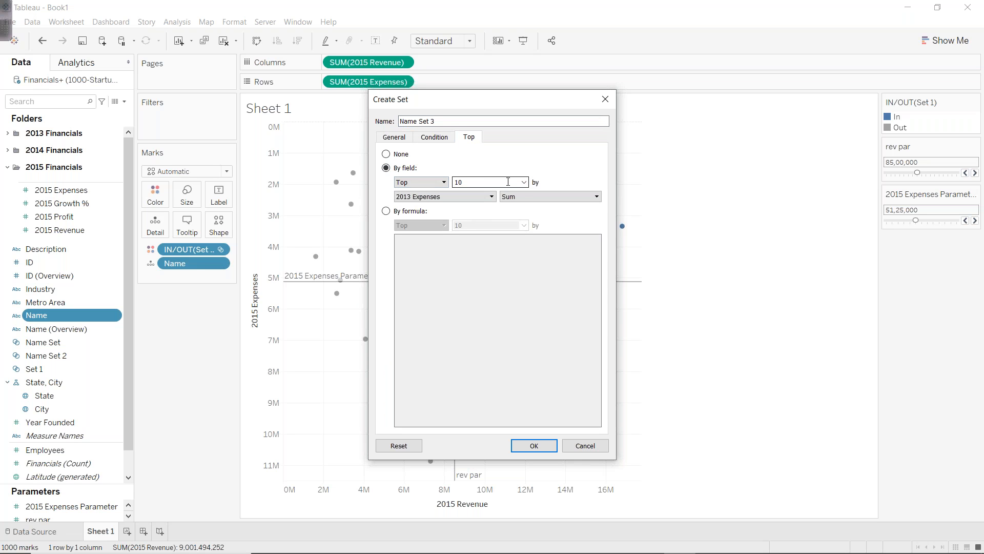
# - Create a Name Parameter for the set's top count, with a minimum of 10, a maximum of 100 and a step size of 10
pyautogui.click(524, 182)
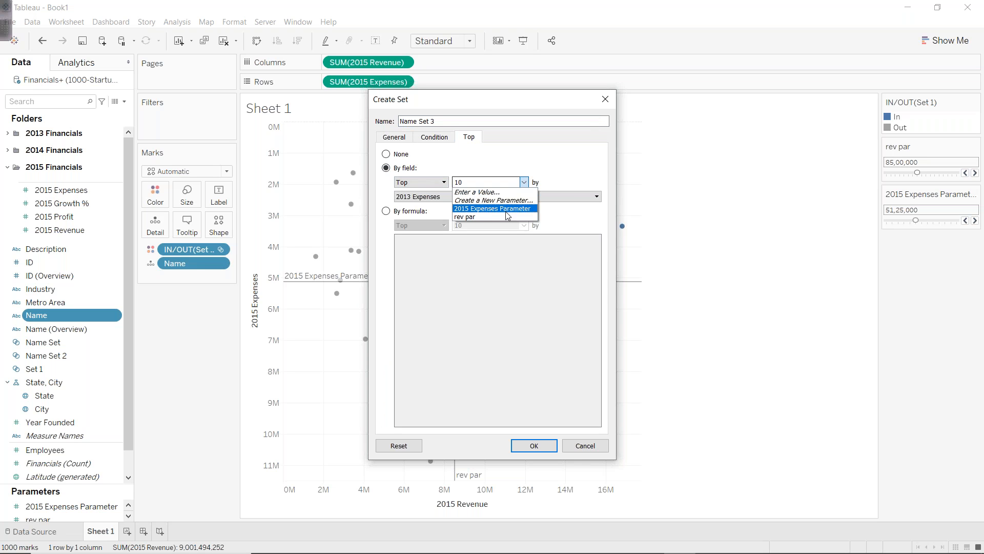
pyautogui.click(473, 200)
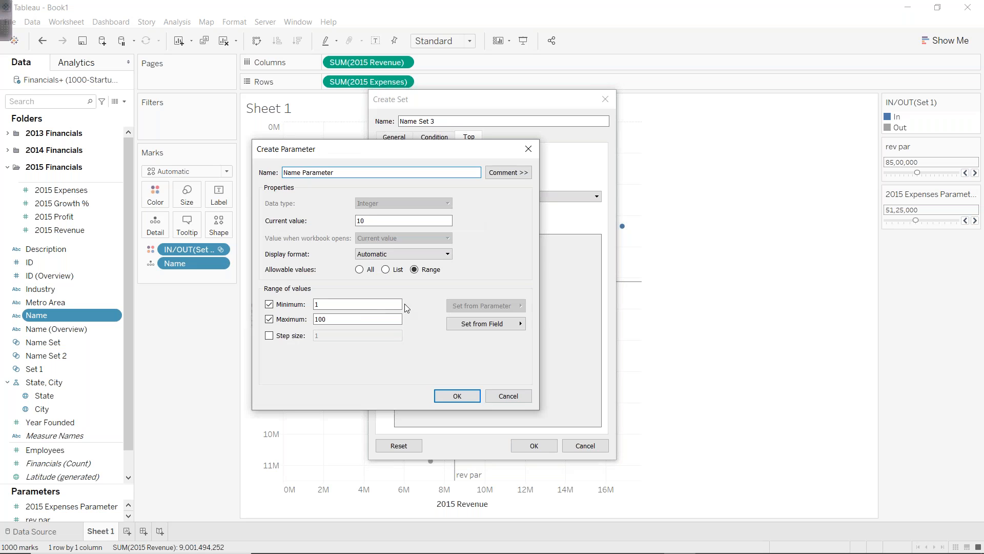
pyautogui.click(357, 306)
pyautogui.write('0')
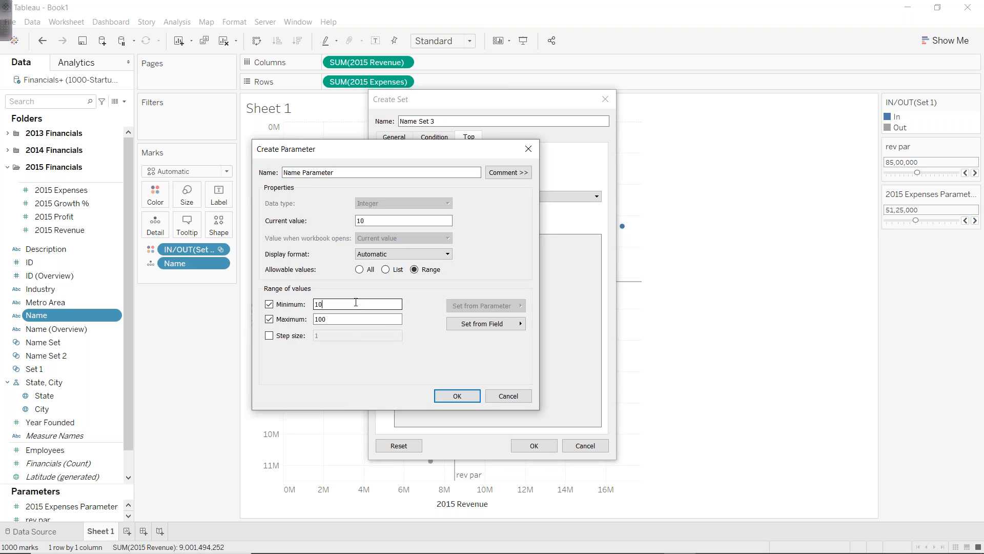
pyautogui.press('Tab')
pyautogui.press('Tab')
pyautogui.press('Tab')
pyautogui.press('space')
pyautogui.press('Tab')
pyautogui.write('10')
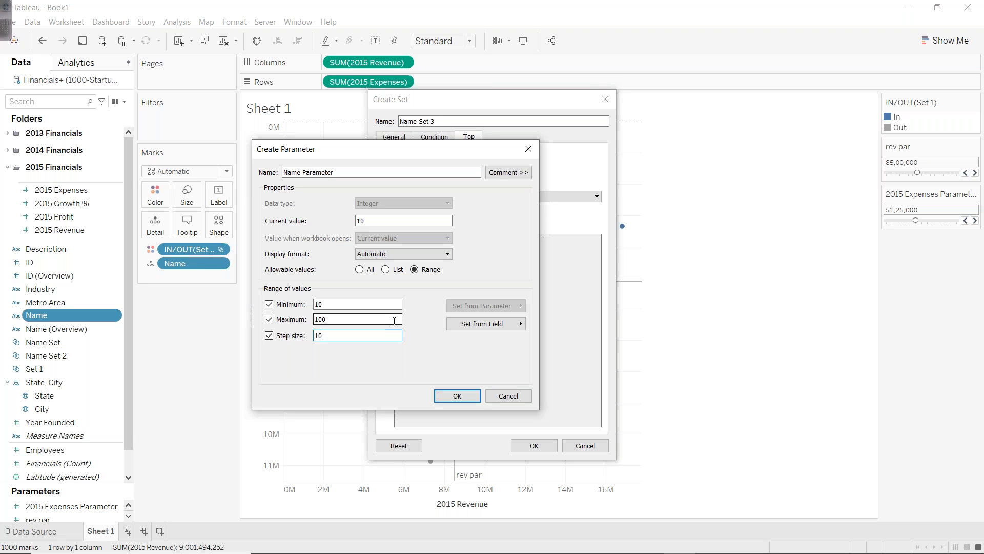
pyautogui.click(455, 395)
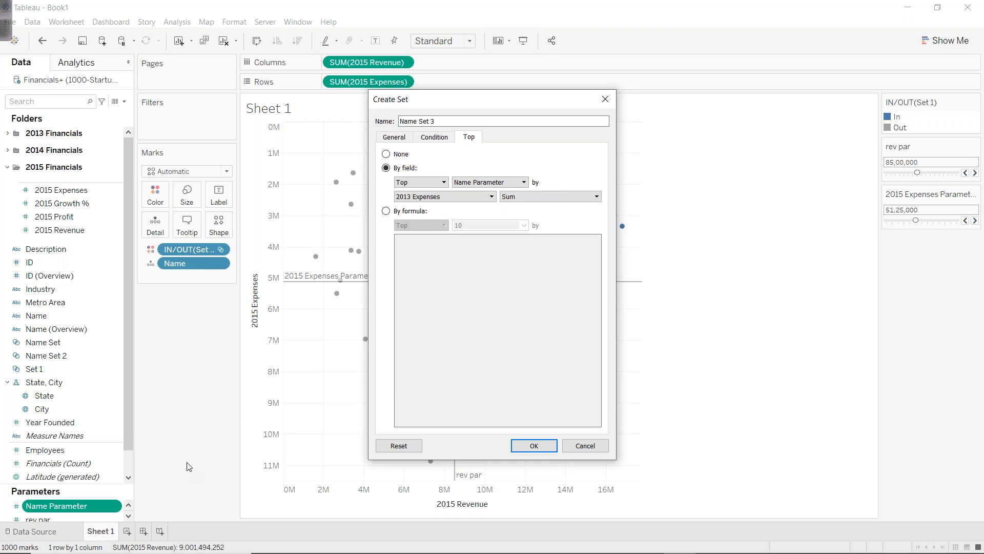
# - Rank the set's top members by the sum of 2015 Growth % and create the set
pyautogui.click(419, 197)
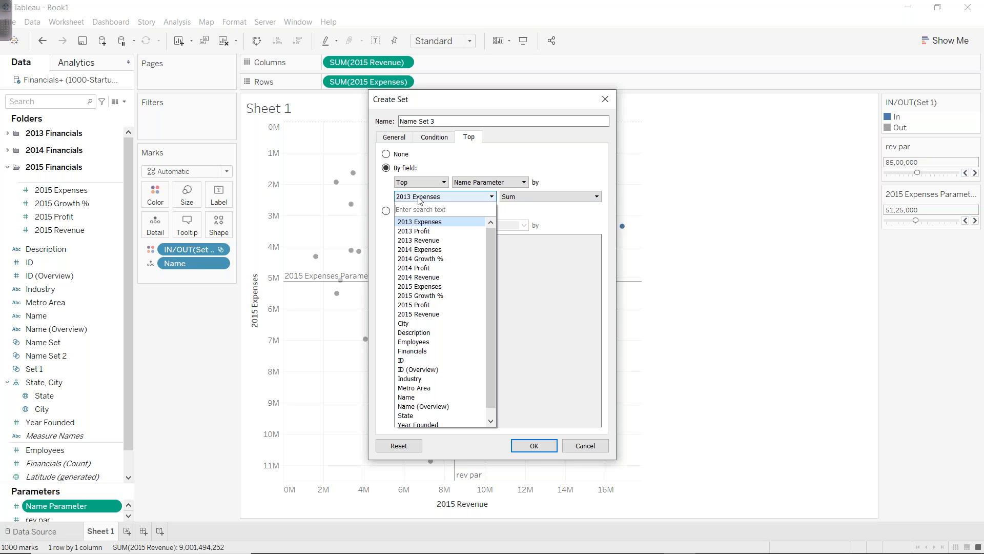
pyautogui.click(422, 296)
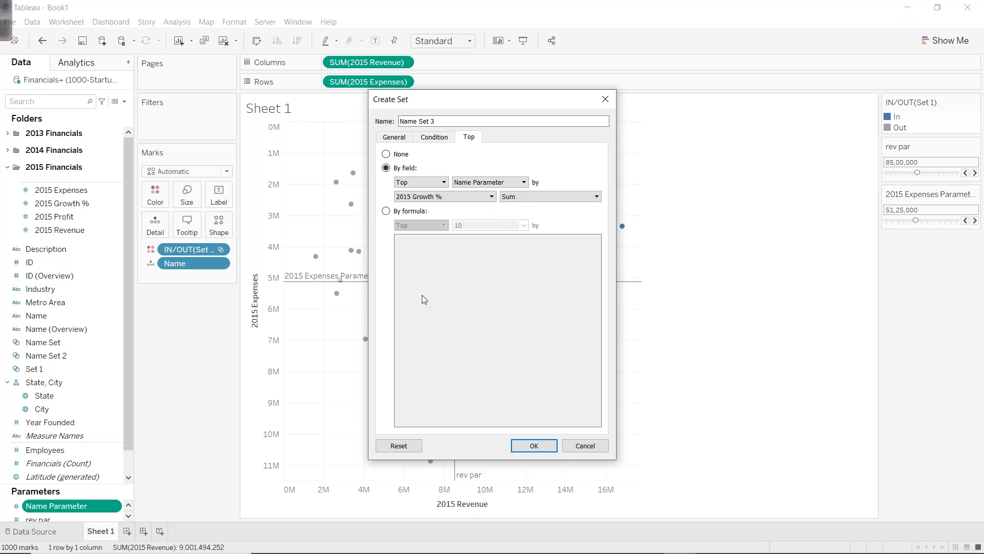
pyautogui.click(527, 447)
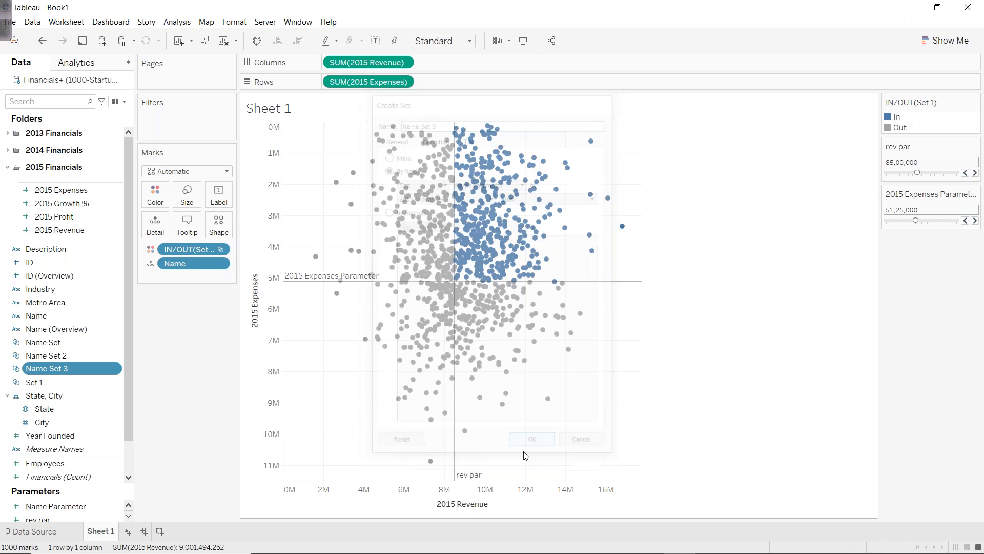
# - Colour the scatter plot by Name Set 3 and highlight its In members
pyautogui.moveTo(46, 368); pyautogui.dragTo(150, 190)
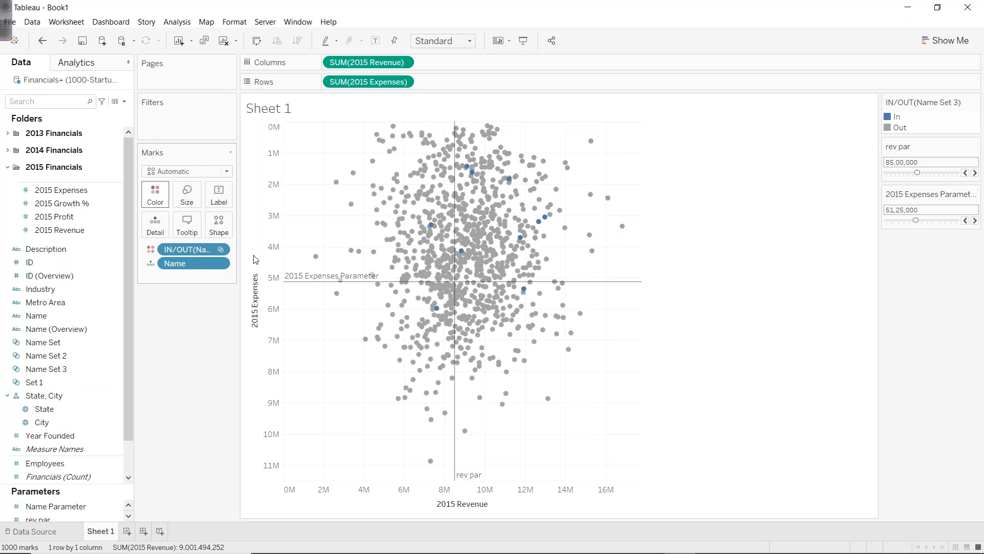
pyautogui.click(897, 118)
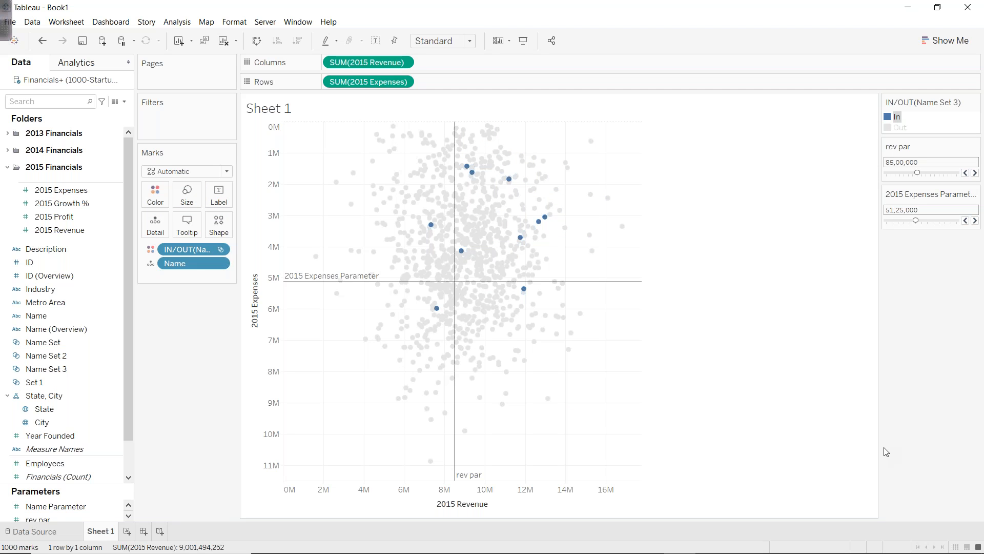
# - Show the Name Parameter control beside the scatter plot and set it to 40
pyautogui.scroll(1, 59, 508)
pyautogui.scroll(-1, 57, 509)
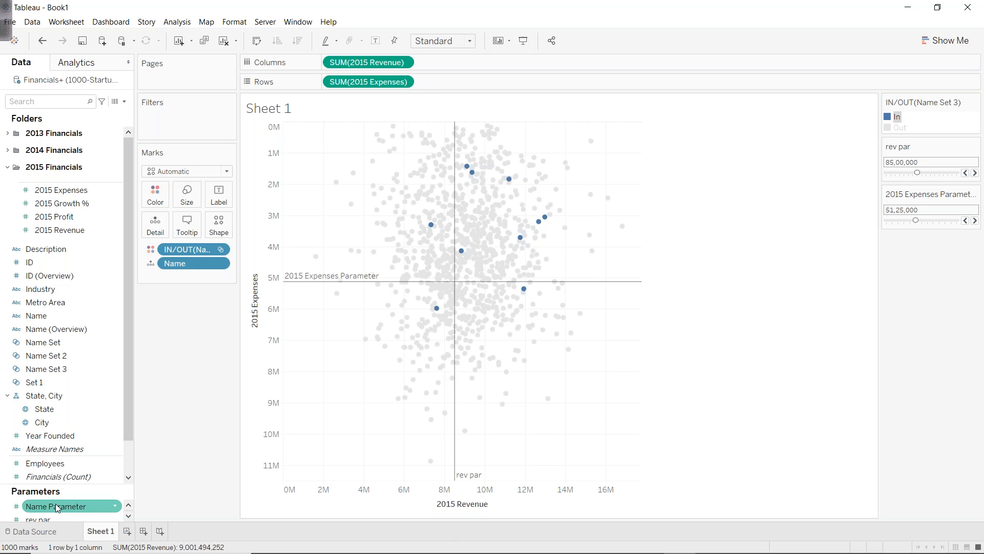
pyautogui.rightClick(57, 508)
pyautogui.click(88, 321)
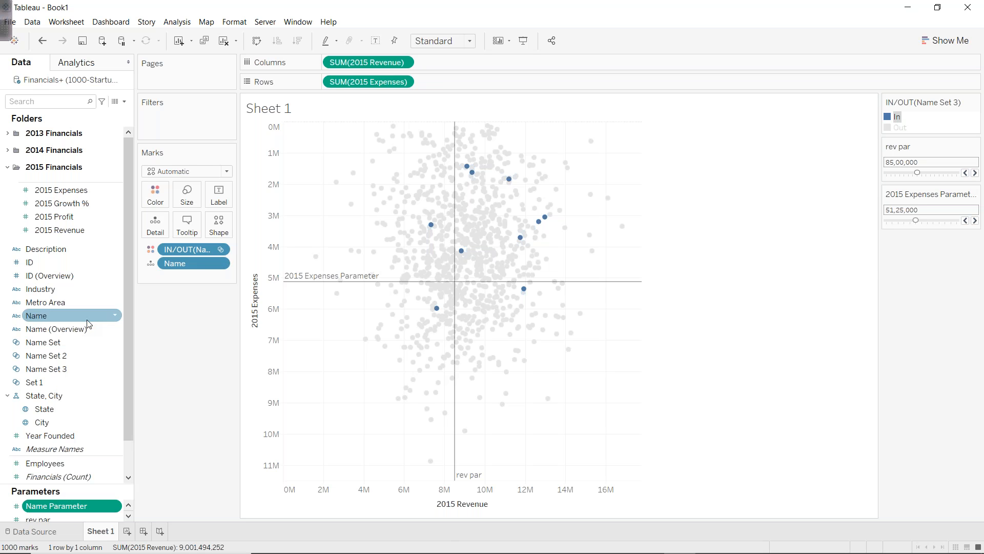
pyautogui.click(925, 268)
pyautogui.click(910, 268)
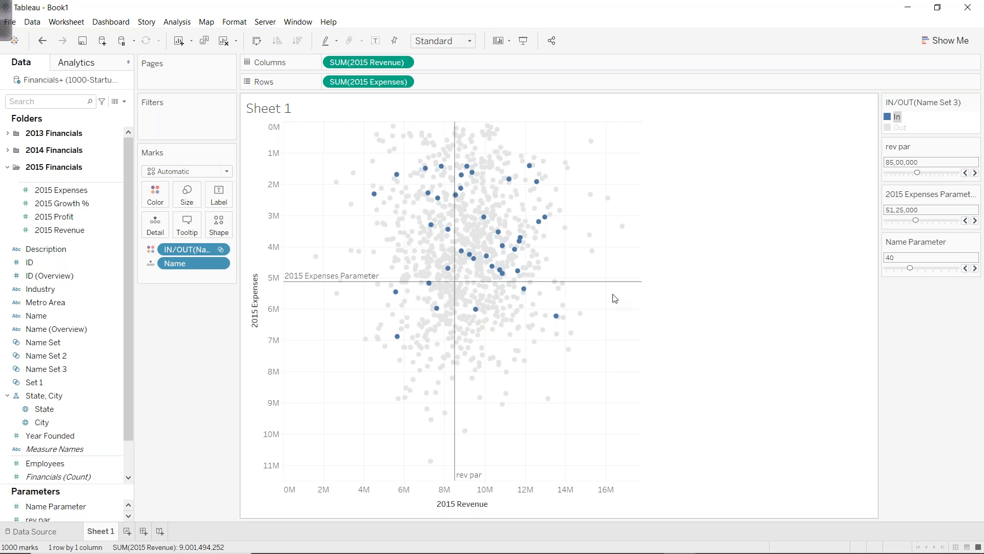
# - Colour the scatter plot by Name Set 3 and Set 1 together, and widen the Marks card
pyautogui.moveTo(39, 384); pyautogui.dragTo(156, 200)
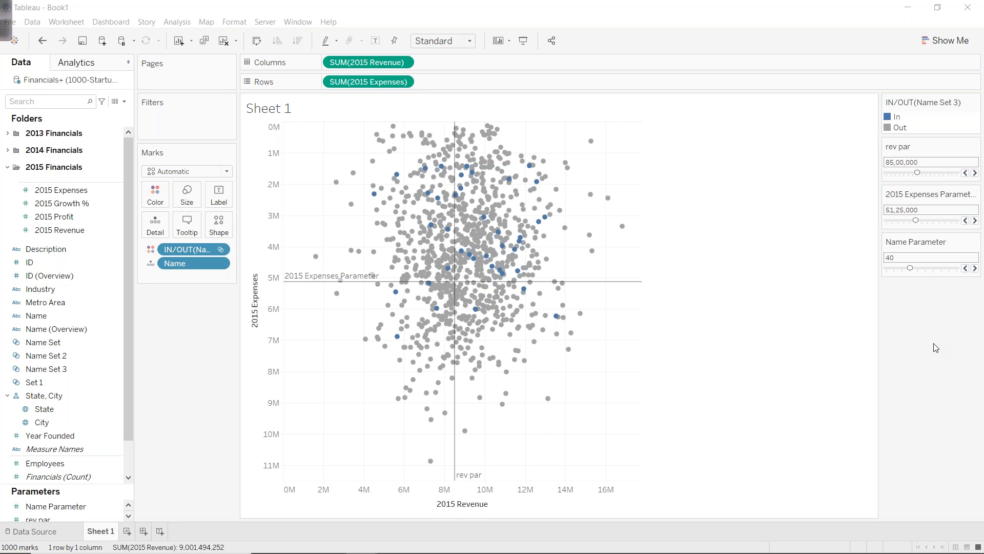
pyautogui.moveTo(193, 251); pyautogui.dragTo(197, 302)
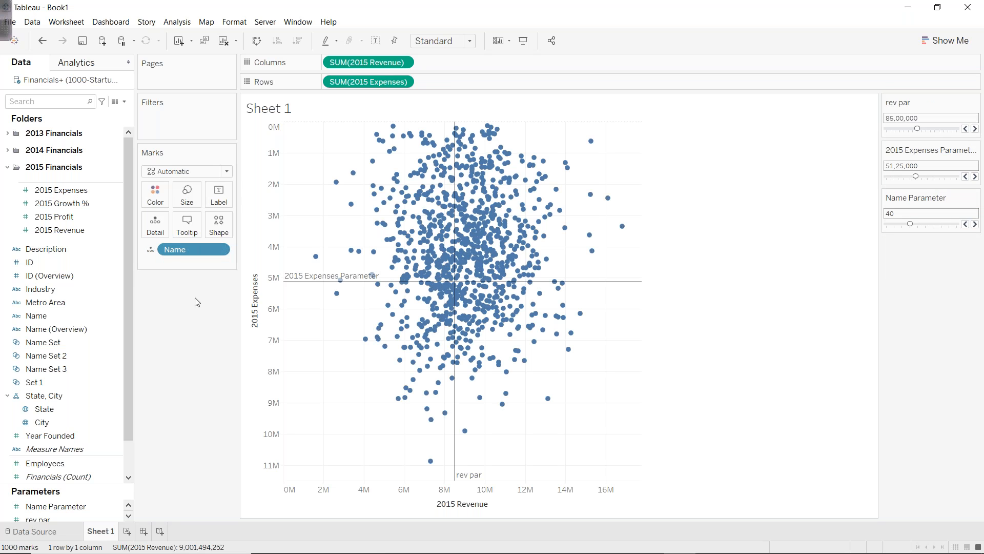
pyautogui.click(49, 369)
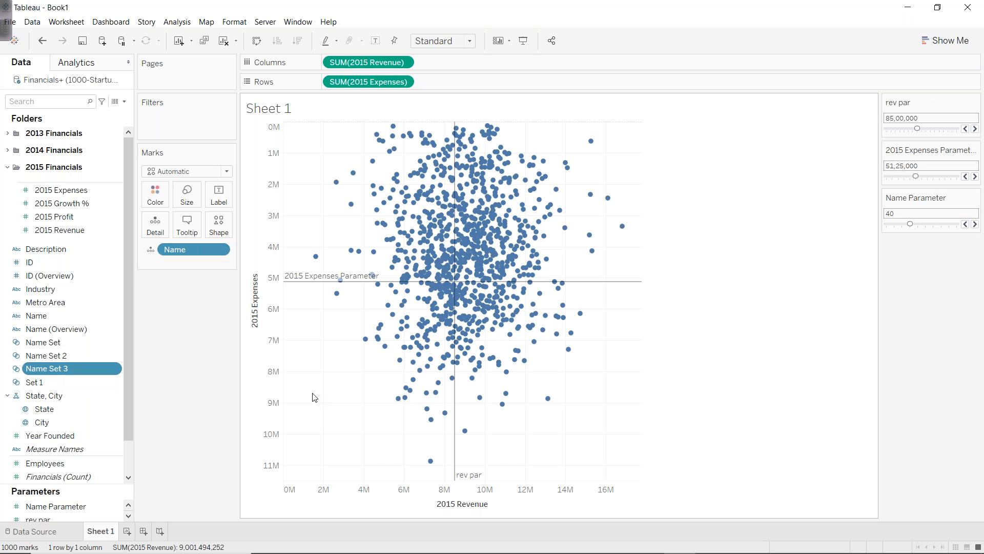
pyautogui.keyDown('ctrl'); pyautogui.click(69, 389); pyautogui.keyUp('ctrl')
pyautogui.moveTo(70, 389); pyautogui.dragTo(51, 373)
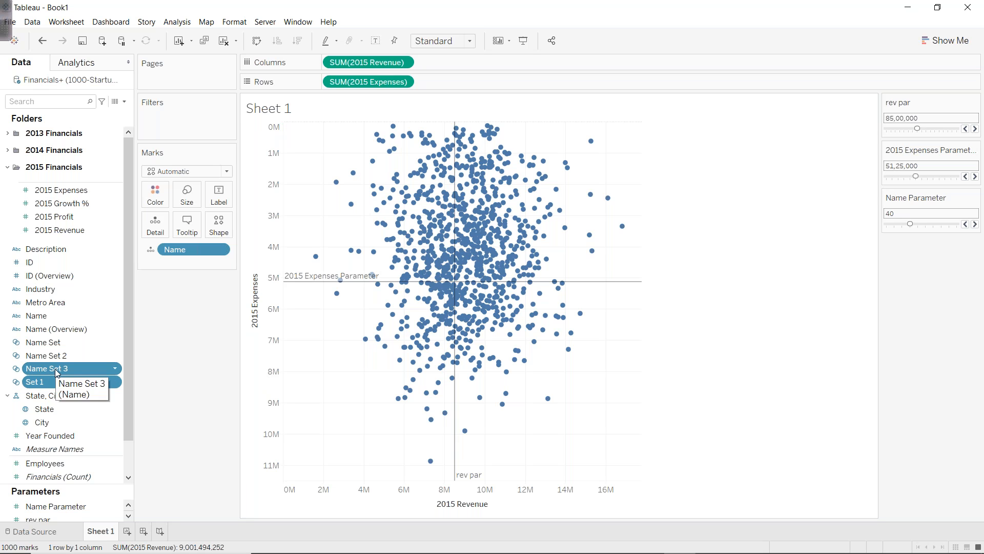
pyautogui.moveTo(58, 367); pyautogui.dragTo(152, 193)
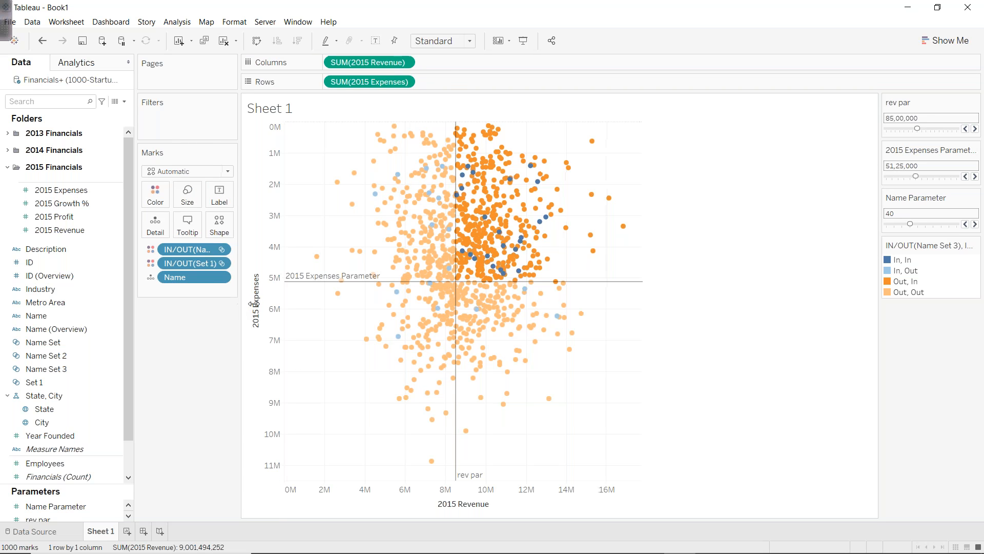
pyautogui.moveTo(238, 303); pyautogui.dragTo(279, 298)
# - Examine how the In/Out combinations of Name Set 3 and Set 1 spread across the scatter plot's quadrants
pyautogui.click(215, 262)
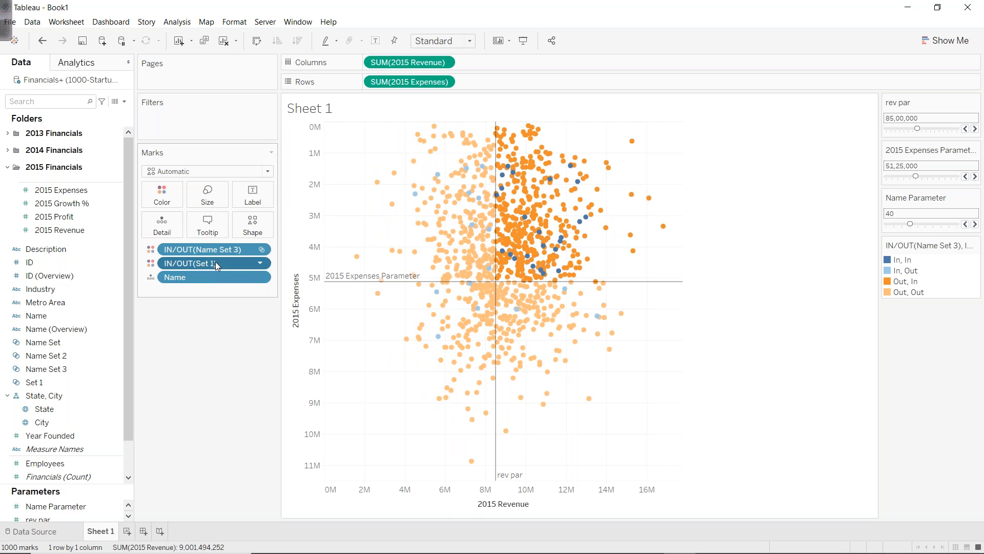
pyautogui.click(216, 254)
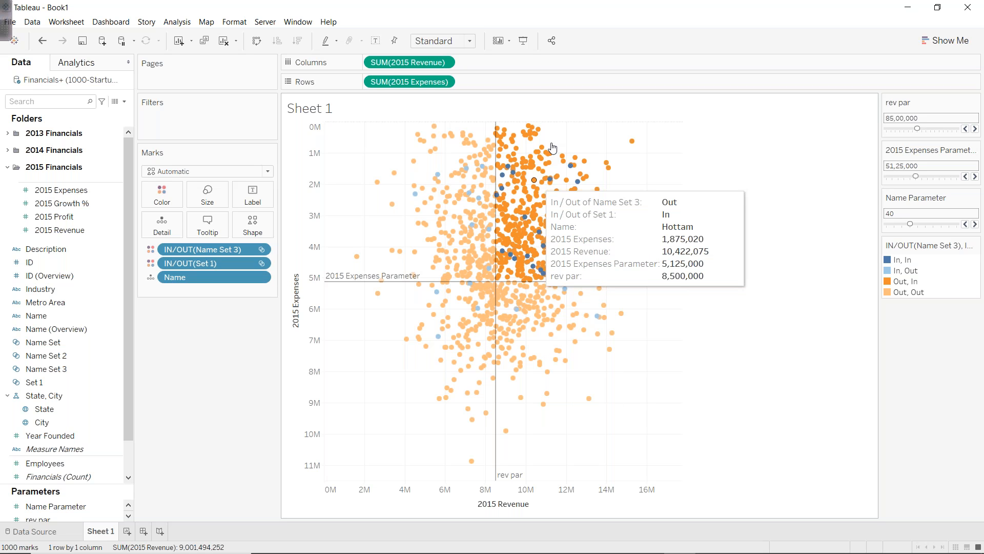
pyautogui.moveTo(452, 125); pyautogui.dragTo(730, 413)
pyautogui.click(732, 413)
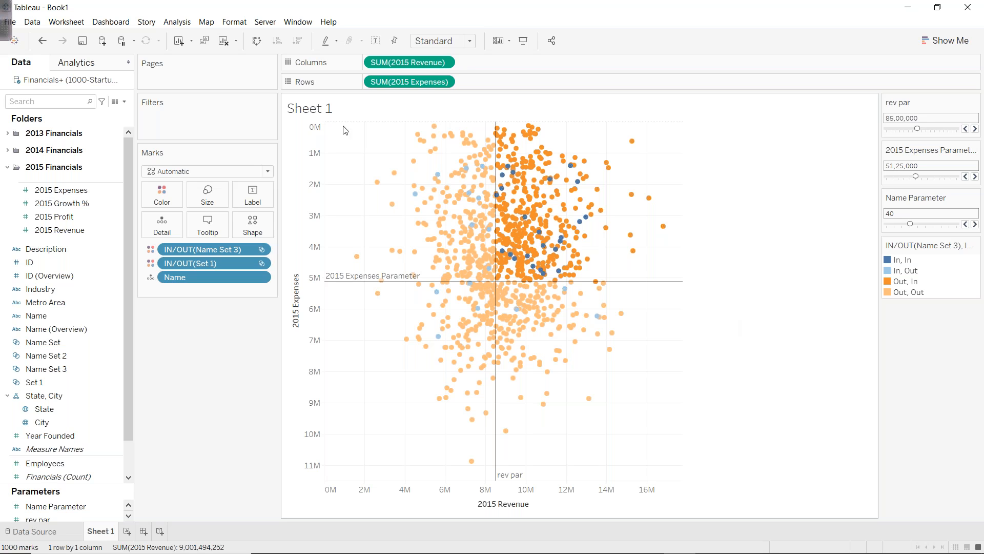
pyautogui.moveTo(421, 324)
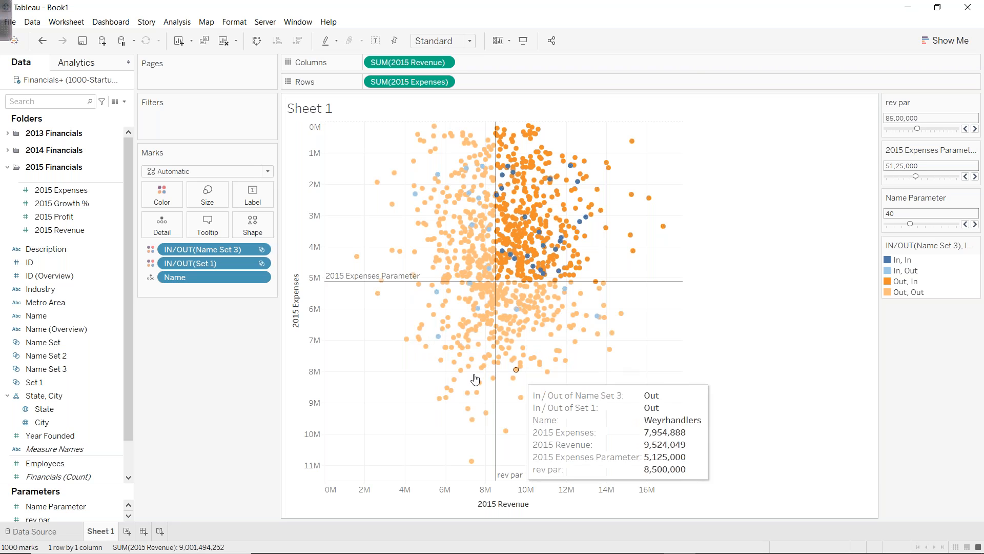
pyautogui.moveTo(576, 243)
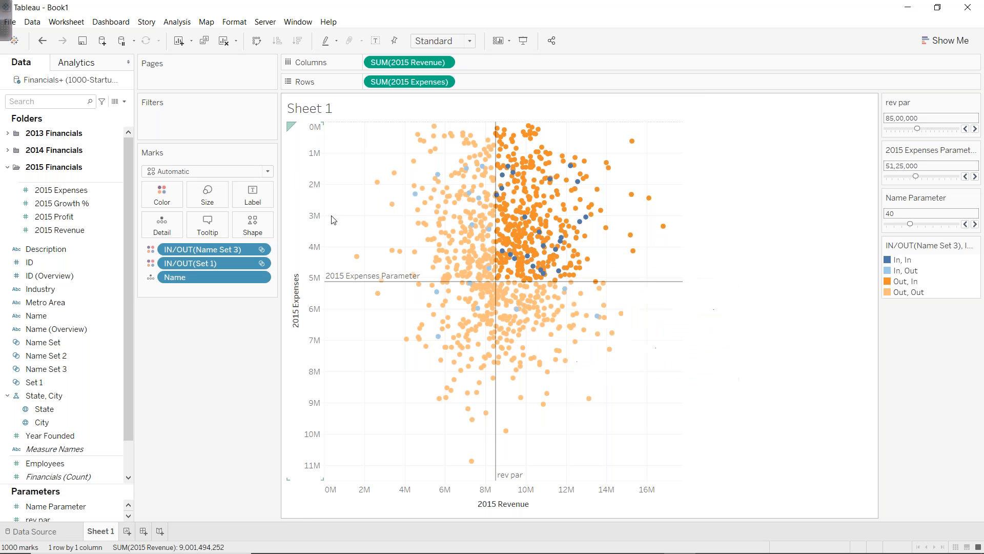
pyautogui.moveTo(433, 352)
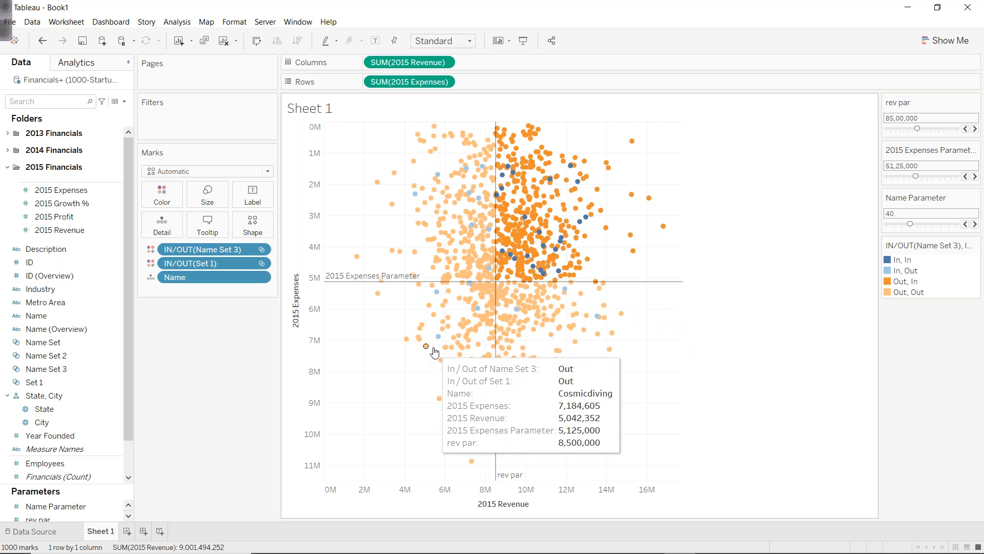
# - Recolour the Out, Out and In, Out combinations of the two sets grey
pyautogui.click(974, 249)
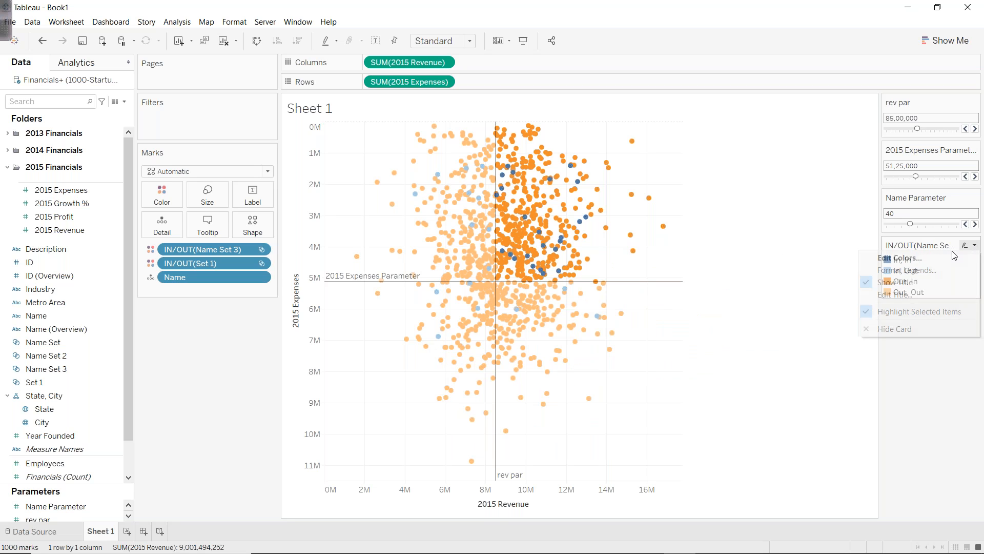
pyautogui.click(934, 256)
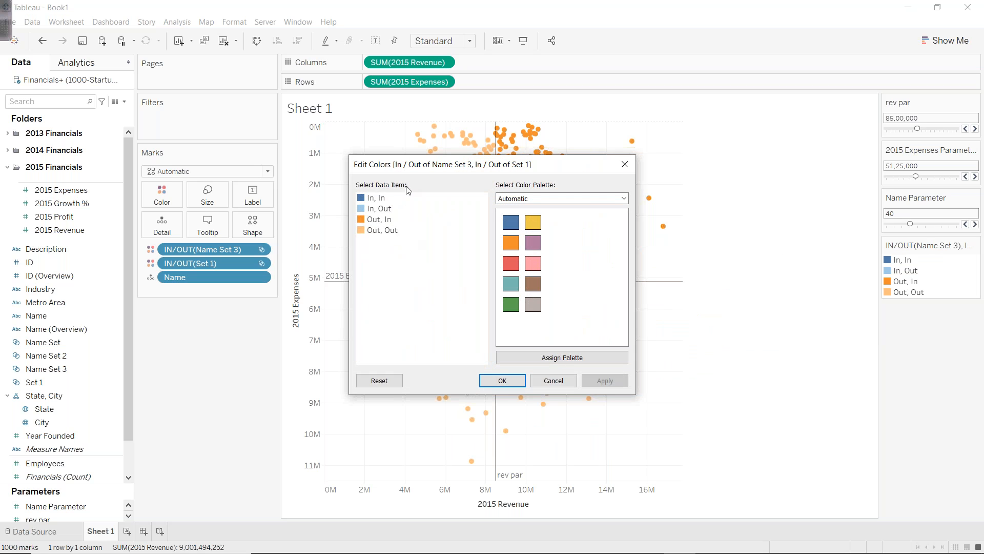
pyautogui.moveTo(408, 169); pyautogui.dragTo(652, 198)
pyautogui.click(603, 261)
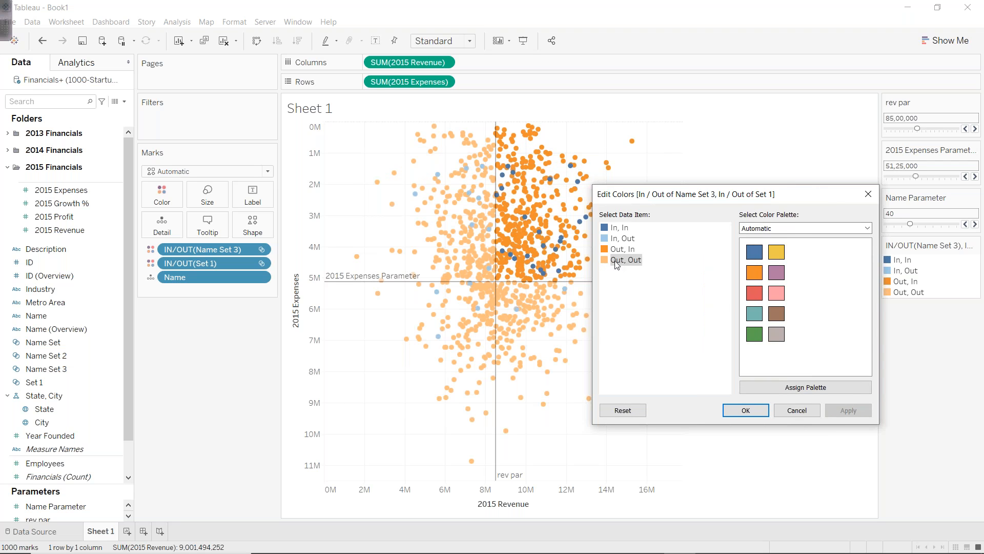
pyautogui.click(776, 334)
pyautogui.click(621, 238)
pyautogui.click(775, 333)
pyautogui.click(739, 410)
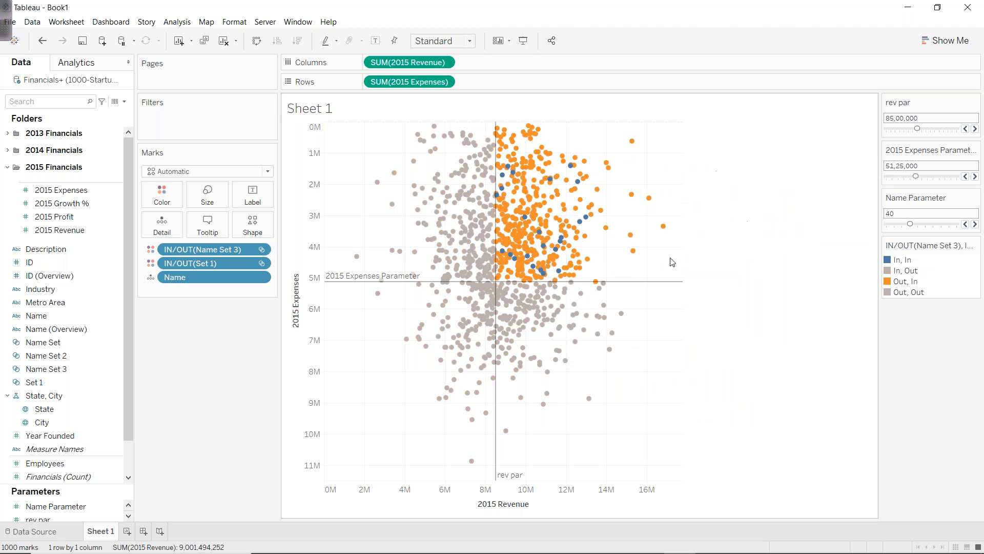
# - Highlight the In, Out companies in the scatter plot to inspect them, and clear the highlight
pyautogui.moveTo(550, 330)
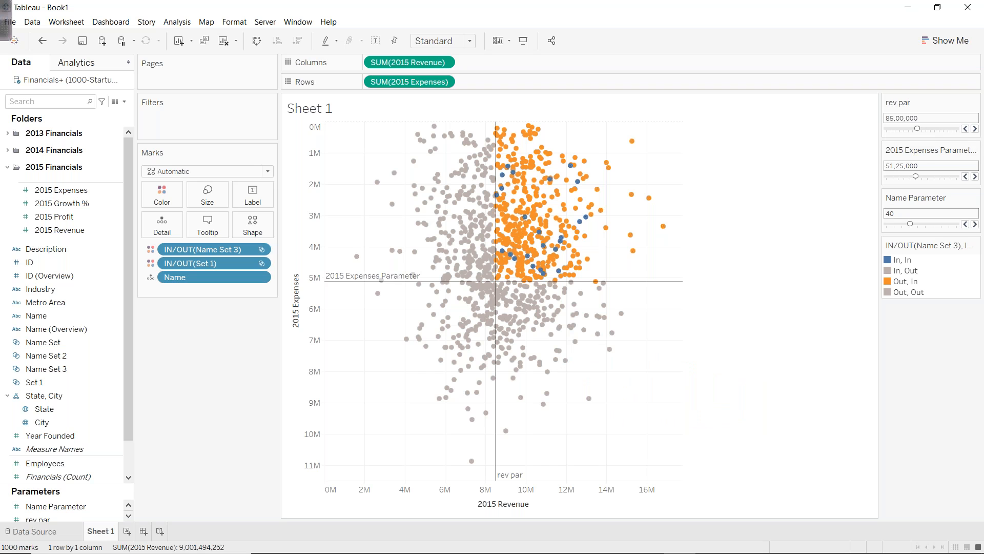
pyautogui.moveTo(559, 193)
pyautogui.click(905, 271)
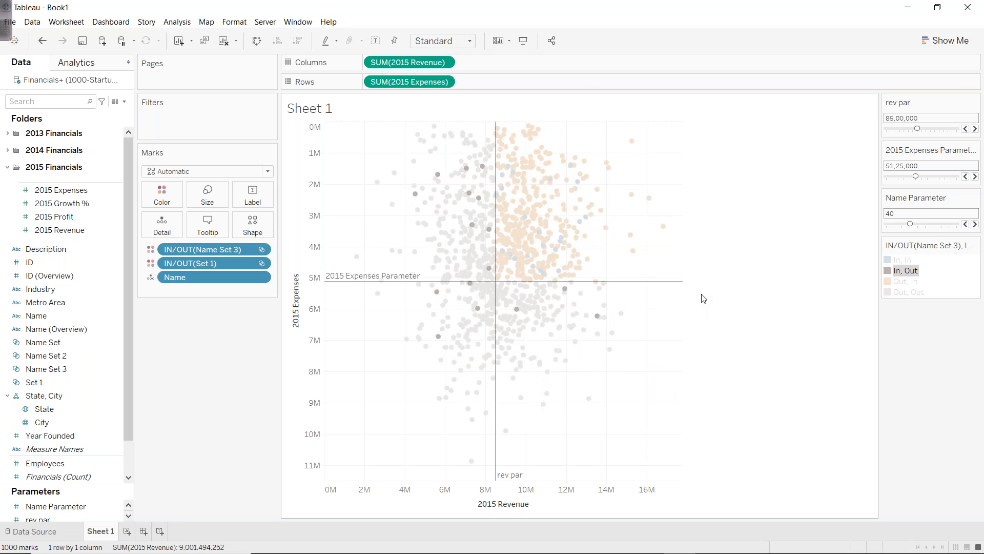
pyautogui.click(676, 217)
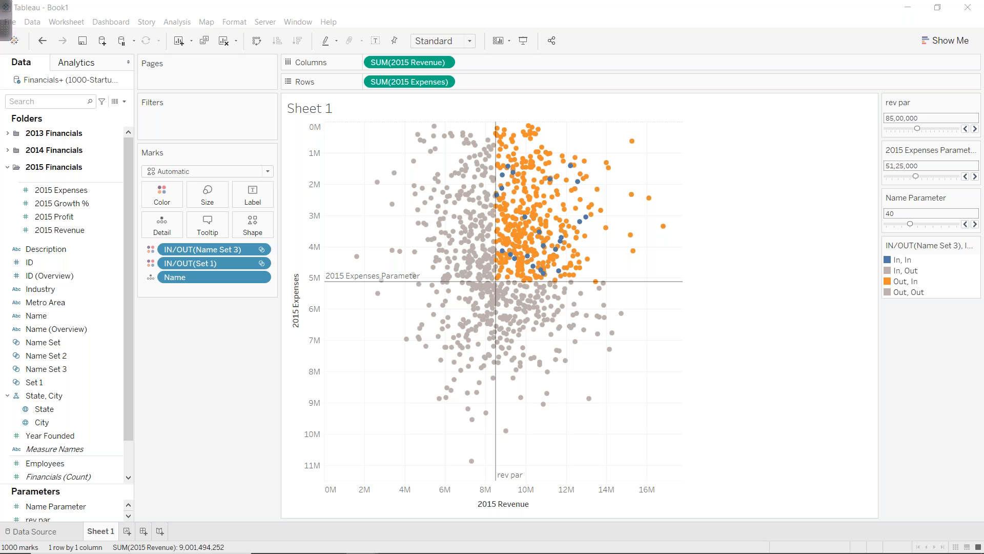
# - Create a new worksheet listing each company Name in rows with its sum of 2015 Growth %
pyautogui.click(66, 506)
pyautogui.click(127, 531)
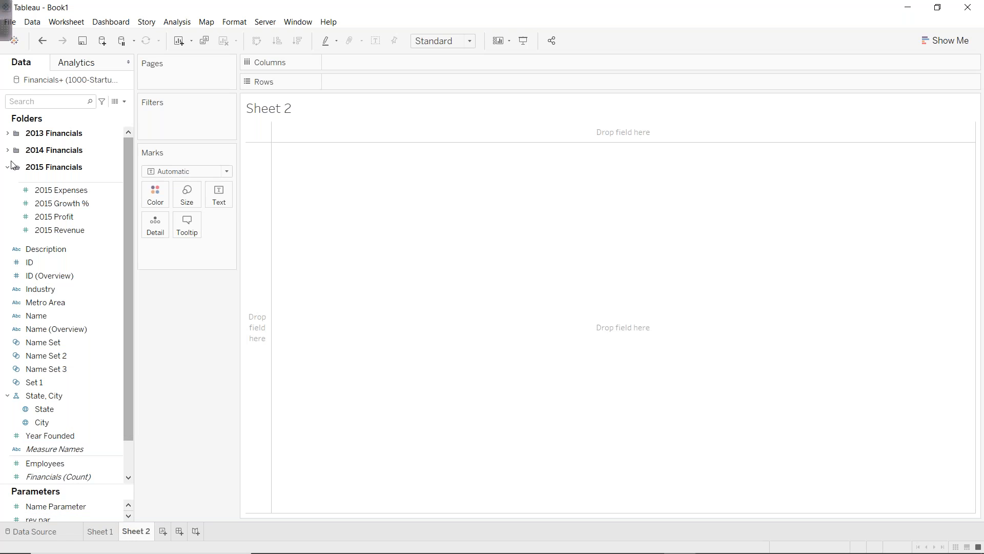
pyautogui.moveTo(46, 315); pyautogui.dragTo(357, 104)
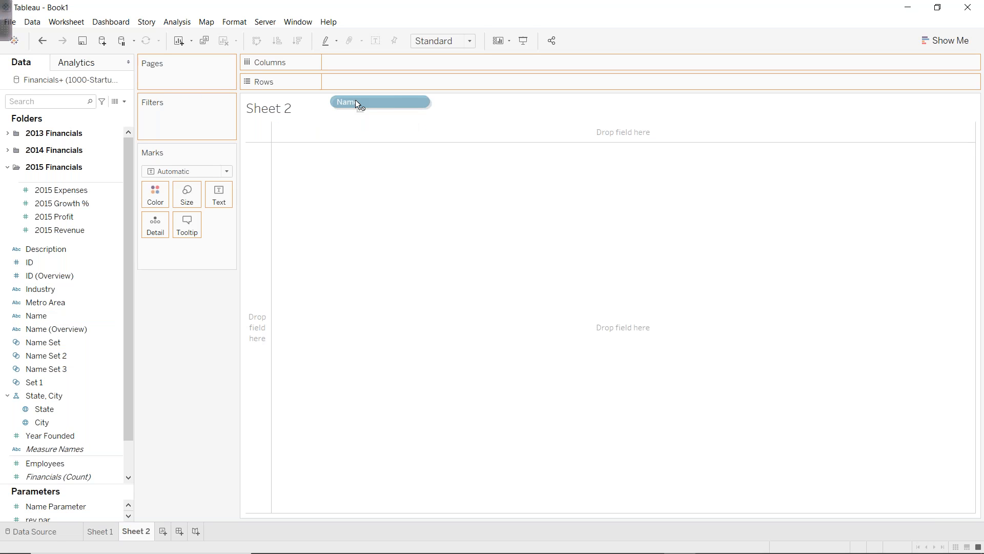
pyautogui.moveTo(357, 104); pyautogui.dragTo(354, 82)
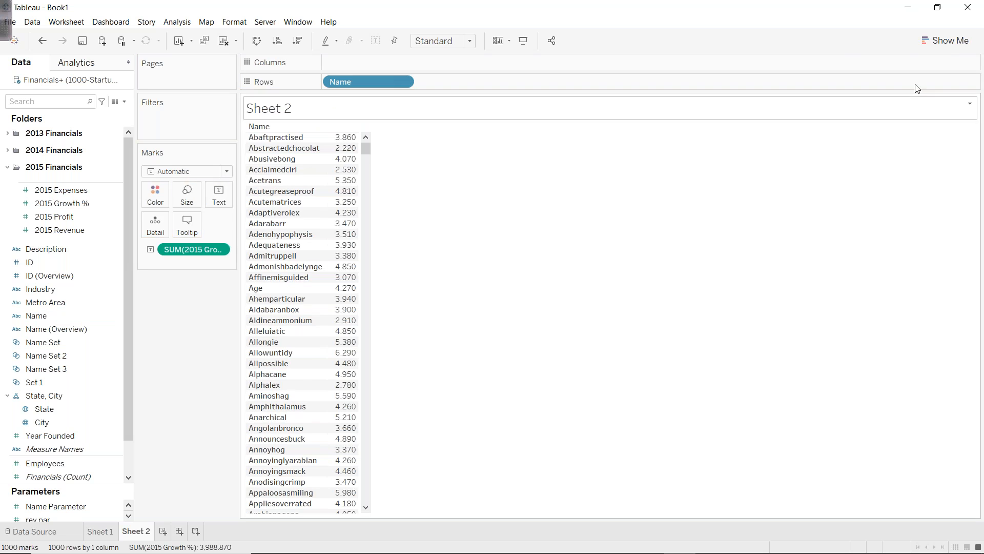
# - Convert the growth list into a highlight table and sort it by 2015 Growth % in descending order
pyautogui.click(949, 41)
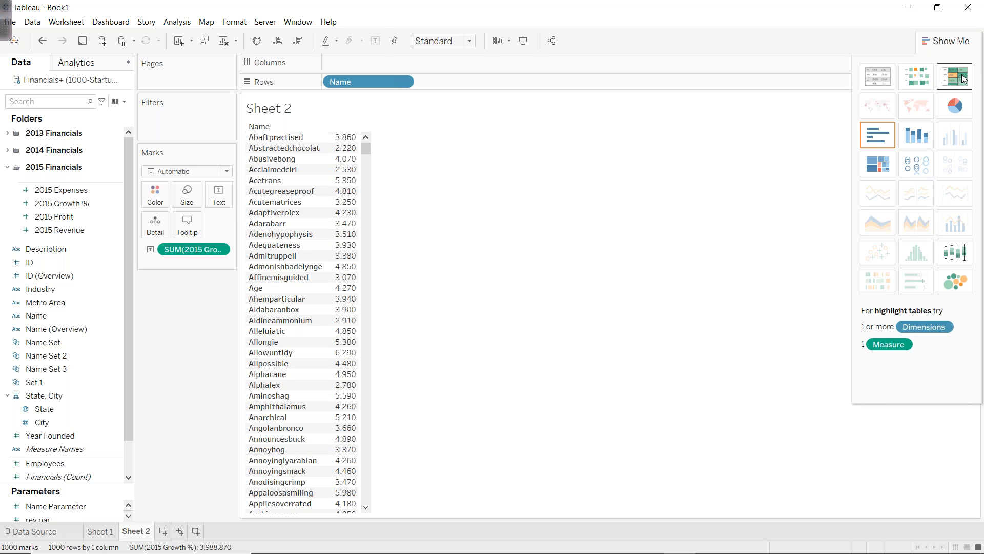
pyautogui.click(963, 78)
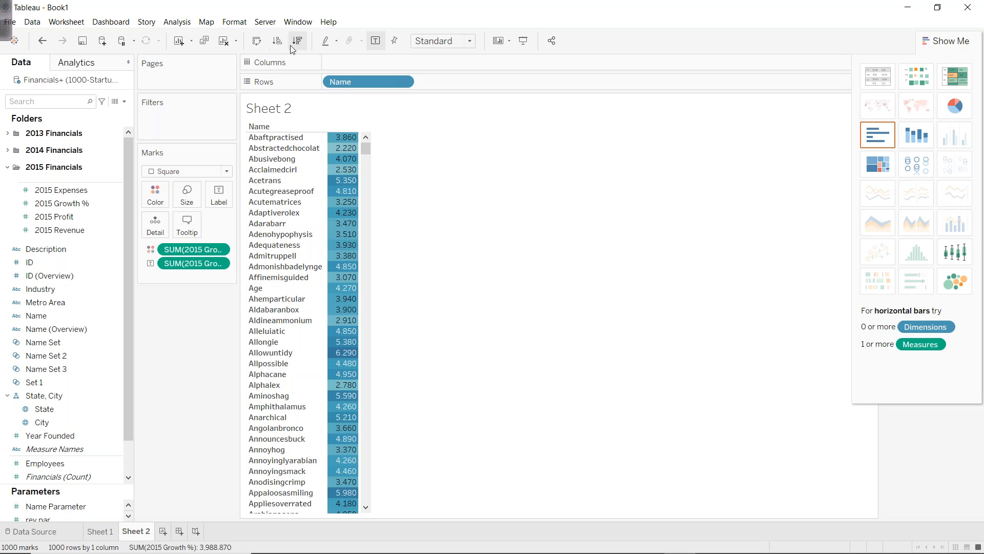
pyautogui.click(297, 41)
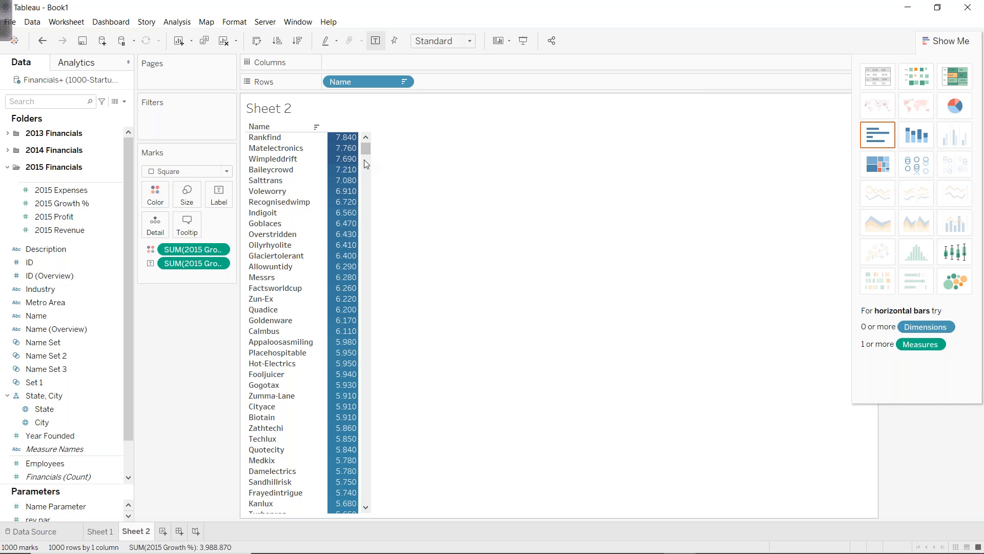
pyautogui.moveTo(366, 149); pyautogui.dragTo(367, 129)
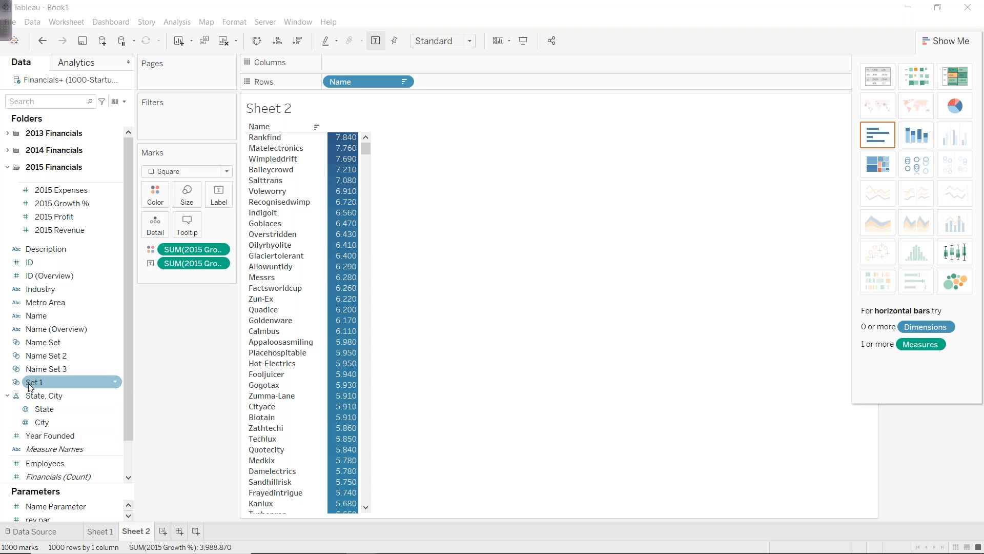
# - Filter the highlight table to Name Set 3 and show its Name Parameter control, set to 10
pyautogui.moveTo(36, 370); pyautogui.dragTo(170, 122)
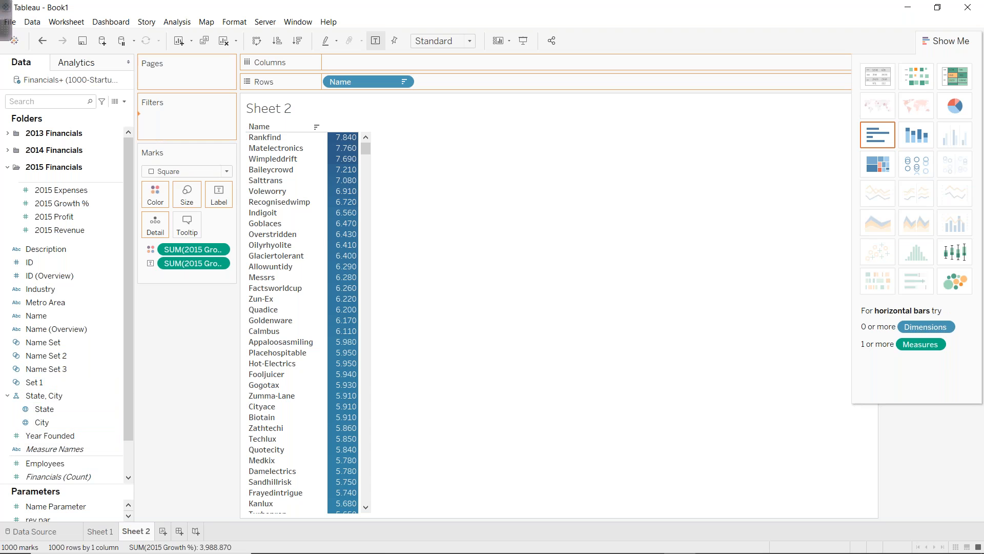
pyautogui.click(944, 42)
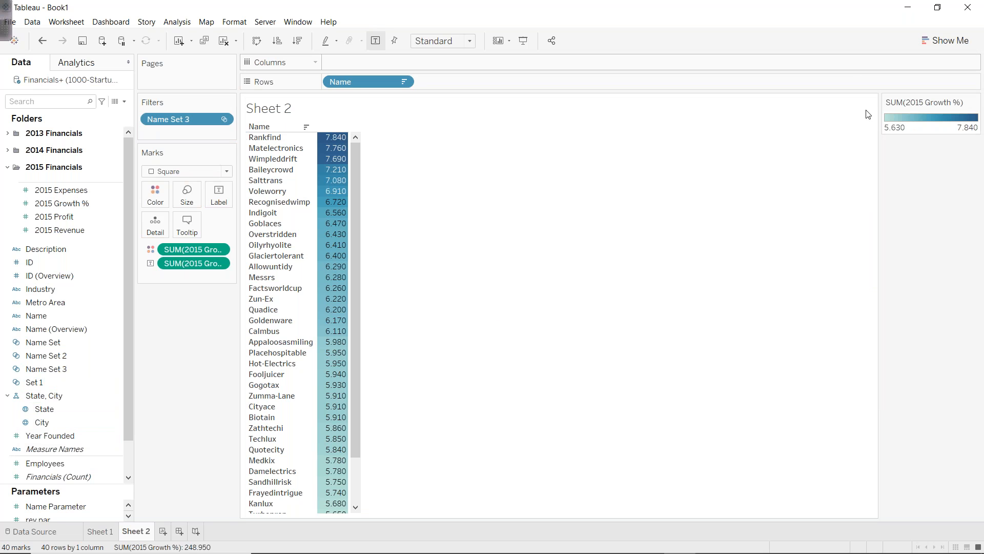
pyautogui.rightClick(55, 505)
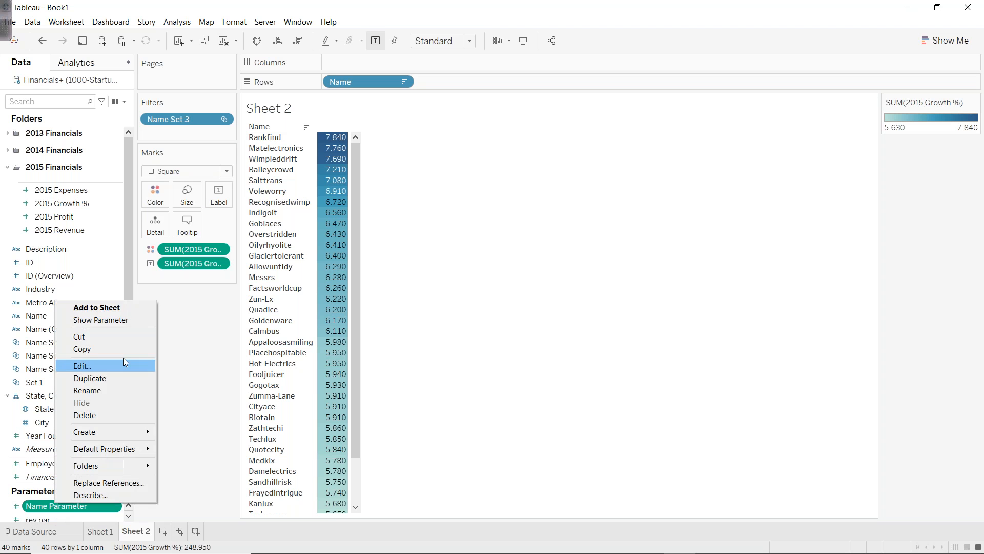
pyautogui.click(118, 321)
pyautogui.moveTo(910, 174); pyautogui.dragTo(885, 176)
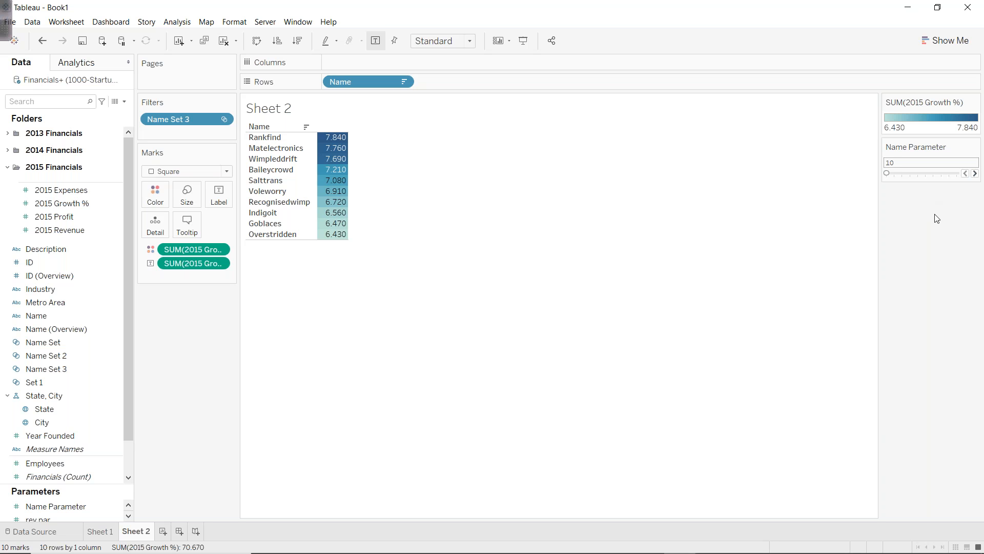
# - Create a dashboard with Sheet 1 and Sheet 2 side by side, giving the scatter plot the wider share
pyautogui.click(184, 532)
pyautogui.moveTo(38, 189)
pyautogui.mouseDown()
pyautogui.moveTo(140, 198)
pyautogui.moveTo(139, 187)
pyautogui.moveTo(352, 186)
pyautogui.mouseUp()
pyautogui.moveTo(39, 212); pyautogui.dragTo(508, 257)
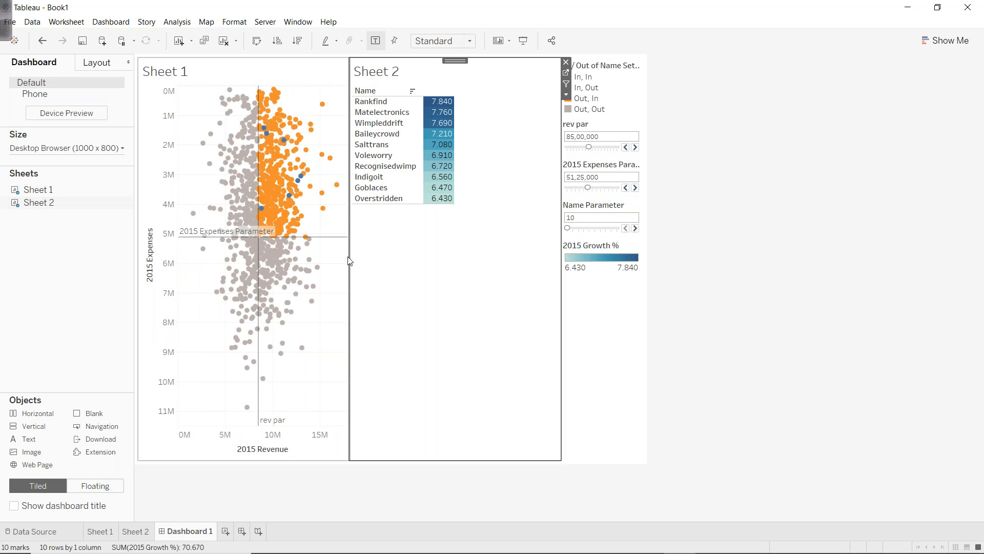
pyautogui.moveTo(348, 259); pyautogui.dragTo(460, 281)
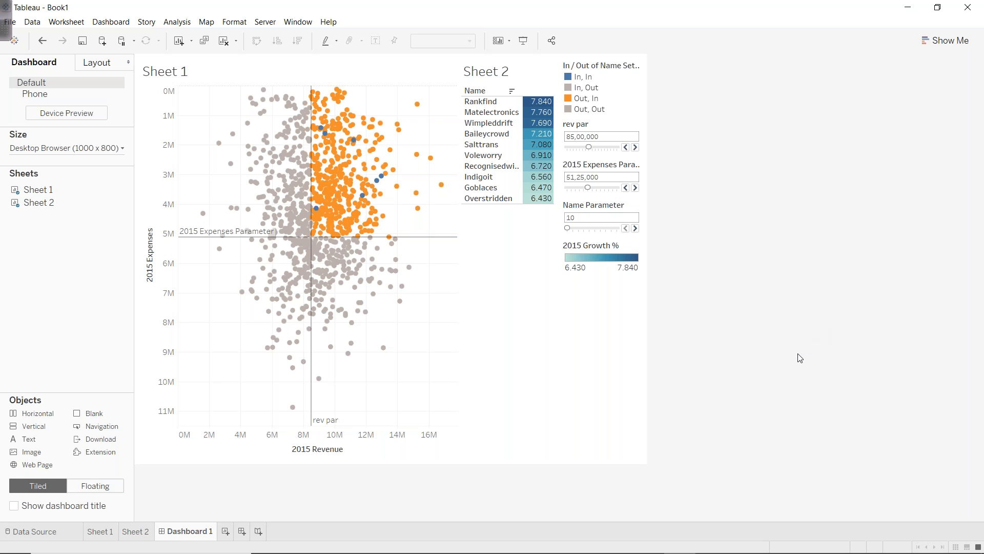
# - Replace the scatter plot's title on the dashboard with "Target Quadrant"
pyautogui.doubleClick(177, 77)
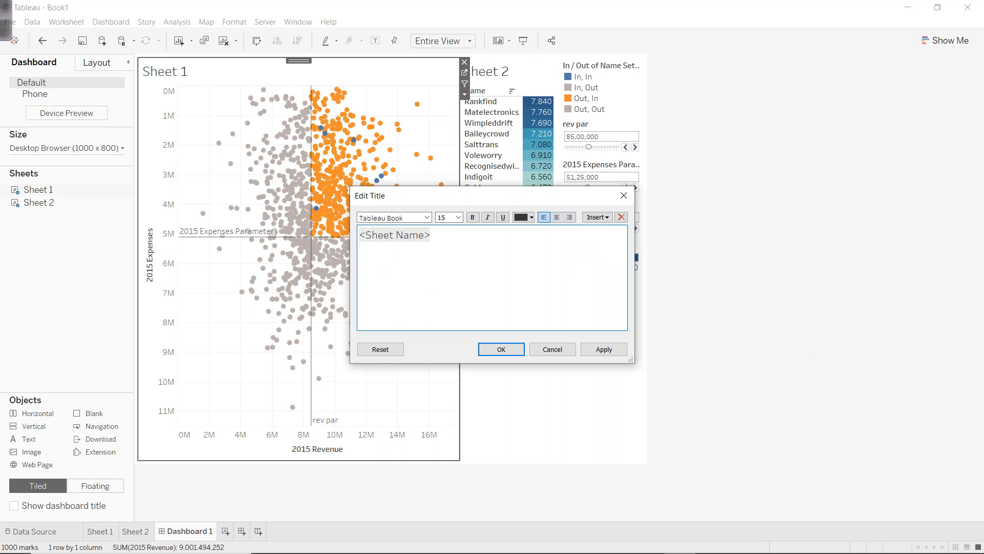
pyautogui.hotkey('ctrl', 'a')
pyautogui.write('T')
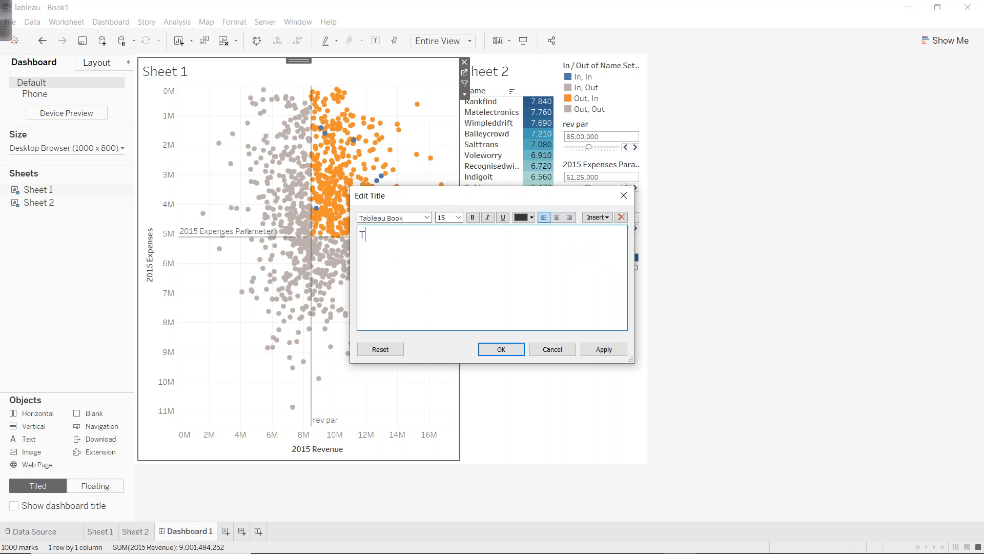
pyautogui.write('arget Quadrant')
pyautogui.click(505, 350)
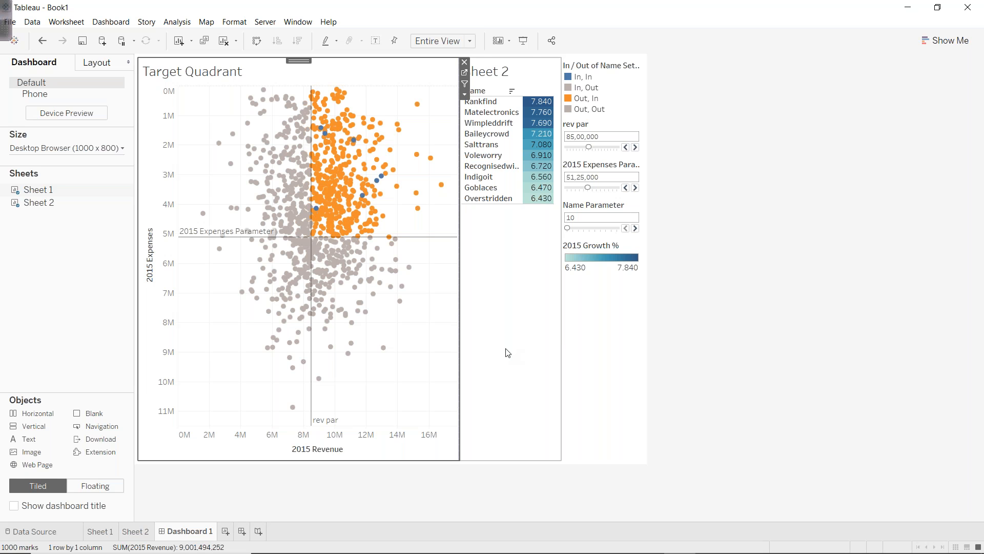
# - Replace the growth table's title on the dashboard with "Top N companies"
pyautogui.click(488, 373)
pyautogui.doubleClick(501, 75)
pyautogui.write('To')
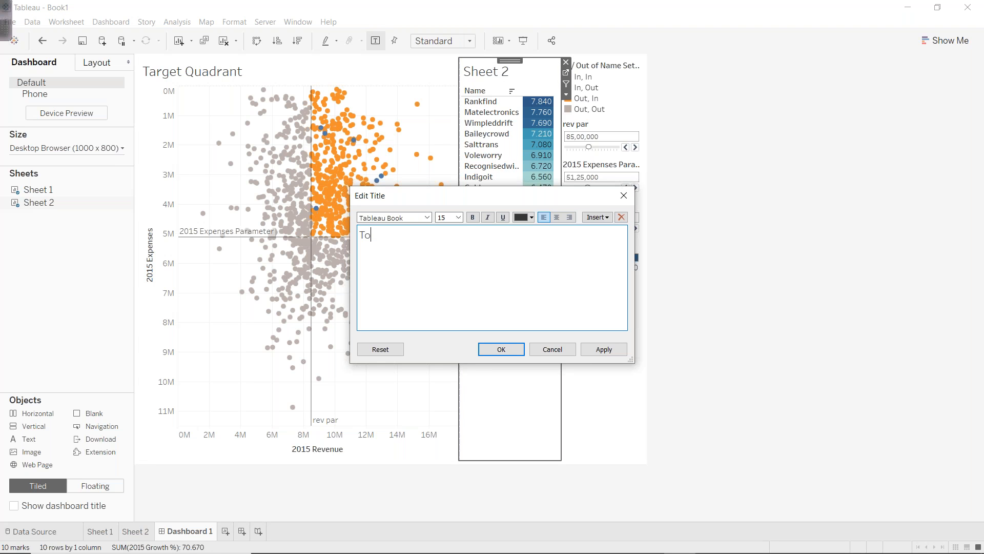
pyautogui.write('p N comapnies')
pyautogui.press('BackSpace')
pyautogui.press('BackSpace')
pyautogui.press('BackSpace')
pyautogui.press('BackSpace')
pyautogui.press('BackSpace')
pyautogui.press('BackSpace')
pyautogui.write('panies')
pyautogui.click(502, 348)
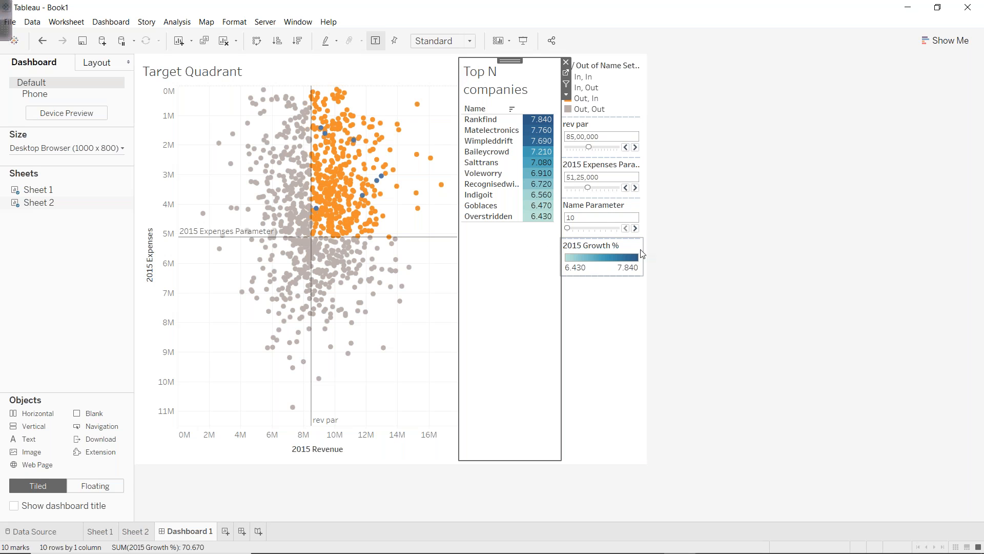
# - Set the Name Parameter to 20 and replace the N in the table's title with the inserted Name Parameter value
pyautogui.click(635, 229)
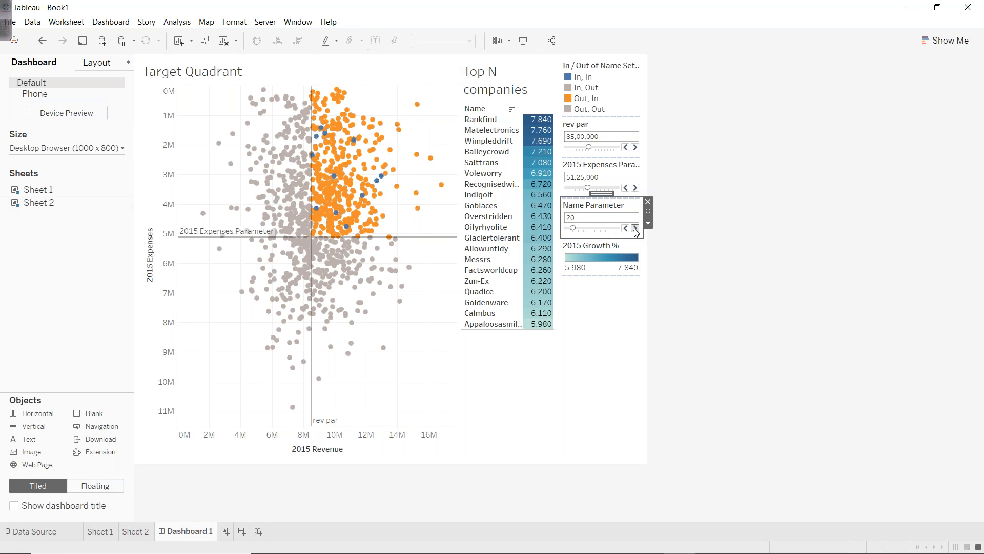
pyautogui.click(496, 78)
pyautogui.doubleClick(496, 78)
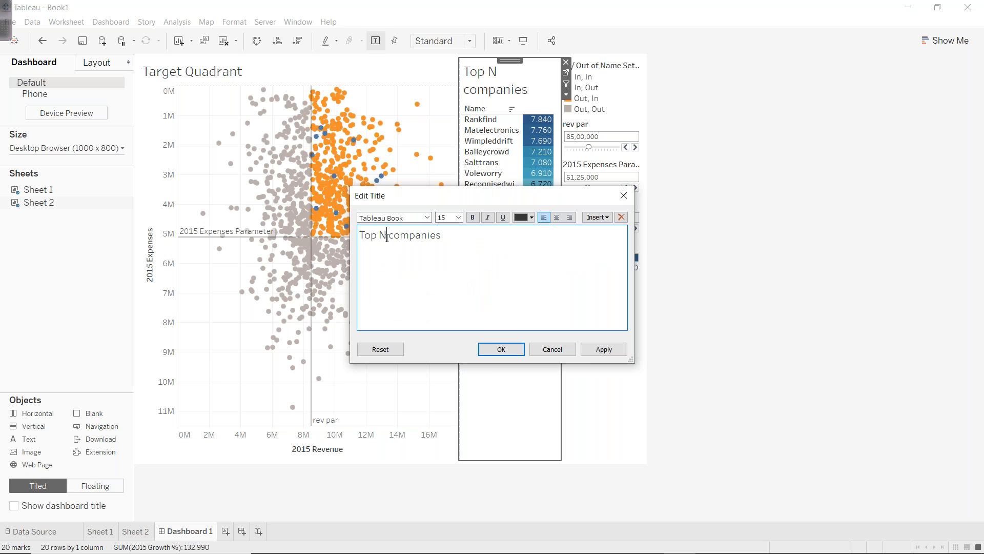
pyautogui.press('BackSpace')
pyautogui.click(602, 219)
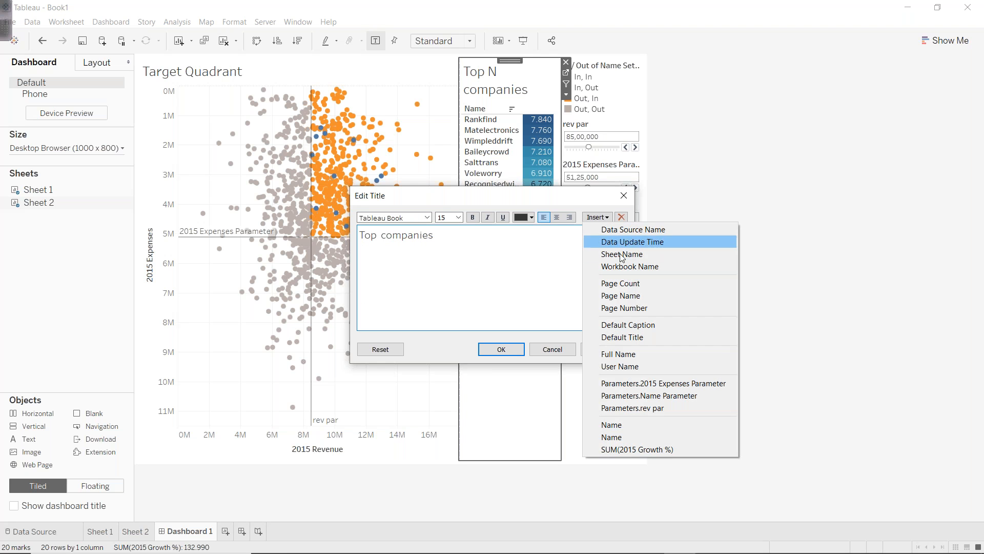
pyautogui.click(643, 395)
pyautogui.click(510, 350)
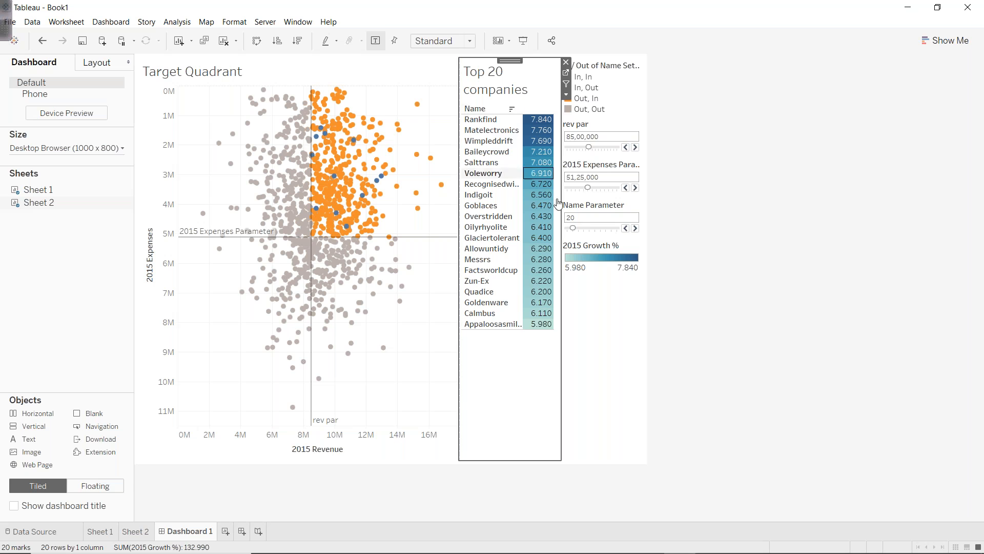
# - Test the dynamic table title with Name Parameter values including 70 and 50, finishing at 10
pyautogui.click(573, 229)
pyautogui.click(572, 229)
pyautogui.click(570, 229)
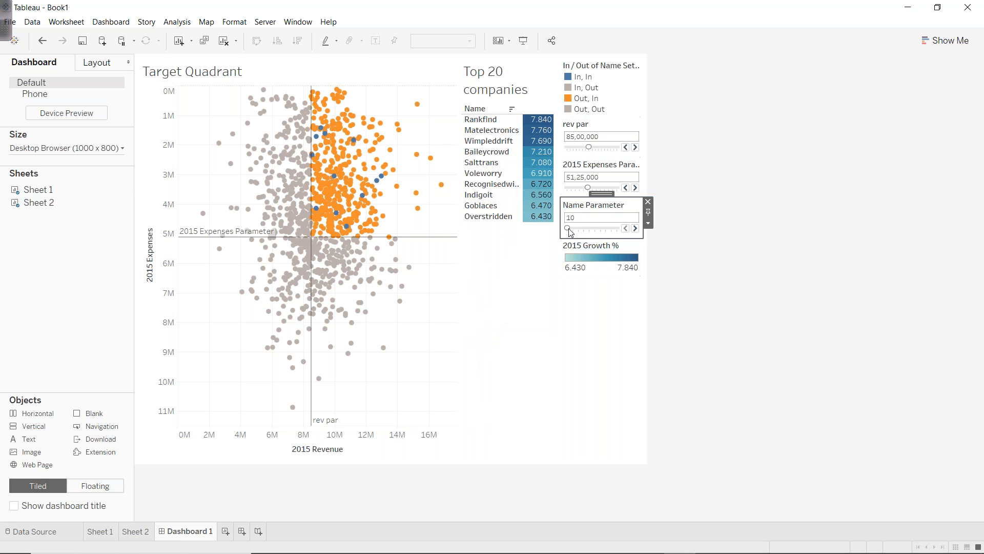
pyautogui.click(604, 228)
pyautogui.click(589, 227)
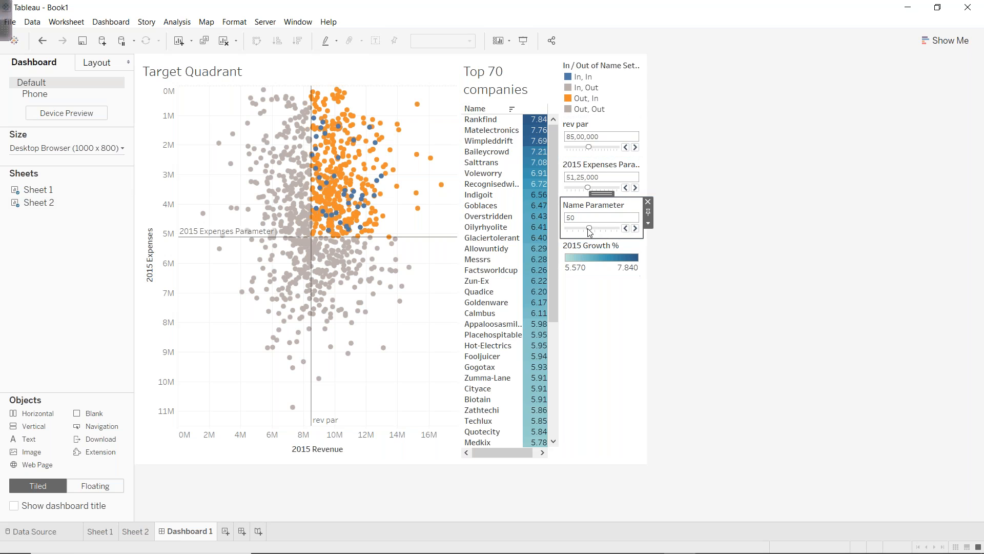
pyautogui.click(572, 229)
pyautogui.click(568, 229)
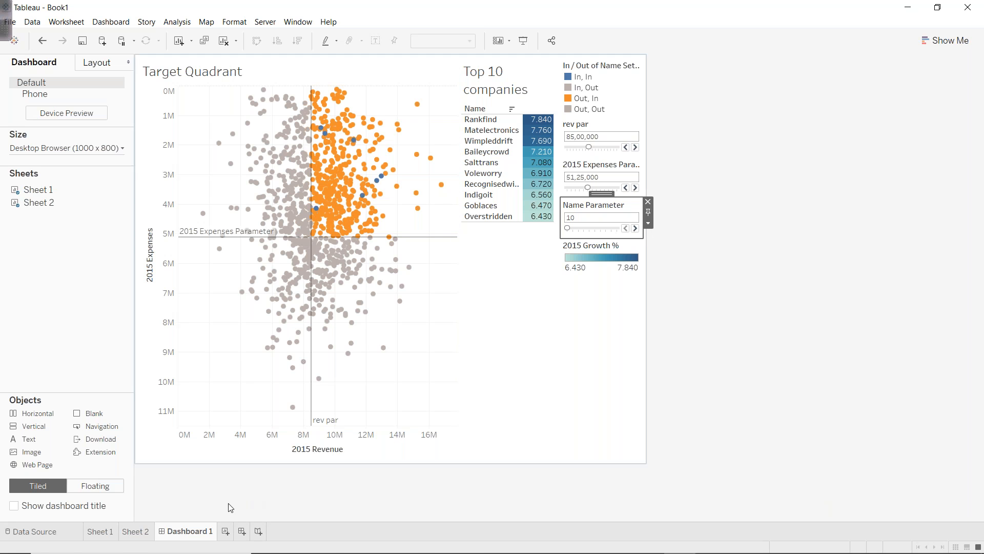
# - Set the 2015 Expenses Parameter to 61,25,000 on Sheet 1
pyautogui.click(100, 532)
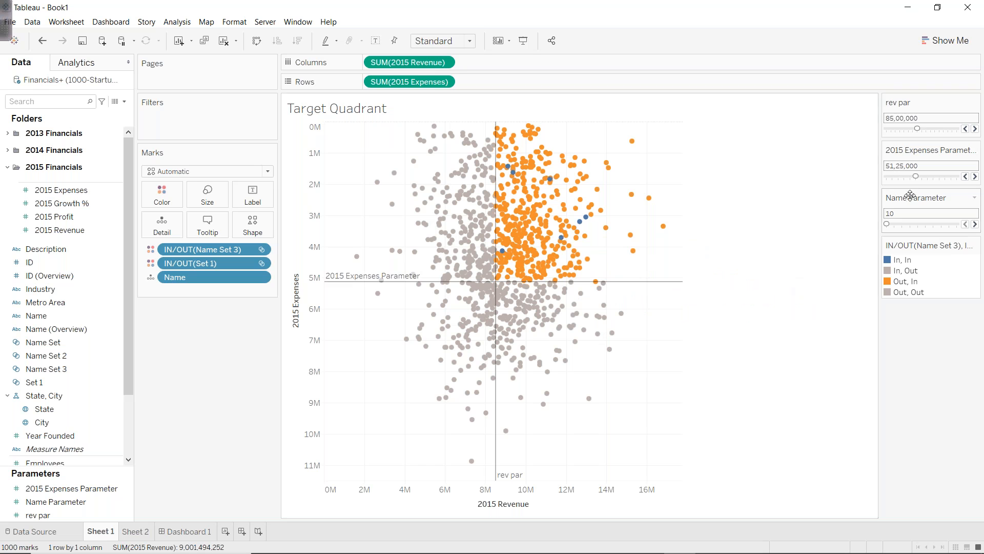
pyautogui.click(906, 177)
pyautogui.click(922, 178)
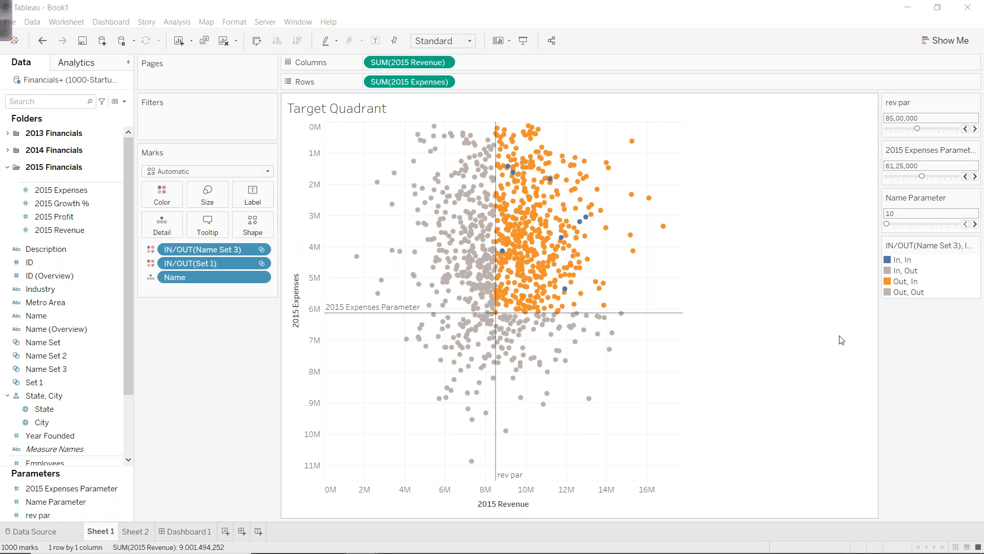
# - Close the Tableau workbook and the 1000-Startups Excel workbook
pyautogui.moveTo(588, 212)
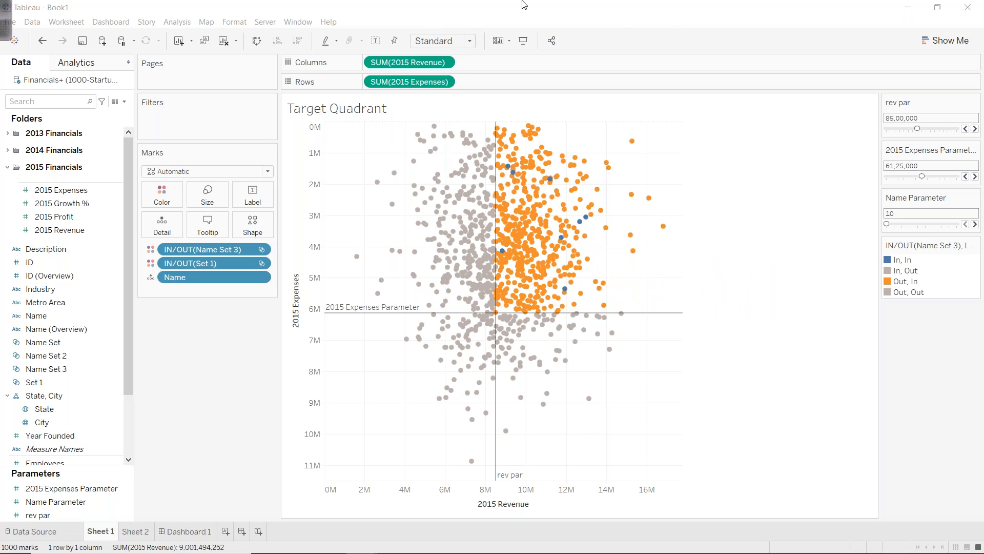
pyautogui.click(967, 7)
pyautogui.click(521, 298)
pyautogui.click(969, 12)
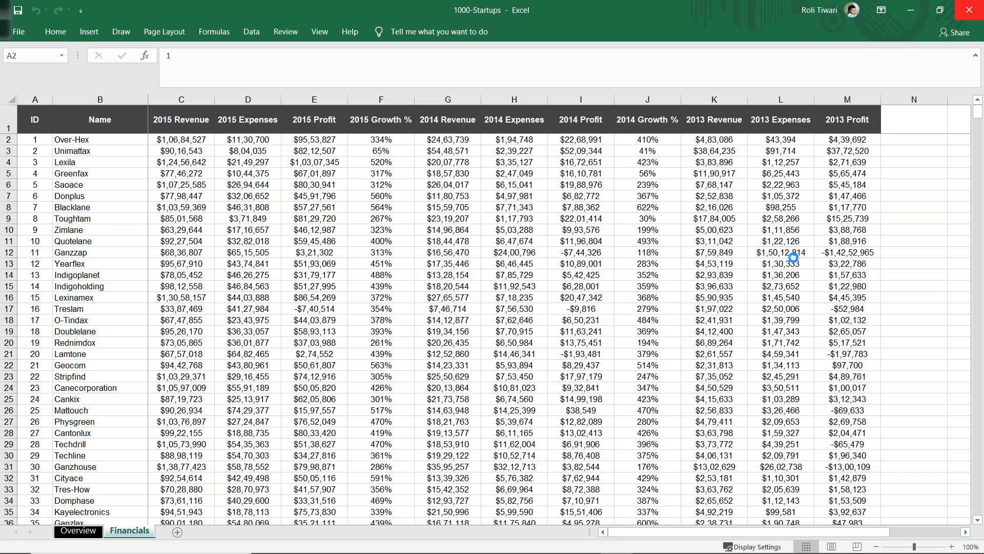
pyautogui.click(969, 10)
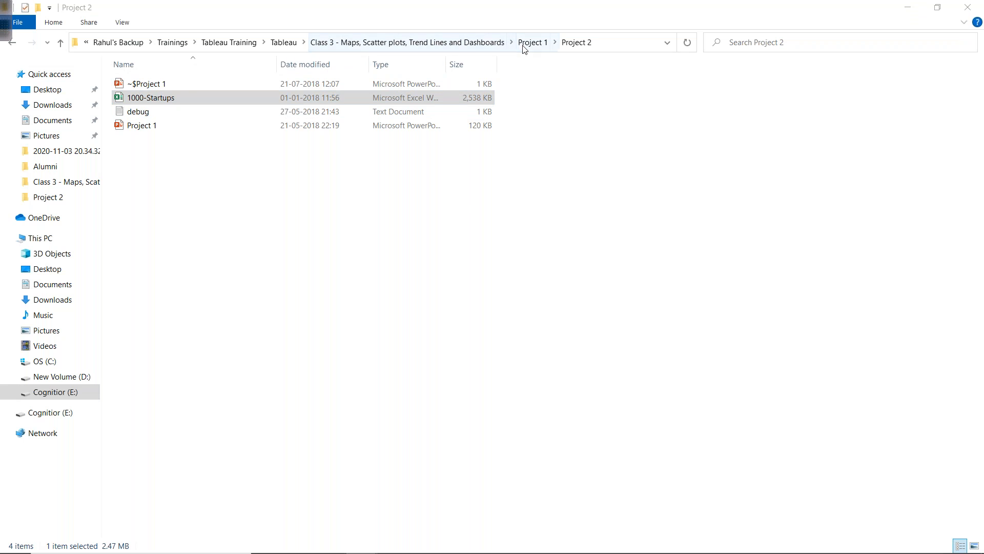
# - Open the PST Tableau - Class3 presentation from the Class 3 folder and view the Business Problem slide
pyautogui.click(475, 45)
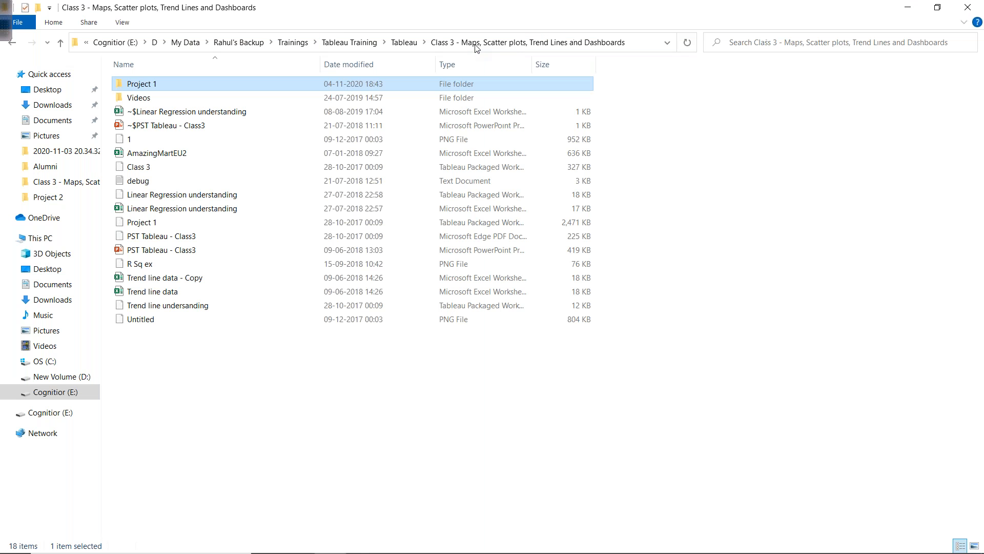
pyautogui.doubleClick(149, 250)
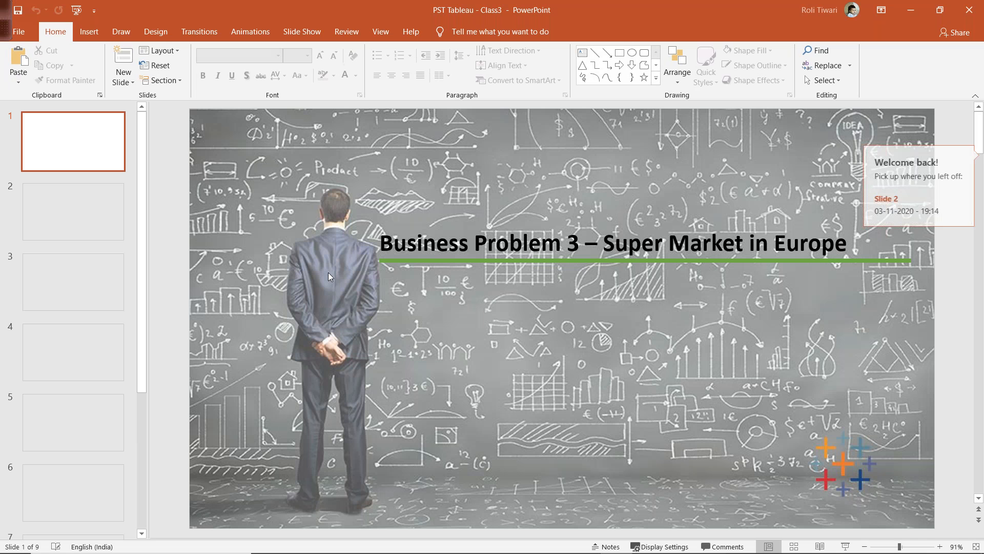
pyautogui.click(107, 228)
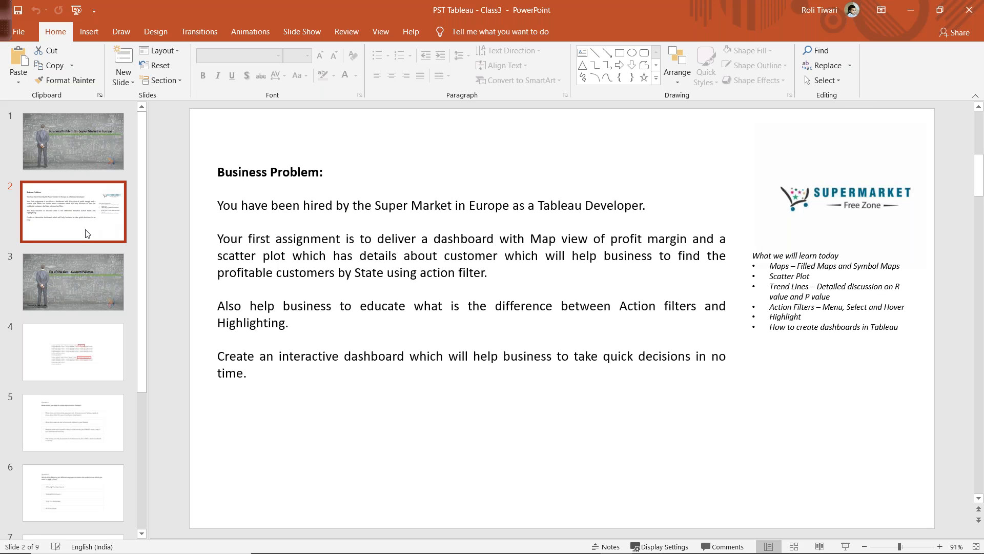
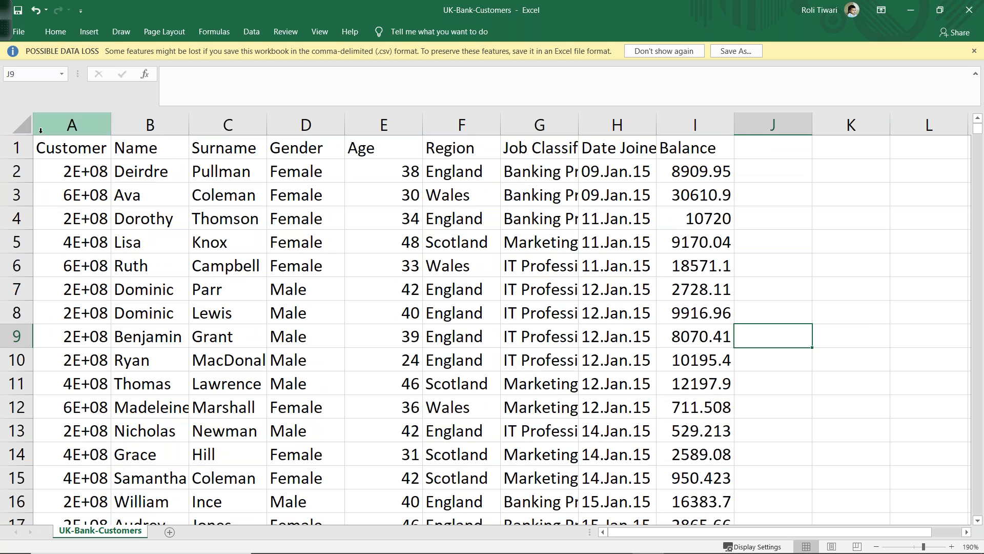
# - Autofit all column widths in the UK-Bank-Customers sheet so that full headers and values can be read
pyautogui.click(20, 124)
pyautogui.doubleClick(111, 123)
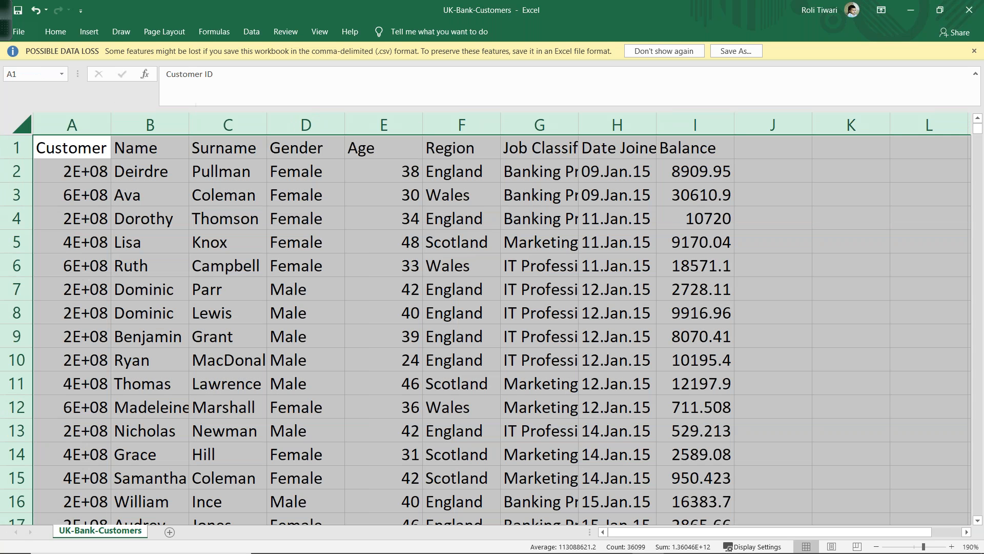
pyautogui.click(253, 246)
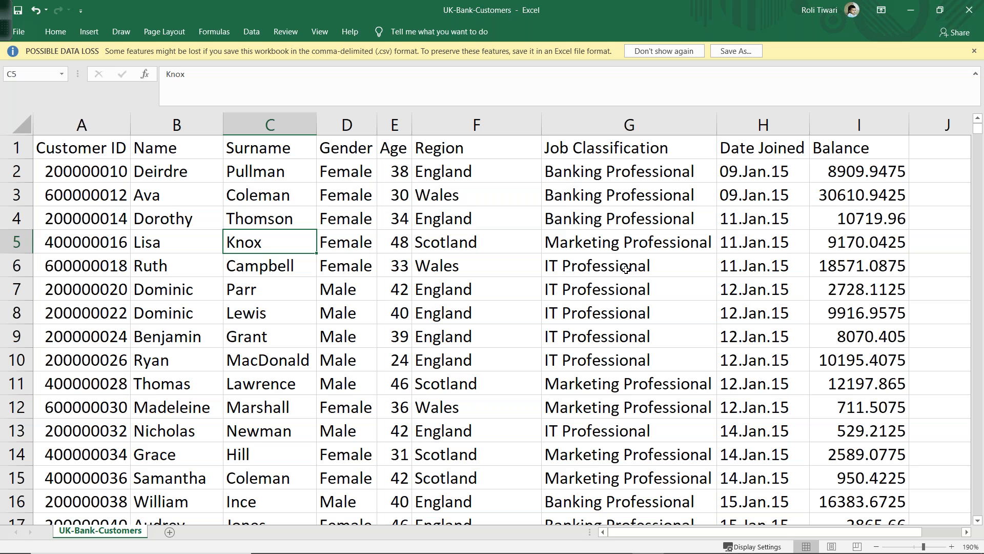
# - Switch to File Explorer to check the full file type of UK-Bank-Customers, and launch Tableau
pyautogui.hotkey('alt', 'Tab')
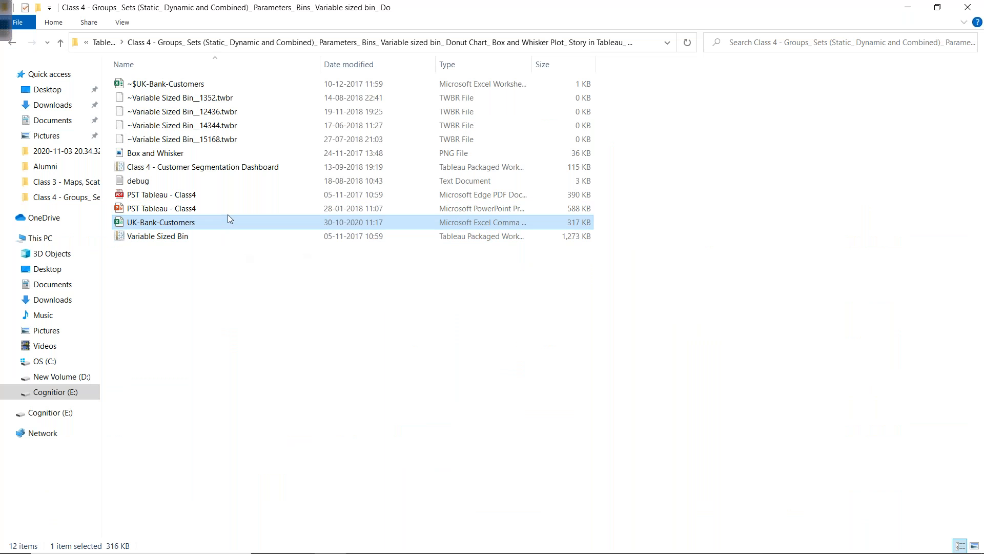
pyautogui.doubleClick(532, 64)
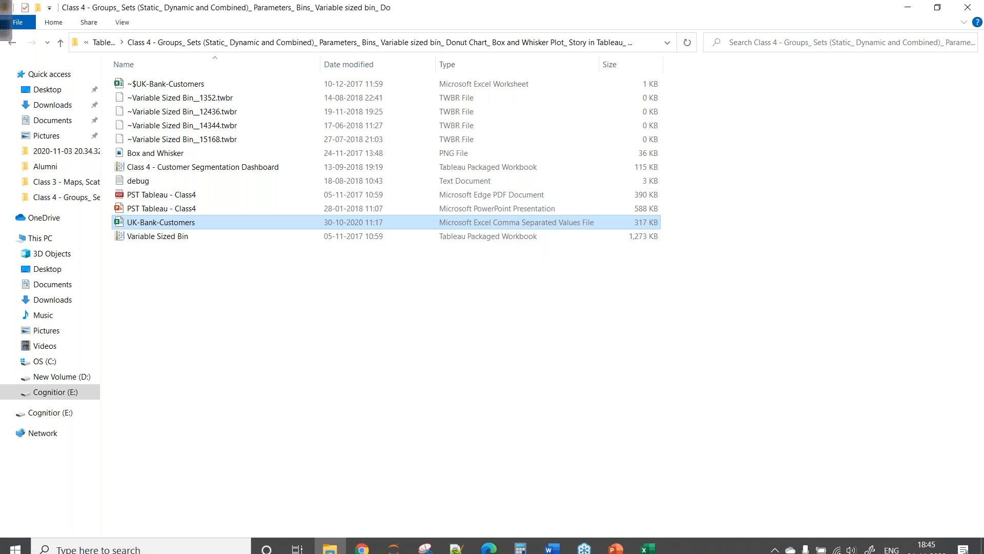
pyautogui.press('super')
pyautogui.moveTo(326, 548)
pyautogui.write('tab')
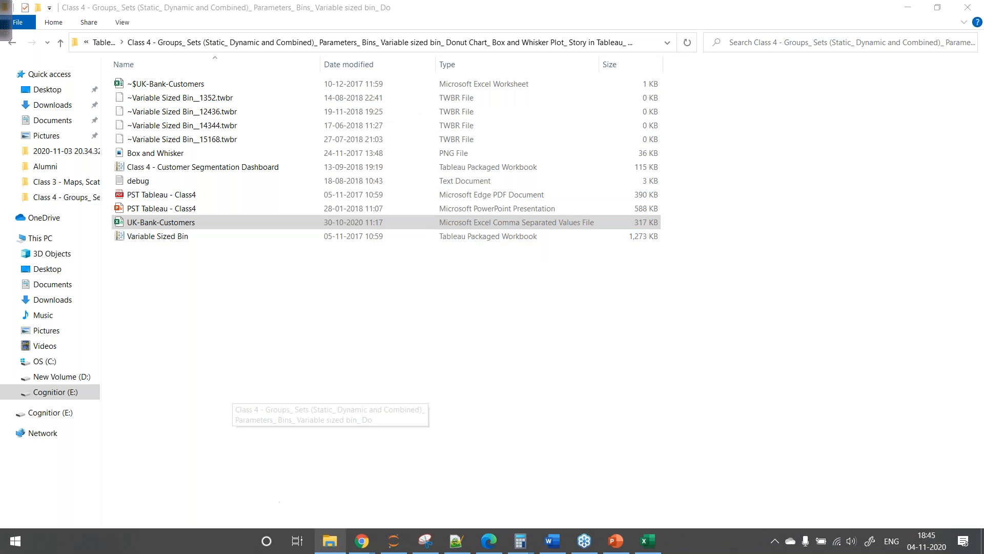
pyautogui.click(195, 186)
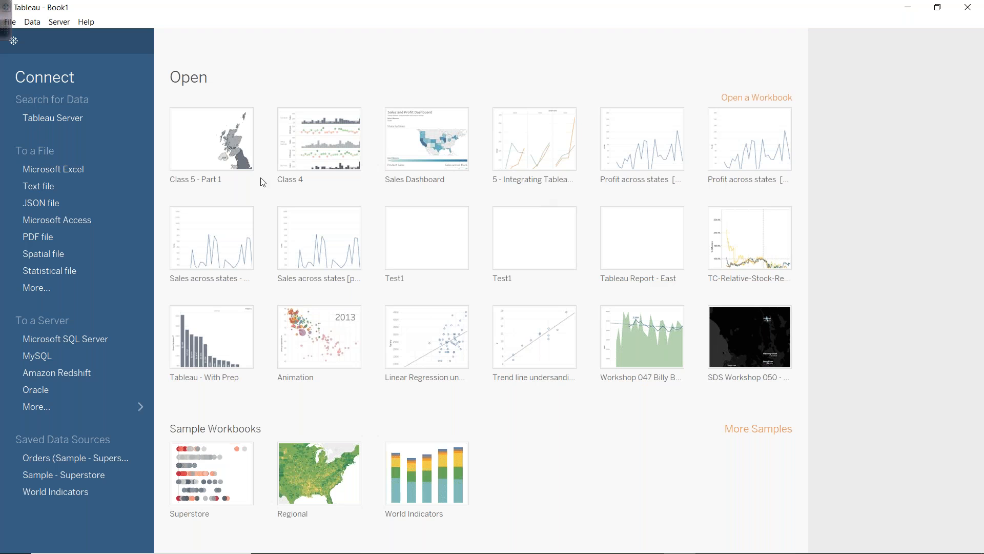
# - Connect to the UK-Bank-Customers text file in the Class 4 folder as the data source
pyautogui.click(61, 187)
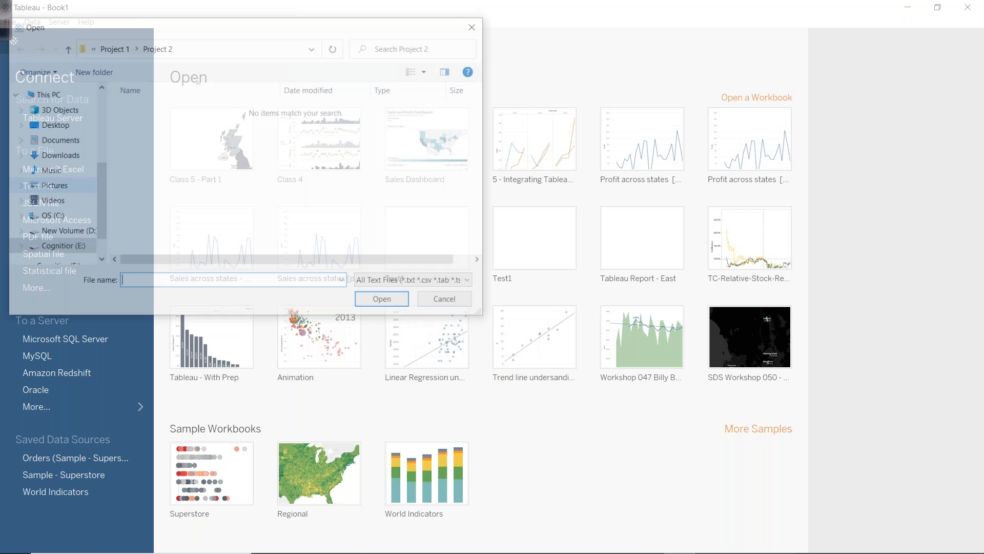
pyautogui.click(114, 47)
pyautogui.click(110, 48)
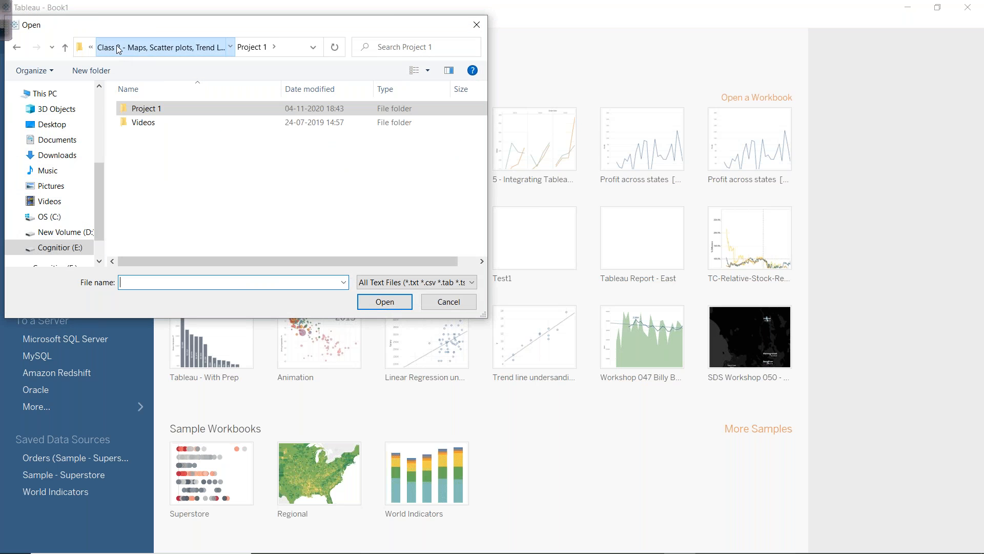
pyautogui.click(109, 49)
pyautogui.doubleClick(168, 168)
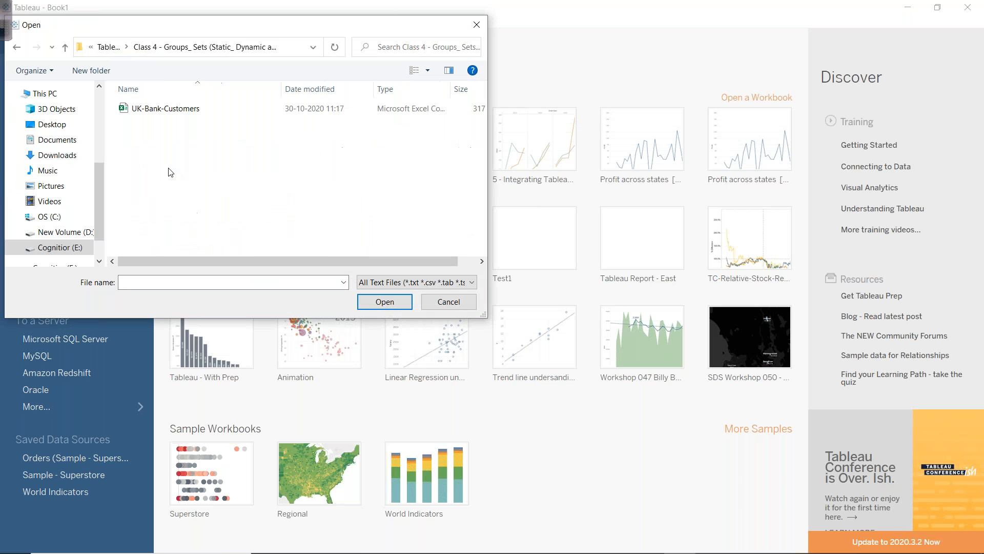
pyautogui.doubleClick(150, 110)
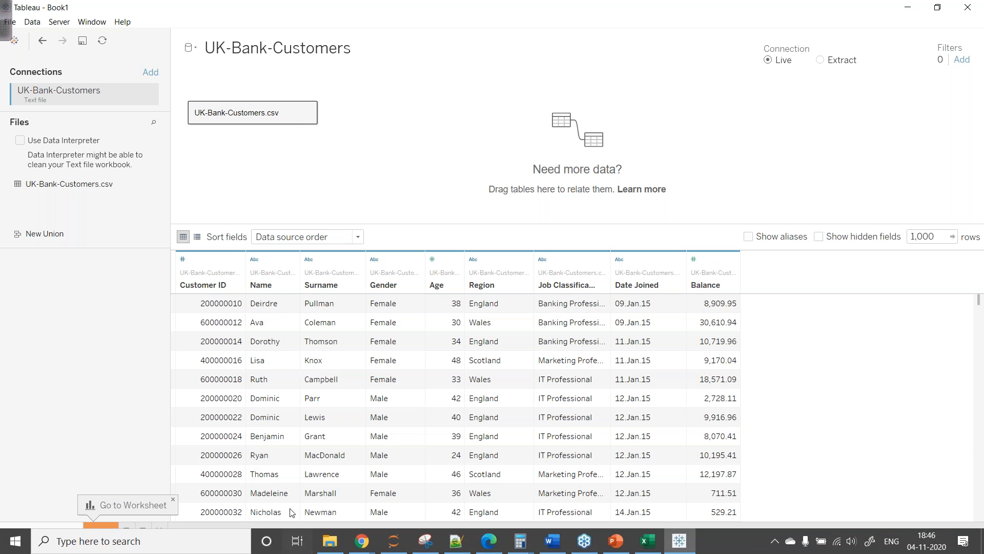
# - Check the field list in Sheet 1, then return to the data source and assign Region the State/Province geographic role
pyautogui.click(104, 533)
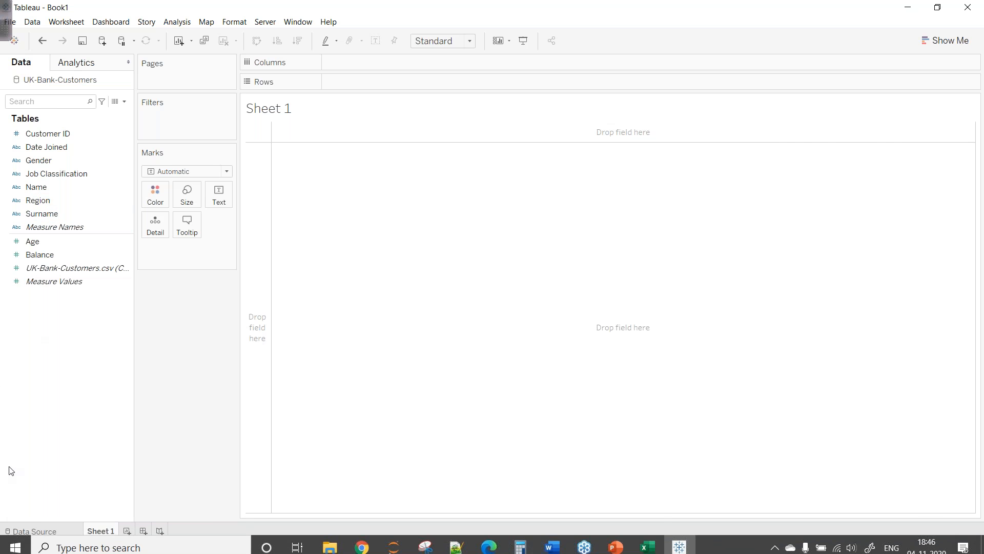
pyautogui.click(33, 531)
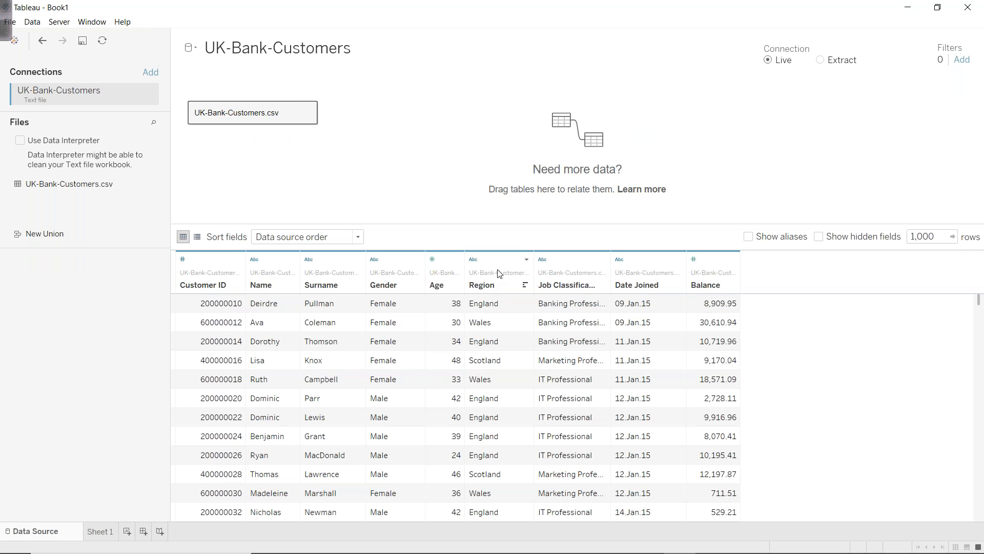
pyautogui.click(498, 274)
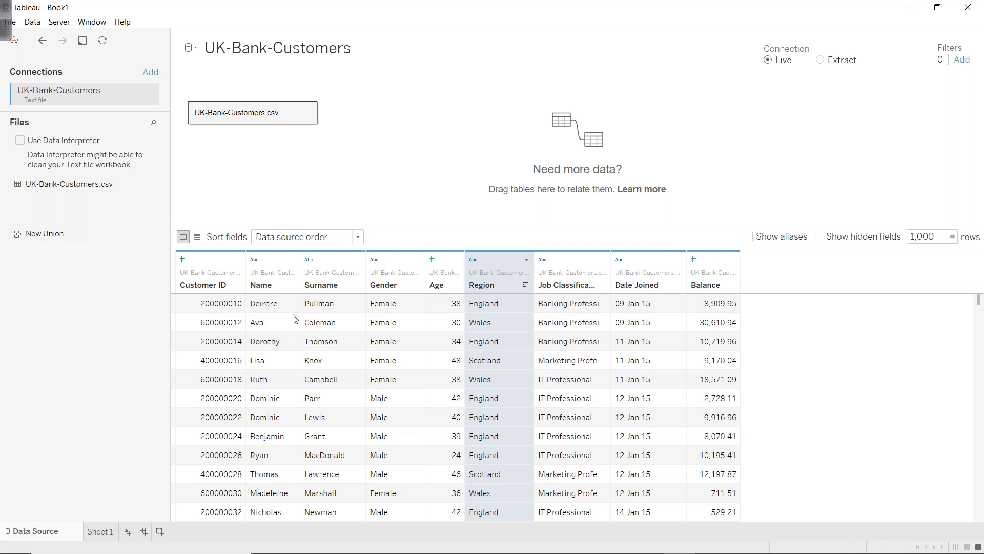
pyautogui.click(476, 259)
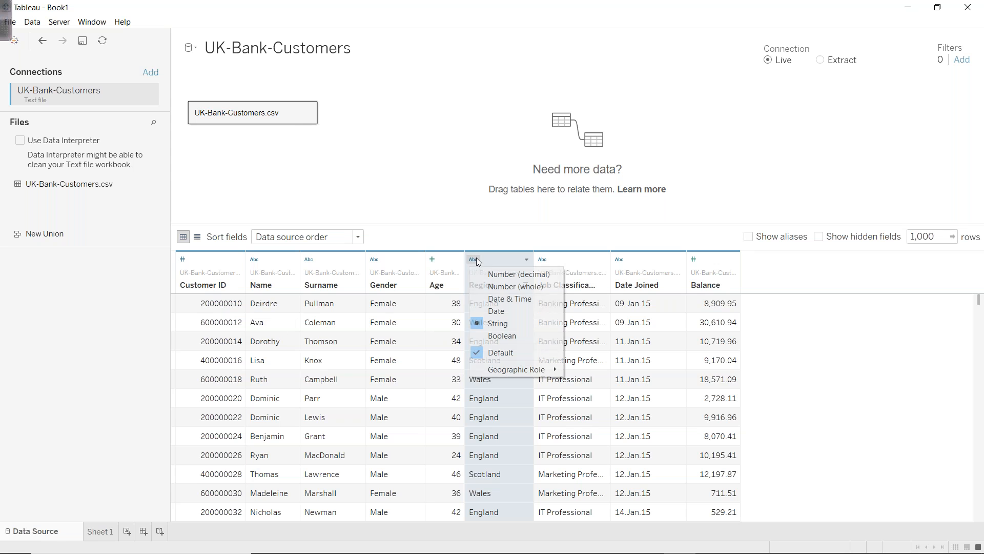
pyautogui.moveTo(514, 370)
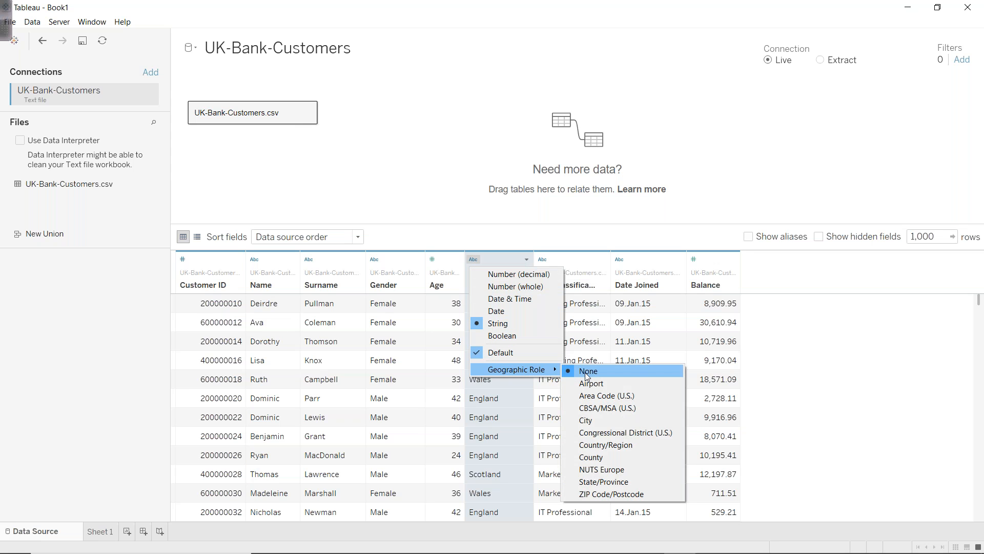
pyautogui.click(601, 482)
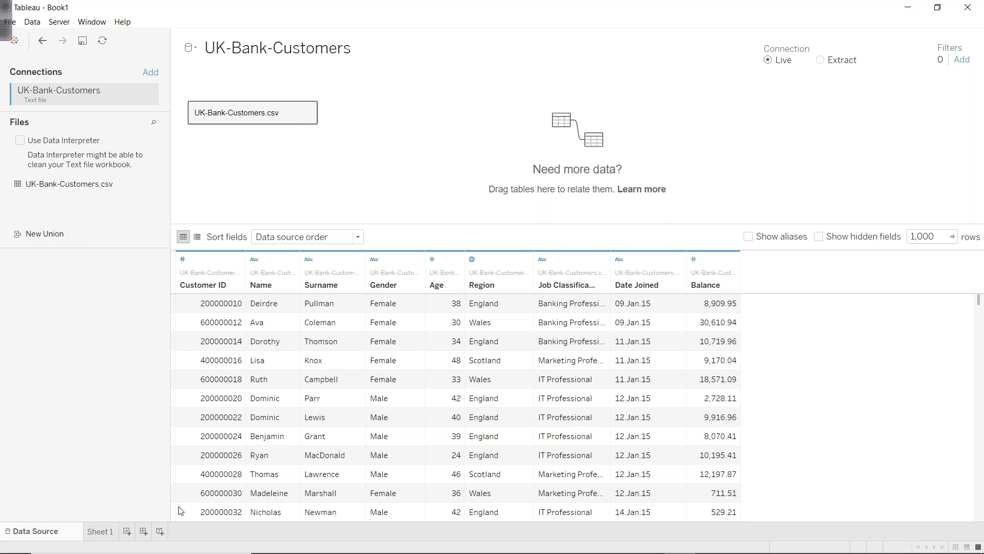
# - Go to Sheet 1 and place the Region field in the view as a map
pyautogui.click(99, 532)
pyautogui.click(65, 269)
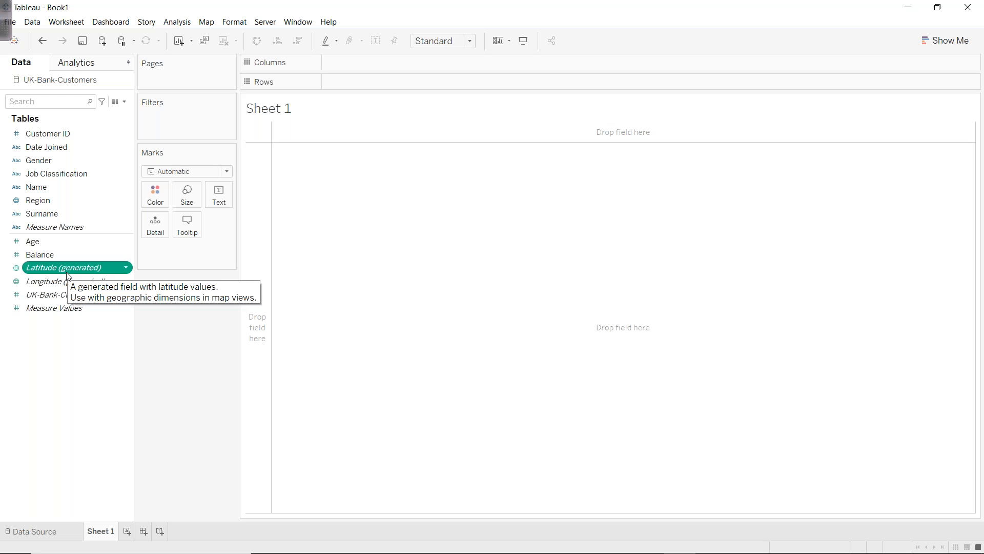
pyautogui.moveTo(37, 199); pyautogui.dragTo(532, 278)
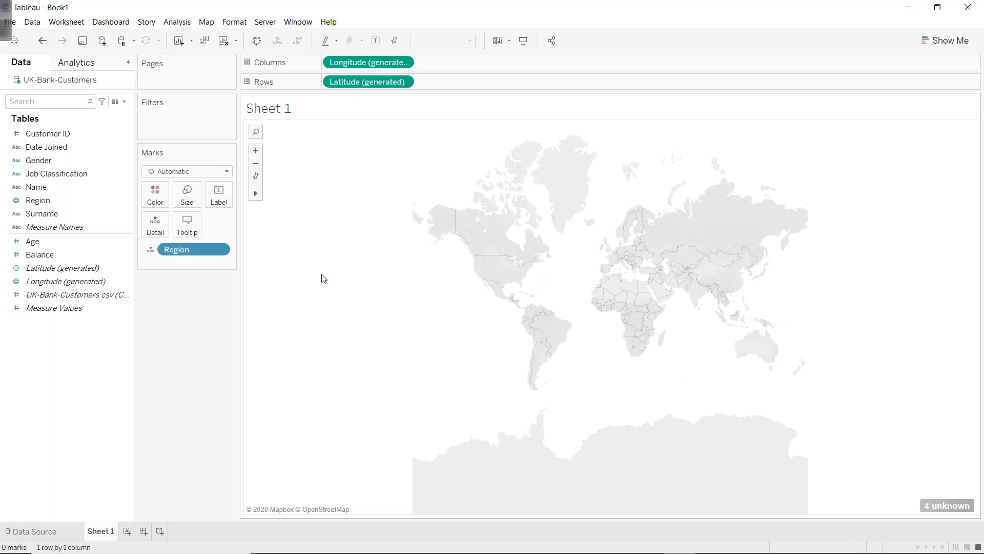
# - Edit the locations of the map's unknown regions and search the fixed country choices for "uni"
pyautogui.click(954, 515)
pyautogui.click(459, 260)
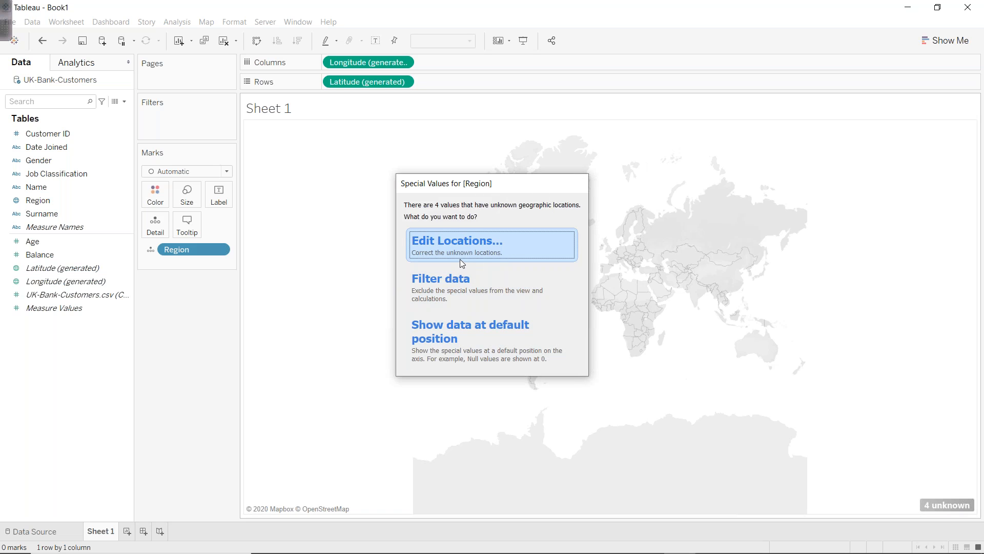
pyautogui.click(463, 183)
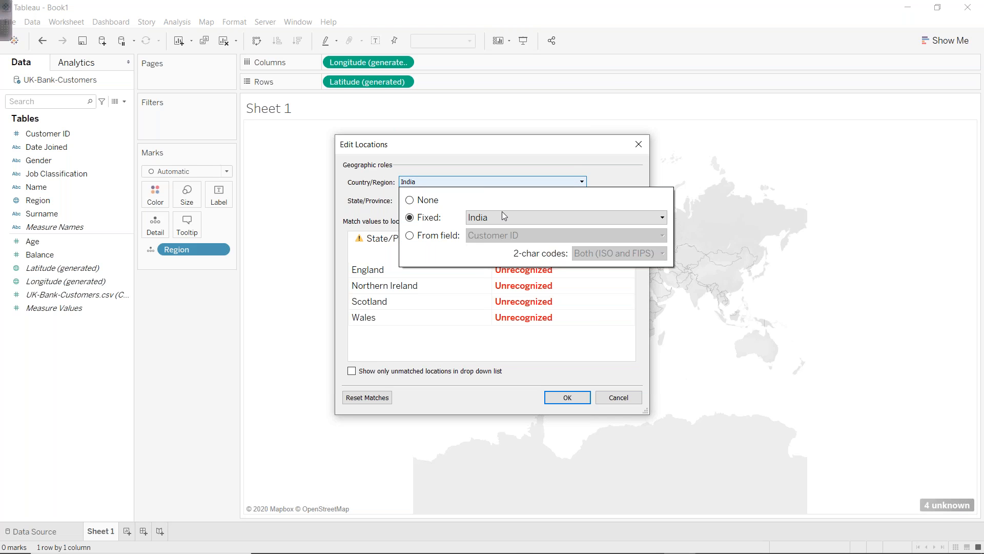
pyautogui.click(503, 213)
pyautogui.write('uni')
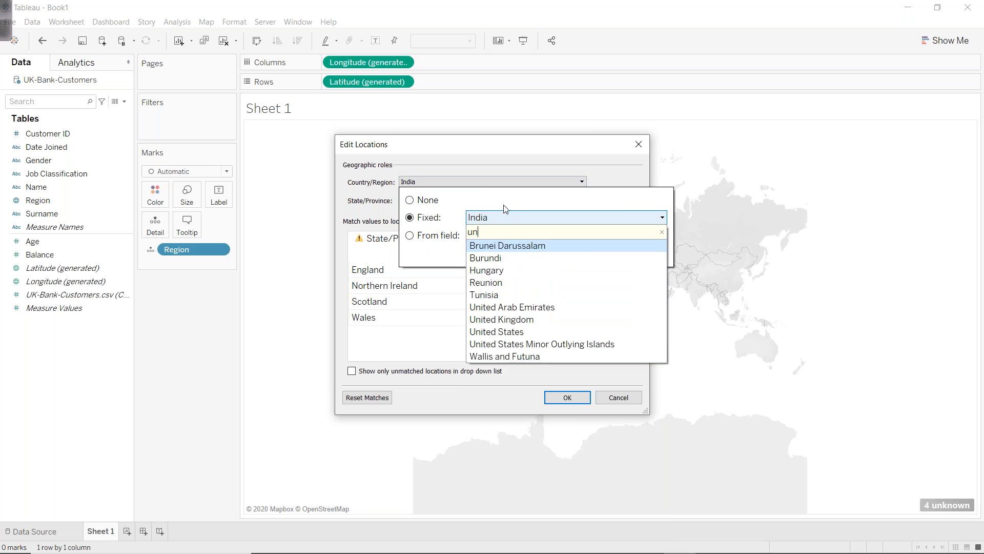
# - Set the map's fixed country to United Kingdom and apply the location changes
pyautogui.click(508, 283)
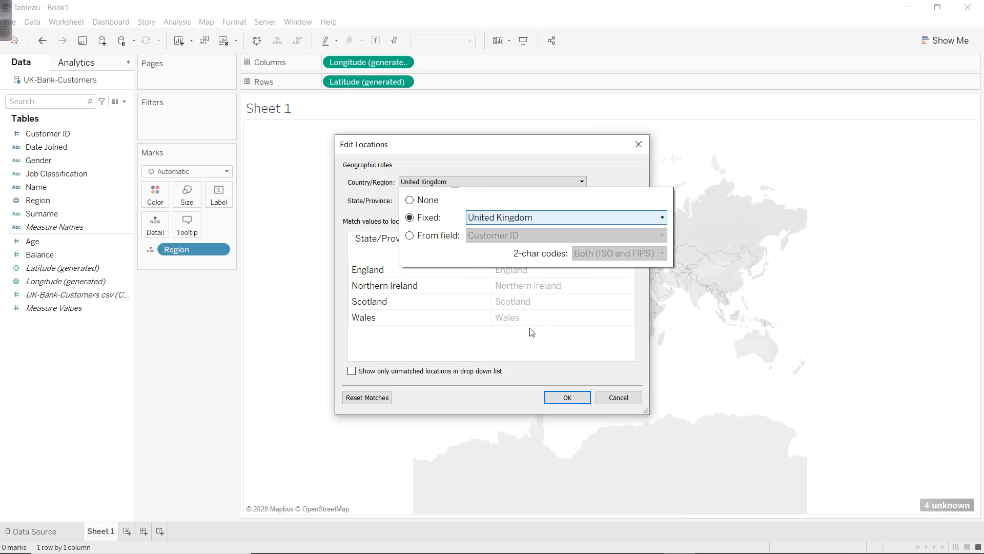
pyautogui.click(568, 394)
pyautogui.click(567, 394)
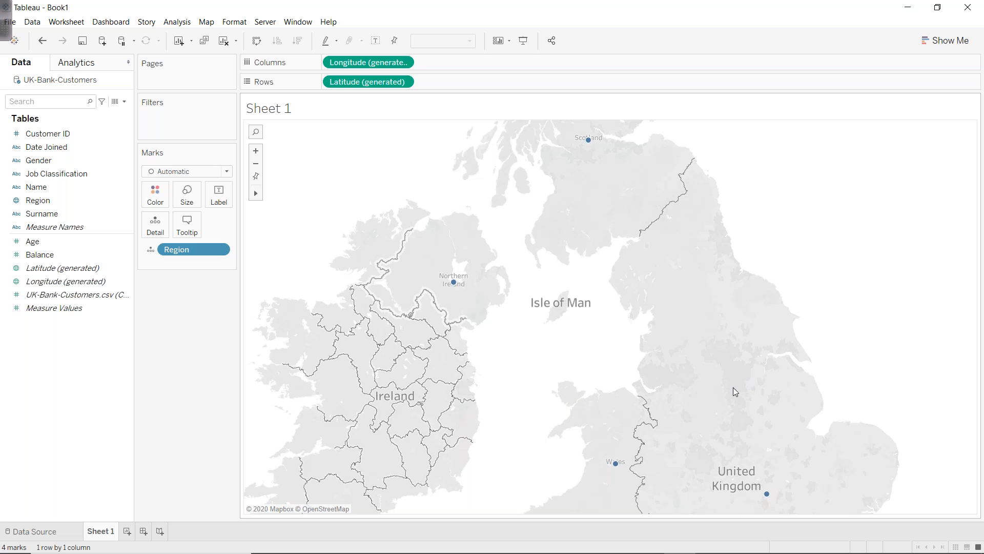
# - Widen the field list and color the map regions by UK-Bank-Customers.csv (Count)
pyautogui.click(65, 308)
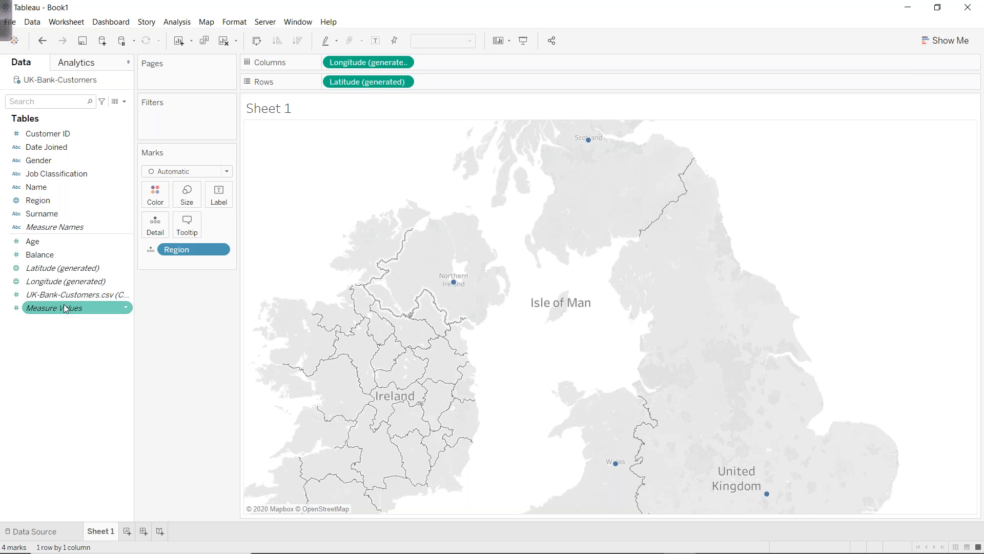
pyautogui.click(59, 296)
pyautogui.moveTo(132, 318); pyautogui.dragTo(158, 318)
pyautogui.keyDown('ctrl'); pyautogui.click(81, 309); pyautogui.keyUp('ctrl')
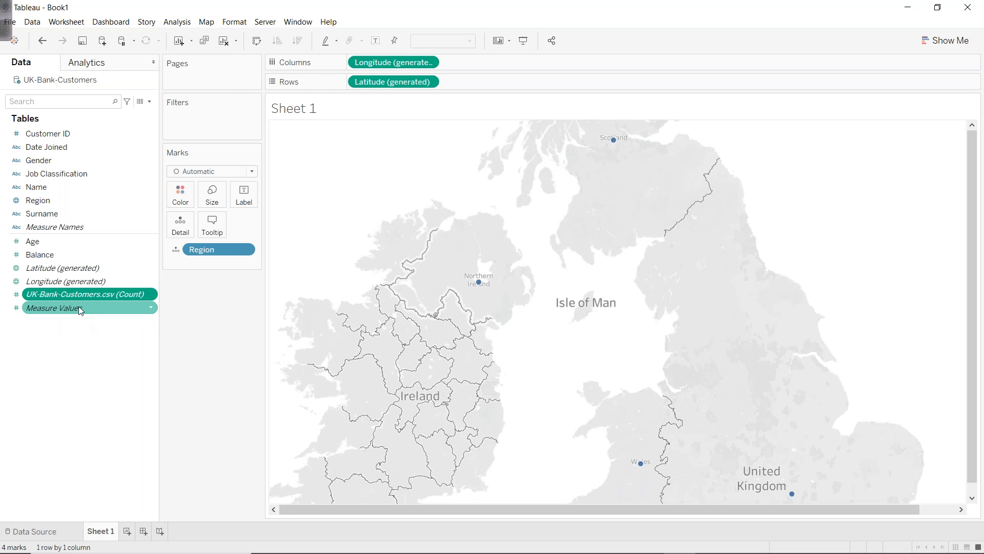
pyautogui.click(114, 299)
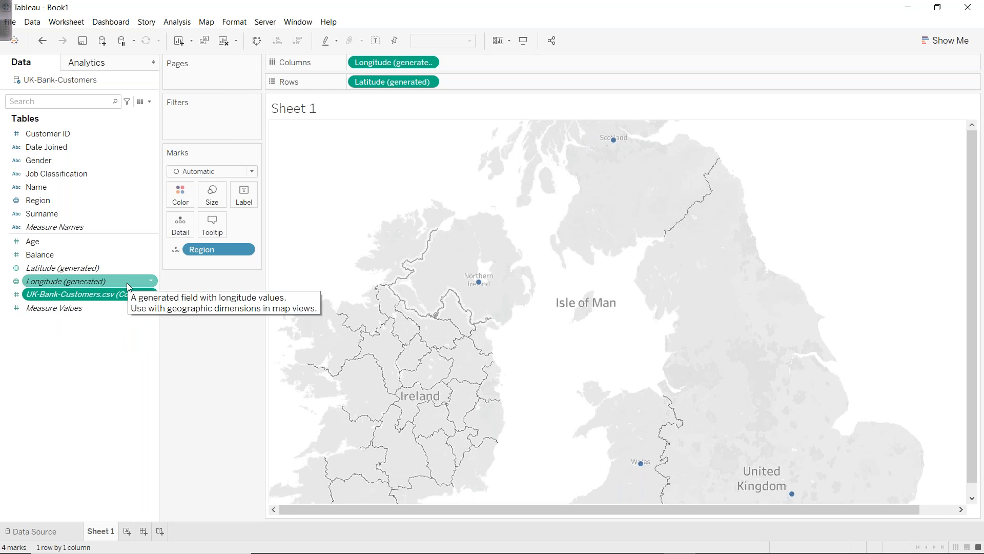
pyautogui.moveTo(95, 296); pyautogui.dragTo(163, 240)
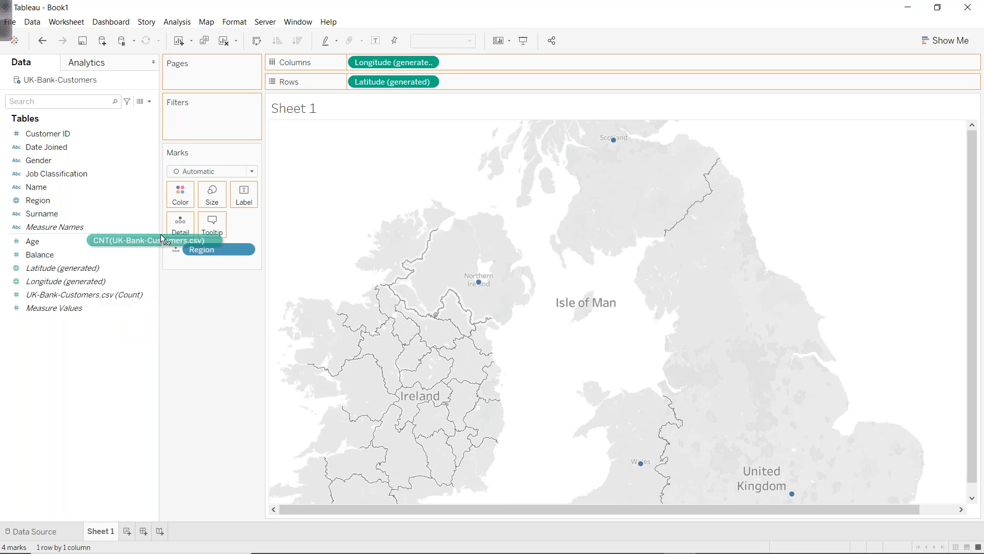
pyautogui.moveTo(163, 240); pyautogui.dragTo(180, 194)
pyautogui.click(782, 512)
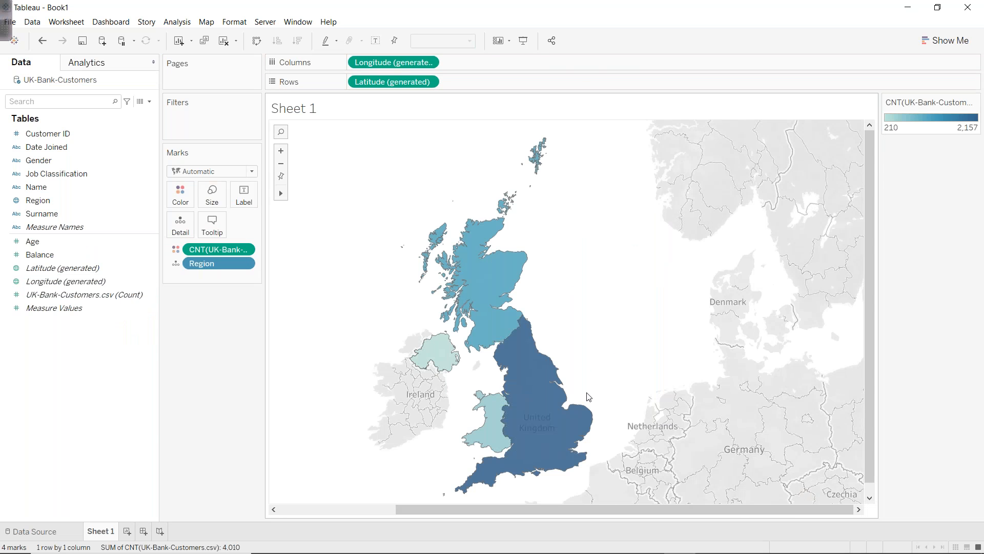
# - Move the customer count color legend beneath the Marks card and adjust the widths of the field list and card area
pyautogui.moveTo(925, 102); pyautogui.dragTo(208, 306)
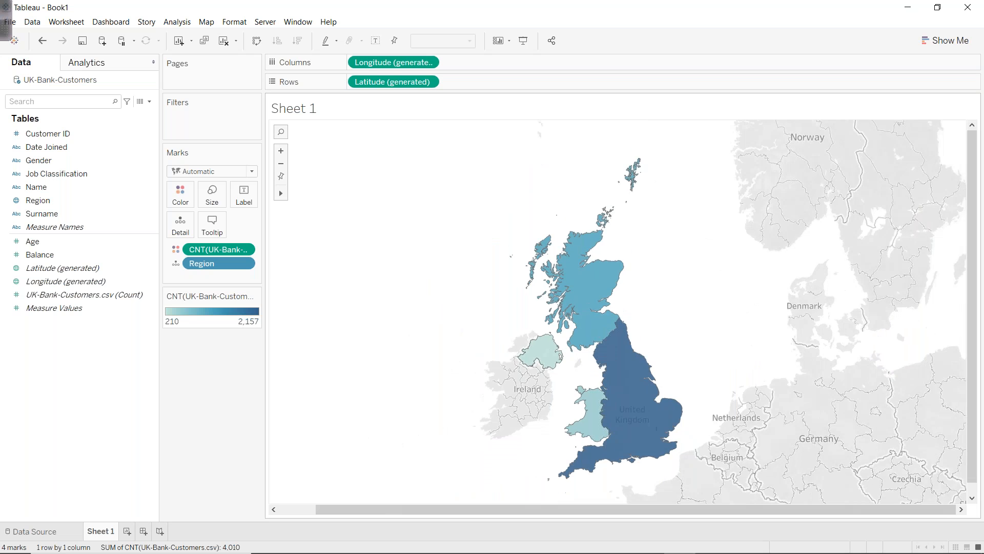
pyautogui.scroll(-4, 569, 353)
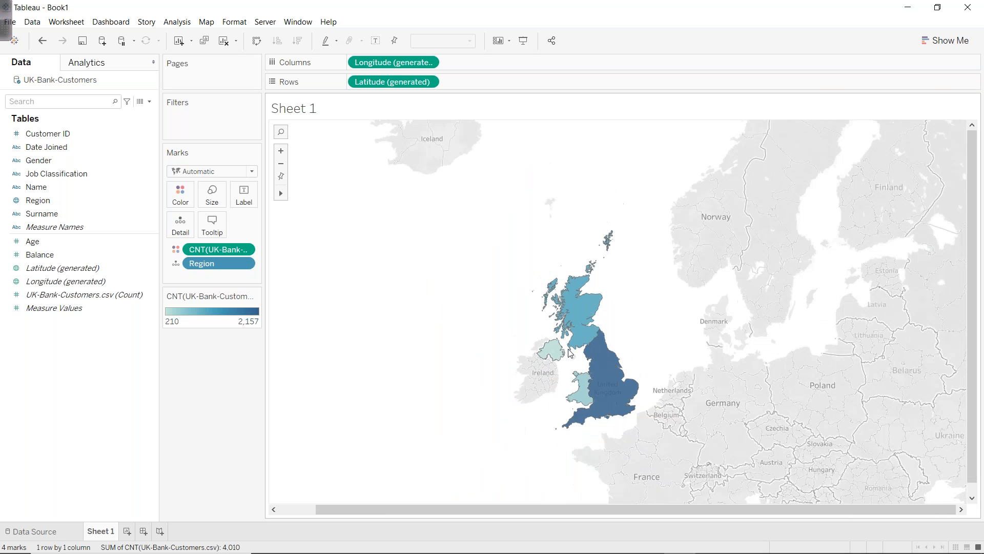
pyautogui.scroll(2, 570, 352)
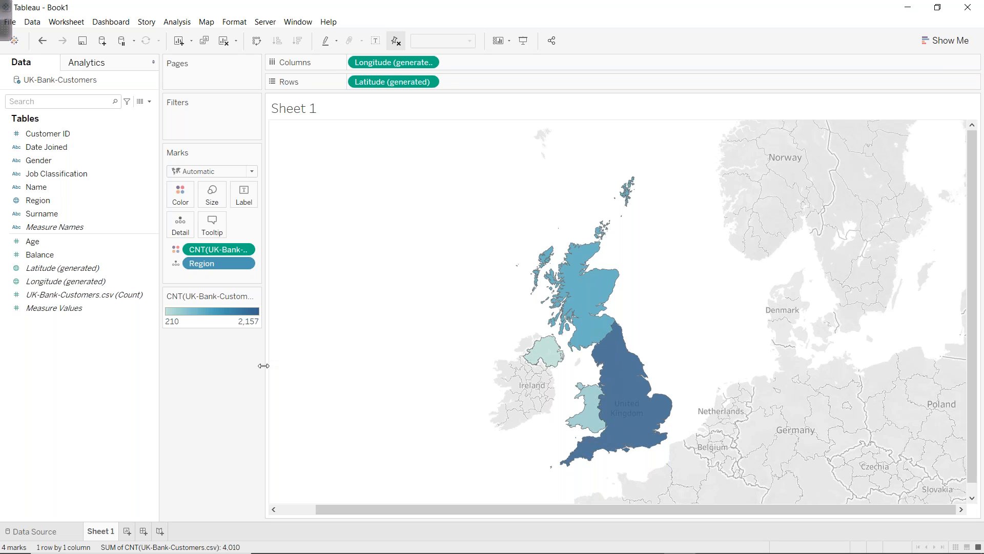
pyautogui.moveTo(264, 366); pyautogui.dragTo(228, 366)
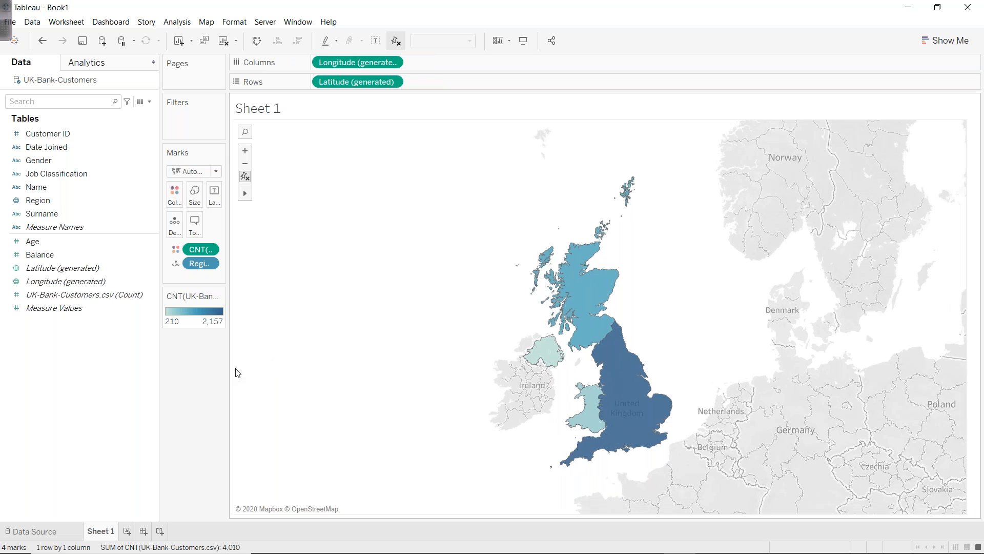
pyautogui.moveTo(158, 367); pyautogui.dragTo(108, 365)
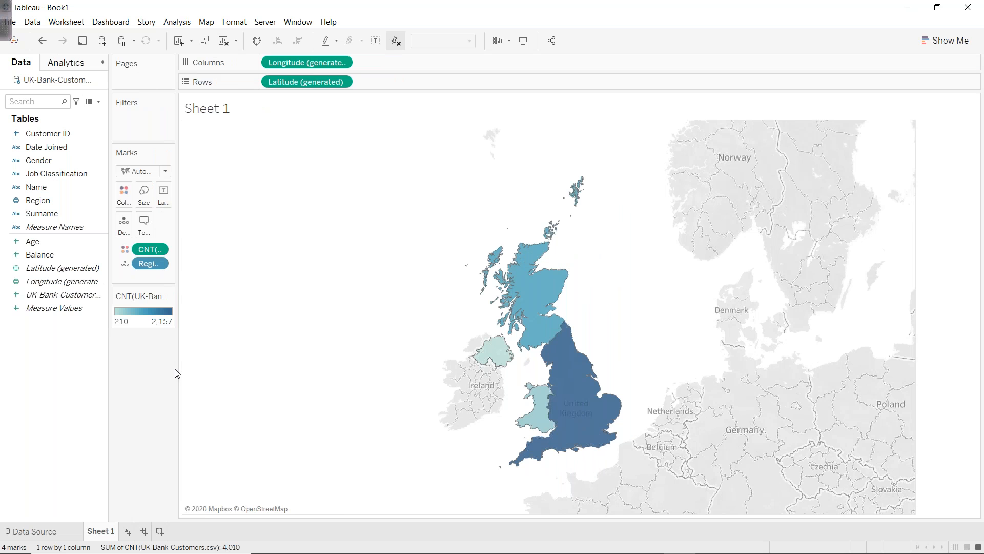
pyautogui.moveTo(178, 372); pyautogui.dragTo(233, 372)
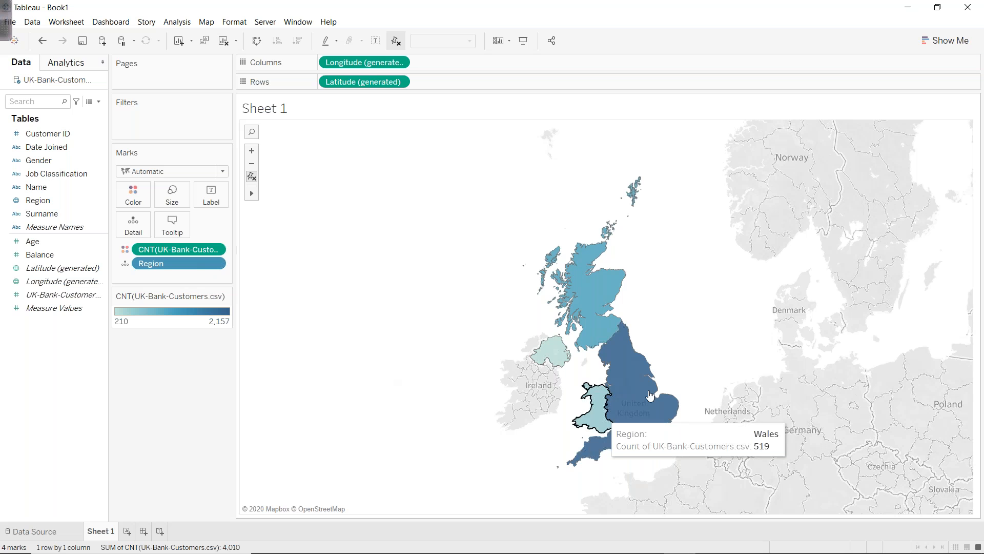
# - Label each region on the map with UK-Bank-Customers.csv (Count)
pyautogui.moveTo(638, 393)
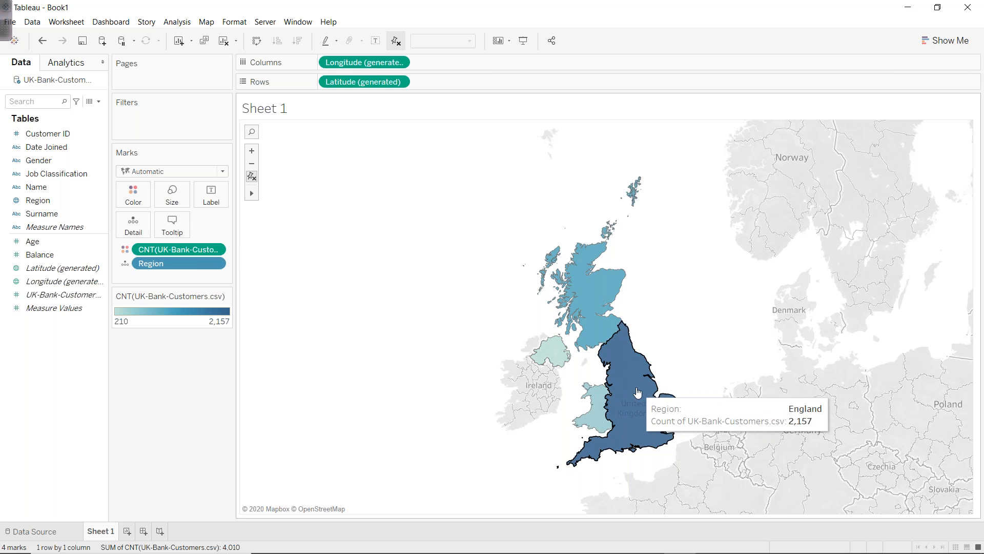
pyautogui.moveTo(603, 302)
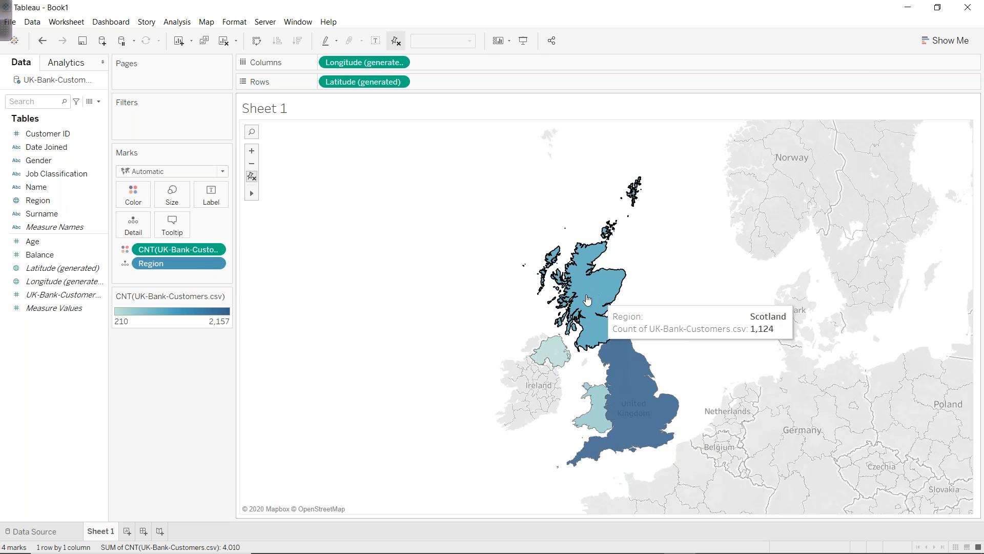
pyautogui.moveTo(603, 324)
pyautogui.moveTo(564, 363)
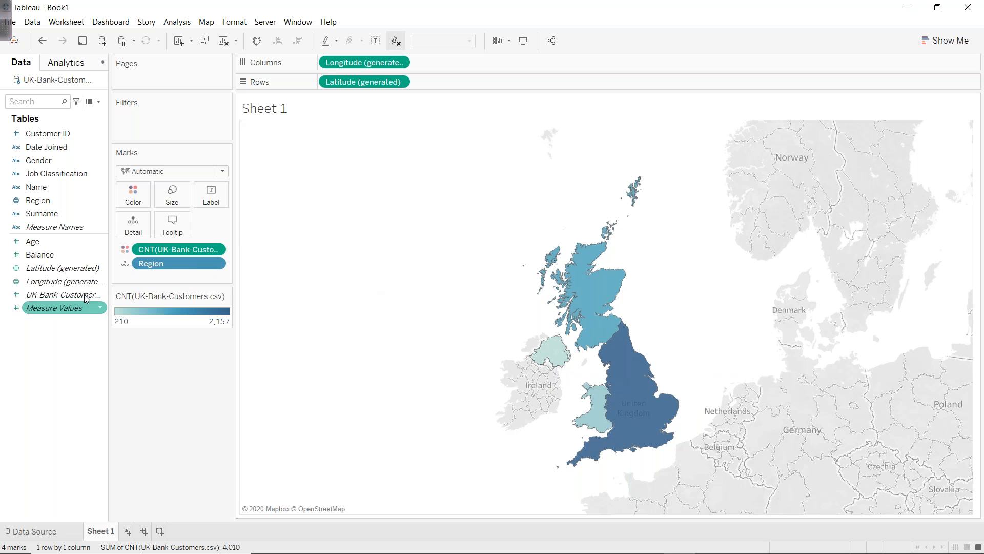
pyautogui.moveTo(68, 300); pyautogui.dragTo(210, 195)
pyautogui.click(211, 194)
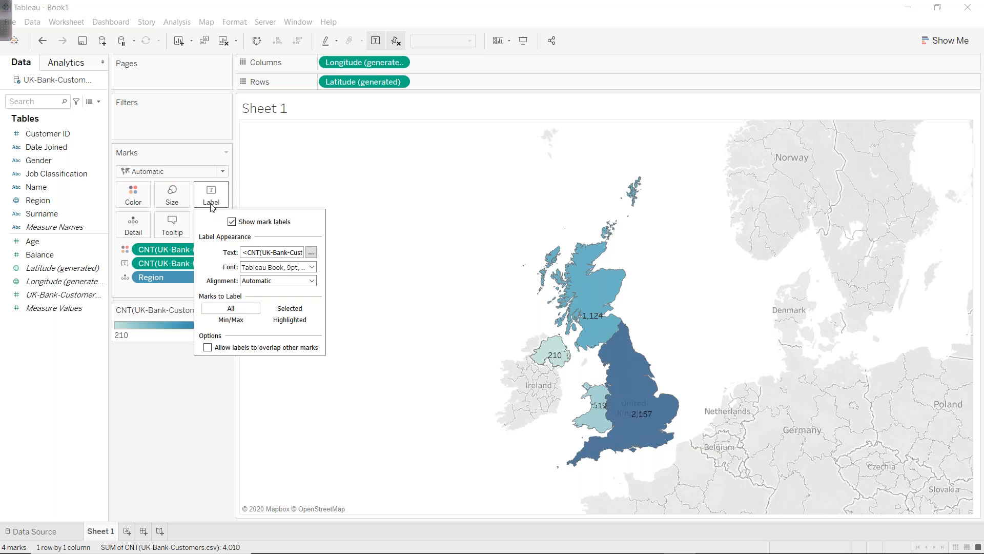
pyautogui.click(683, 303)
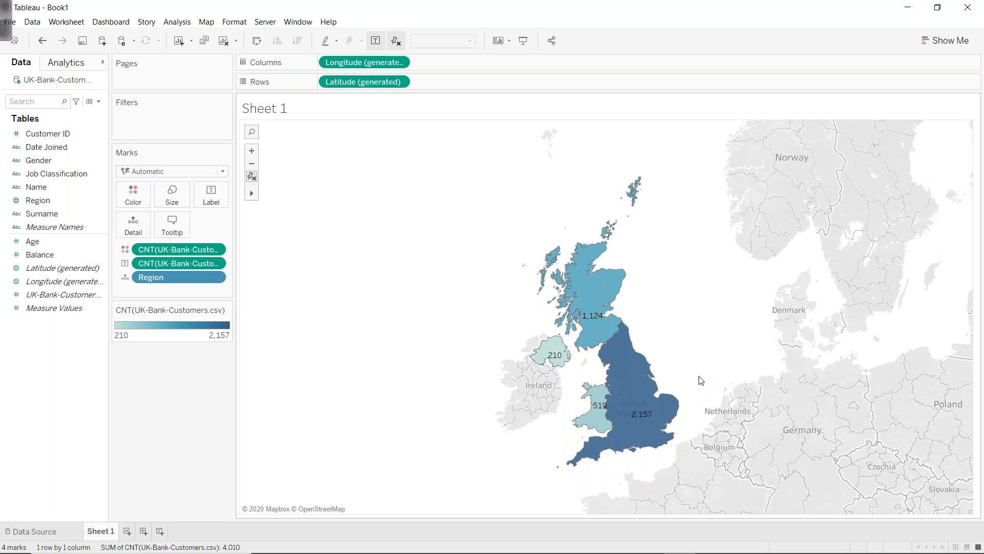
# - Switch to the PowerPoint brief and highlight the requirement on the distribution of customers by Age and Bank balance
pyautogui.moveTo(600, 424)
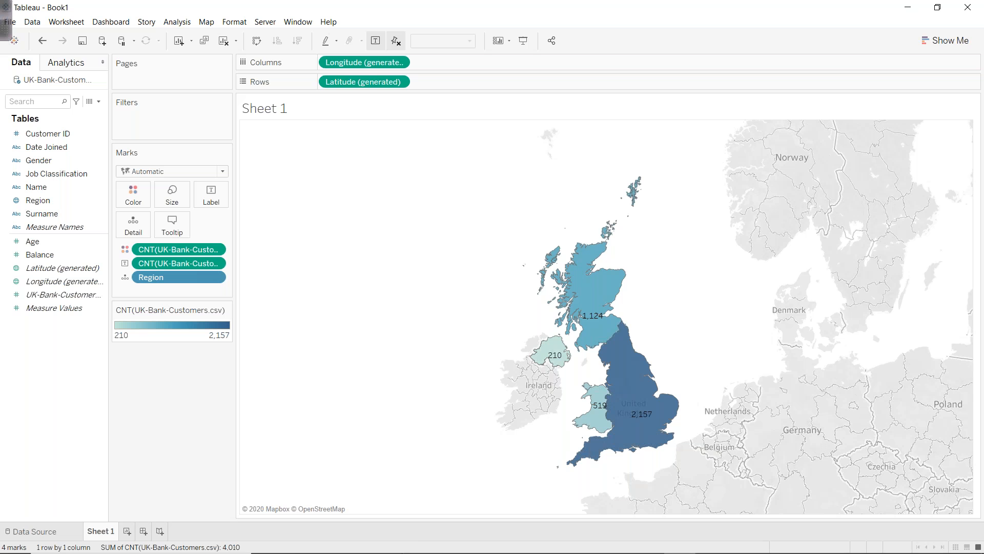
pyautogui.click(617, 541)
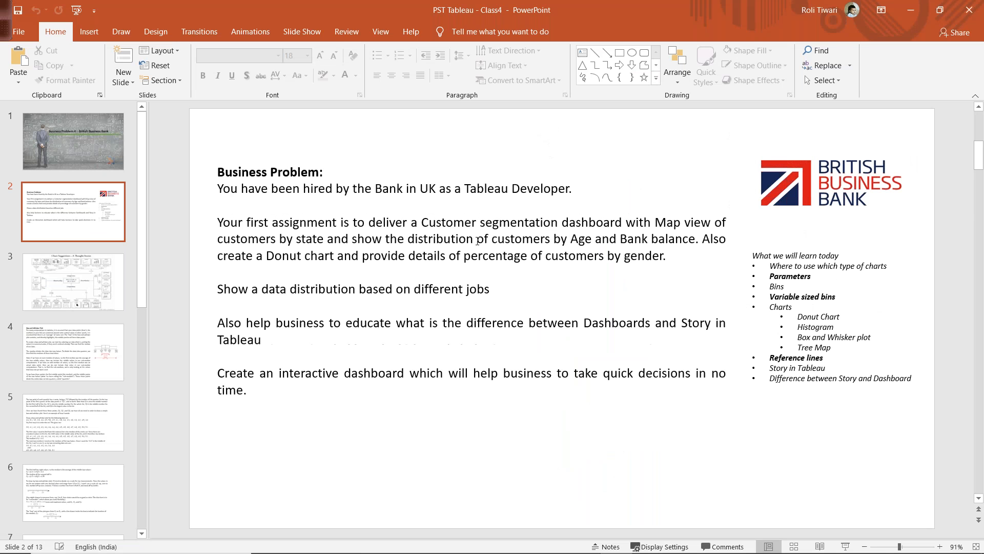
pyautogui.moveTo(475, 241); pyautogui.dragTo(650, 240)
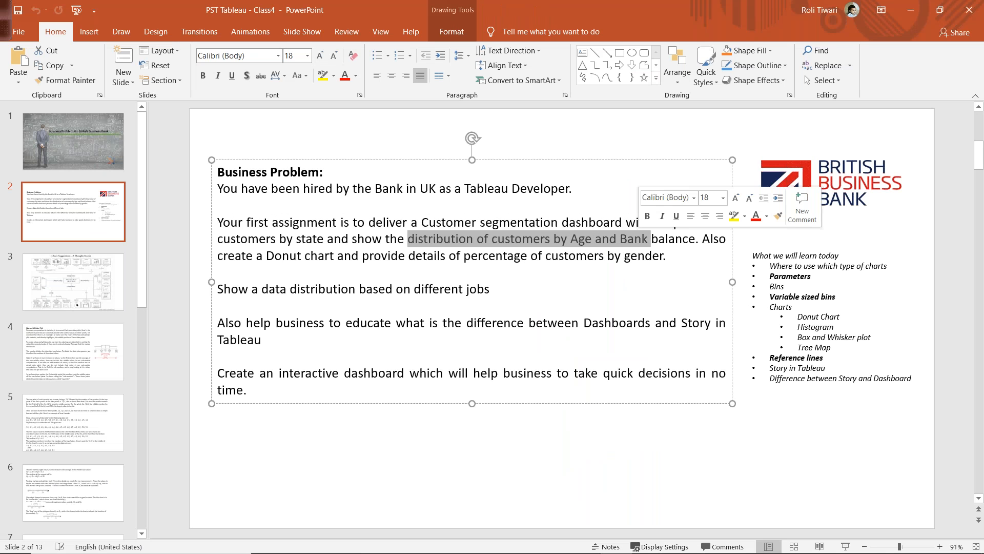
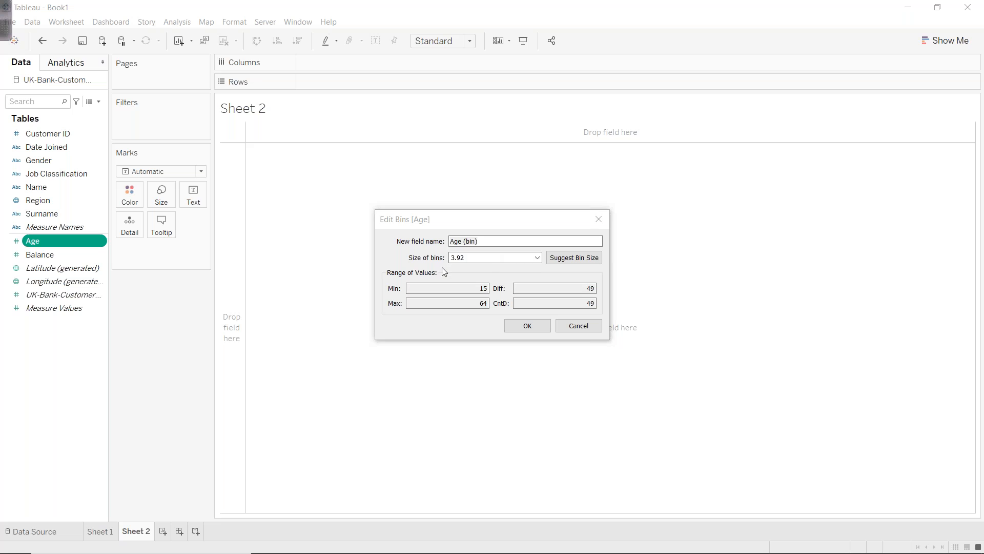
# - Create the Age (bin) field with a bin size of 5
pyautogui.click(502, 258)
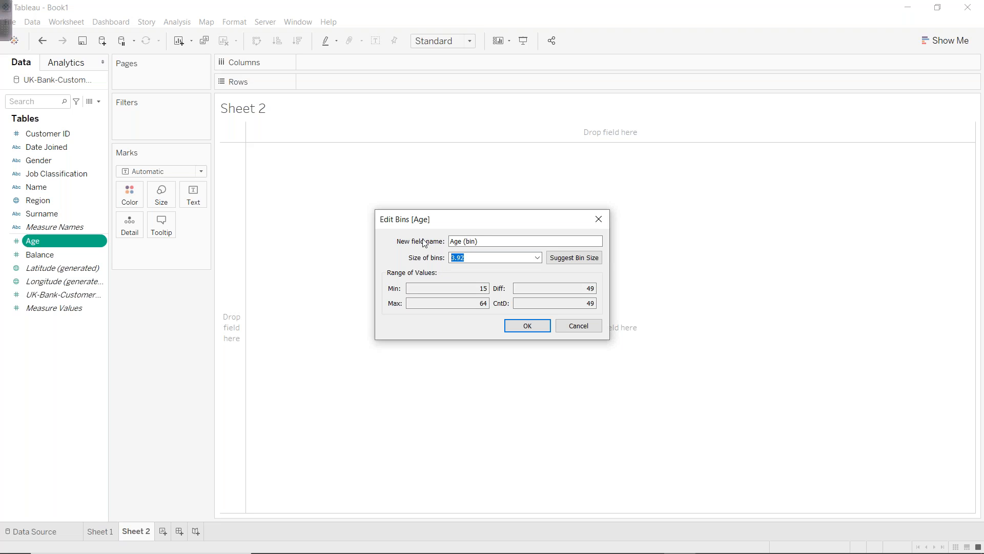
pyautogui.write('5')
pyautogui.press('Return')
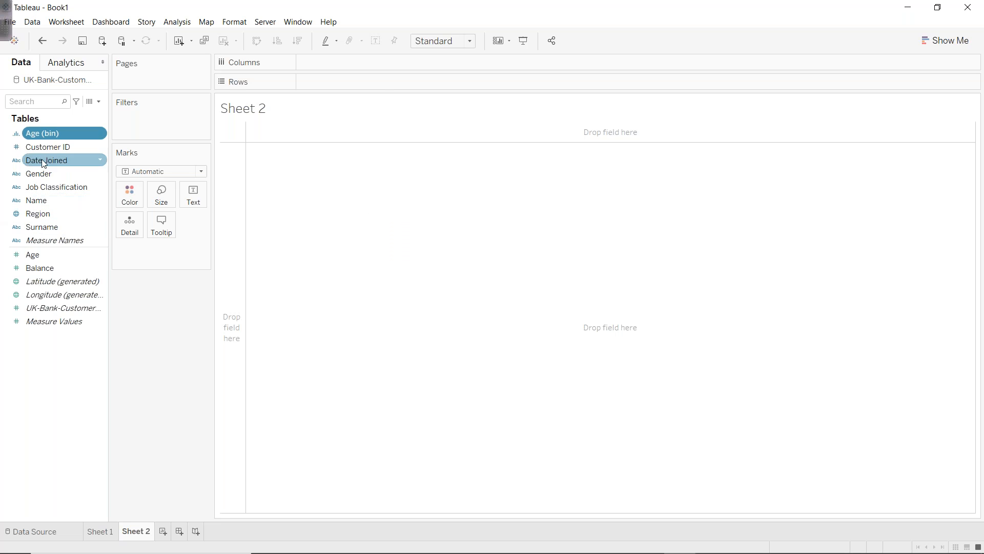
# - Build a histogram with Age (bin) in columns and the customer count in rows, fitted to Entire View
pyautogui.doubleClick(48, 139)
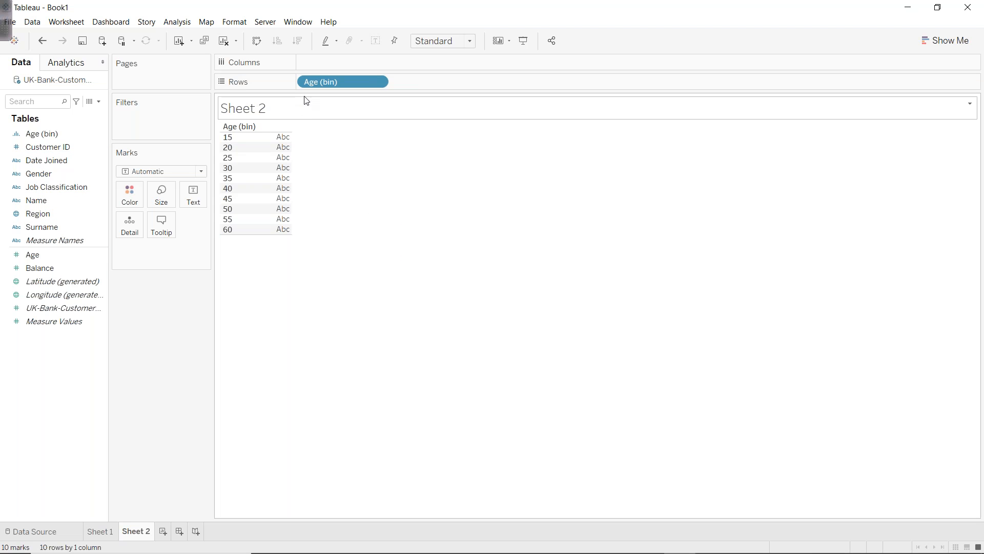
pyautogui.moveTo(320, 90); pyautogui.dragTo(321, 60)
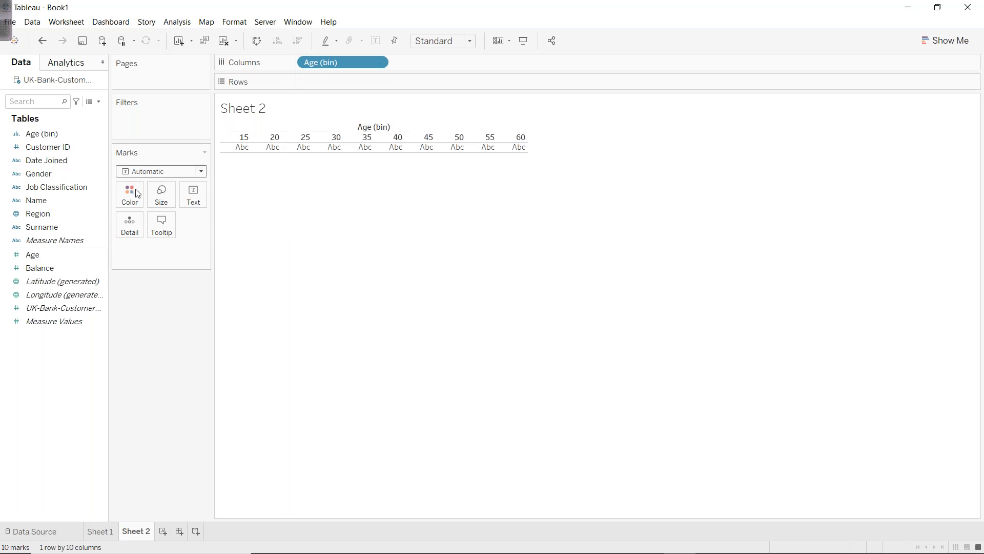
pyautogui.moveTo(45, 308); pyautogui.dragTo(310, 83)
pyautogui.click(441, 41)
pyautogui.click(434, 88)
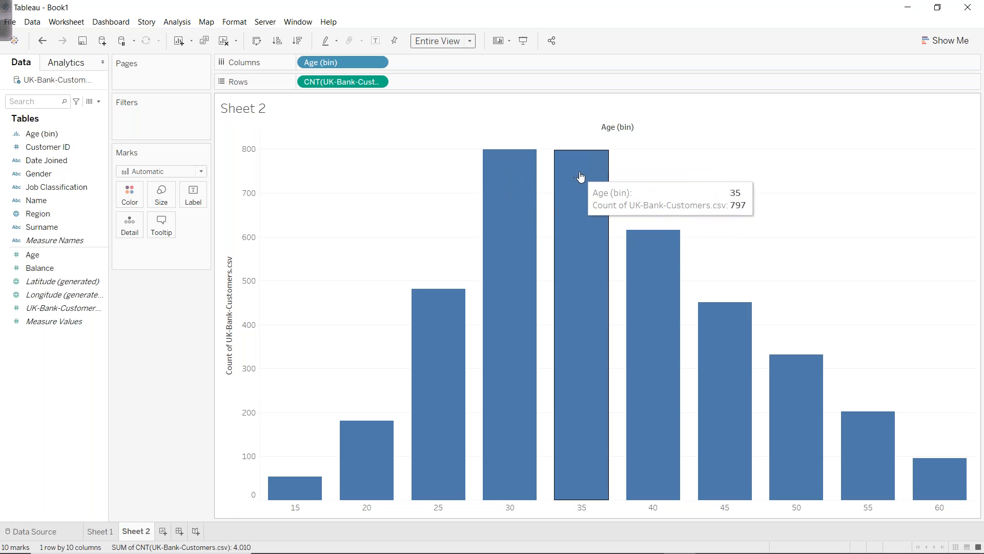
# - Highlight the 30 and 35 age bars in the histogram together, and clear the selection
pyautogui.moveTo(620, 158); pyautogui.dragTo(482, 493)
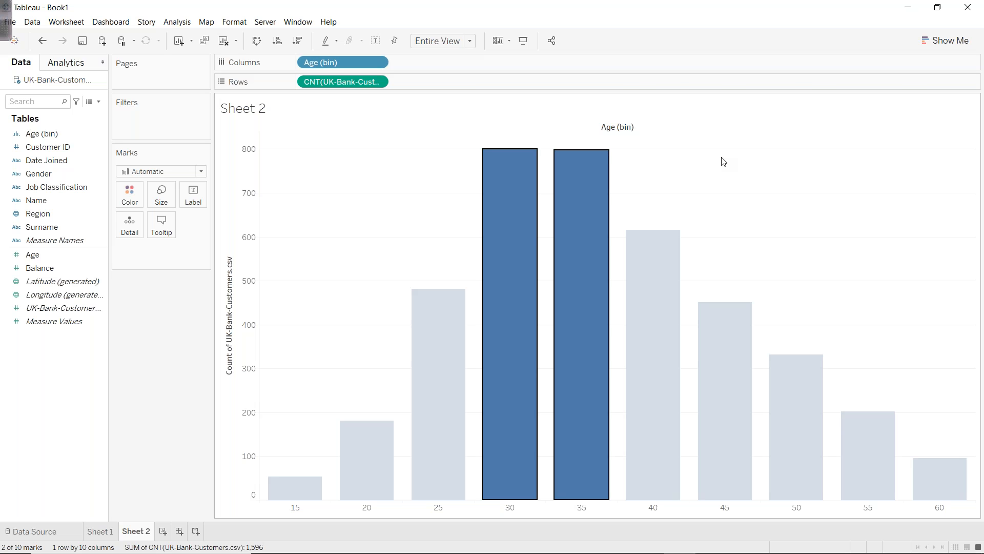
pyautogui.click(720, 182)
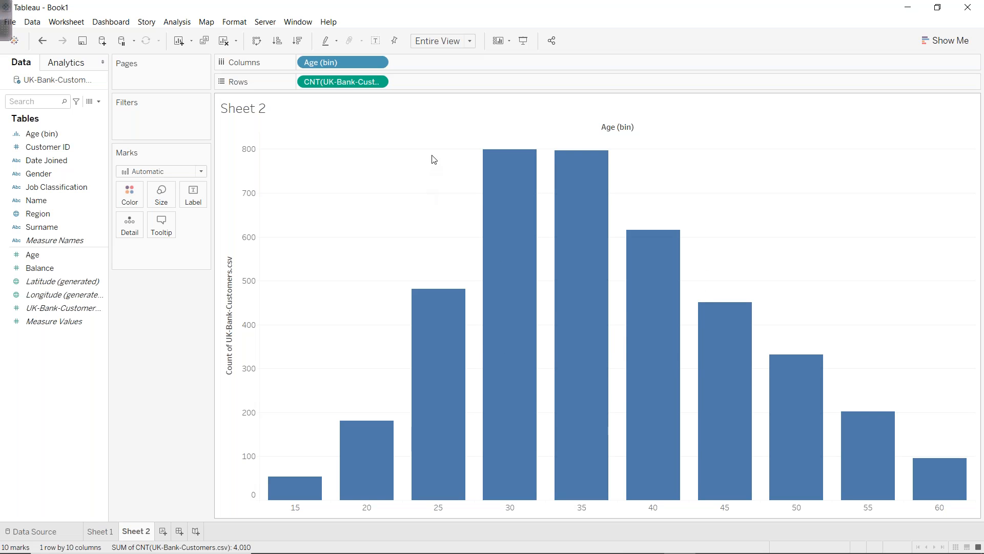
# - Edit the Age (bin) field and choose to create a new parameter for its bin size
pyautogui.click(53, 134)
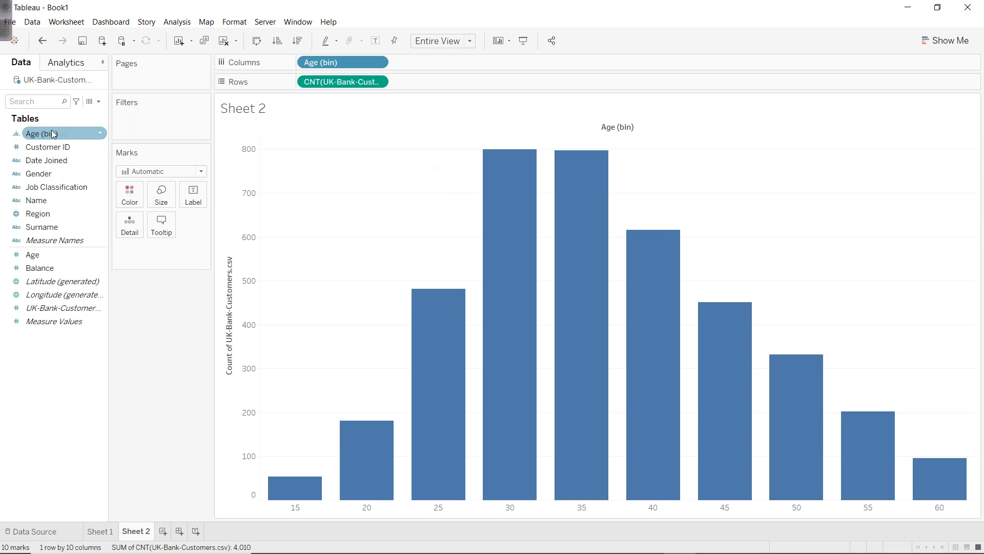
pyautogui.click(46, 145)
pyautogui.rightClick(43, 134)
pyautogui.click(82, 189)
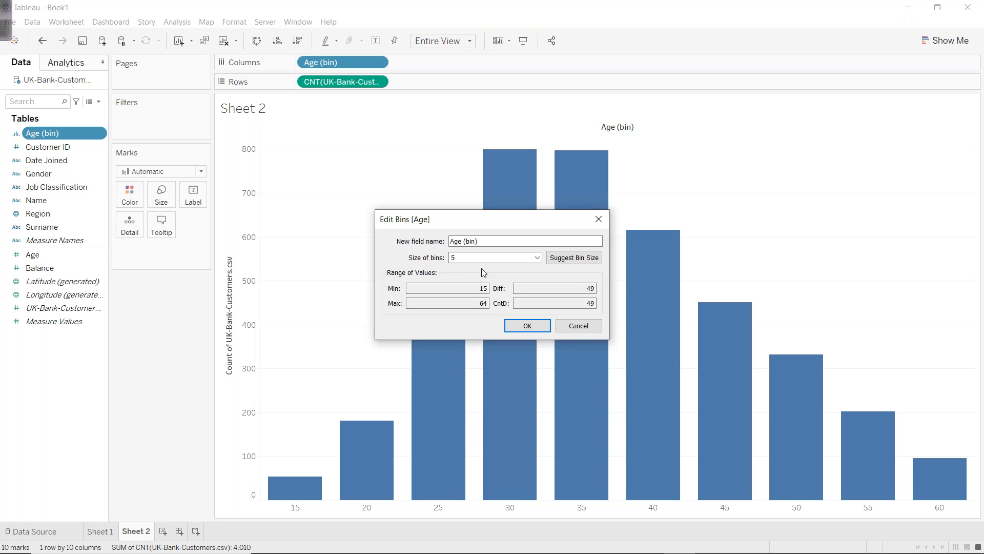
pyautogui.click(537, 259)
pyautogui.click(523, 275)
# - Create the Age (bin) Parameter with a range from minimum 5 to maximum 30 and a step size of 5
pyautogui.moveTo(410, 153); pyautogui.dragTo(810, 181)
pyautogui.moveTo(763, 332); pyautogui.dragTo(705, 329)
pyautogui.write('5')
pyautogui.press('Tab')
pyautogui.press('Tab')
pyautogui.write('30')
pyautogui.press('Tab')
pyautogui.press('Tab')
pyautogui.write('5')
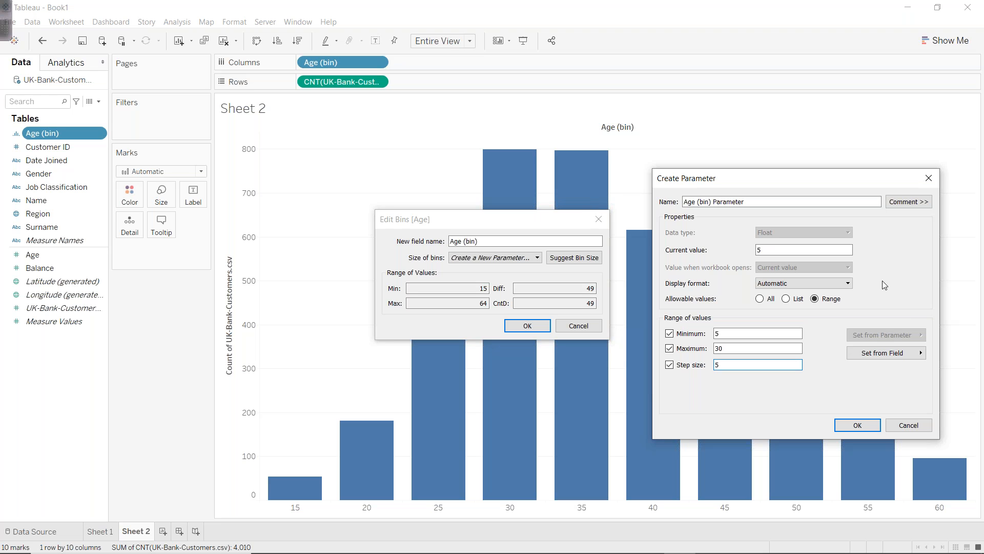
pyautogui.moveTo(722, 365); pyautogui.dragTo(714, 365)
pyautogui.write('2')
pyautogui.press('BackSpace')
pyautogui.write('5')
pyautogui.click(854, 424)
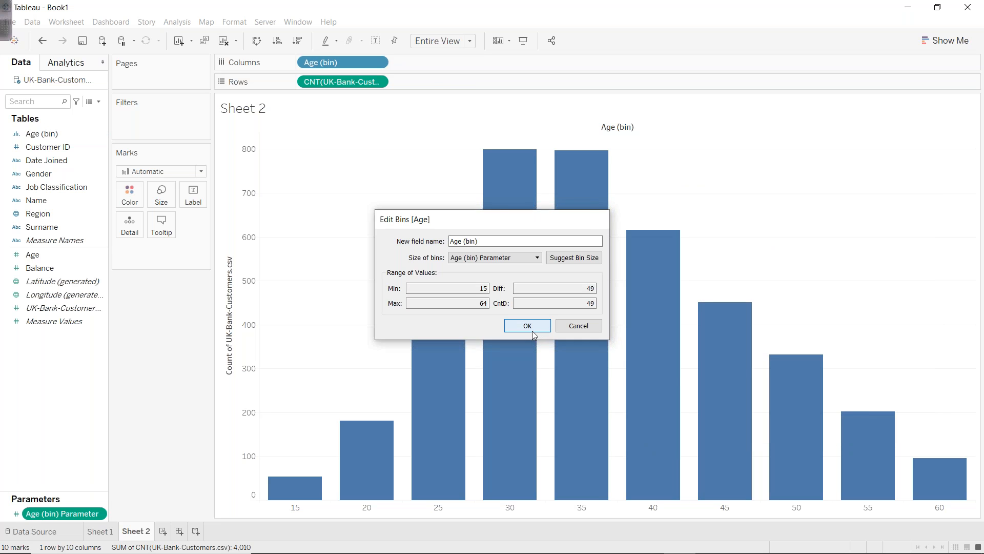
# - Apply the parameter-based bin size and show the Age (bin) Parameter control on the sheet
pyautogui.click(531, 329)
pyautogui.rightClick(37, 517)
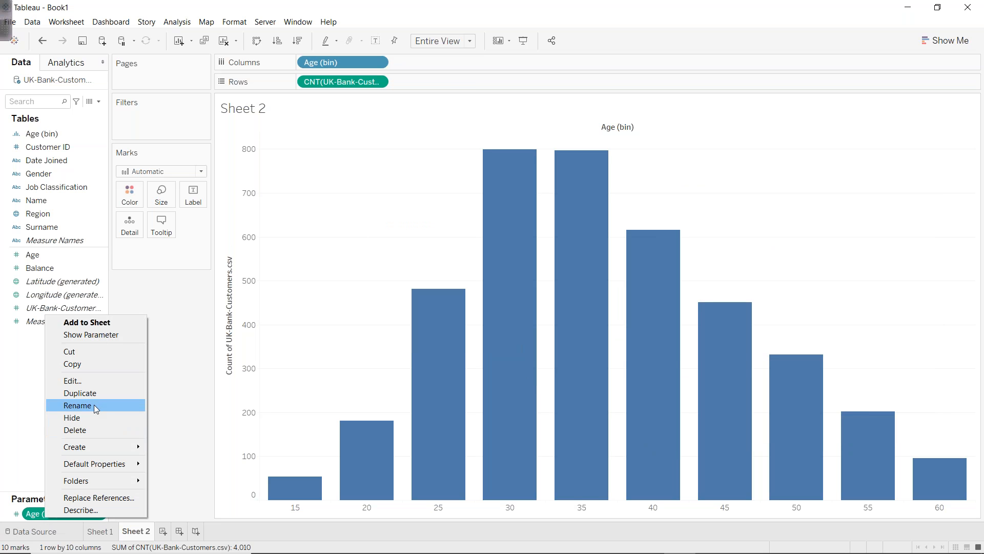
pyautogui.click(79, 334)
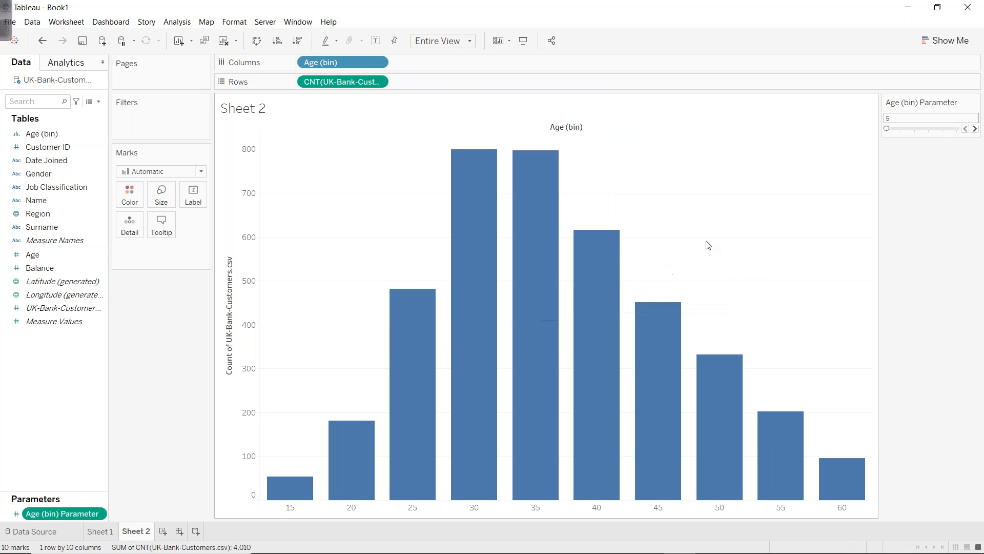
# - Test the age histogram with the Age (bin) Parameter at 20, and return the parameter to 5
pyautogui.moveTo(898, 135); pyautogui.dragTo(935, 131)
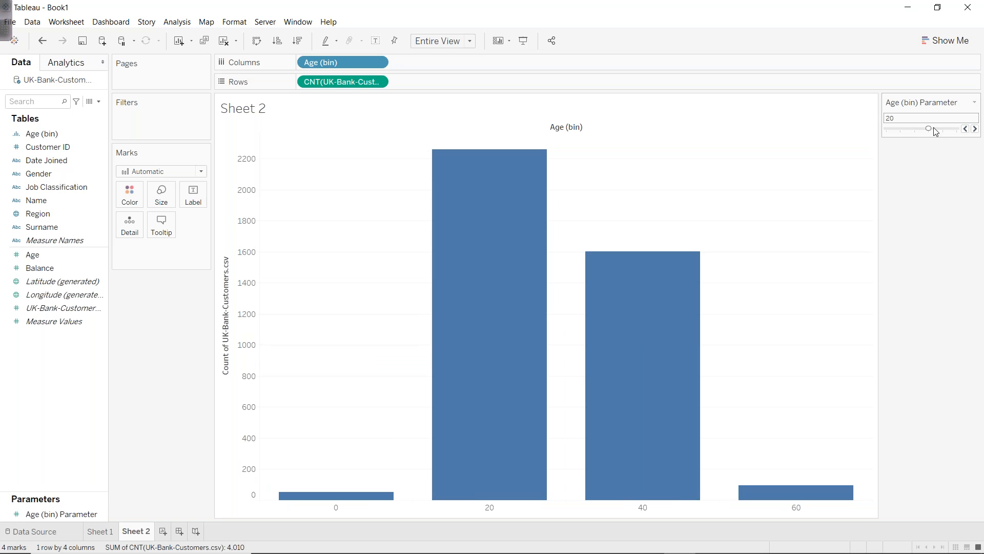
pyautogui.moveTo(934, 130); pyautogui.dragTo(887, 130)
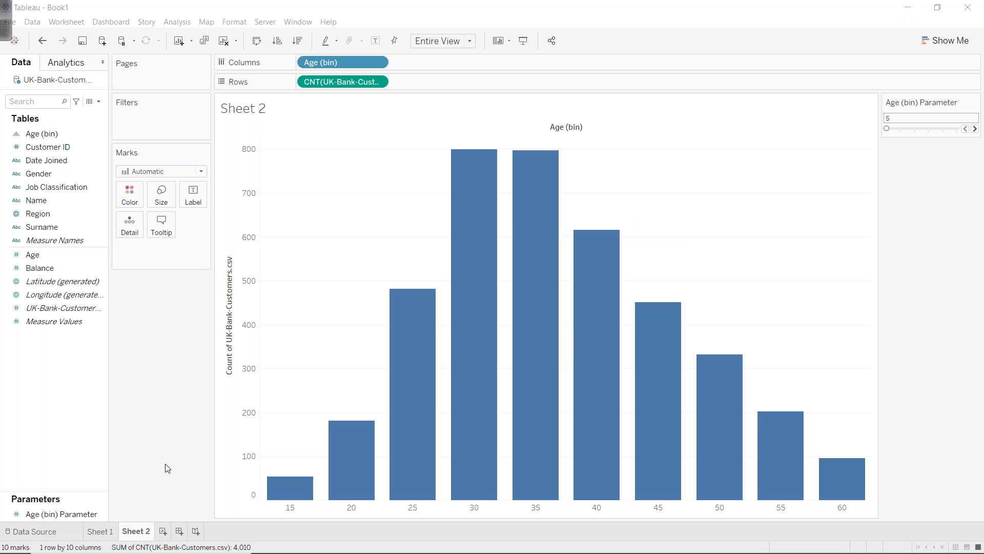
# - Start creating bins from the Balance field and choose to create a new parameter for the bin size
pyautogui.click(44, 270)
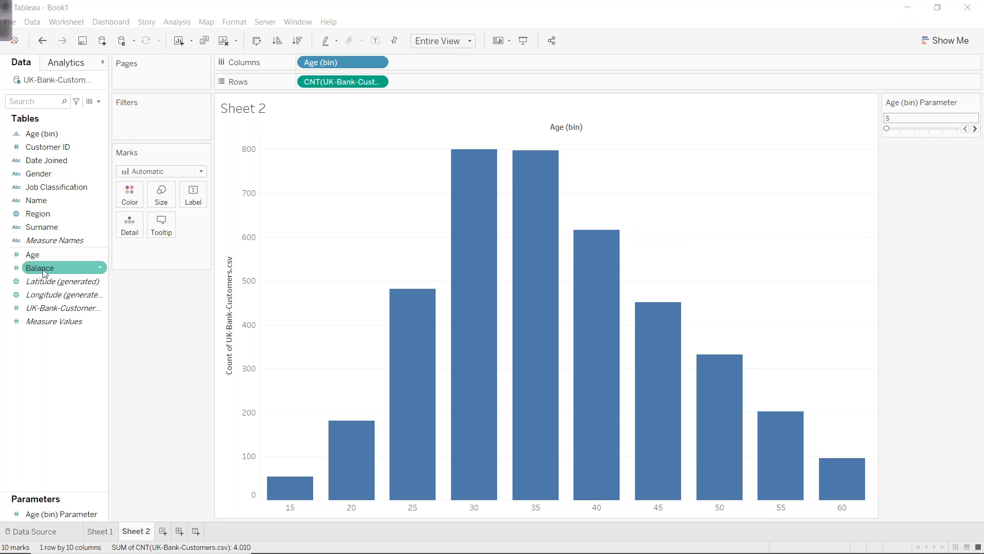
pyautogui.rightClick(44, 270)
pyautogui.moveTo(94, 349)
pyautogui.click(181, 373)
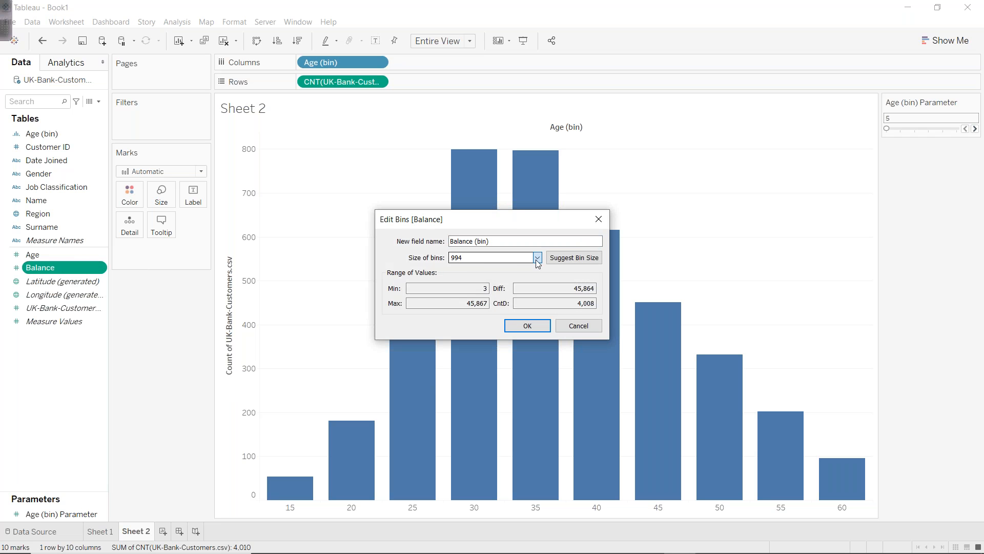
pyautogui.click(536, 260)
pyautogui.click(508, 280)
pyautogui.click(536, 258)
pyautogui.click(486, 277)
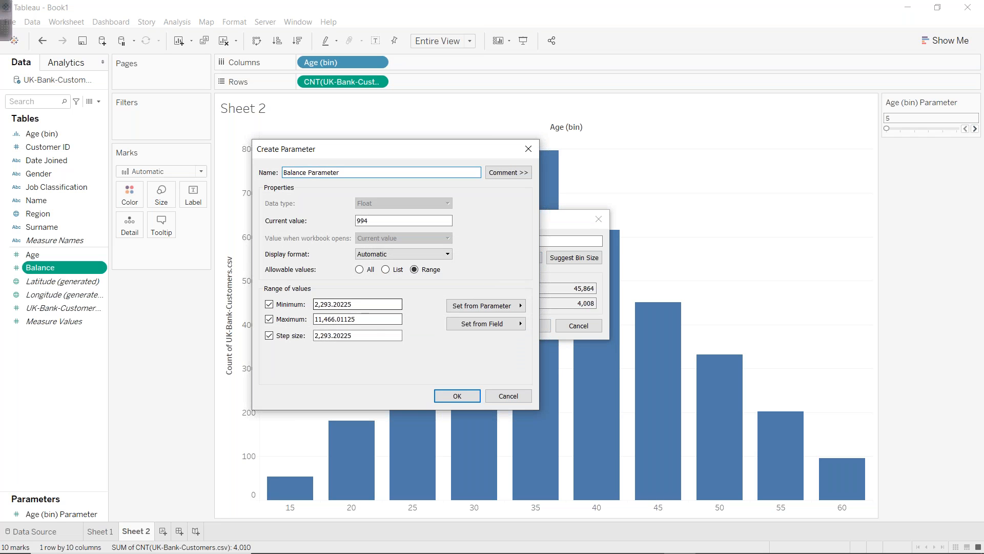
# - Create the Balance Parameter with a range from minimum 2000 to maximum 12000 and a step size of 2000, and confirm the Balance (bin) field
pyautogui.moveTo(365, 303); pyautogui.dragTo(306, 305)
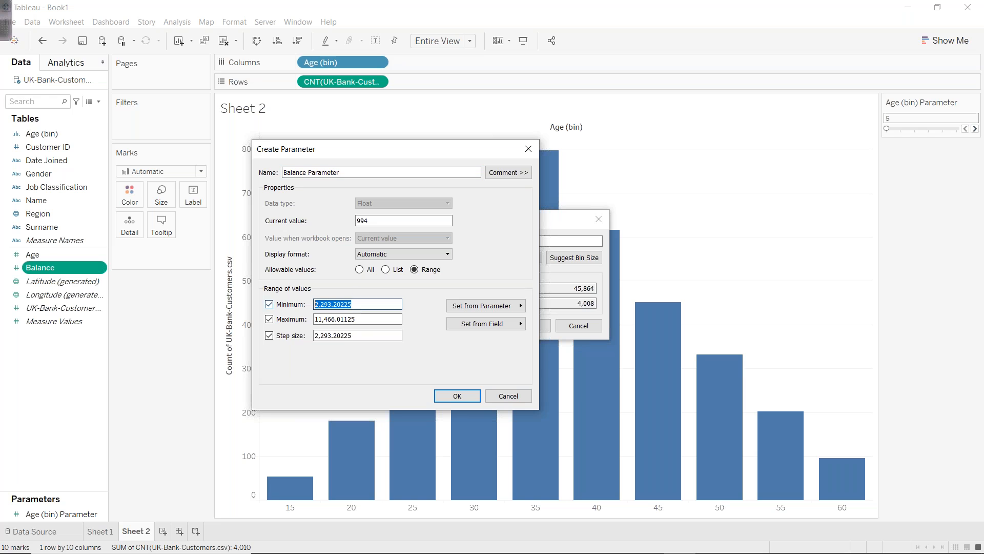
pyautogui.write('2000')
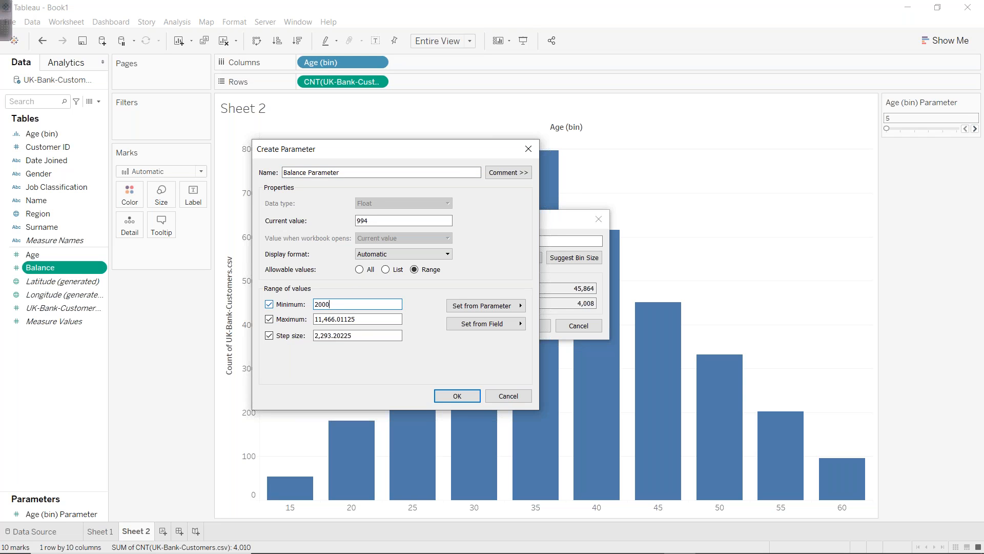
pyautogui.press('Tab')
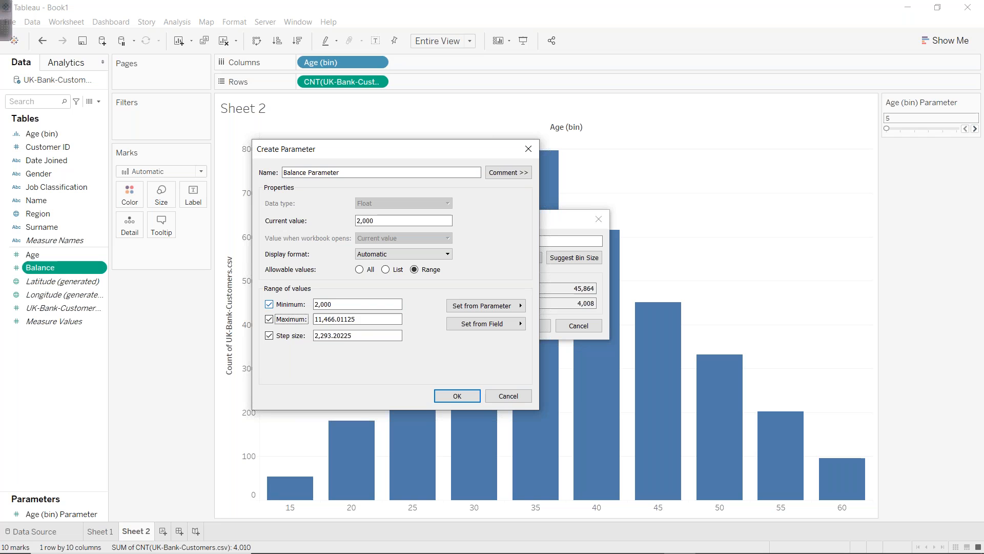
pyautogui.press('Tab')
pyautogui.write('12000')
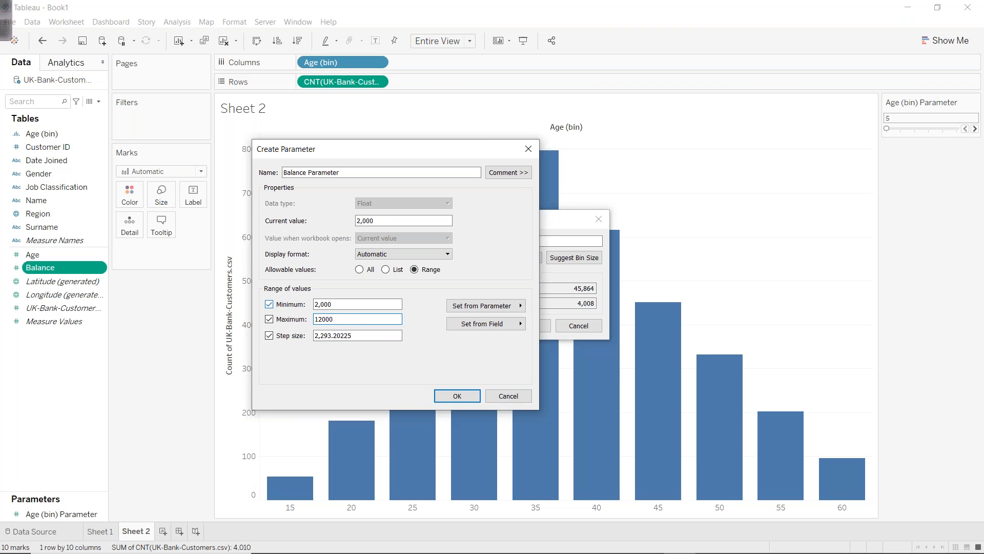
pyautogui.press('Tab')
pyautogui.press('Tab')
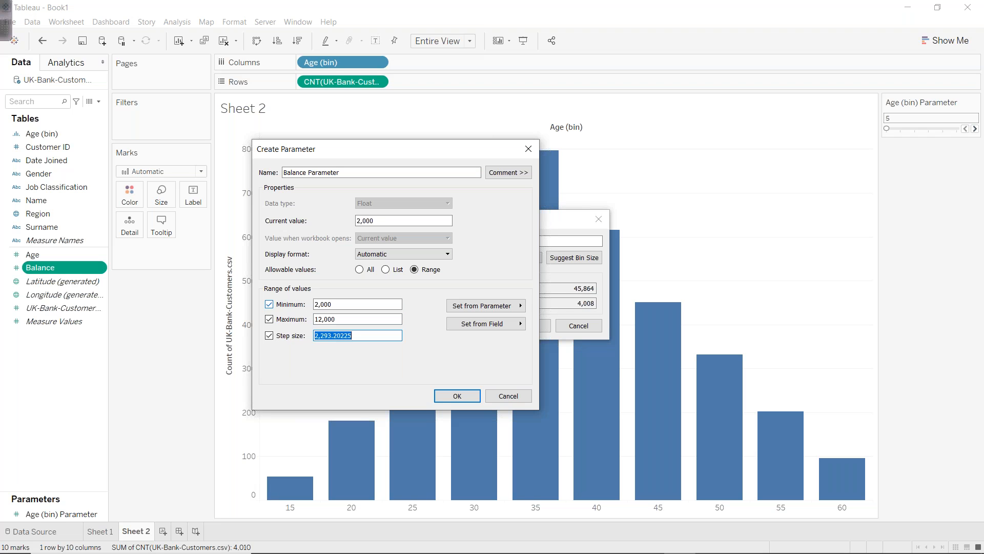
pyautogui.write('2000')
pyautogui.click(444, 395)
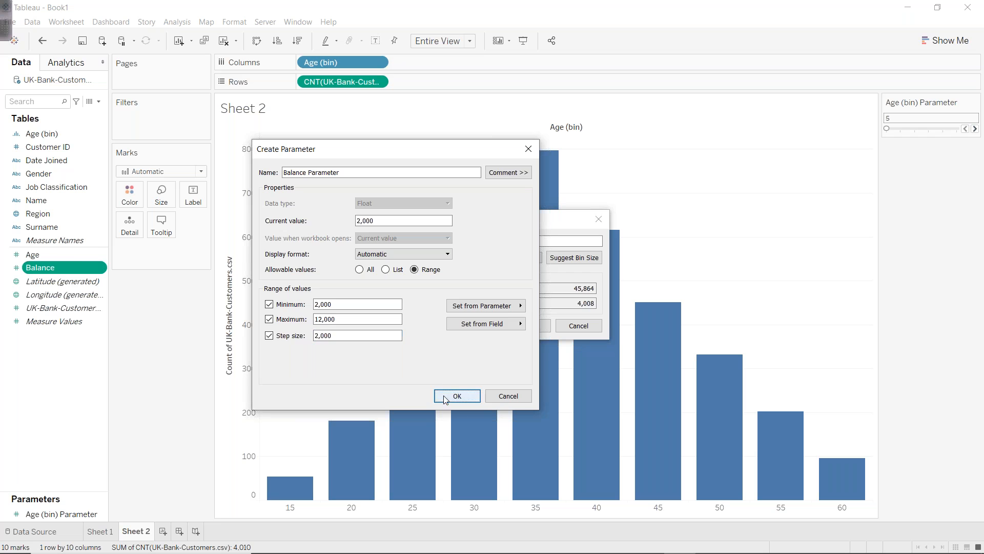
pyautogui.click(527, 326)
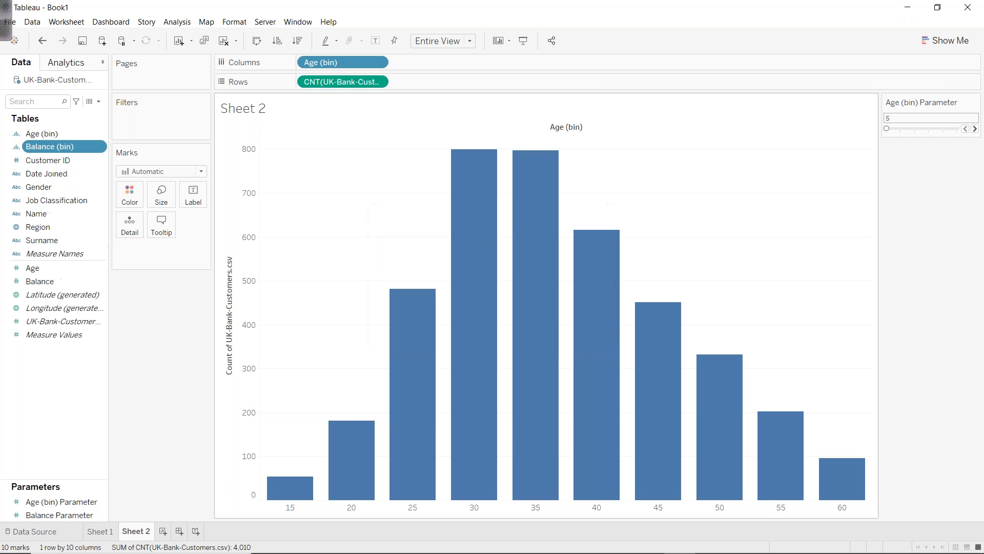
# - On a new worksheet, chart the UK-Bank-Customers count in rows by Balance (bin) in columns, and show the Balance Parameter control
pyautogui.click(163, 531)
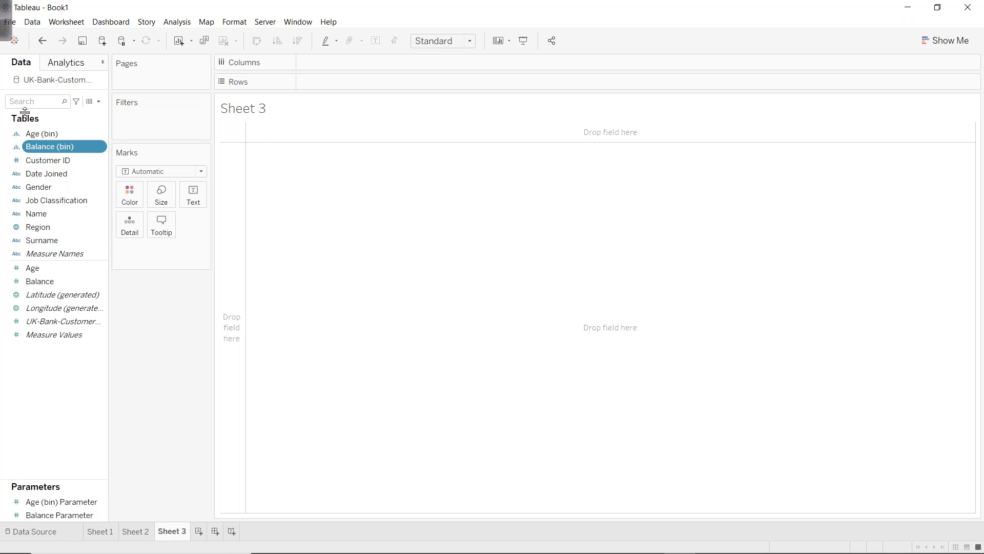
pyautogui.moveTo(54, 147); pyautogui.dragTo(325, 67)
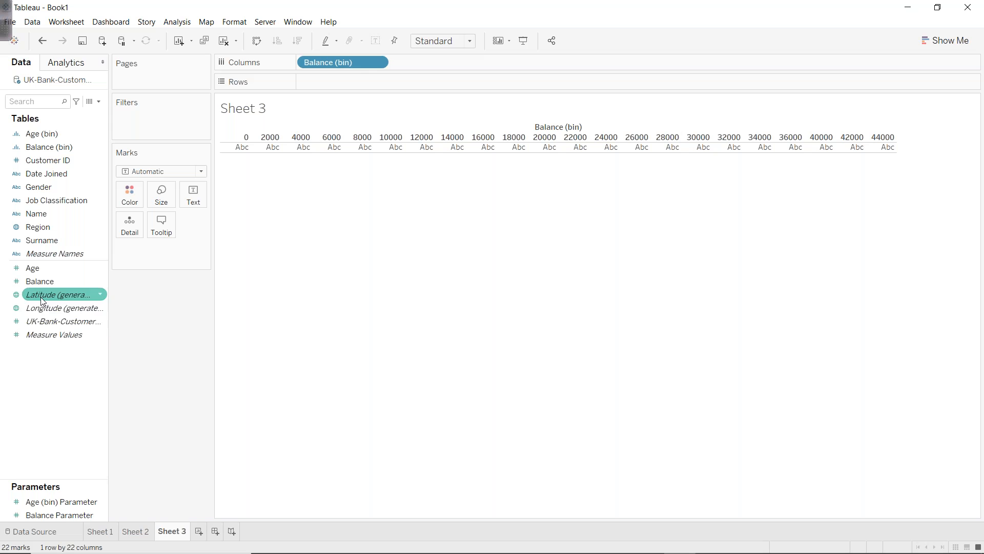
pyautogui.moveTo(64, 321); pyautogui.dragTo(272, 164)
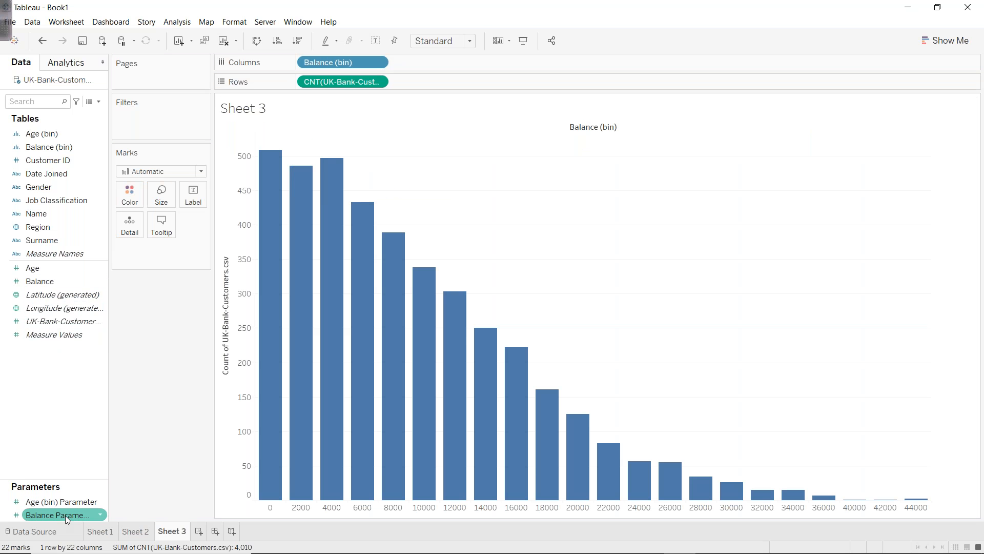
pyautogui.rightClick(66, 516)
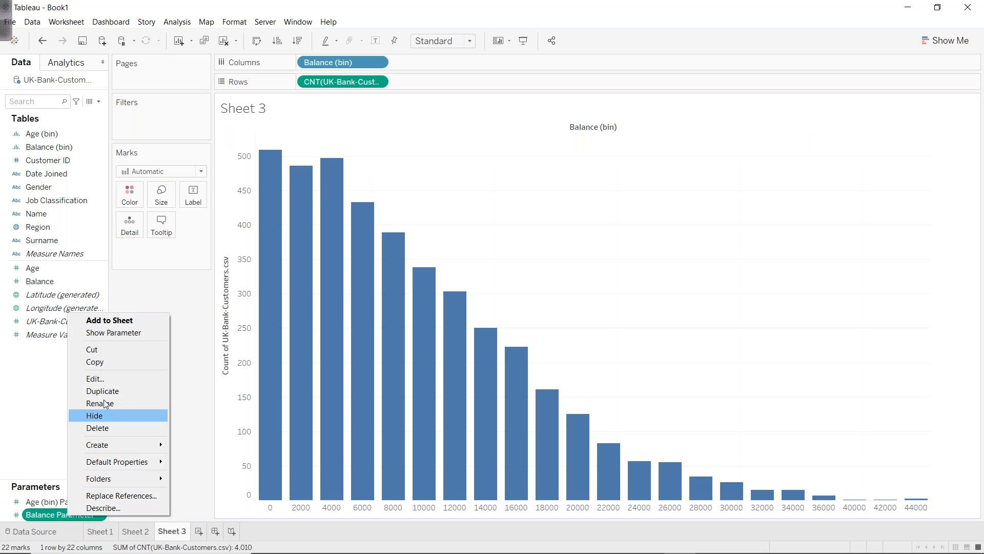
pyautogui.click(104, 333)
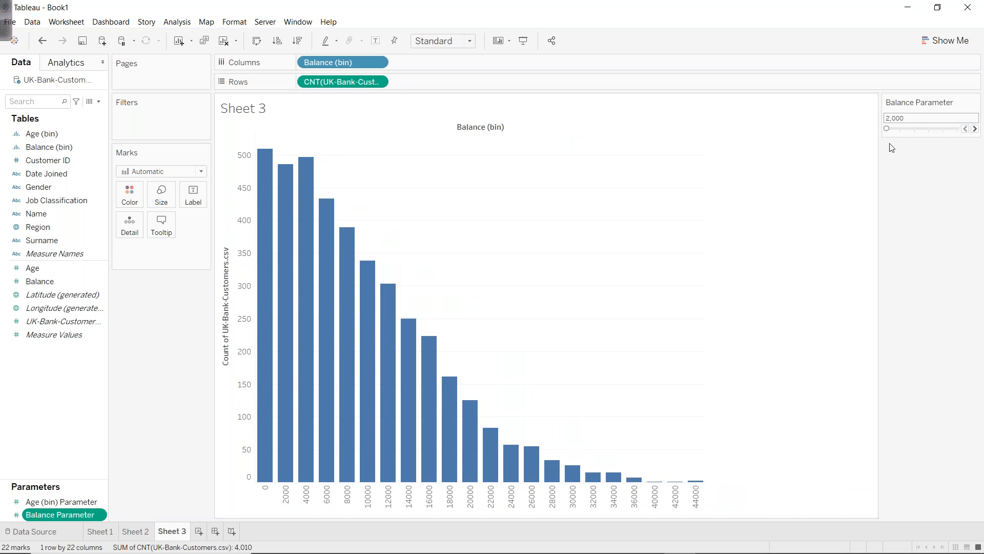
# - Step the Balance Parameter up to 12,000, settle on 6,000, and fit the balance histogram to Entire View
pyautogui.click(900, 129)
pyautogui.click(916, 128)
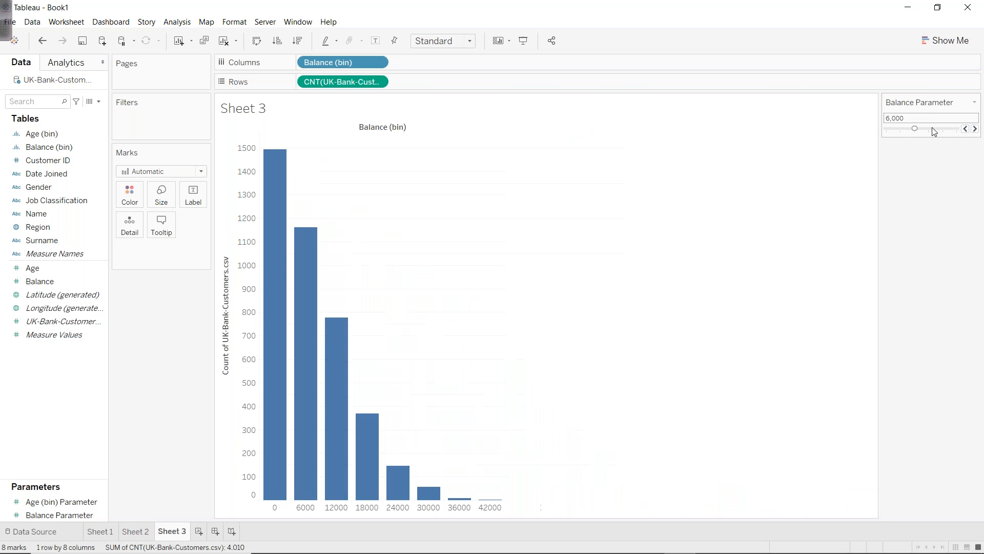
pyautogui.click(930, 127)
pyautogui.click(942, 130)
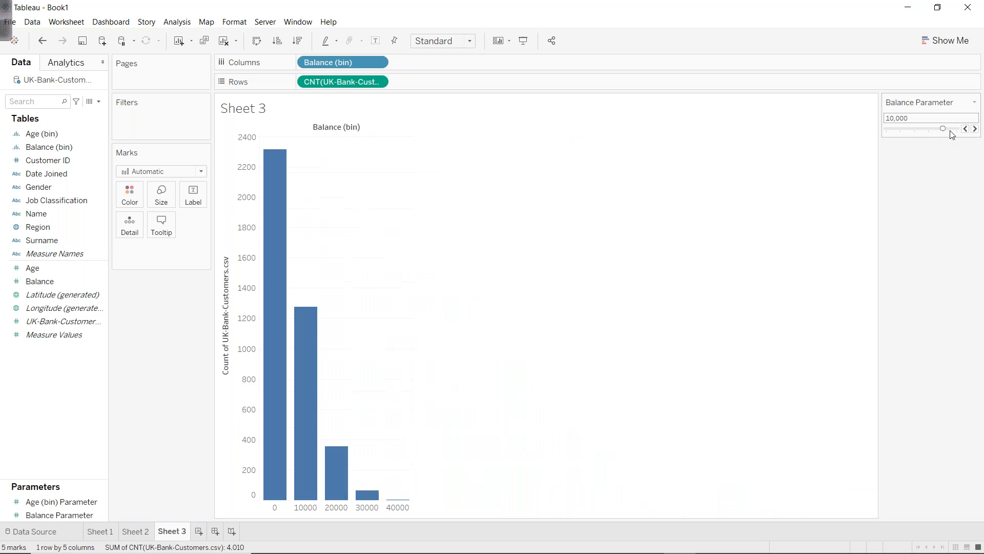
pyautogui.click(951, 130)
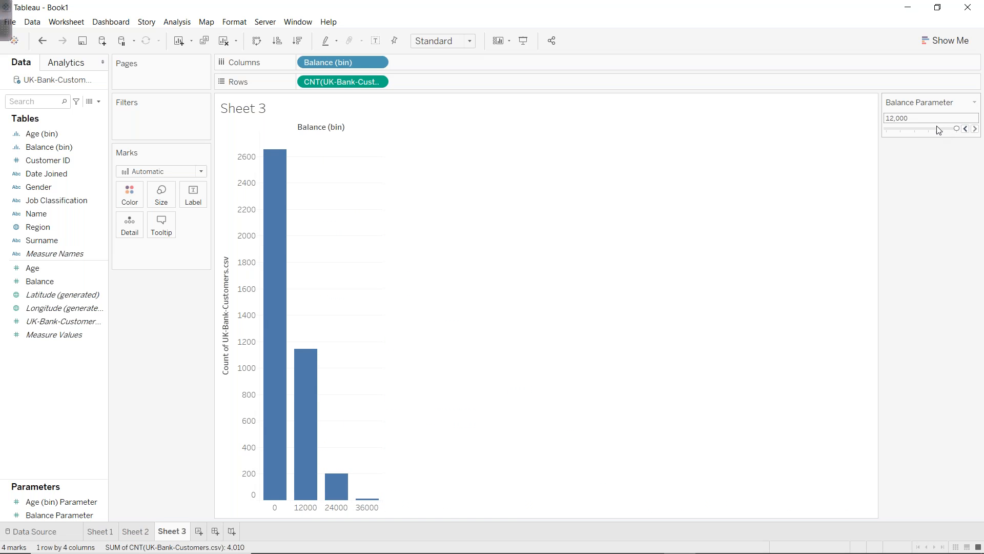
pyautogui.click(923, 132)
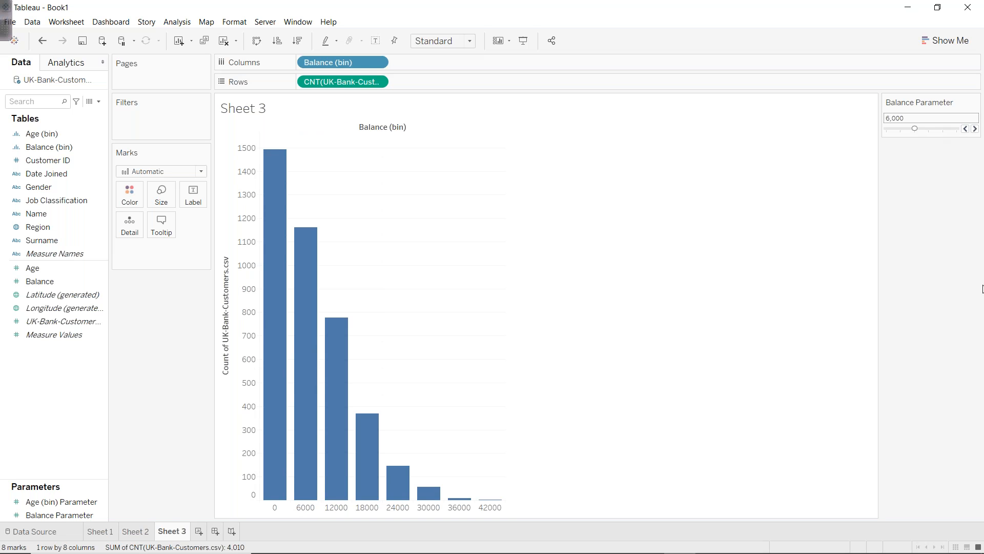
pyautogui.click(457, 41)
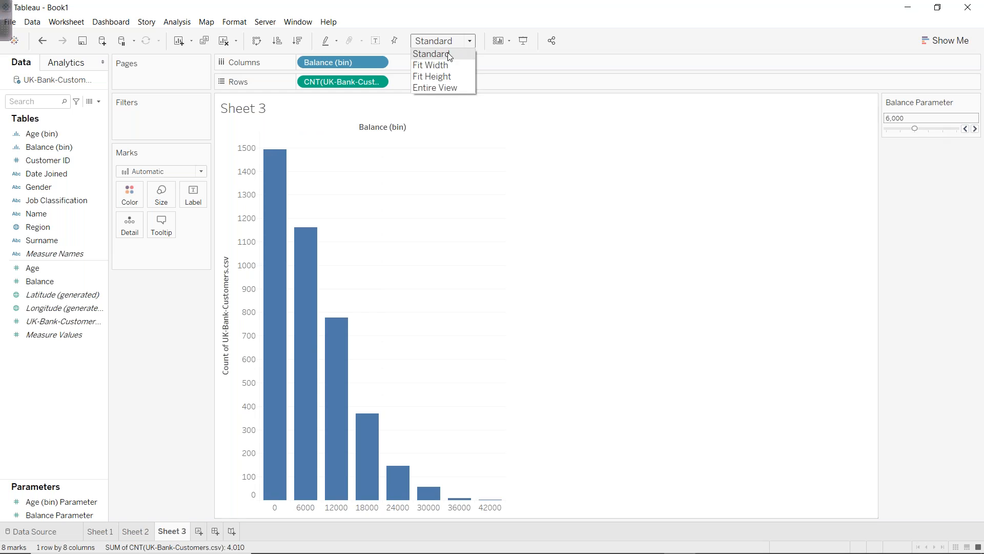
pyautogui.click(433, 88)
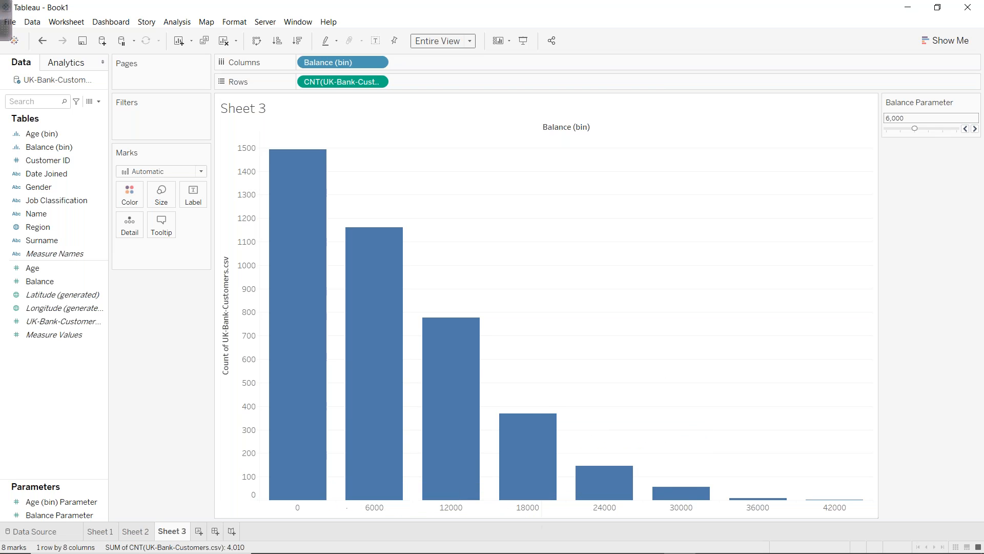
# - Switch to the PowerPoint presentation and review the business problem slide, highlighting the Donut chart requirement
pyautogui.click(153, 530)
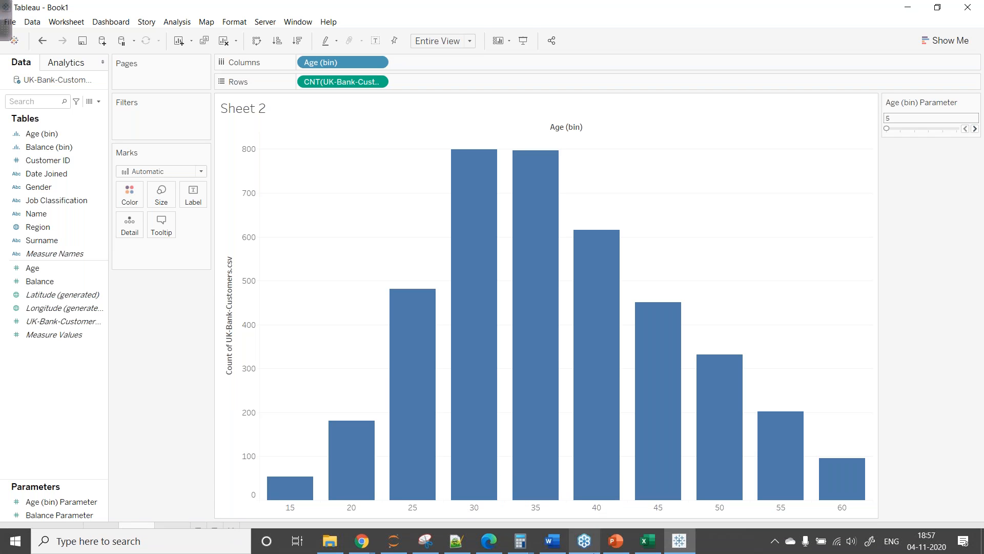
pyautogui.click(626, 549)
pyautogui.click(545, 269)
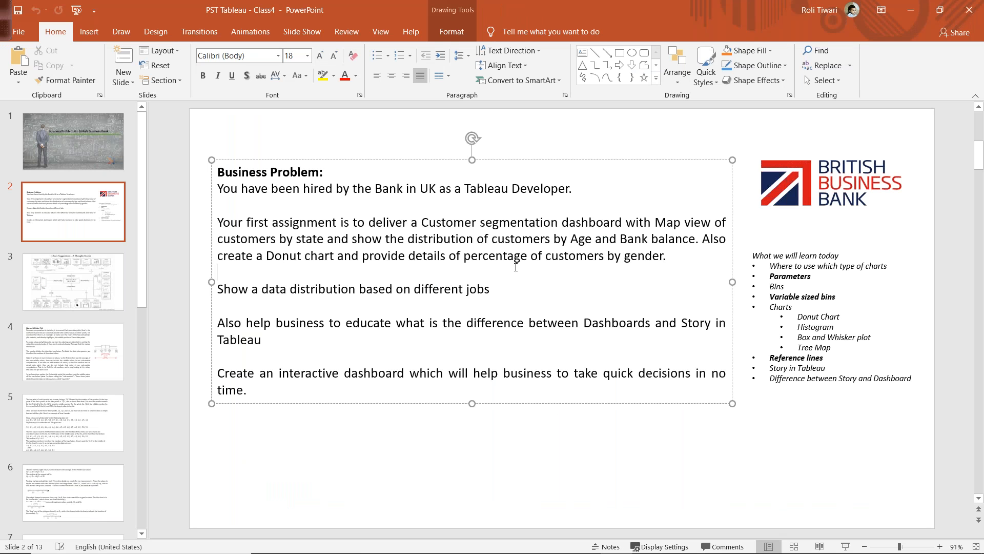
pyautogui.moveTo(654, 222); pyautogui.dragTo(681, 222)
pyautogui.moveTo(267, 256); pyautogui.dragTo(337, 256)
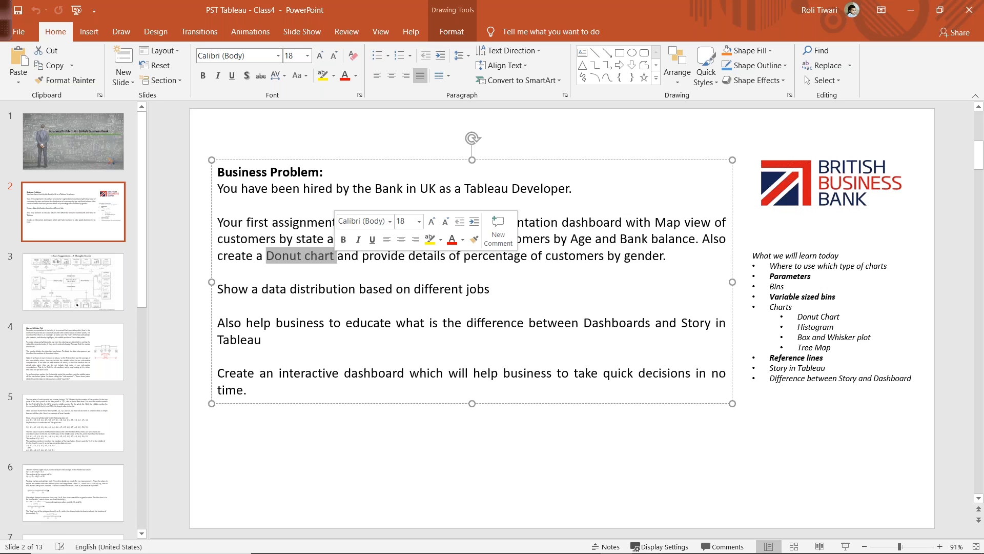
pyautogui.click(410, 428)
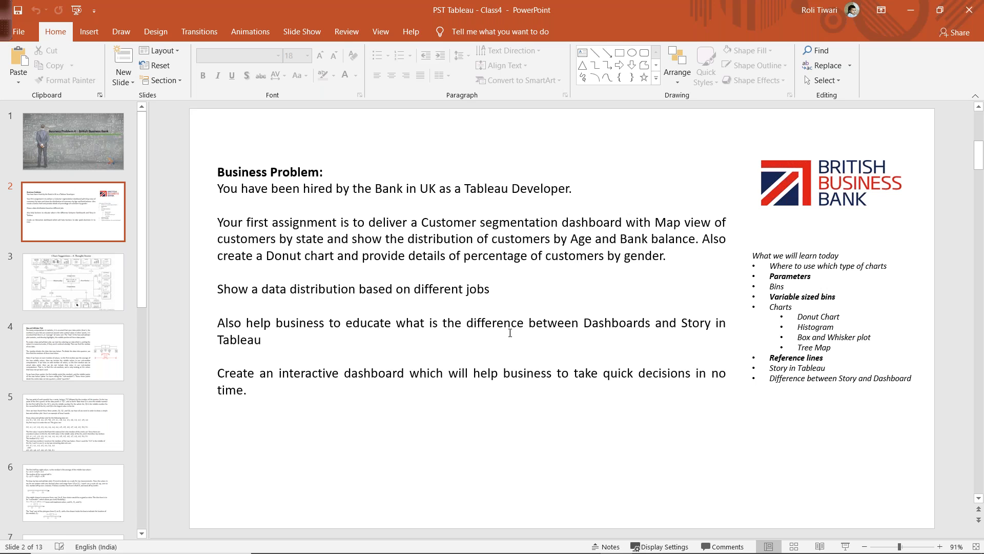
# - Switch back to Tableau and, on a new worksheet, place Gender on rows and the UK-Bank-Customers count on columns
pyautogui.click(680, 541)
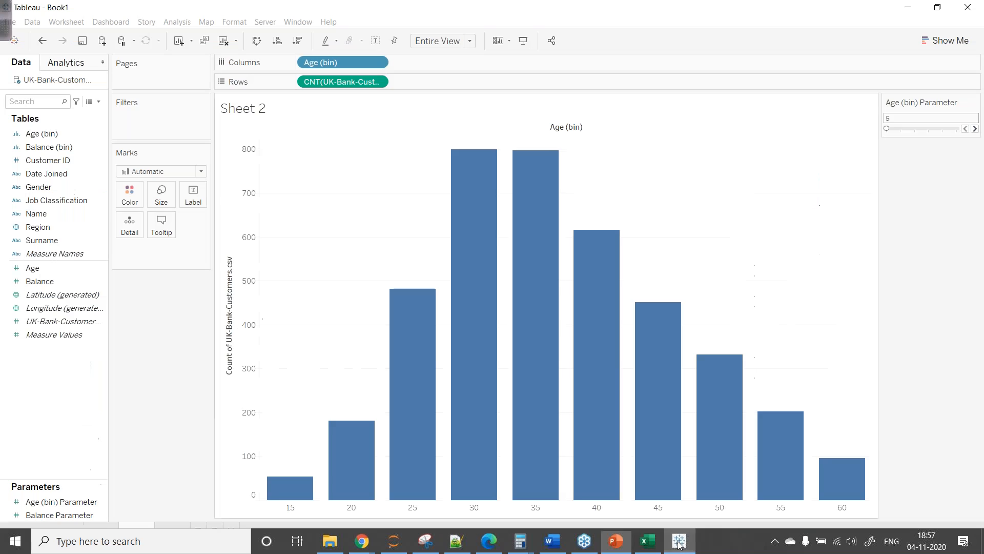
pyautogui.click(199, 532)
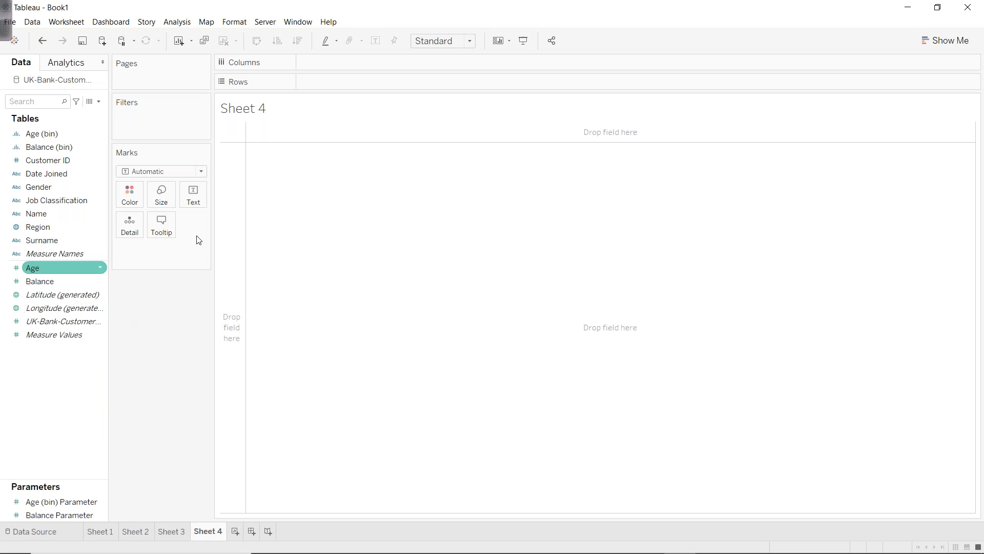
pyautogui.click(925, 45)
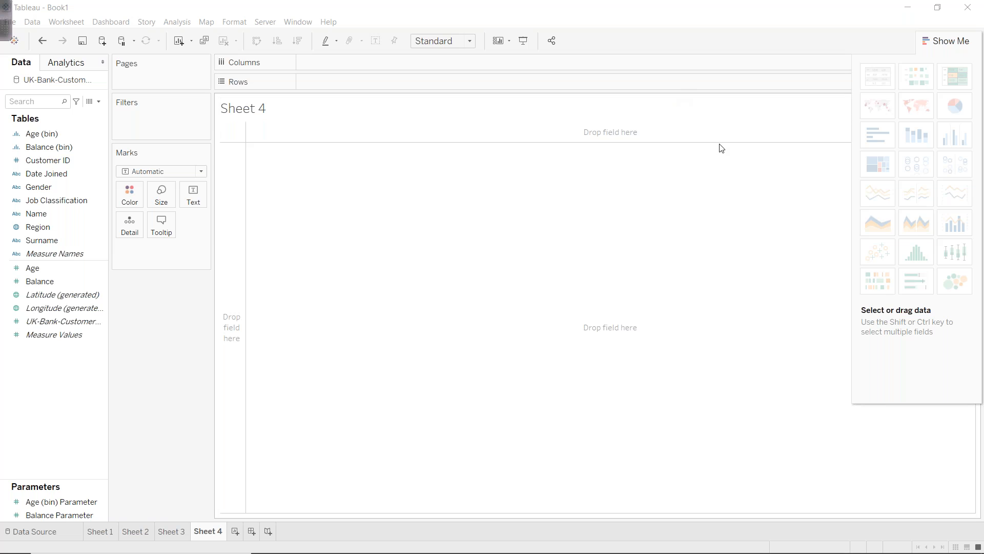
pyautogui.moveTo(66, 188); pyautogui.dragTo(300, 81)
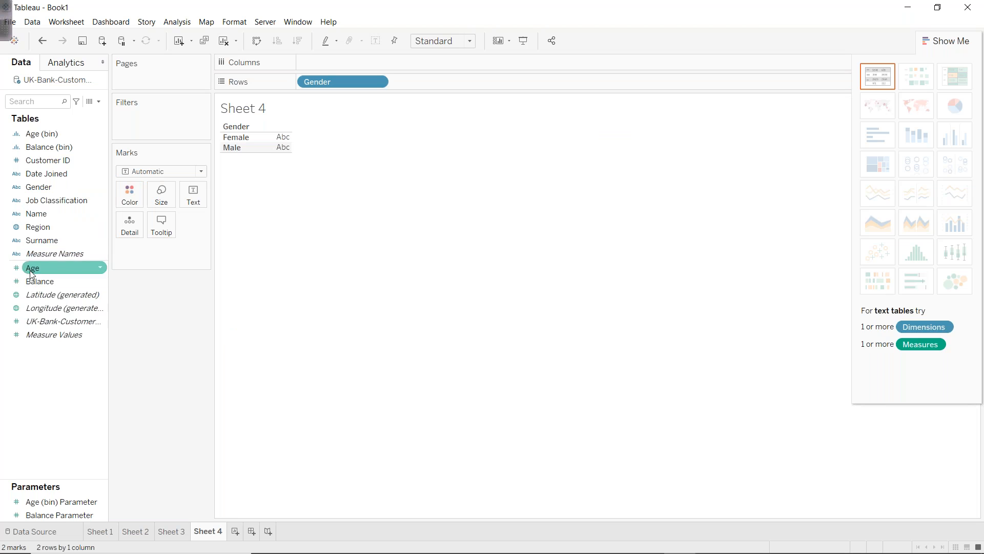
pyautogui.moveTo(41, 322); pyautogui.dragTo(302, 66)
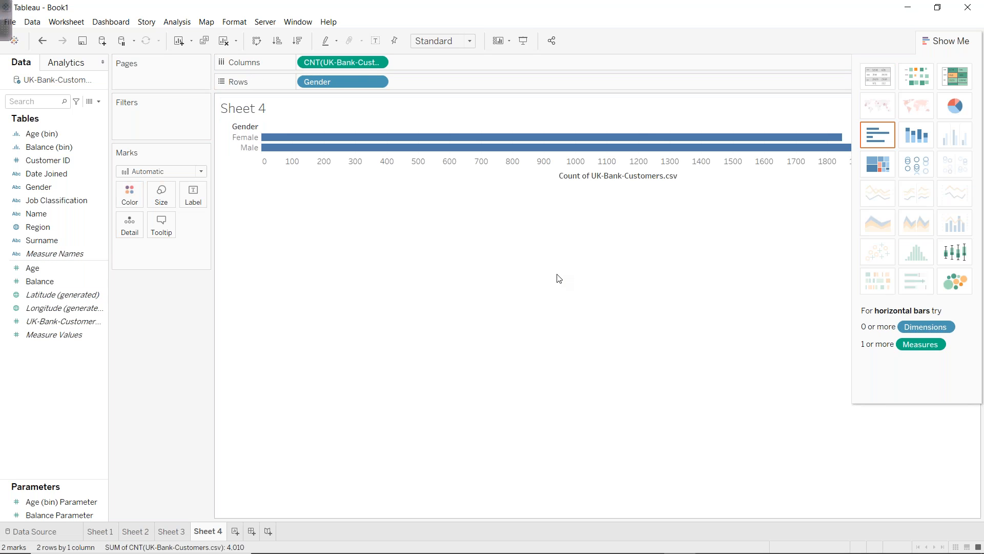
# - Convert the gender bars into a pie chart and fit it to Entire View
pyautogui.click(953, 113)
pyautogui.click(956, 40)
pyautogui.click(437, 42)
pyautogui.click(435, 87)
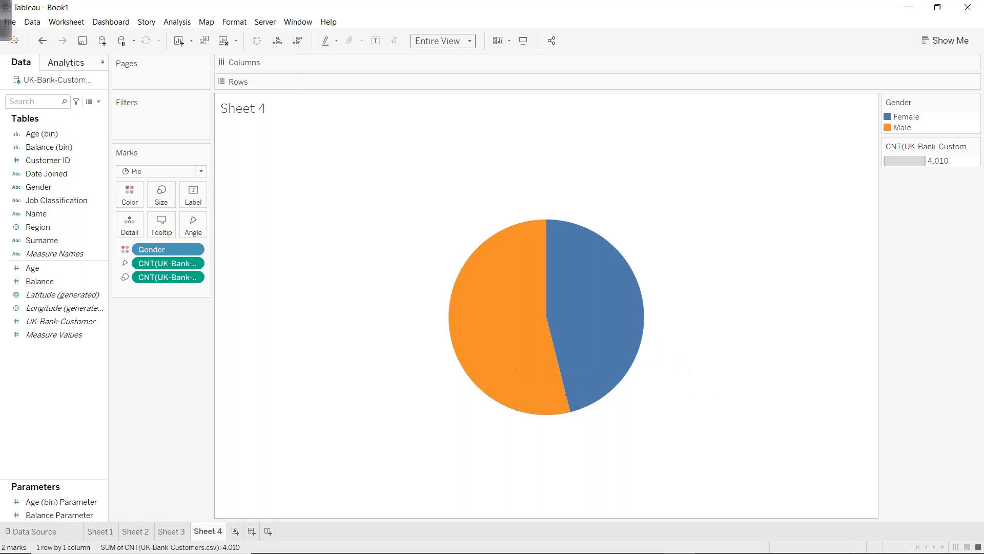
# - With the screen annotation pen, draw a circle around the pie chart's center and scribble lines across it
pyautogui.click(3, 19)
pyautogui.click(279, 19)
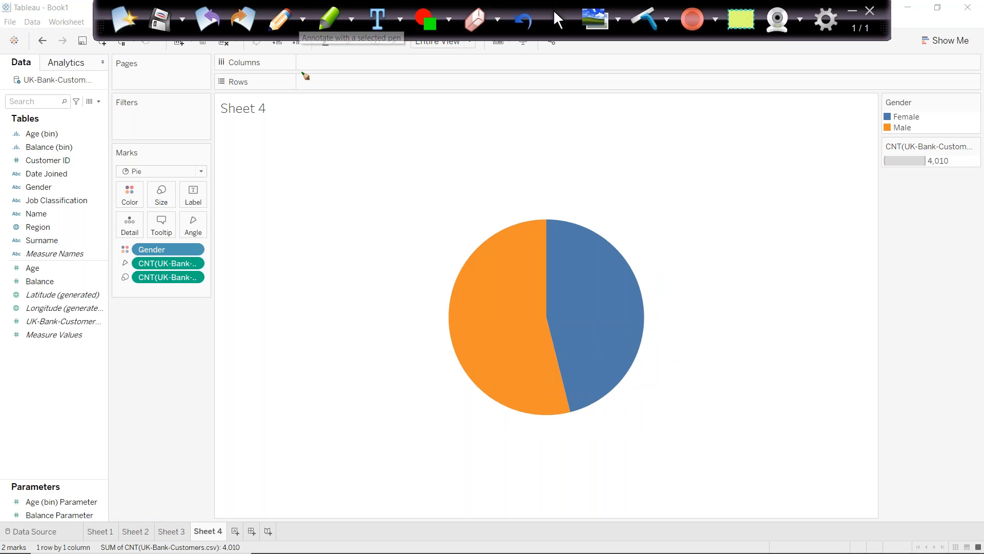
pyautogui.moveTo(563, 284)
pyautogui.mouseDown()
pyautogui.moveTo(517, 301)
pyautogui.moveTo(533, 340)
pyautogui.moveTo(591, 318)
pyautogui.moveTo(556, 285)
pyautogui.mouseUp()
pyautogui.moveTo(521, 321)
pyautogui.mouseDown()
pyautogui.moveTo(480, 305)
pyautogui.moveTo(526, 307)
pyautogui.mouseUp()
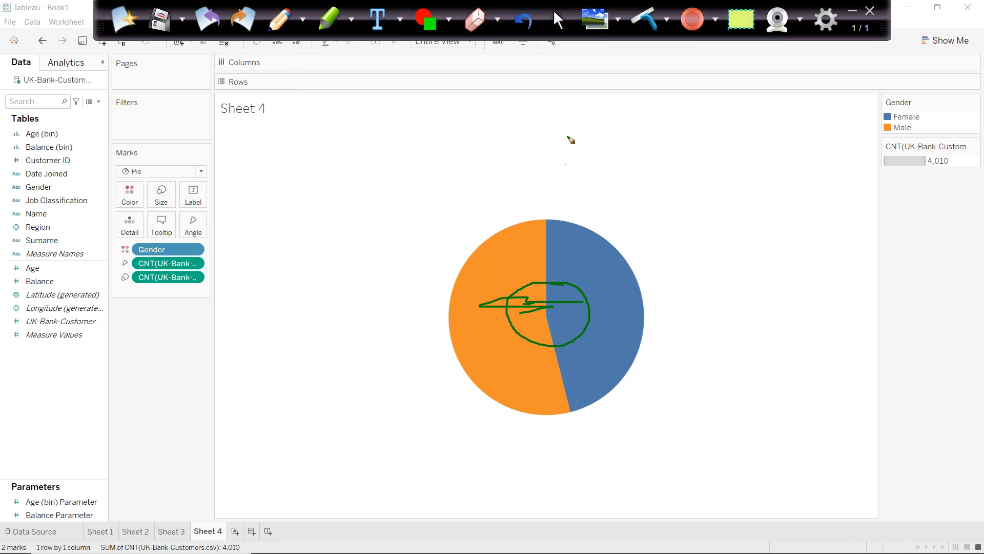
# - Clear the pen annotations, try a white line shape across the pie chart's center, and clear that drawing
pyautogui.click(645, 19)
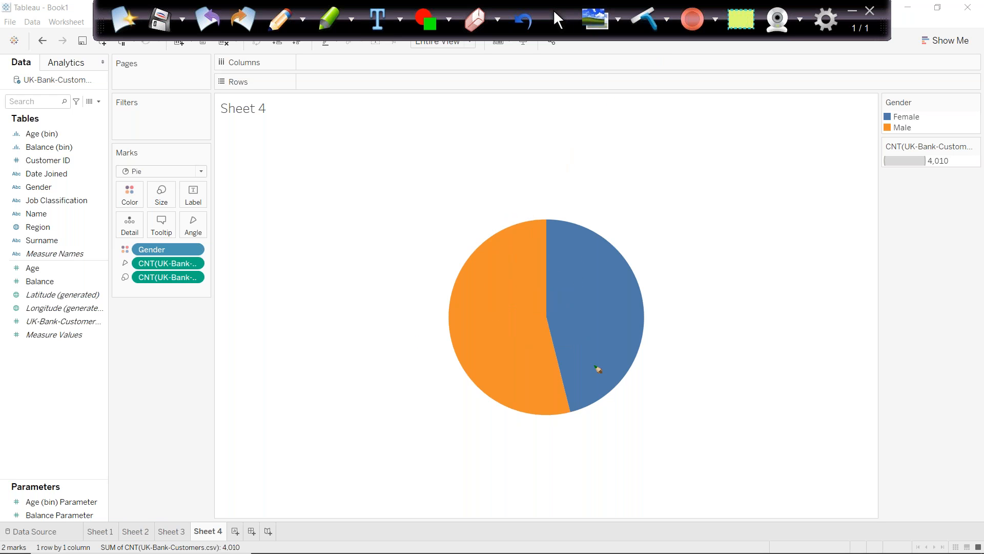
pyautogui.moveTo(565, 277); pyautogui.dragTo(541, 282)
pyautogui.click(451, 31)
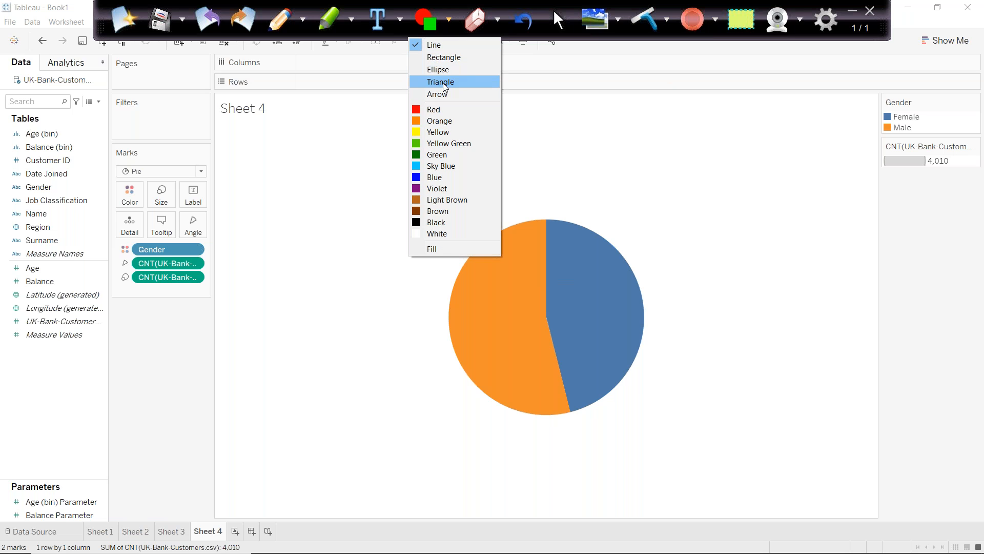
pyautogui.click(447, 233)
pyautogui.moveTo(536, 309); pyautogui.dragTo(556, 325)
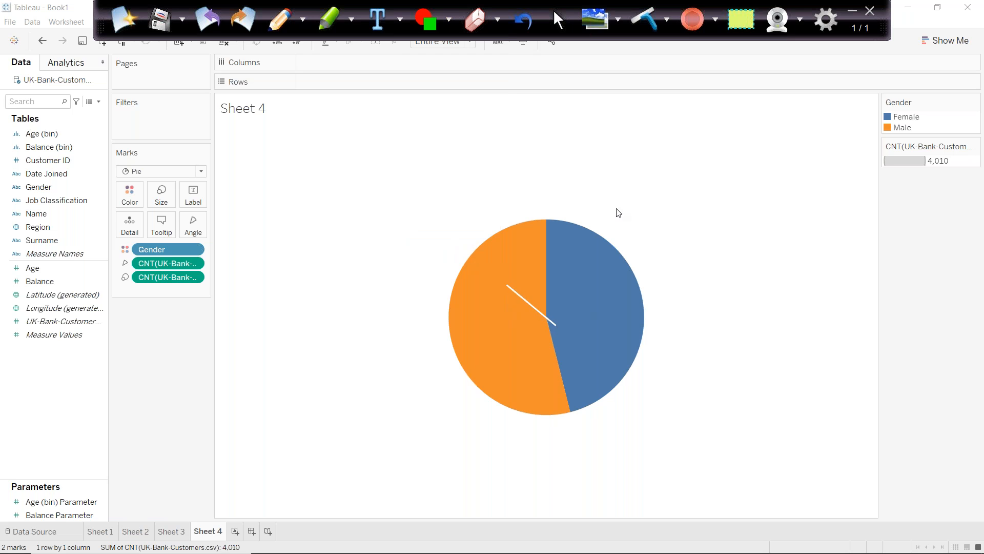
pyautogui.click(649, 20)
# - Annotate a white ellipse over the pie chart's center filled with white pen strokes, and erase the annotation
pyautogui.click(449, 19)
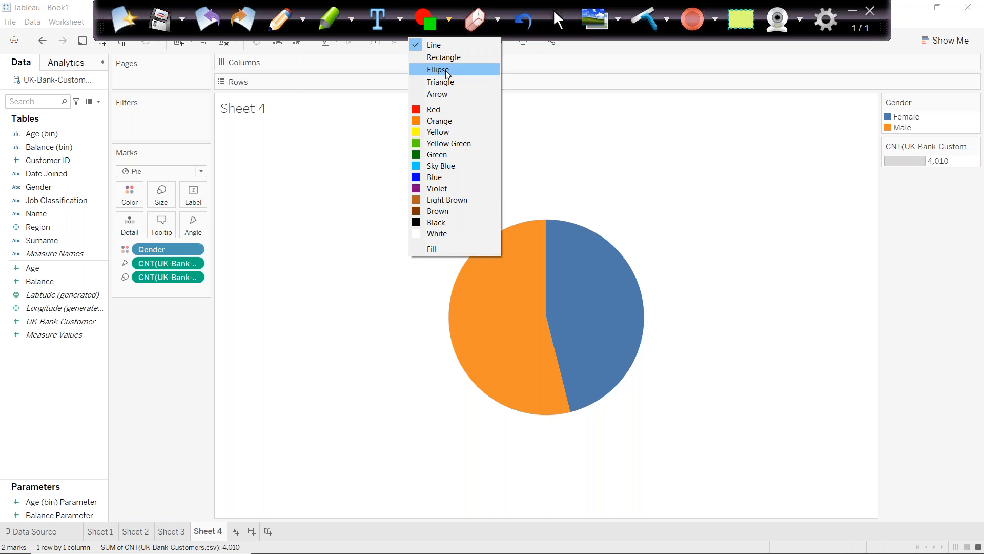
pyautogui.click(442, 70)
pyautogui.moveTo(508, 273)
pyautogui.mouseDown()
pyautogui.moveTo(567, 344)
pyautogui.moveTo(598, 361)
pyautogui.moveTo(575, 353)
pyautogui.mouseUp()
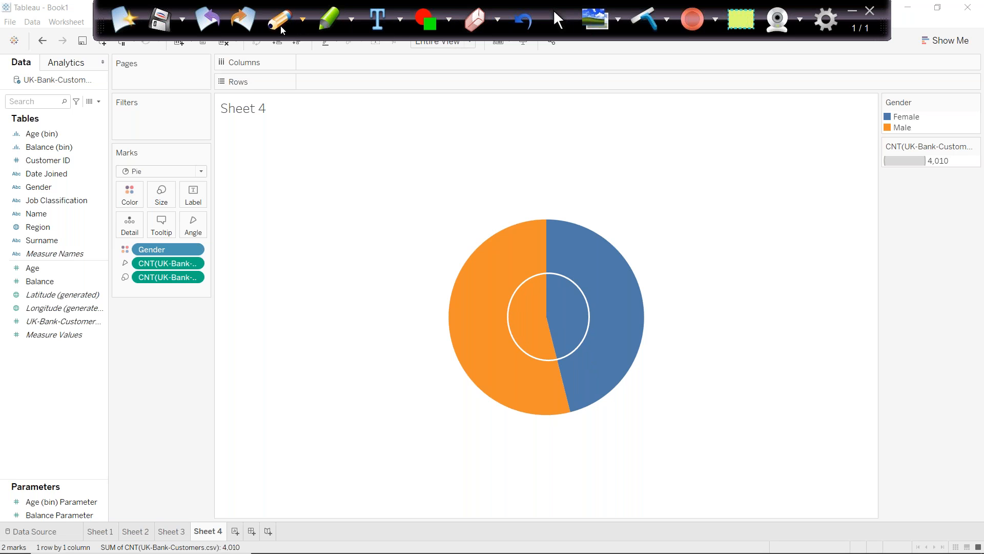
pyautogui.click(303, 21)
pyautogui.click(297, 169)
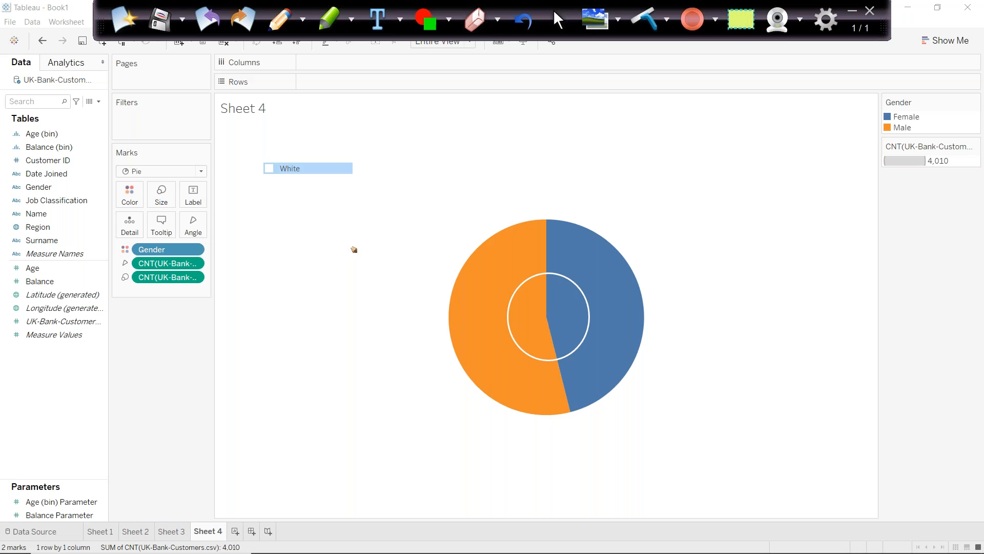
pyautogui.moveTo(535, 319)
pyautogui.mouseDown()
pyautogui.moveTo(531, 308)
pyautogui.moveTo(538, 312)
pyautogui.moveTo(516, 303)
pyautogui.moveTo(531, 305)
pyautogui.moveTo(543, 281)
pyautogui.moveTo(520, 283)
pyautogui.moveTo(552, 286)
pyautogui.moveTo(543, 300)
pyautogui.moveTo(579, 308)
pyautogui.moveTo(559, 300)
pyautogui.moveTo(534, 323)
pyautogui.moveTo(547, 351)
pyautogui.moveTo(574, 336)
pyautogui.moveTo(582, 344)
pyautogui.moveTo(543, 328)
pyautogui.moveTo(571, 311)
pyautogui.moveTo(566, 338)
pyautogui.moveTo(553, 337)
pyautogui.moveTo(575, 311)
pyautogui.moveTo(541, 335)
pyautogui.moveTo(575, 322)
pyautogui.moveTo(554, 308)
pyautogui.moveTo(563, 329)
pyautogui.moveTo(554, 308)
pyautogui.moveTo(539, 308)
pyautogui.moveTo(557, 294)
pyautogui.moveTo(532, 321)
pyautogui.moveTo(580, 315)
pyautogui.moveTo(528, 293)
pyautogui.moveTo(533, 351)
pyautogui.moveTo(515, 323)
pyautogui.moveTo(580, 318)
pyautogui.moveTo(556, 290)
pyautogui.moveTo(532, 288)
pyautogui.moveTo(517, 299)
pyautogui.moveTo(534, 299)
pyautogui.moveTo(519, 322)
pyautogui.moveTo(537, 343)
pyautogui.moveTo(558, 351)
pyautogui.moveTo(533, 336)
pyautogui.moveTo(554, 327)
pyautogui.moveTo(554, 315)
pyautogui.moveTo(575, 325)
pyautogui.mouseUp()
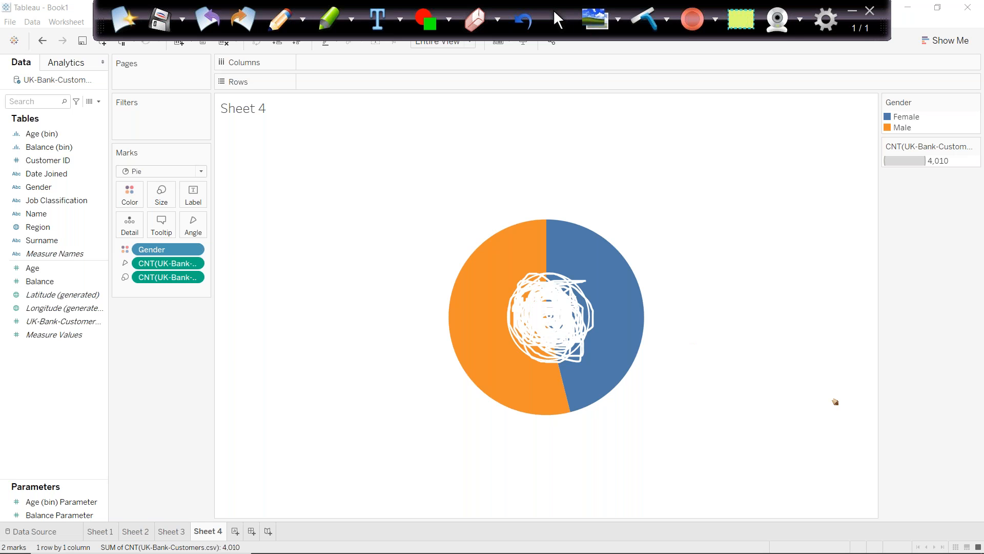
pyautogui.click(645, 19)
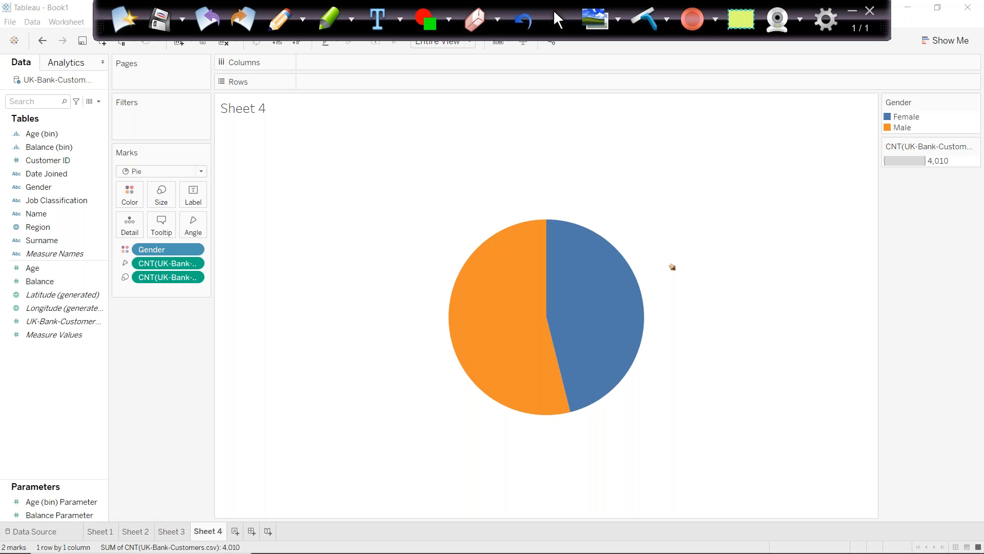
pyautogui.click(559, 21)
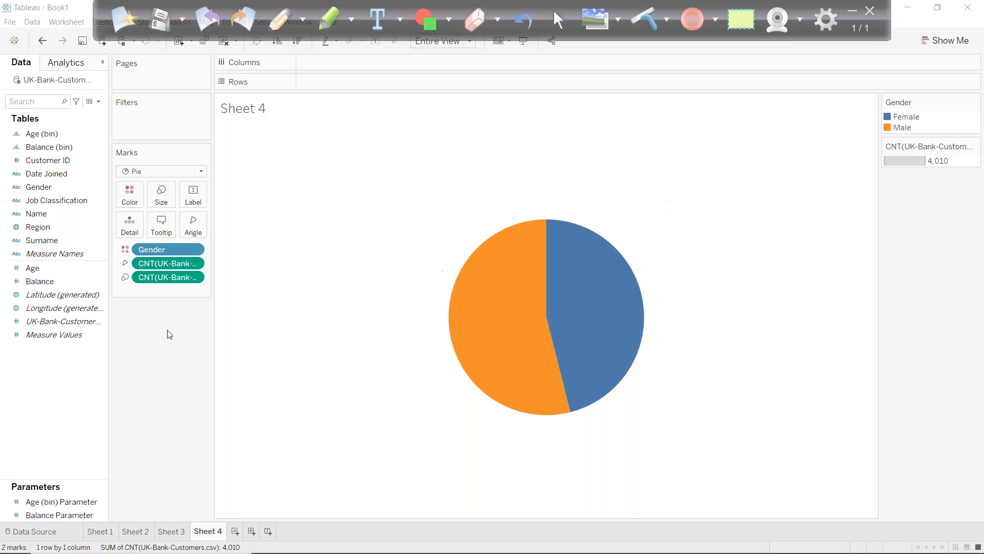
# - Create a calculated field named donut with the formula 0 and place it on rows twice
pyautogui.rightClick(69, 391)
pyautogui.click(71, 392)
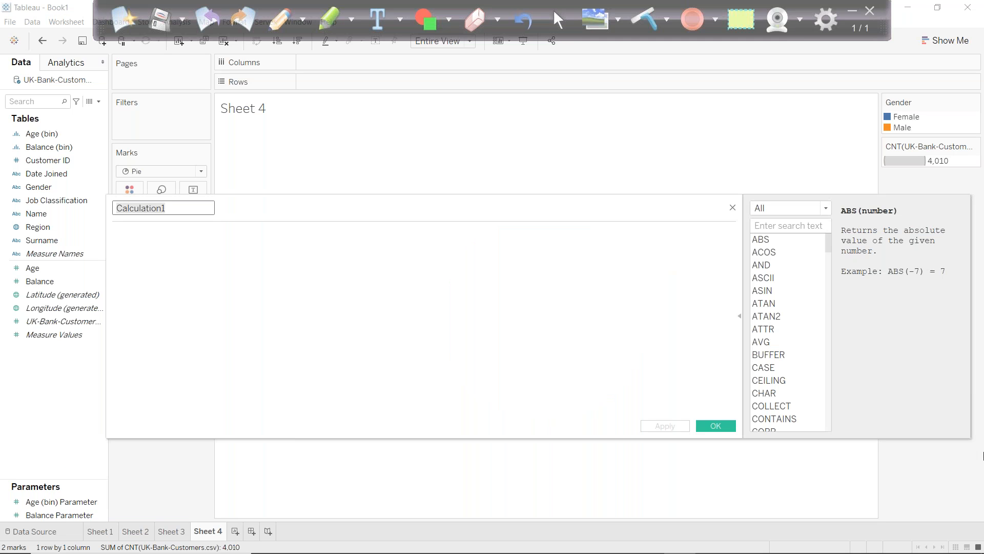
pyautogui.write('do')
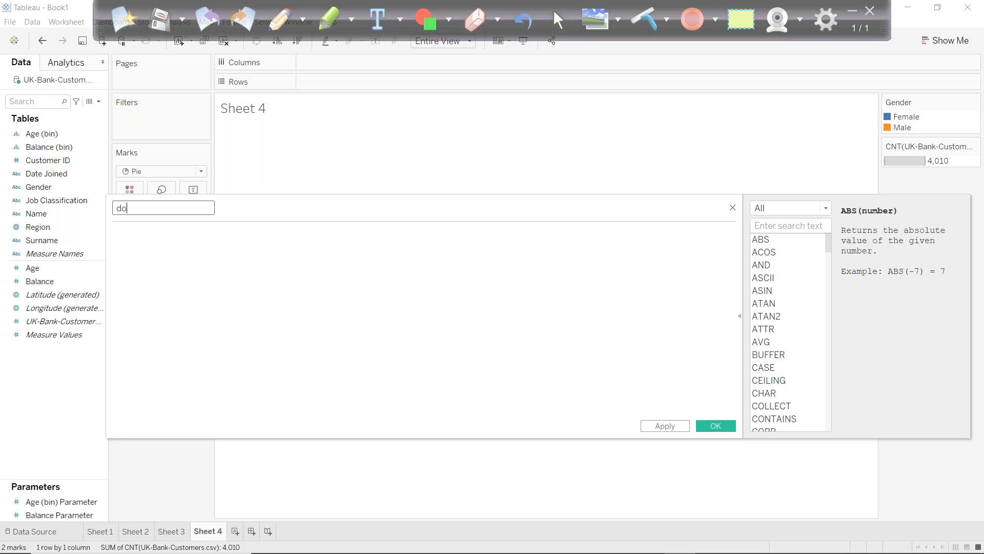
pyautogui.write('nut')
pyautogui.press('Tab')
pyautogui.write('0')
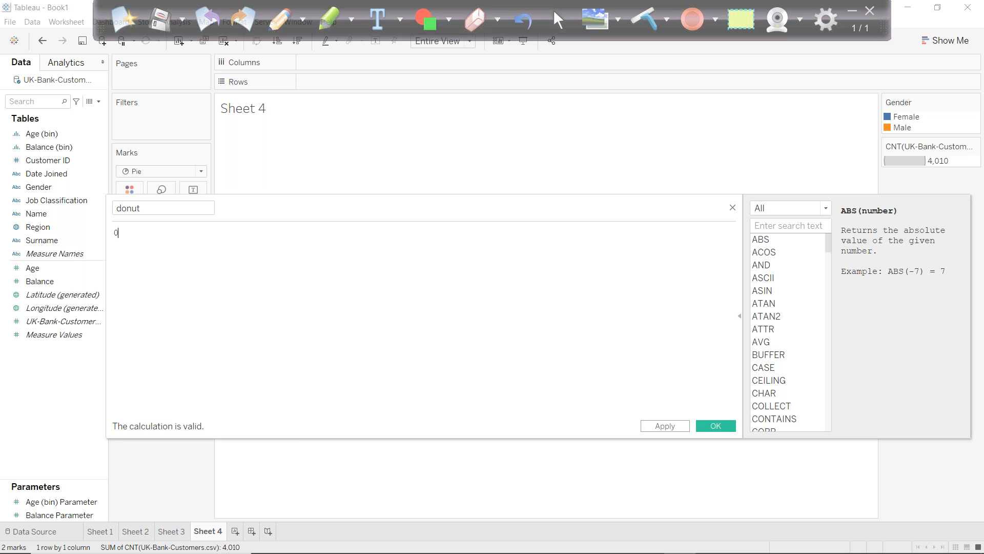
pyautogui.click(724, 424)
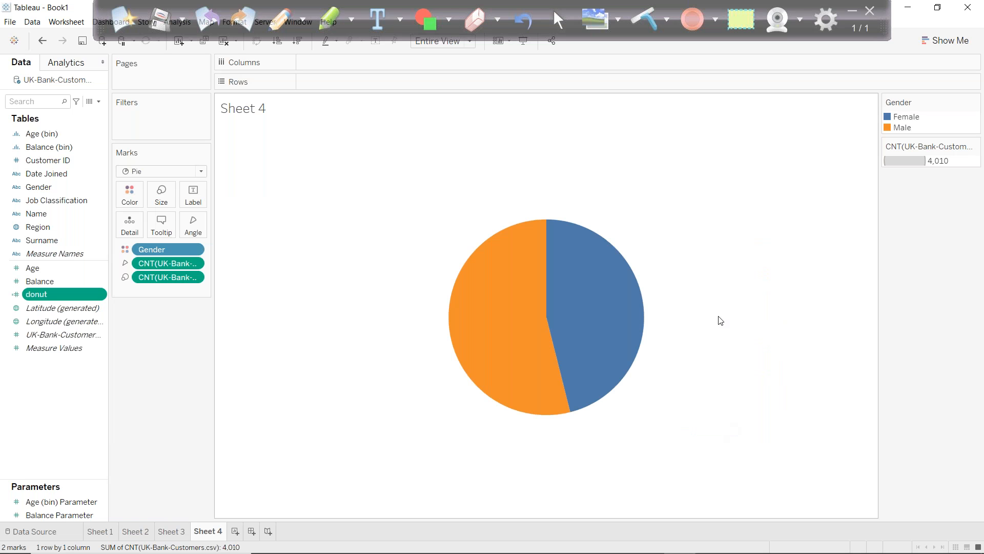
pyautogui.moveTo(42, 295); pyautogui.dragTo(359, 83)
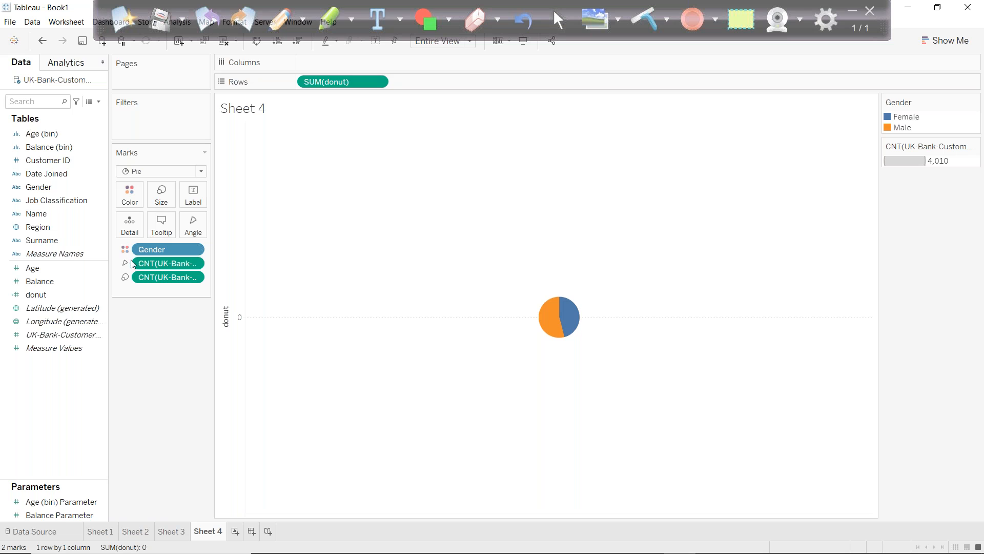
pyautogui.moveTo(48, 298); pyautogui.dragTo(406, 96)
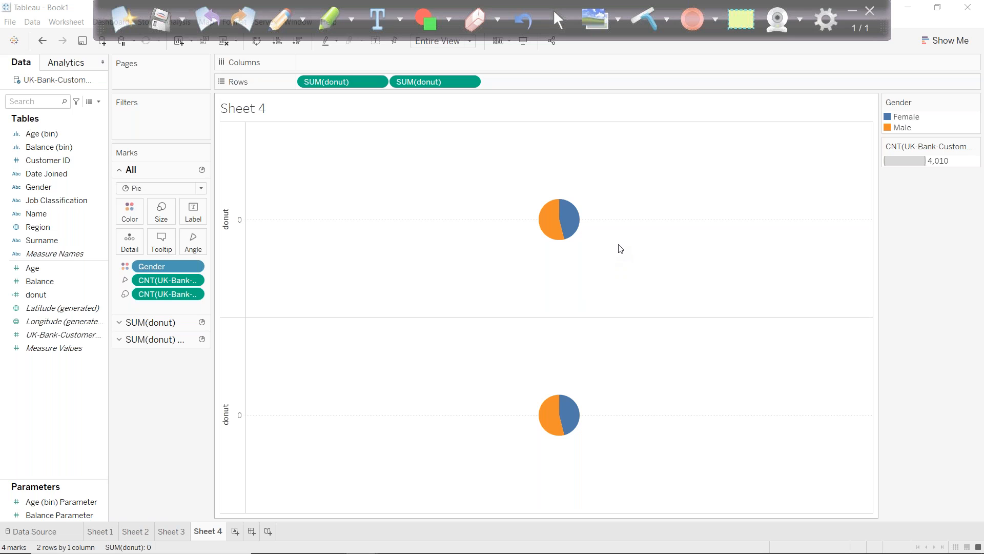
# - Annotate in red how the lower pie goes onto the upper one, circling both pies, and erase the marks
pyautogui.click(306, 20)
pyautogui.click(288, 45)
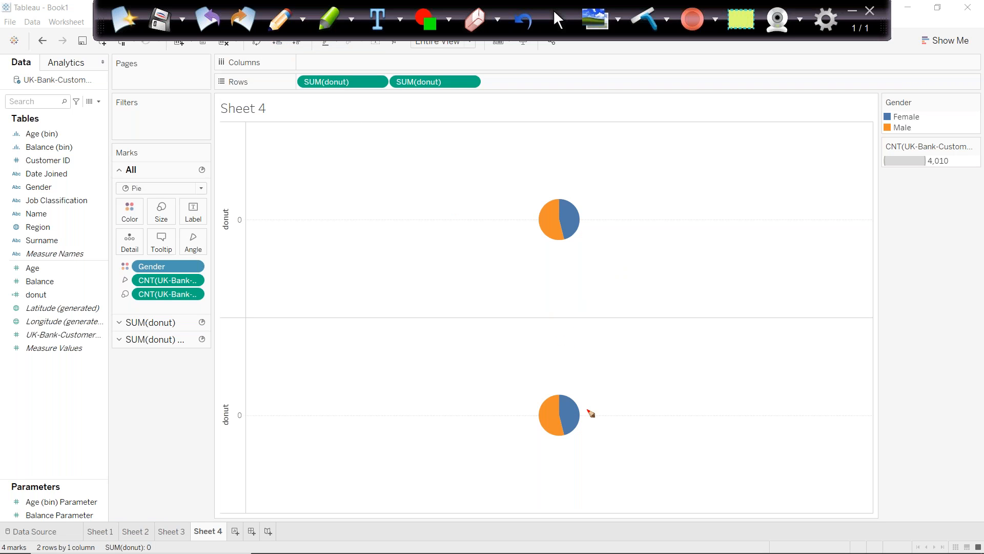
pyautogui.moveTo(574, 418)
pyautogui.mouseDown()
pyautogui.moveTo(444, 325)
pyautogui.moveTo(538, 216)
pyautogui.mouseUp()
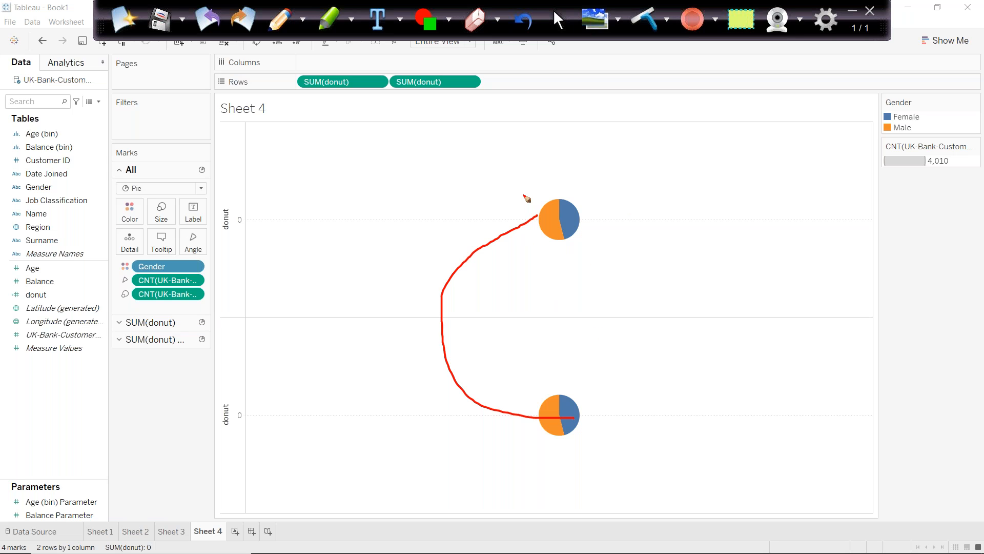
pyautogui.moveTo(527, 191)
pyautogui.mouseDown()
pyautogui.moveTo(597, 183)
pyautogui.moveTo(557, 285)
pyautogui.moveTo(533, 182)
pyautogui.moveTo(541, 175)
pyautogui.mouseUp()
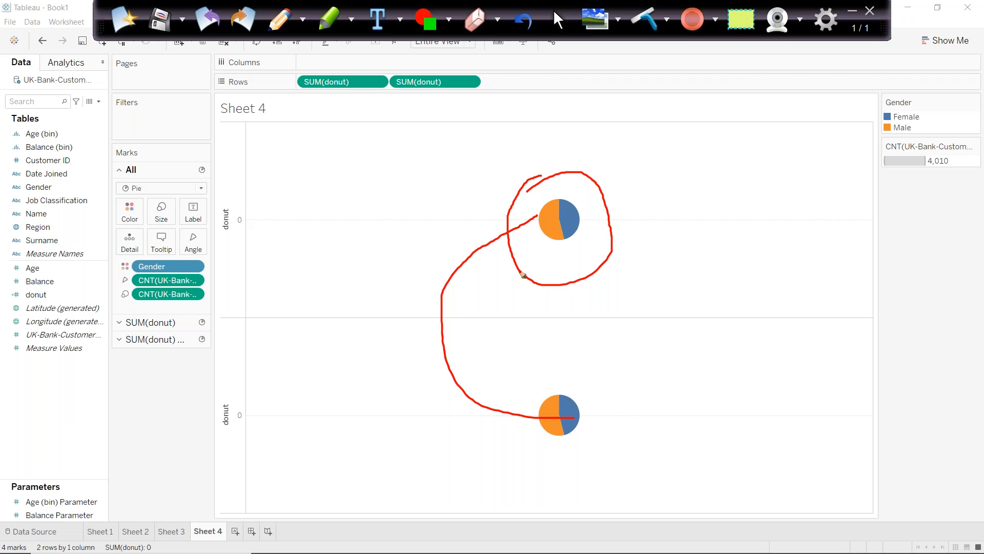
pyautogui.moveTo(562, 405)
pyautogui.mouseDown()
pyautogui.moveTo(543, 412)
pyautogui.moveTo(576, 420)
pyautogui.moveTo(530, 394)
pyautogui.moveTo(595, 398)
pyautogui.moveTo(407, 292)
pyautogui.moveTo(570, 220)
pyautogui.mouseUp()
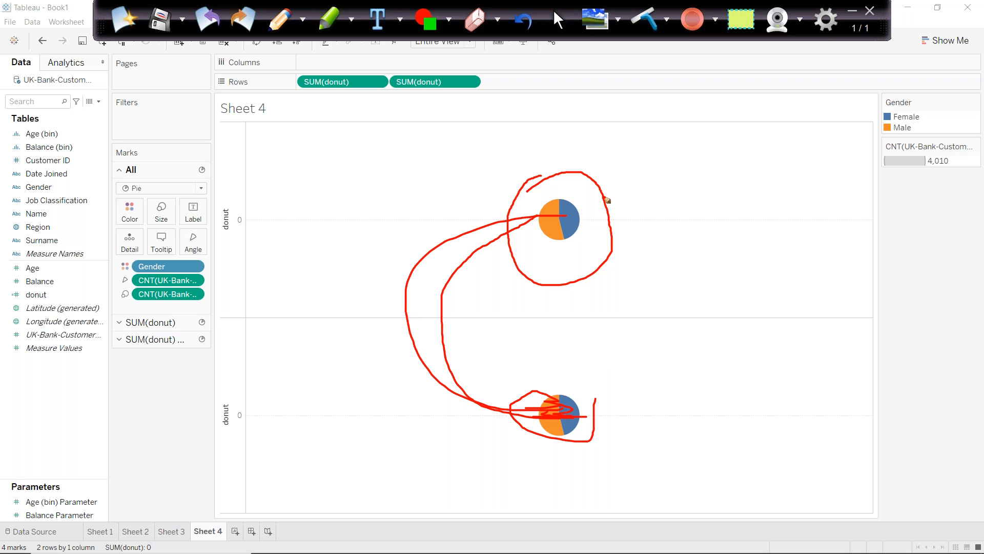
pyautogui.click(644, 19)
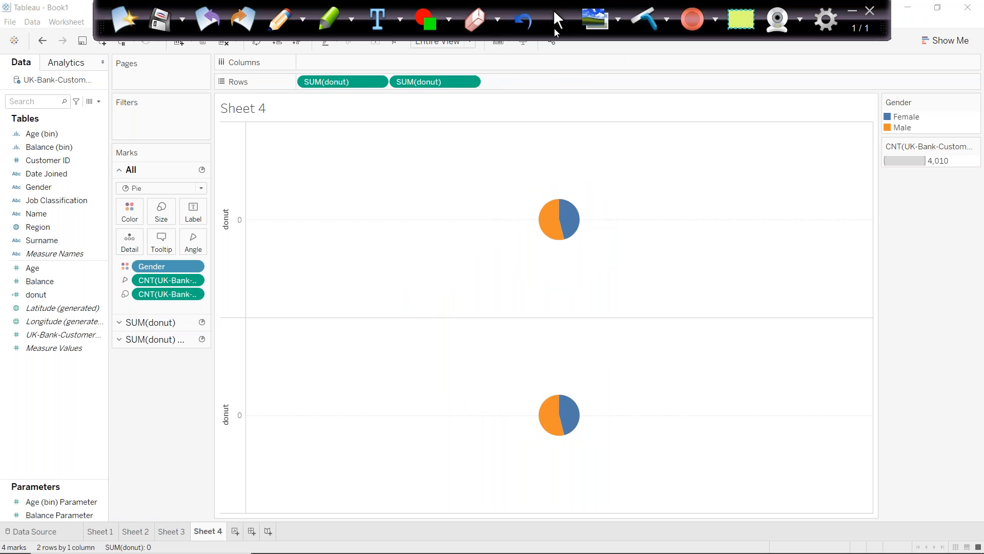
pyautogui.click(559, 20)
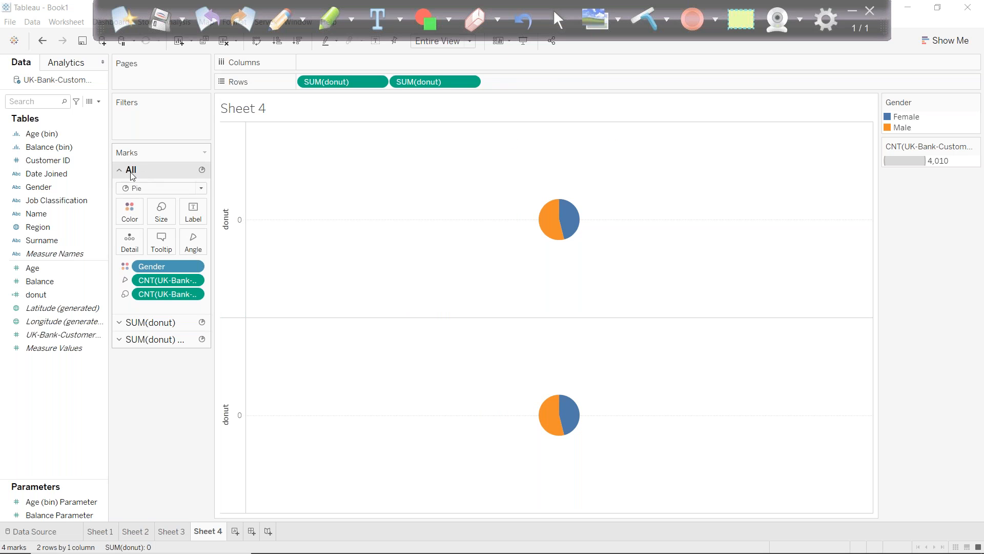
# - Remove Gender and both UK-Bank-Customers count fields from the marks of the second SUM(donut)
pyautogui.click(156, 325)
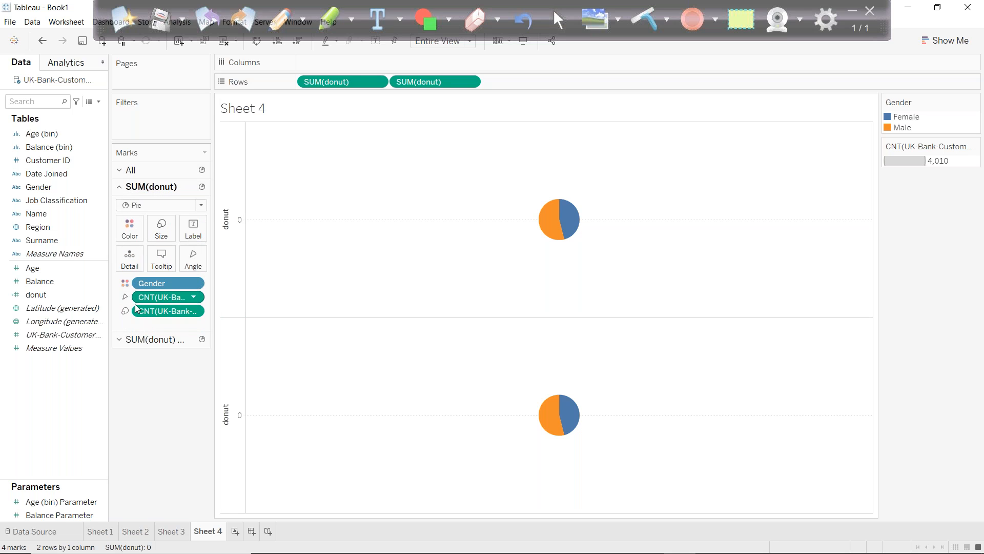
pyautogui.click(158, 336)
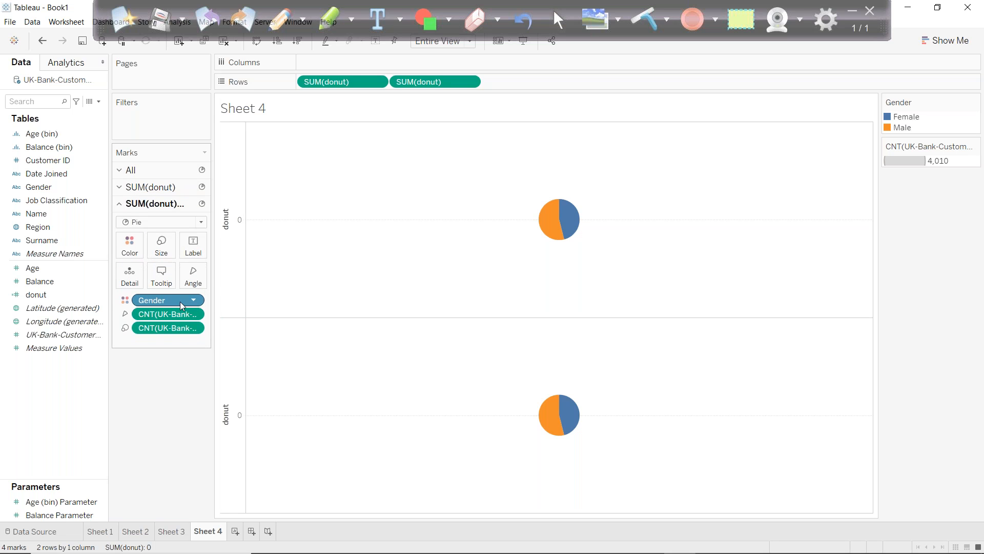
pyautogui.click(151, 187)
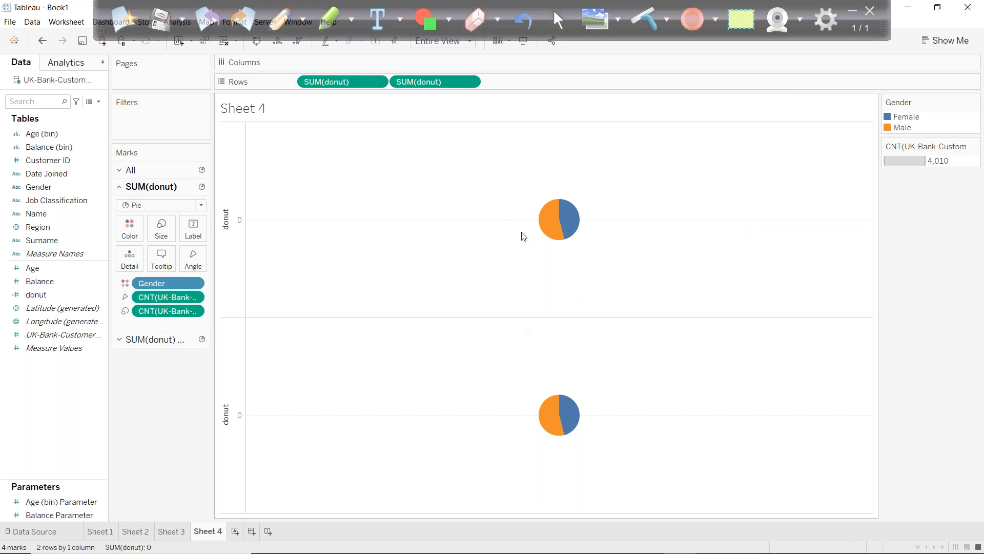
pyautogui.click(179, 340)
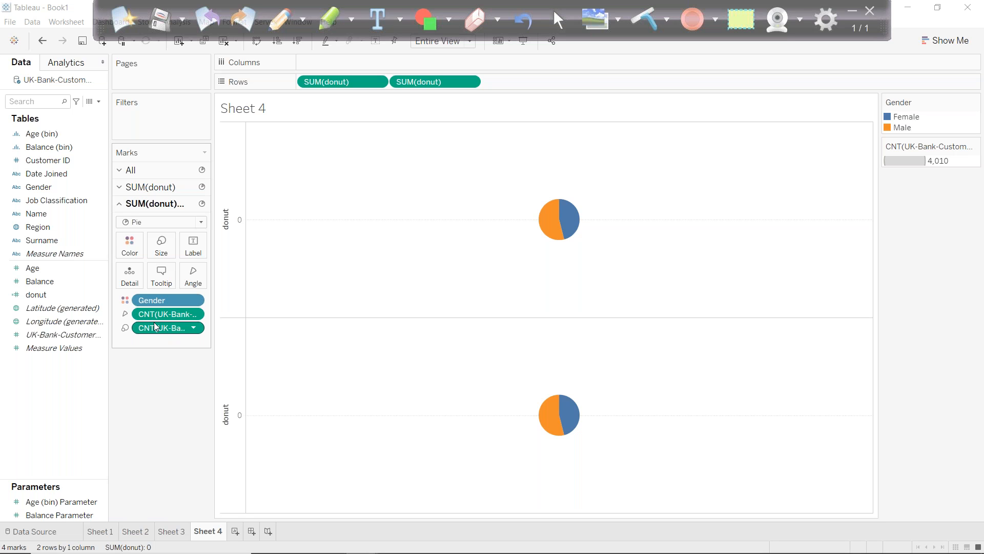
pyautogui.moveTo(157, 331); pyautogui.dragTo(156, 344)
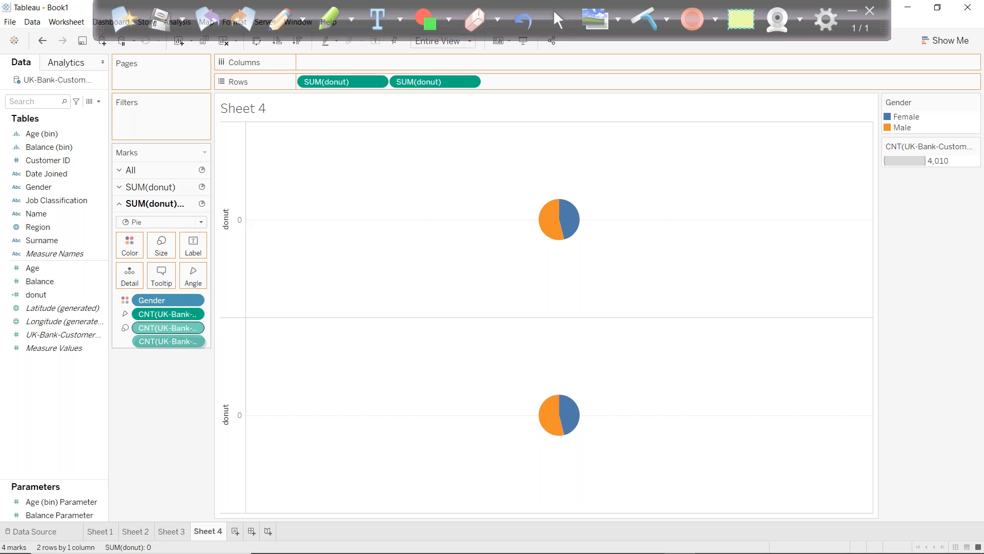
pyautogui.moveTo(157, 342); pyautogui.dragTo(158, 385)
pyautogui.moveTo(157, 315); pyautogui.dragTo(158, 385)
pyautogui.moveTo(157, 301); pyautogui.dragTo(158, 386)
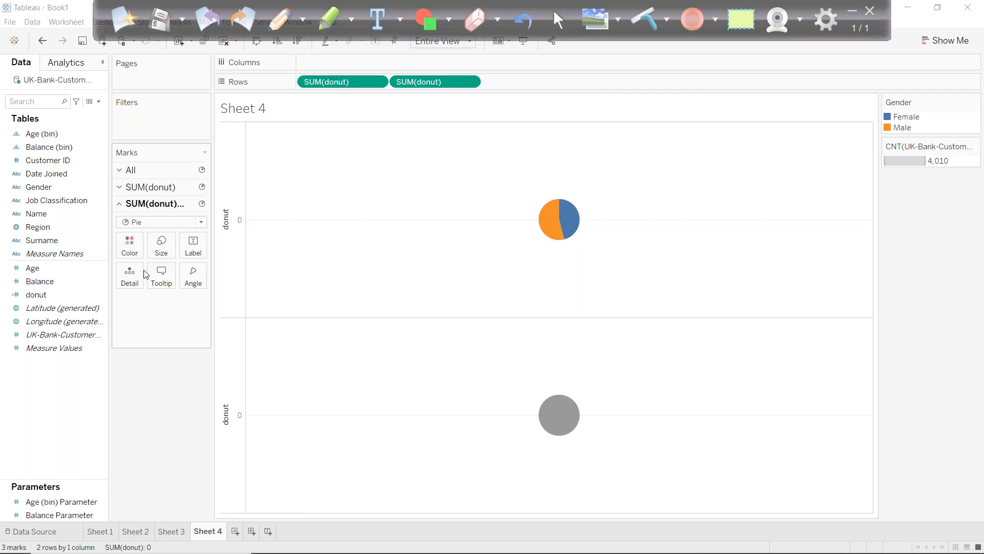
# - Set the color of the second SUM(donut) pie to white
pyautogui.click(129, 248)
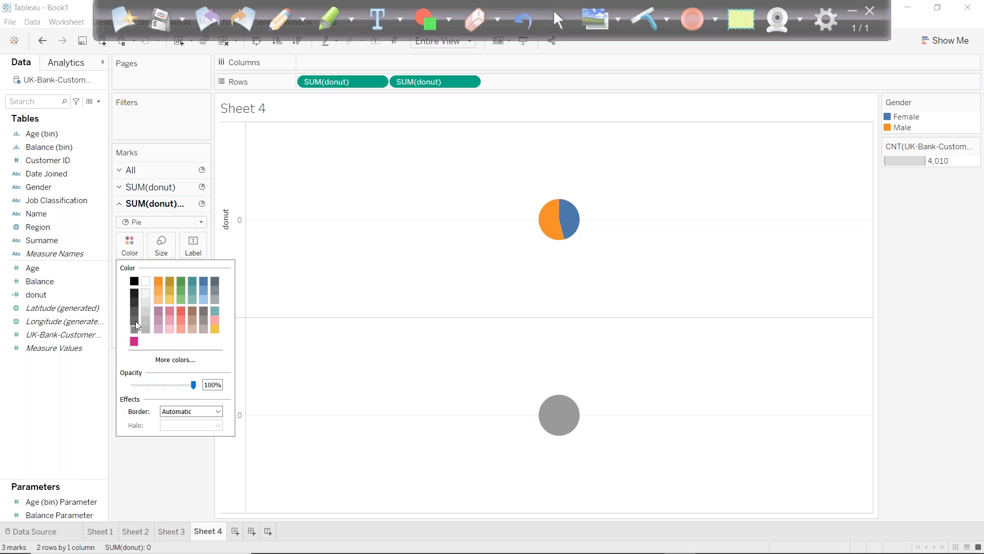
pyautogui.click(145, 281)
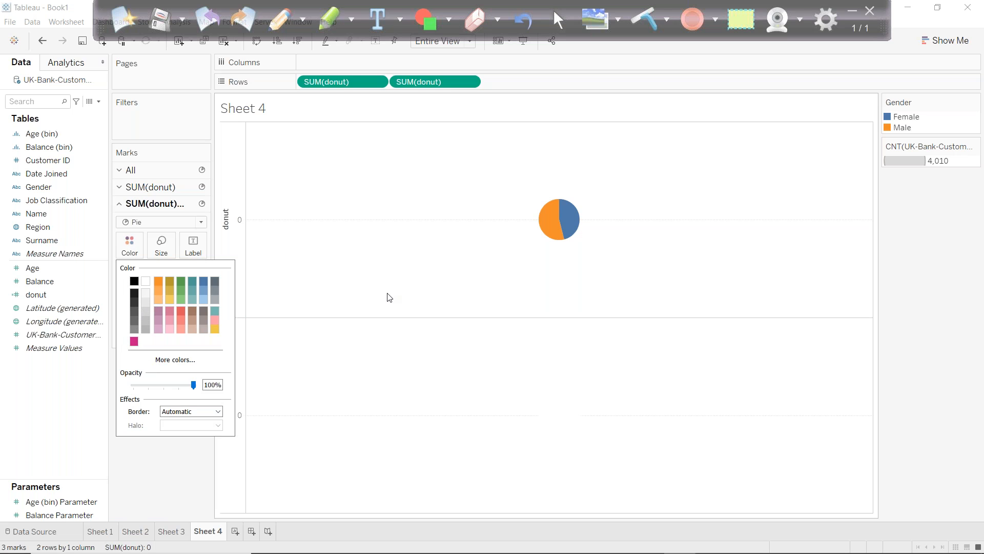
pyautogui.click(395, 308)
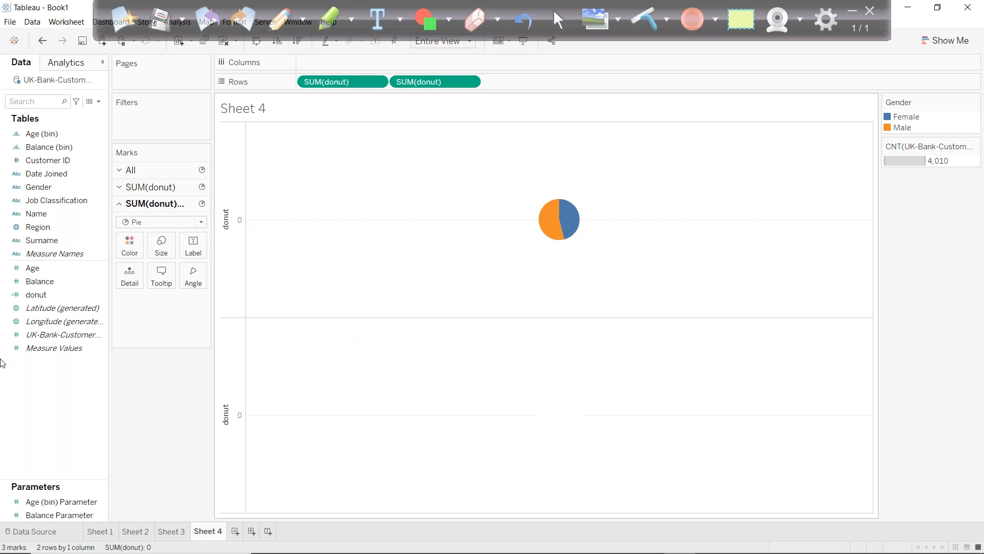
# - Enlarge the gender pie of the first SUM(donut) to more than double its diameter
pyautogui.click(149, 187)
pyautogui.click(161, 228)
pyautogui.moveTo(177, 257); pyautogui.dragTo(206, 258)
pyautogui.click(128, 452)
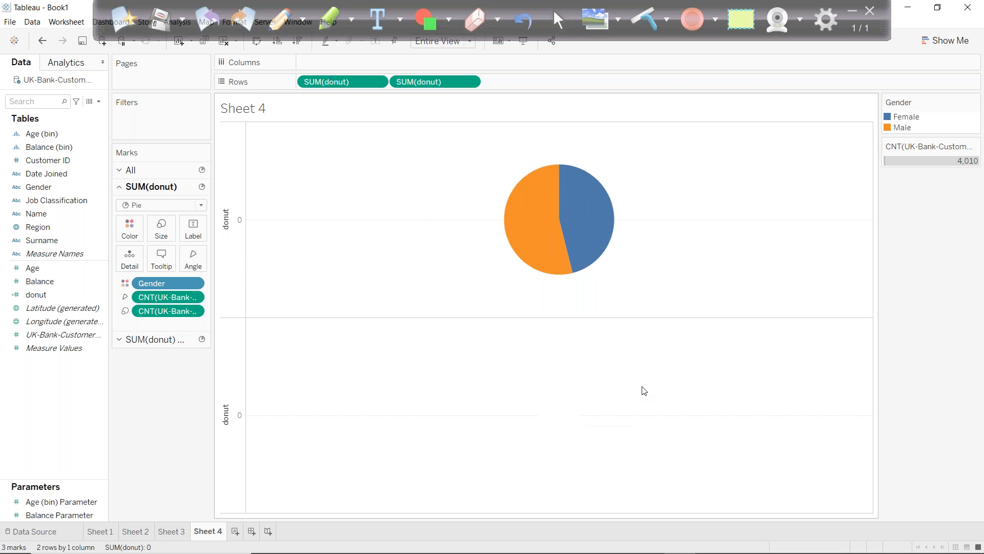
# - Overlay the second SUM(donut) on the first by making it a dual axis
pyautogui.moveTo(578, 422)
pyautogui.moveTo(564, 220)
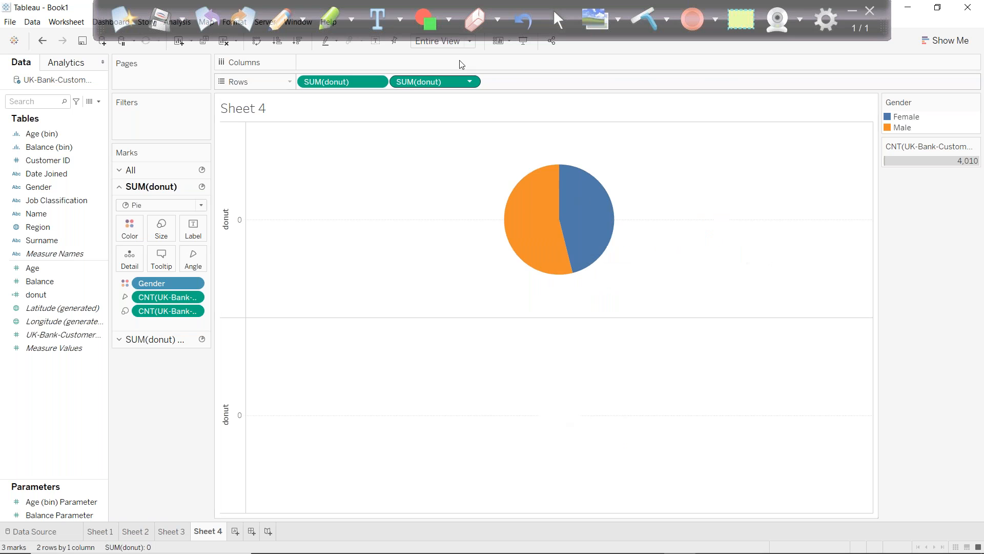
pyautogui.click(470, 83)
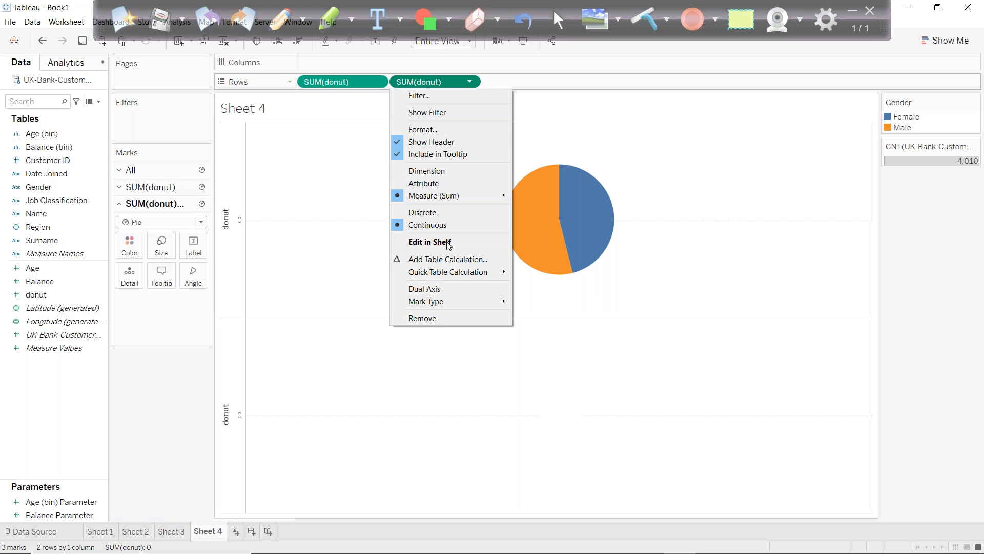
pyautogui.click(448, 291)
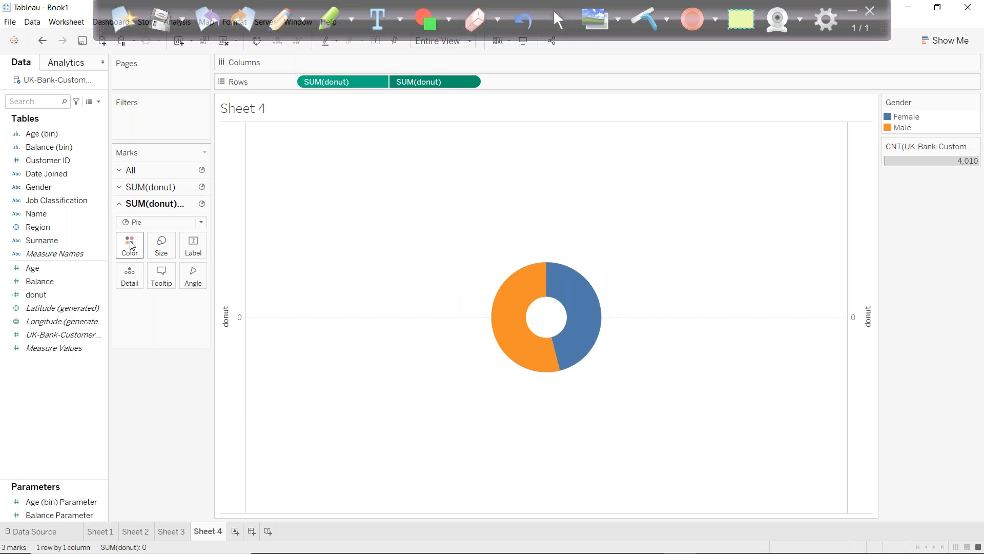
# - Enlarge the white pie of the second SUM(donut) to widen the donut's hole
pyautogui.click(161, 246)
pyautogui.click(193, 276)
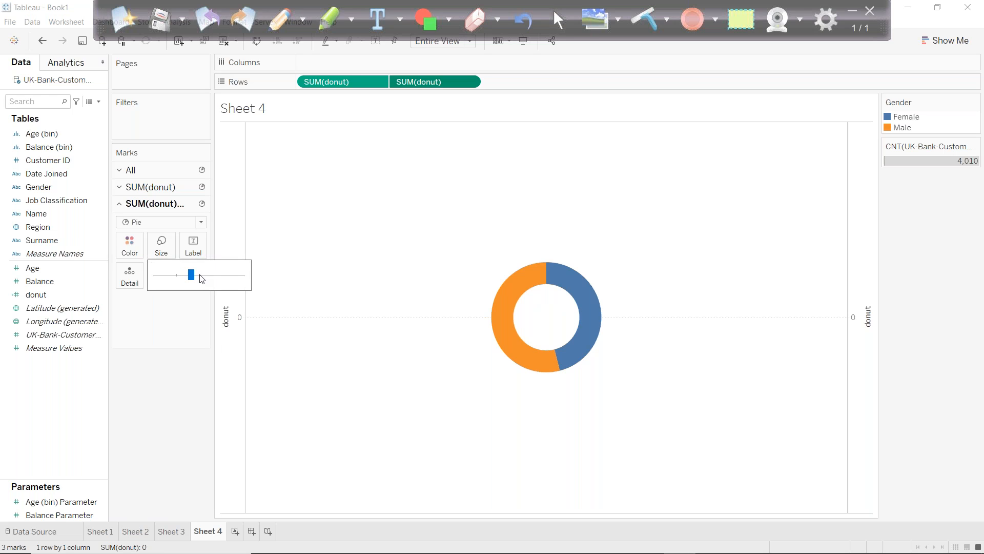
# - Fine-tune the size of the white inner pie so the donut's ring is slightly thinner
pyautogui.click(204, 277)
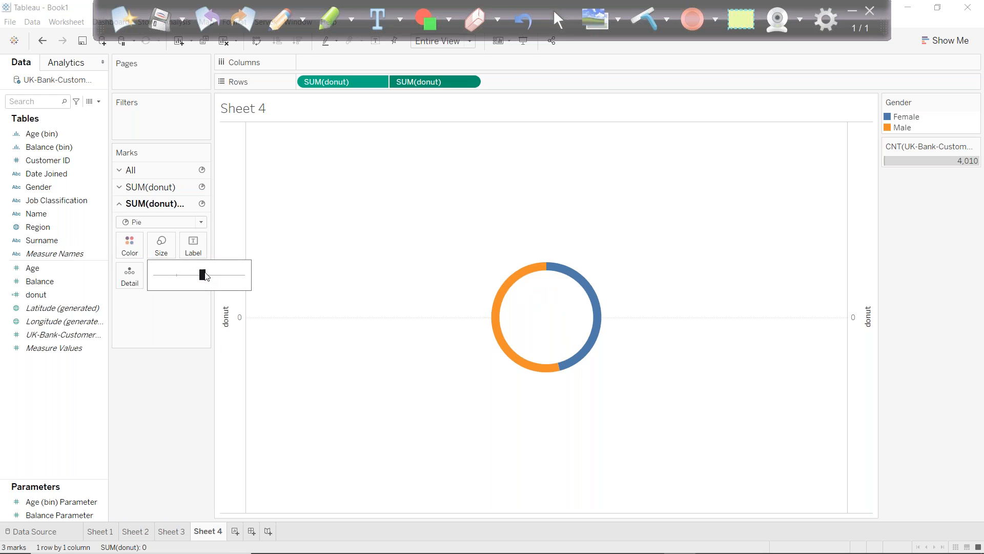
pyautogui.click(219, 273)
pyautogui.click(206, 279)
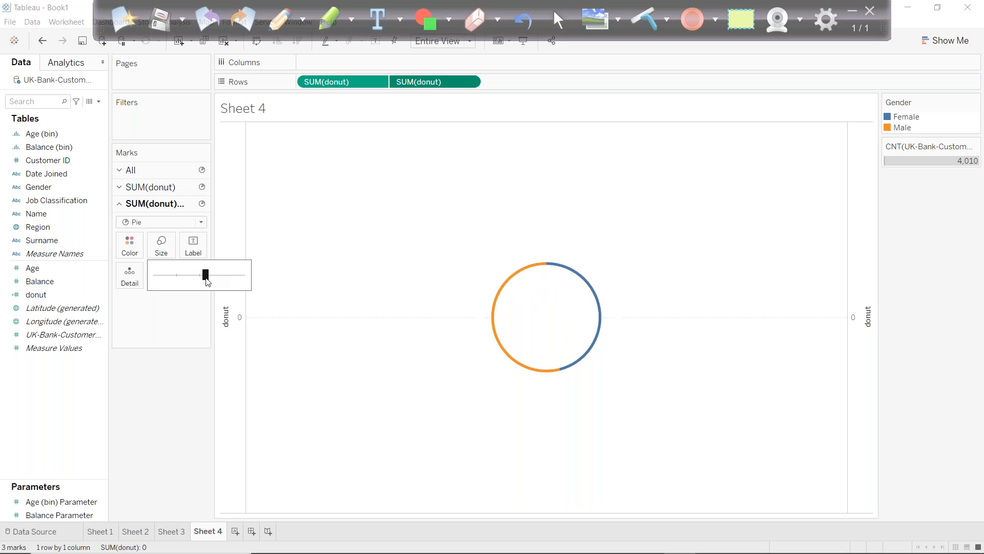
pyautogui.click(201, 278)
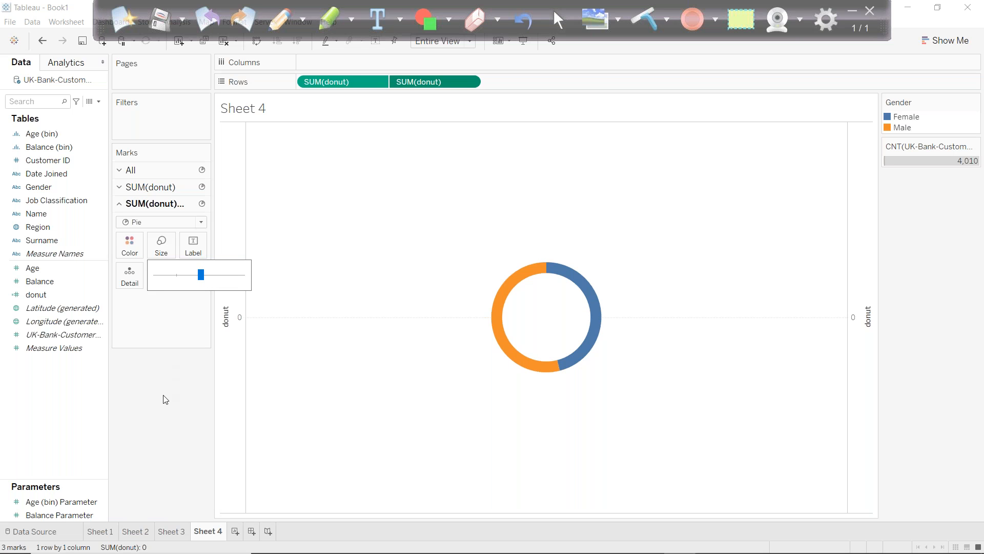
pyautogui.click(197, 276)
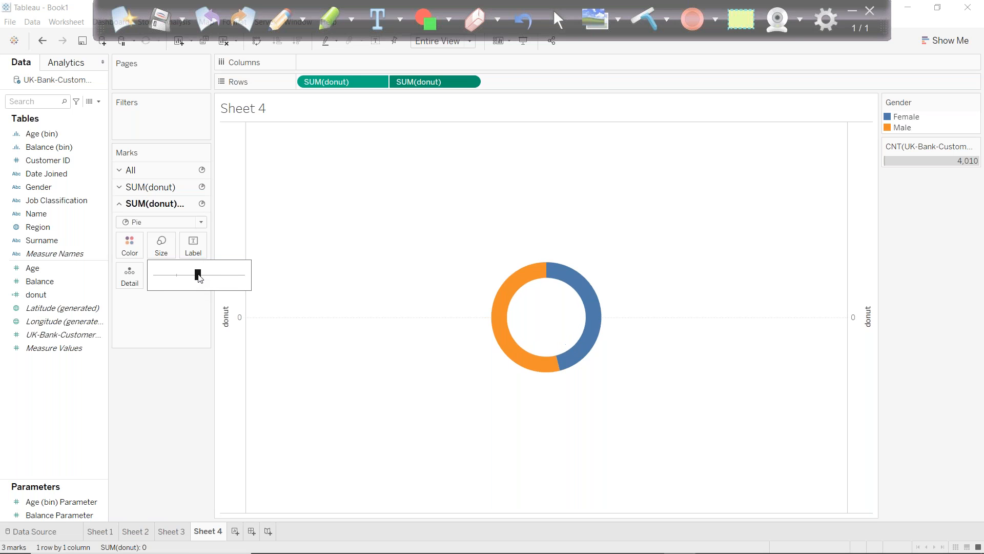
pyautogui.click(156, 383)
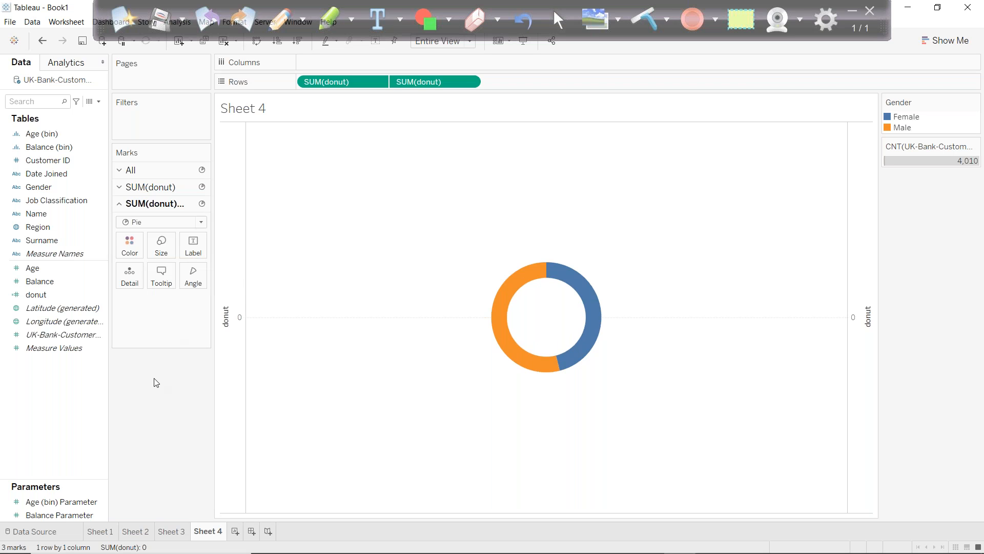
# - Label the slices of the gender pie with Gender and the count of UK-Bank-Customers.csv
pyautogui.click(506, 356)
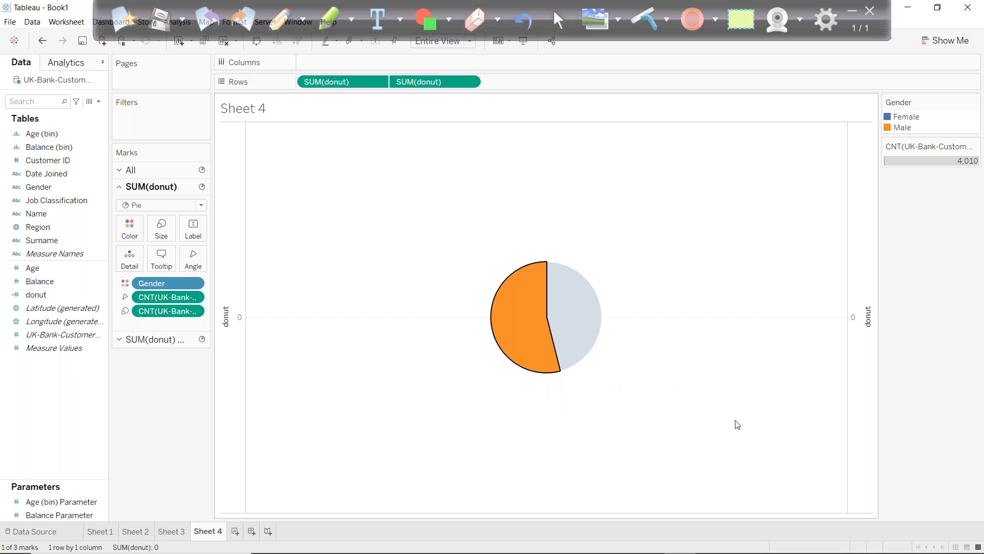
pyautogui.click(655, 277)
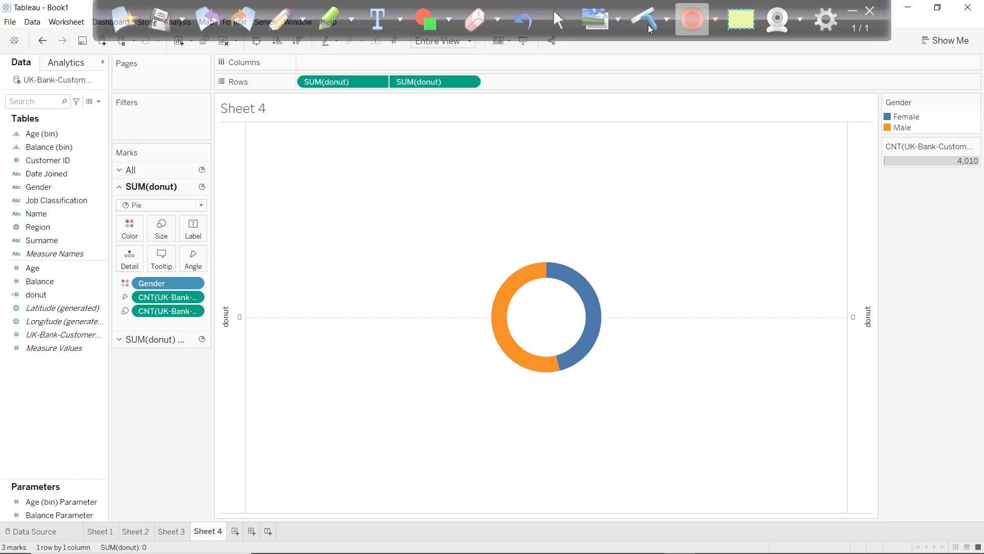
pyautogui.moveTo(36, 188); pyautogui.dragTo(194, 229)
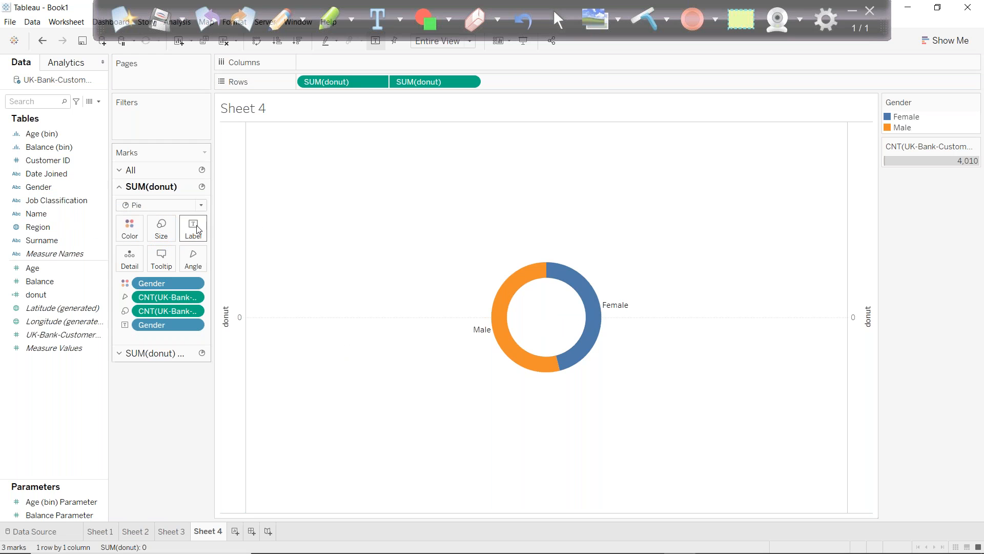
pyautogui.click(501, 328)
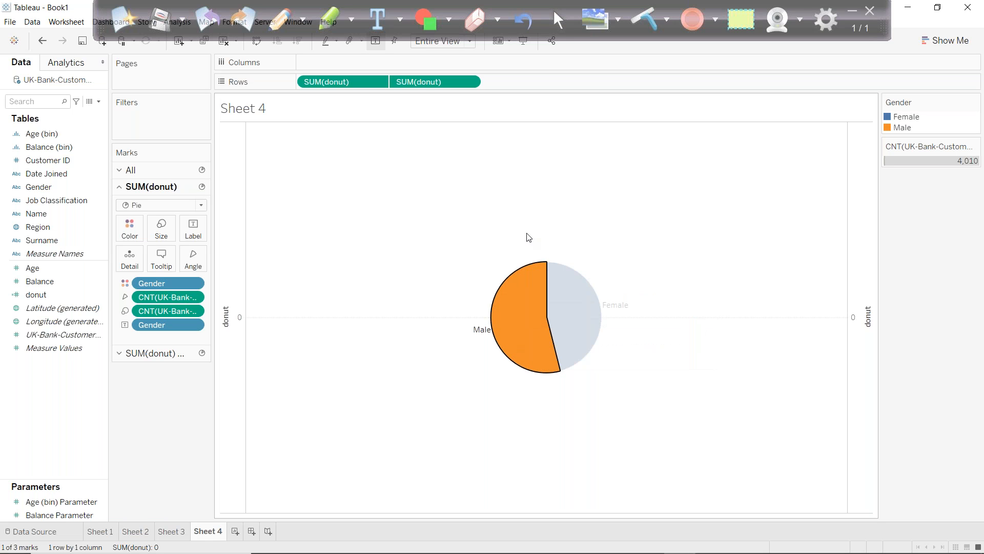
pyautogui.click(155, 284)
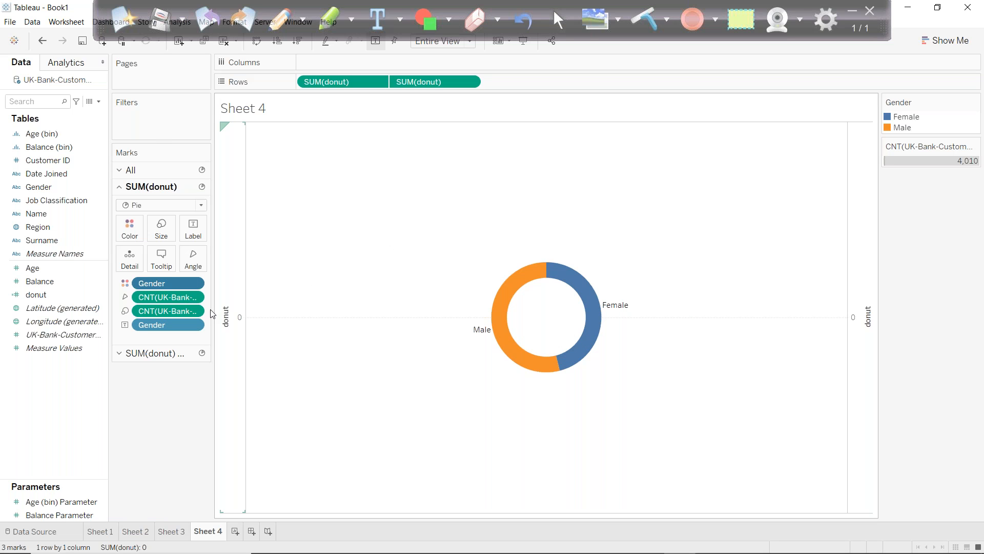
pyautogui.click(58, 335)
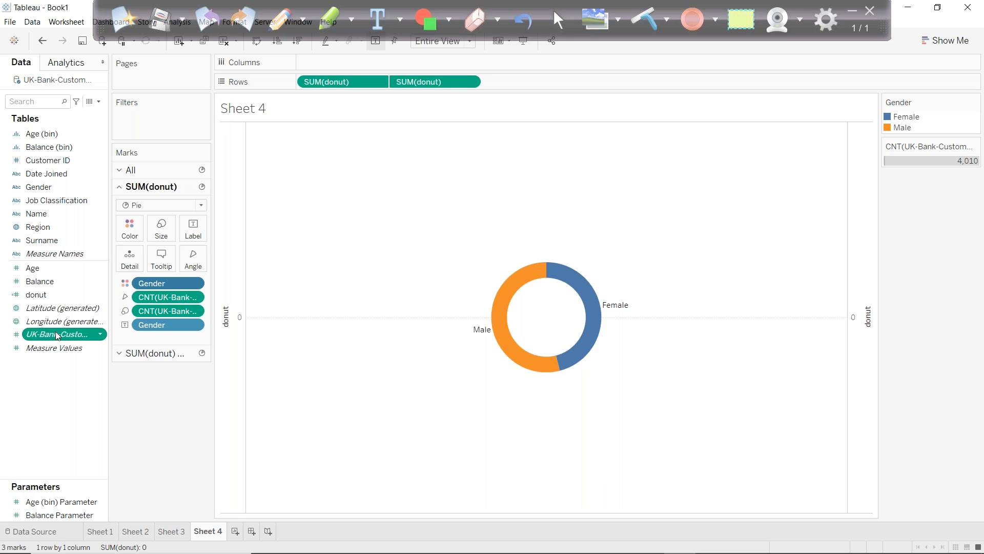
pyautogui.moveTo(57, 336); pyautogui.dragTo(728, 436)
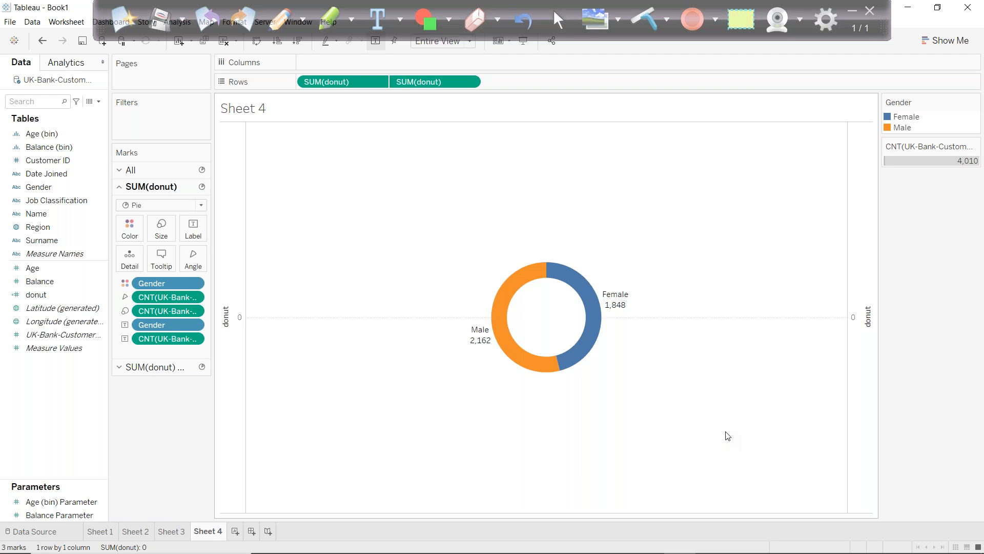
# - Label the white inner pie of the second SUM(donut) with the count of UK-Bank-Customers.csv
pyautogui.click(162, 367)
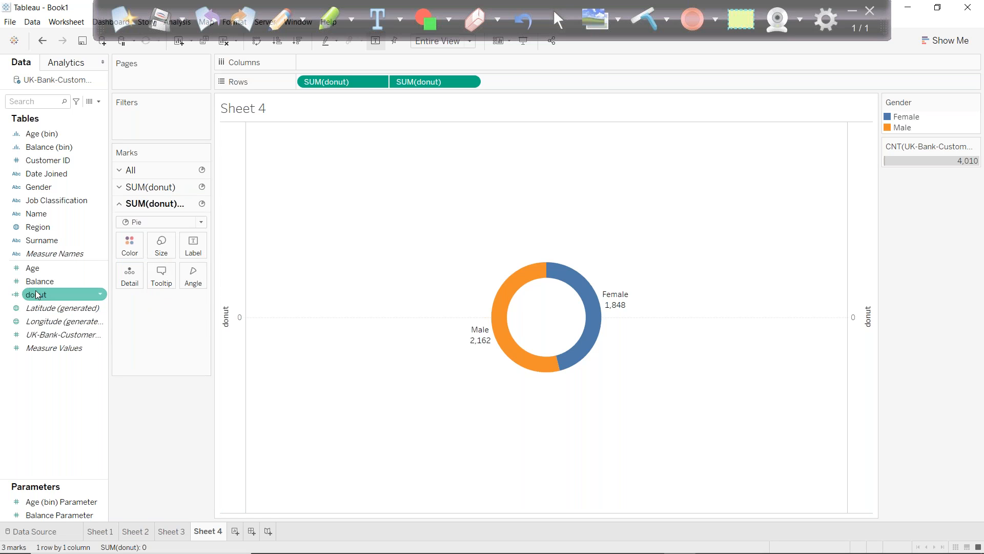
pyautogui.moveTo(57, 334); pyautogui.dragTo(195, 259)
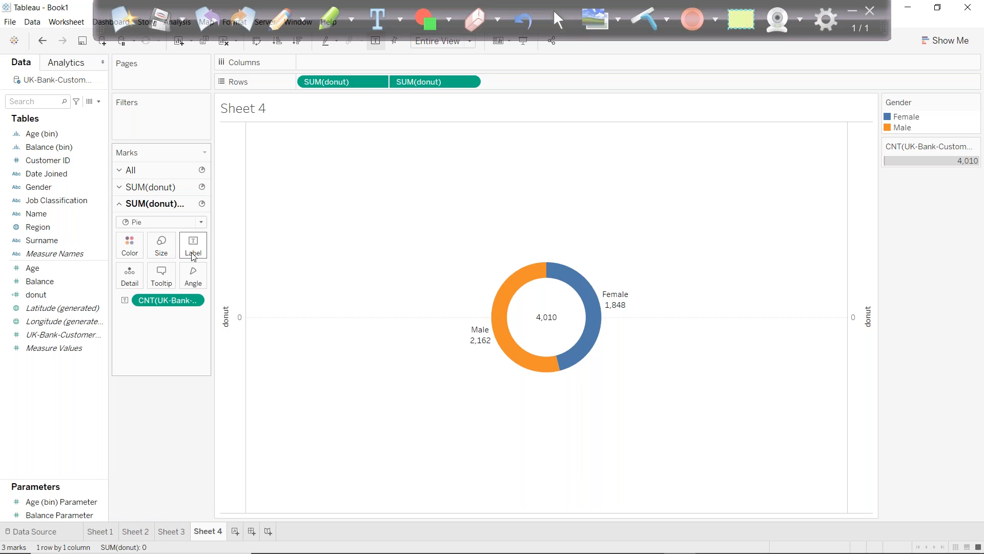
pyautogui.moveTo(579, 358)
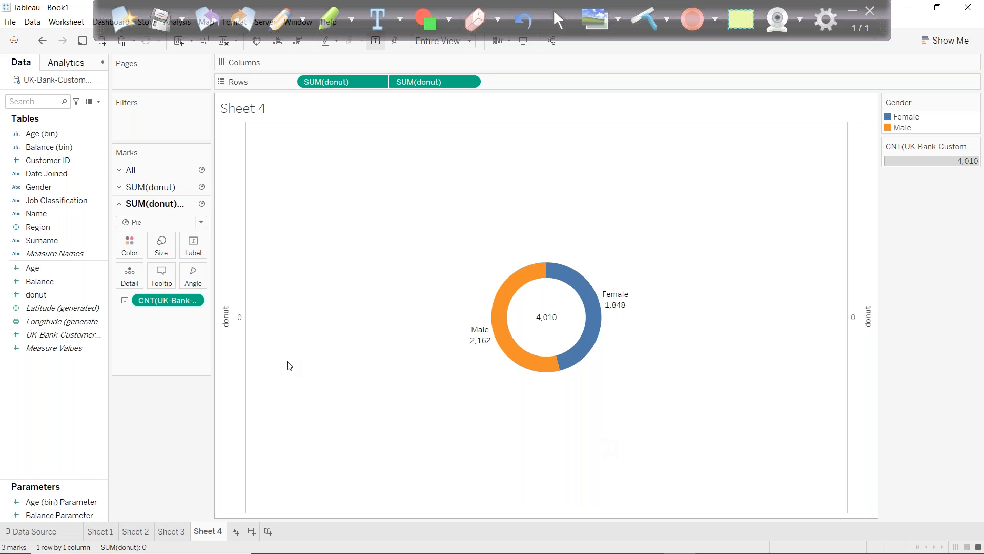
# - Format the donut's center count label as bold at 12 pt
pyautogui.click(193, 246)
pyautogui.click(296, 303)
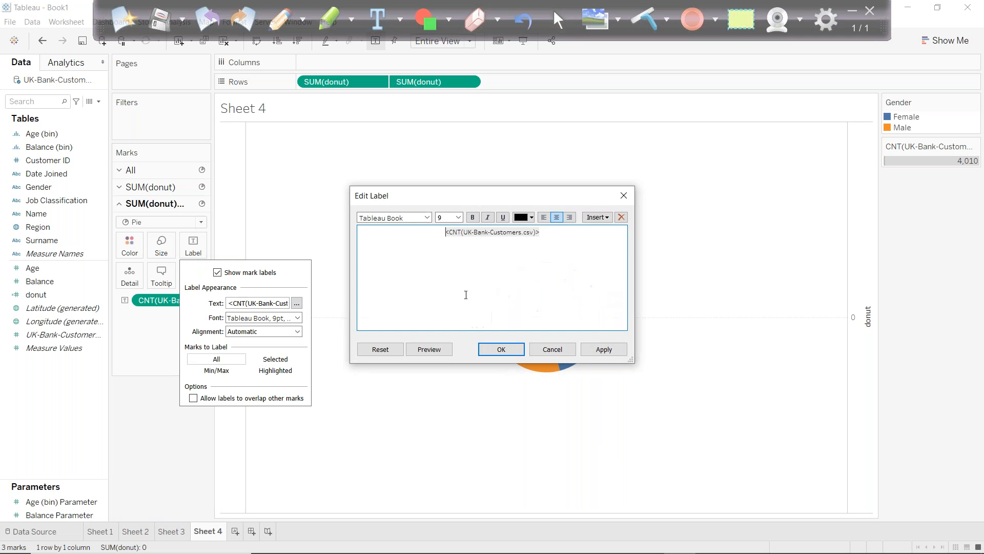
pyautogui.moveTo(558, 236); pyautogui.dragTo(444, 232)
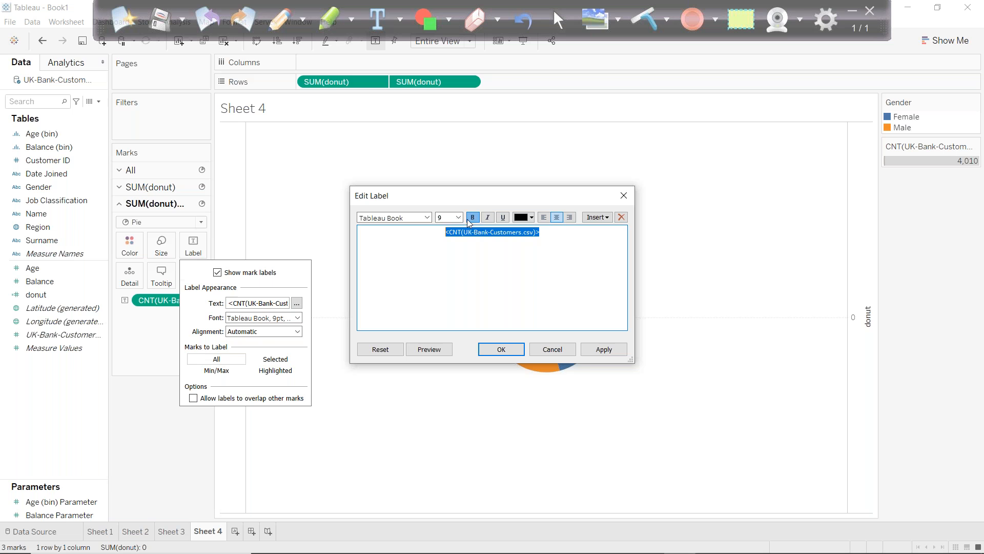
pyautogui.click(459, 218)
pyautogui.click(441, 268)
pyautogui.click(501, 350)
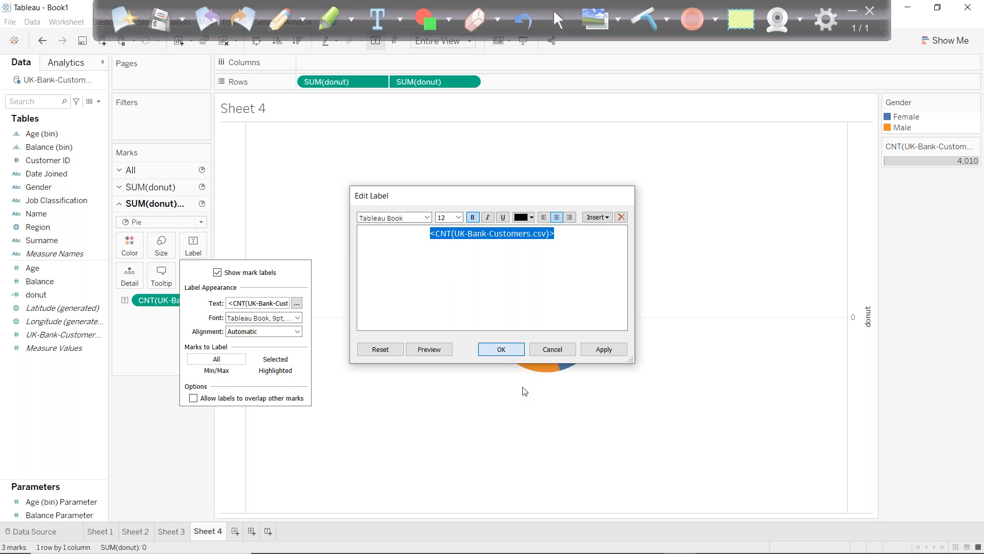
pyautogui.click(687, 498)
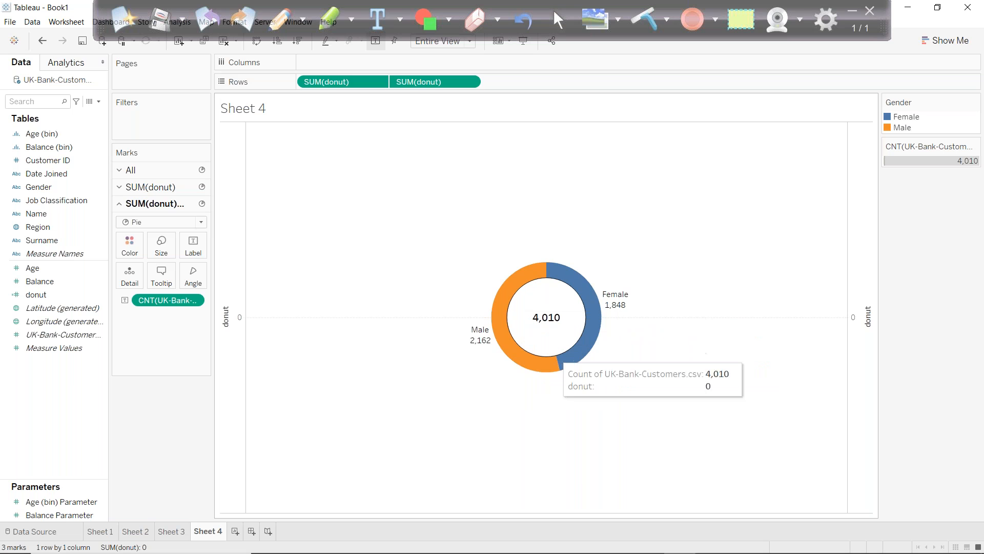
pyautogui.hotkey('alt', 'Tab')
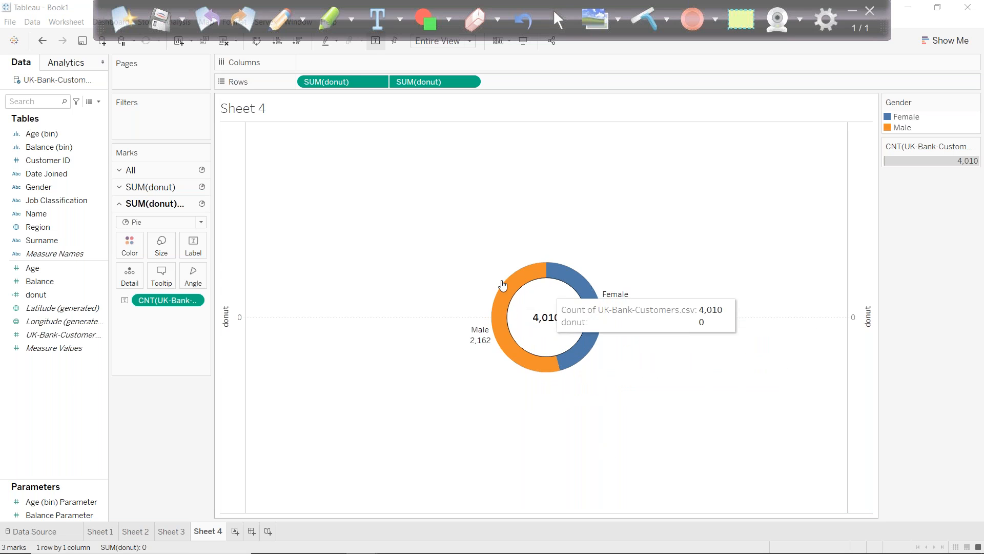
# - Apply a Percent of Total quick table calculation to the customer count label on the first SUM(donut)
pyautogui.click(172, 191)
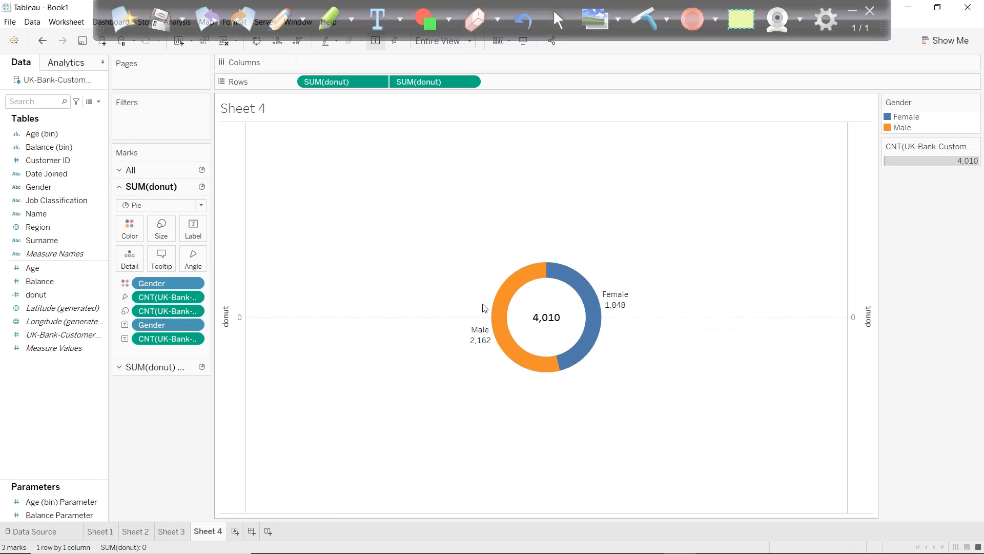
pyautogui.click(194, 338)
pyautogui.moveTo(212, 476)
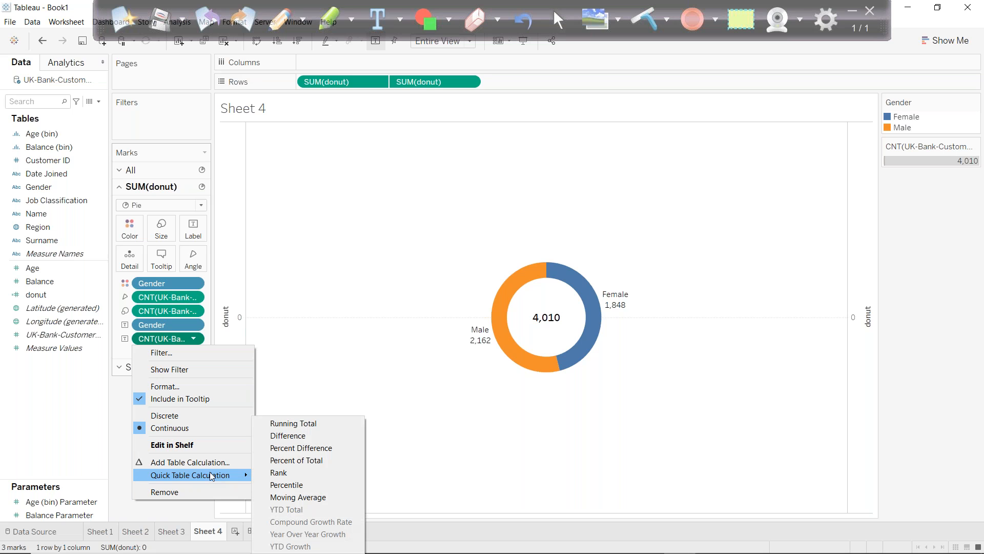
pyautogui.click(302, 463)
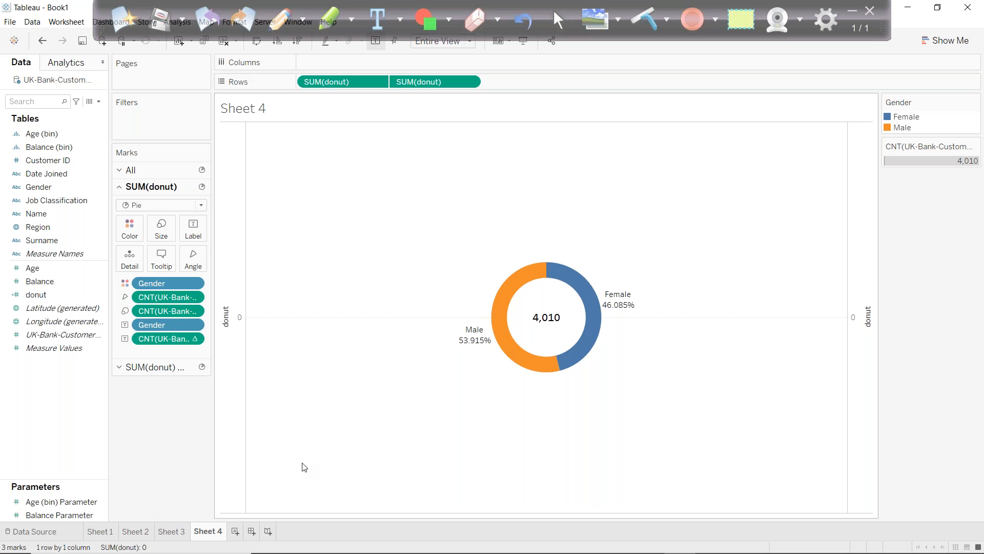
pyautogui.moveTo(474, 347)
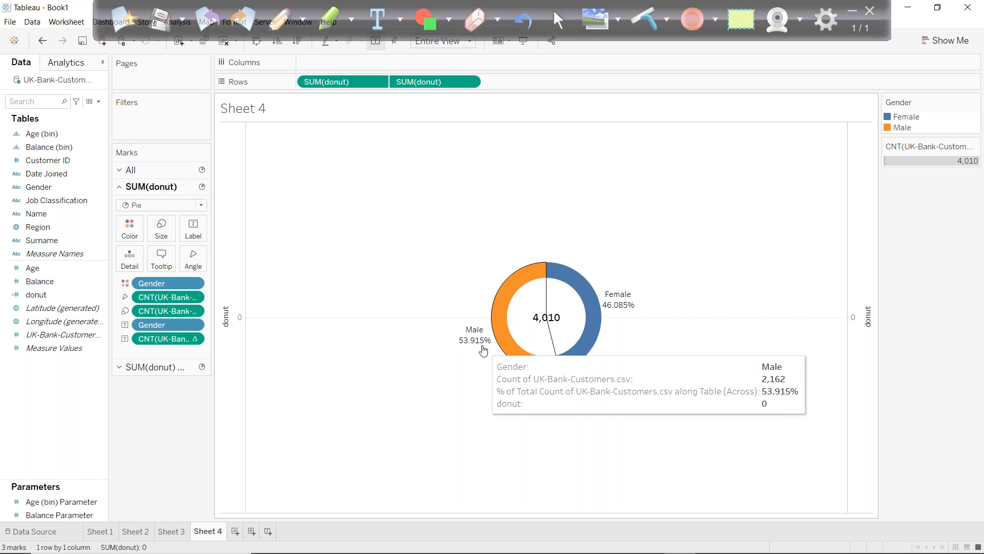
# - Format the numbers of the percent-of-total label as Percentage with 2 decimal places
pyautogui.click(195, 340)
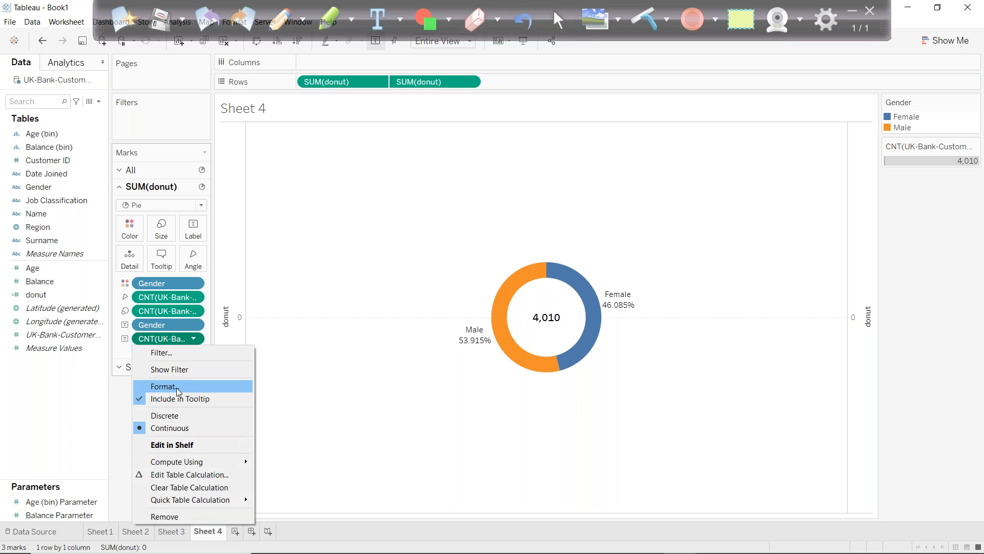
pyautogui.click(178, 391)
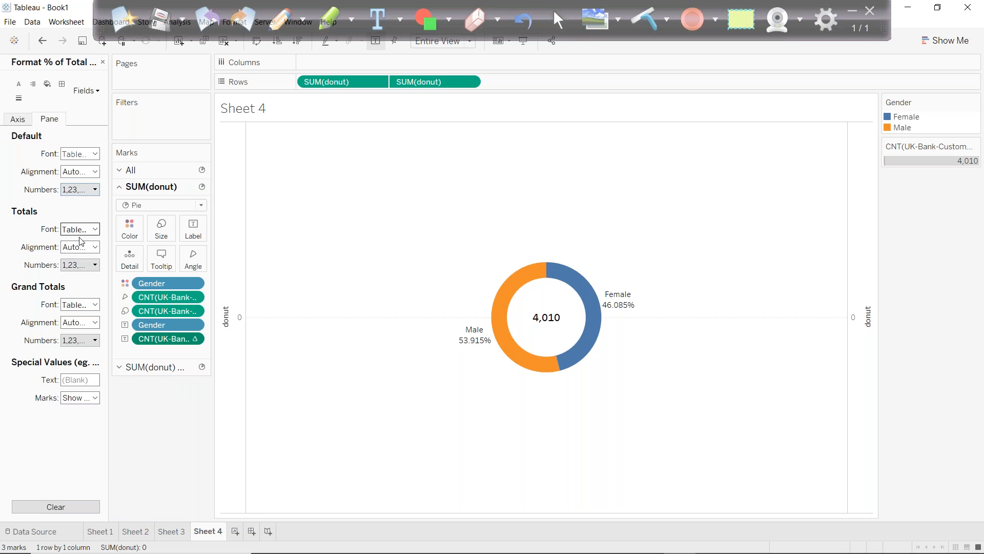
pyautogui.click(84, 265)
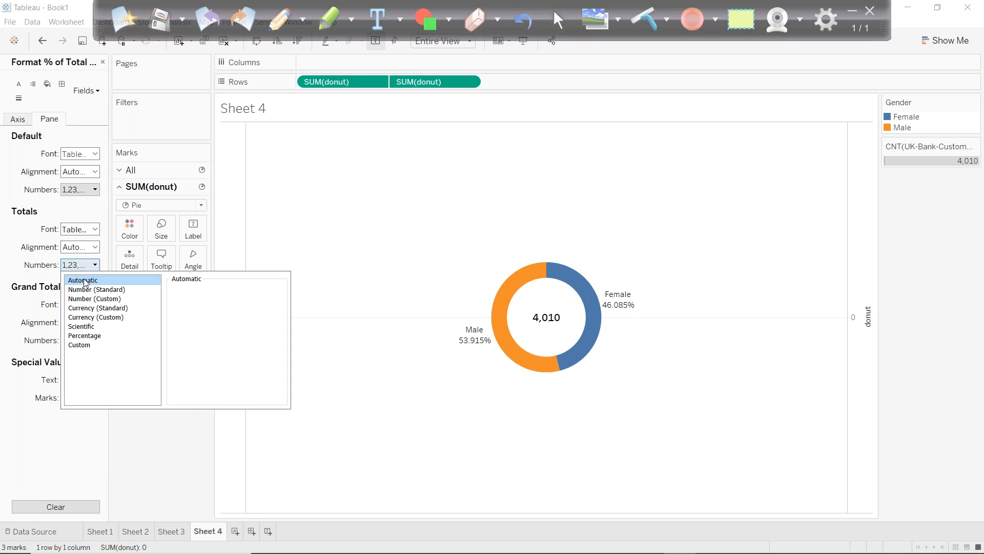
pyautogui.click(86, 337)
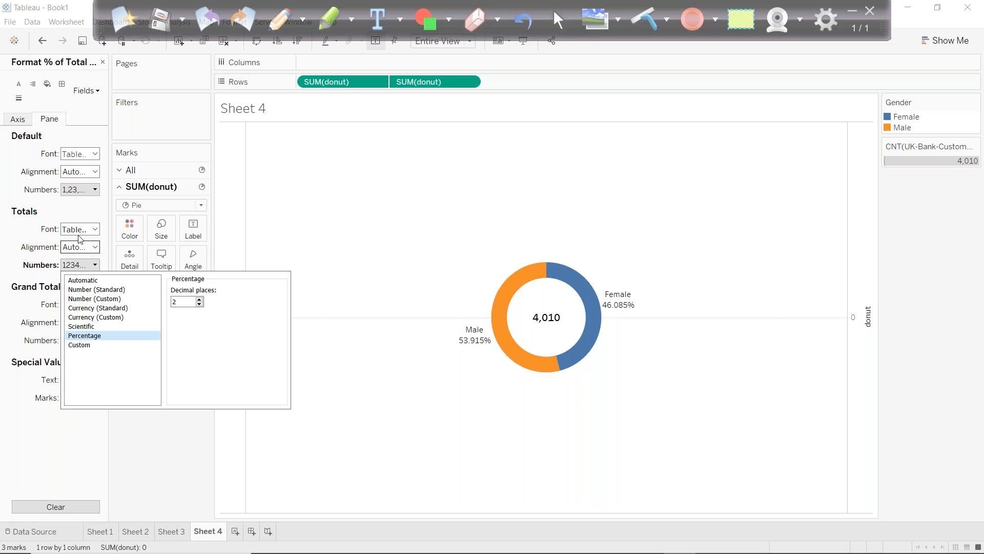
pyautogui.click(103, 62)
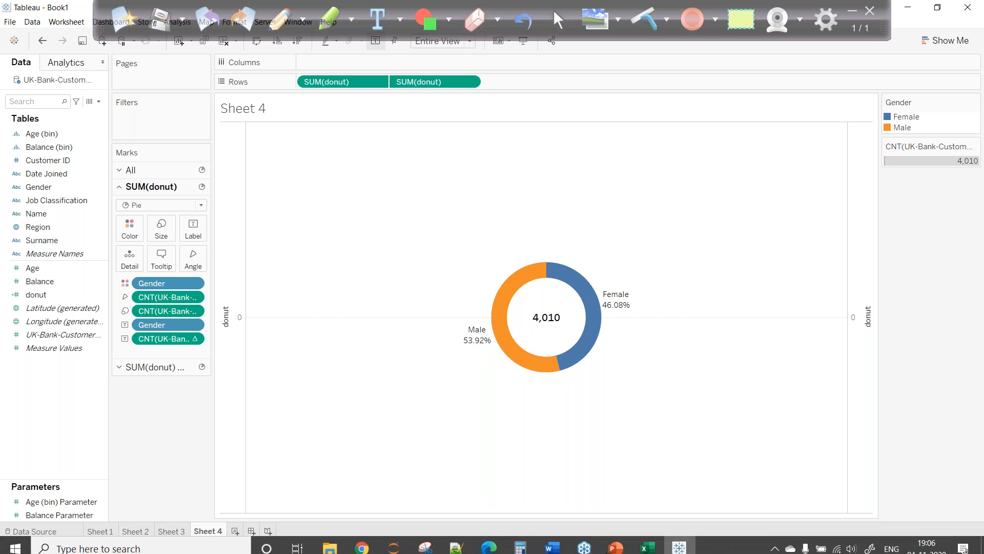
# - Switch to PowerPoint and read the business problem's requirement for a data distribution based on different jobs
pyautogui.click(615, 548)
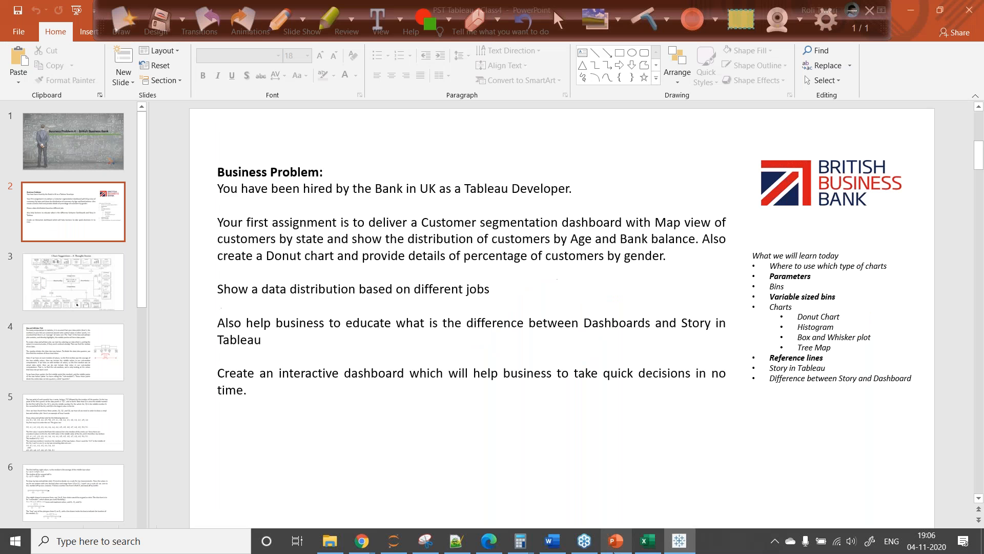
pyautogui.click(321, 288)
pyautogui.moveTo(416, 292); pyautogui.dragTo(218, 291)
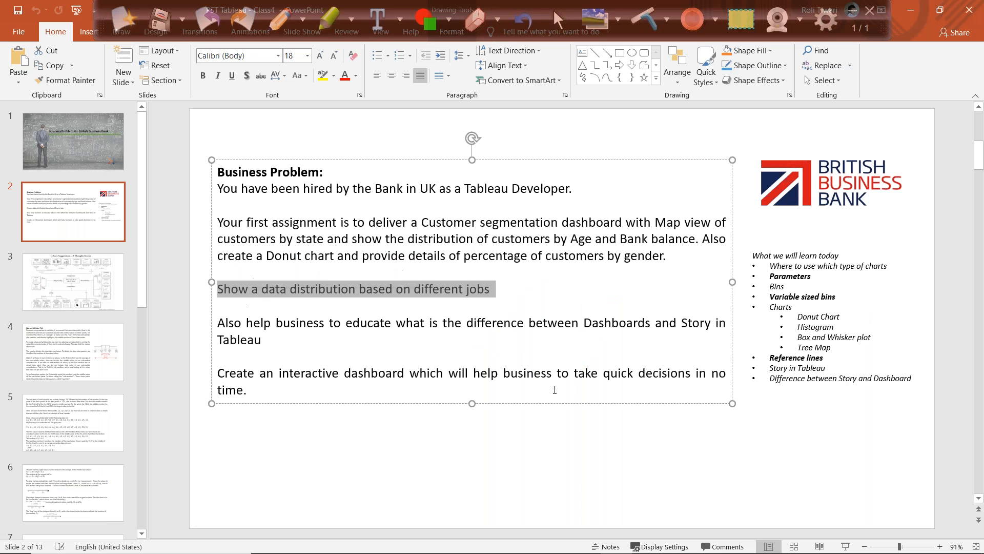
pyautogui.moveTo(648, 553)
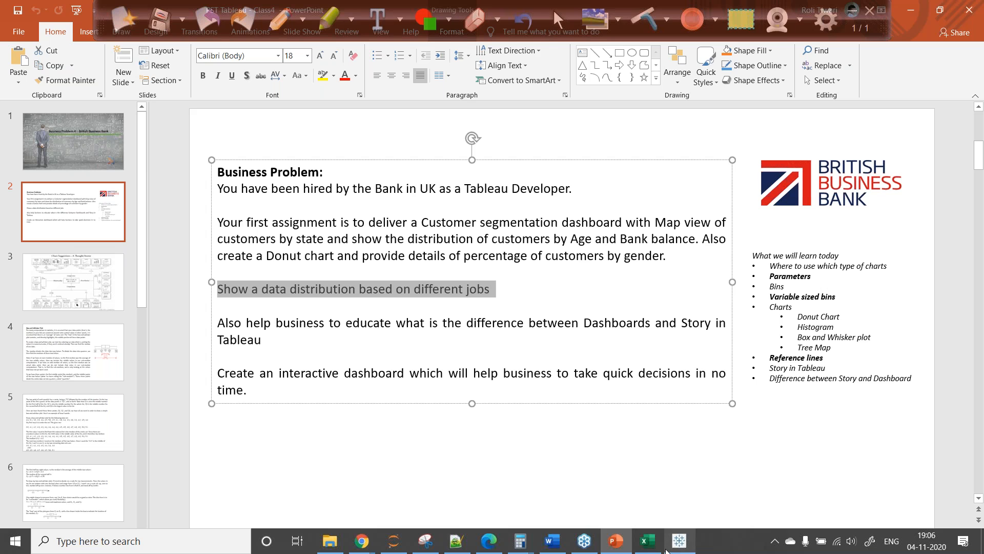
# - Switch back to Tableau and, on a new sheet, chart the count of UK-Bank-Customers.csv in columns against Job Classification in rows
pyautogui.click(679, 541)
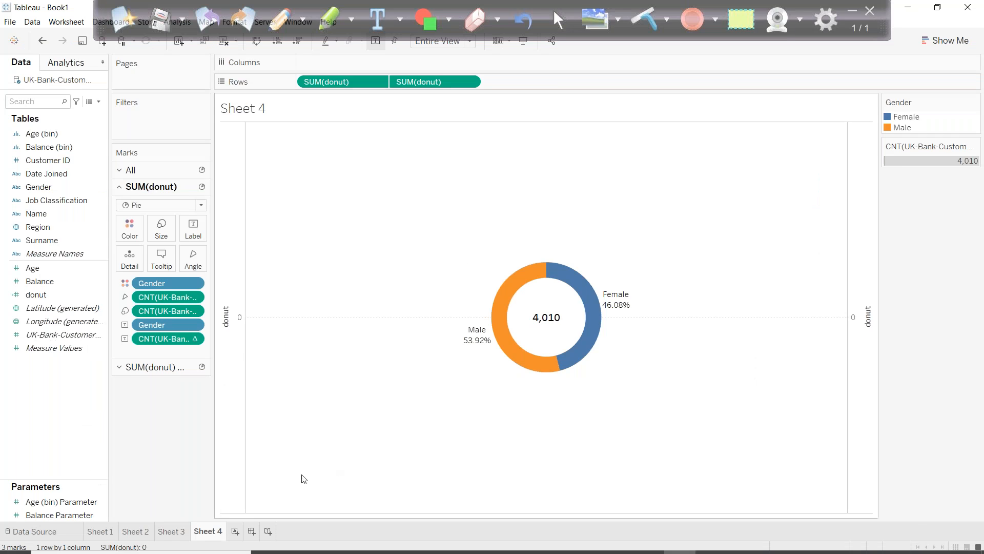
pyautogui.click(235, 532)
pyautogui.moveTo(67, 206); pyautogui.dragTo(346, 89)
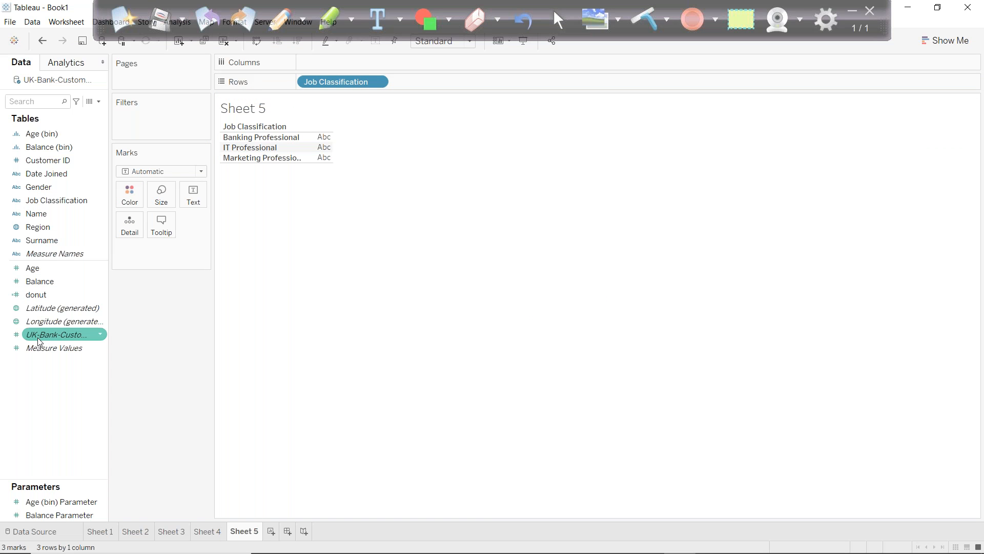
pyautogui.moveTo(38, 336); pyautogui.dragTo(311, 67)
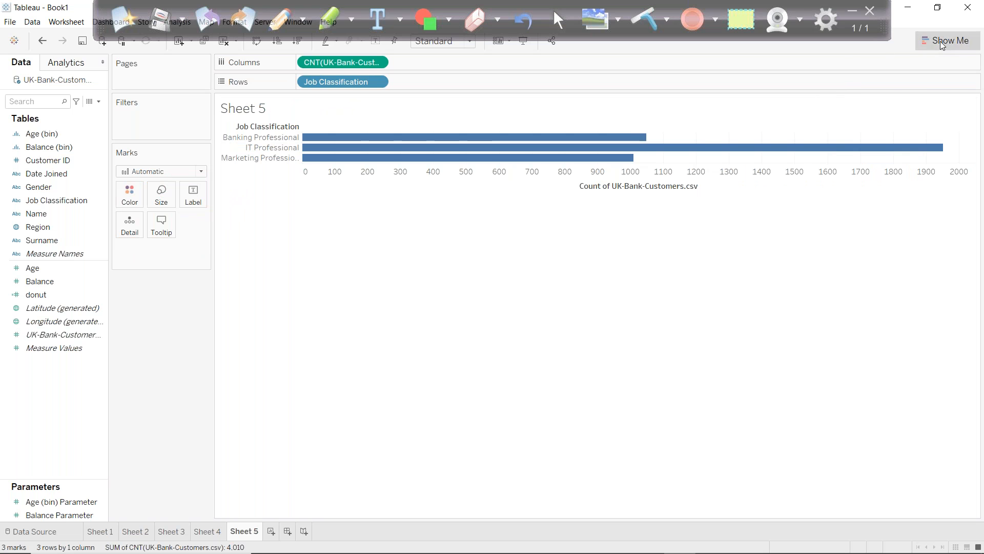
# - Convert the Job Classification bar chart on Sheet 5 into a treemap
pyautogui.click(943, 41)
pyautogui.click(888, 168)
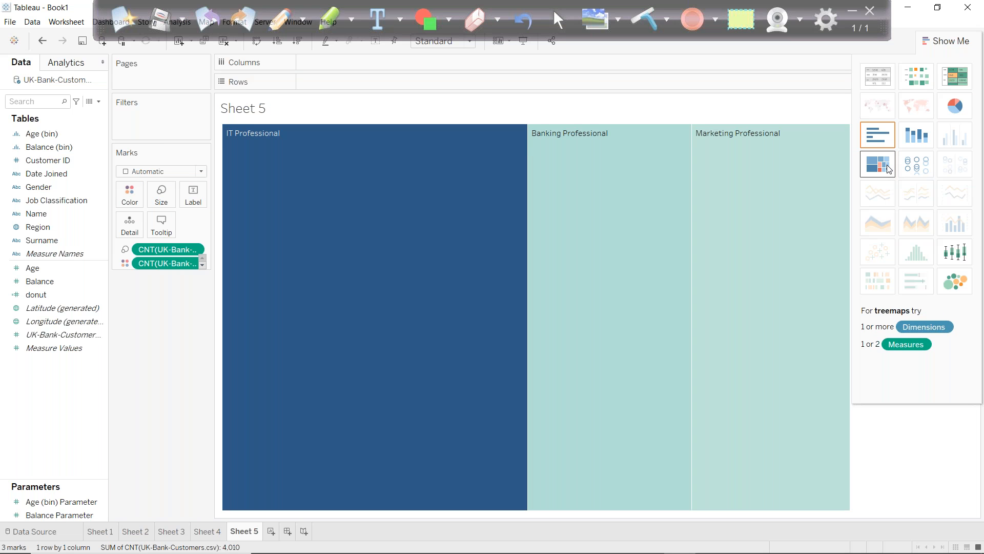
pyautogui.click(946, 48)
pyautogui.moveTo(729, 205)
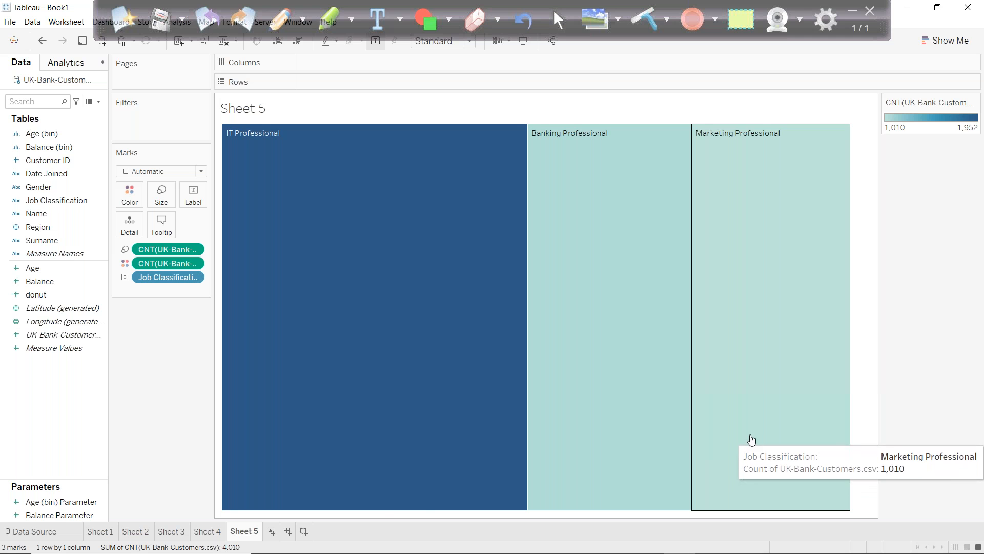
# - Create a new dashboard, place Sheet 1 in it, and compare its map with the one on the worksheet
pyautogui.click(288, 532)
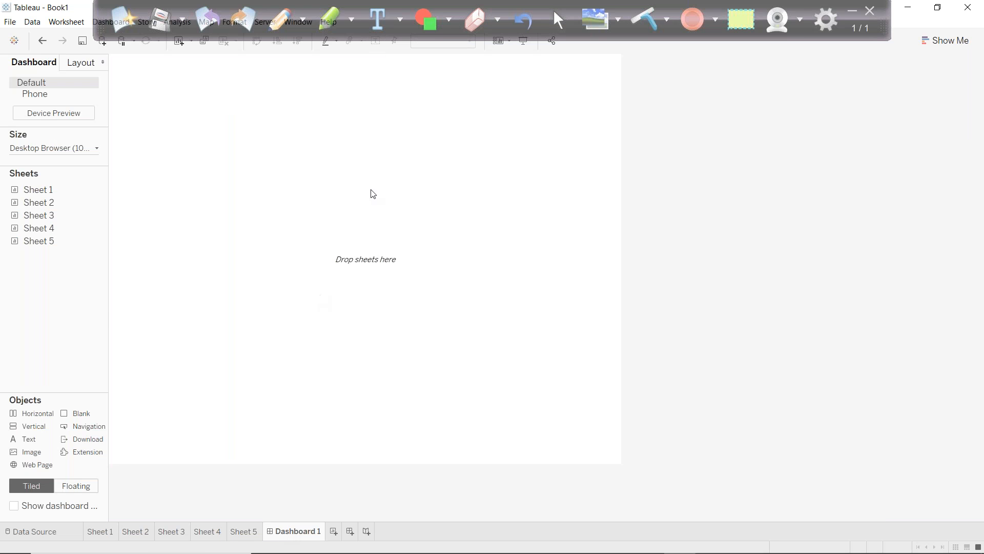
pyautogui.moveTo(66, 187); pyautogui.dragTo(237, 185)
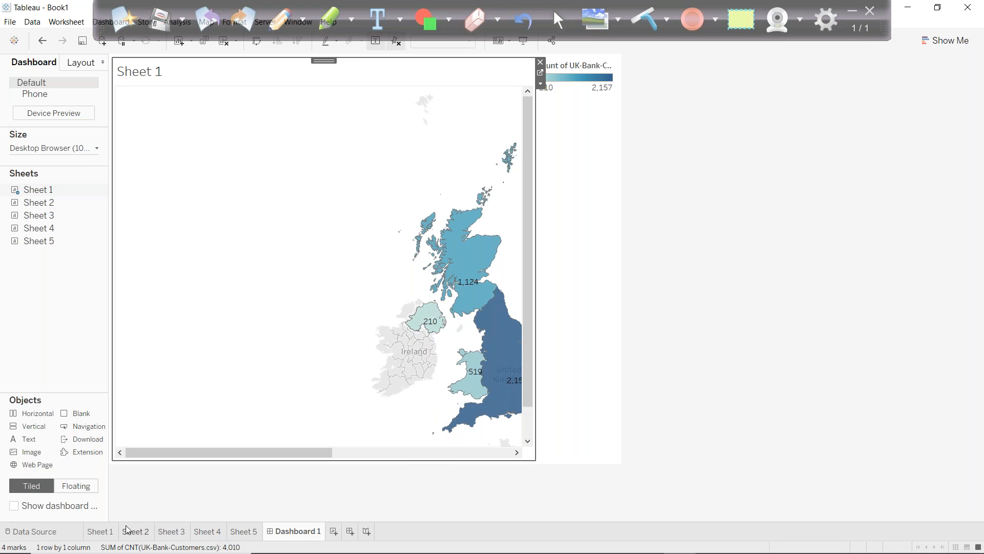
pyautogui.click(105, 533)
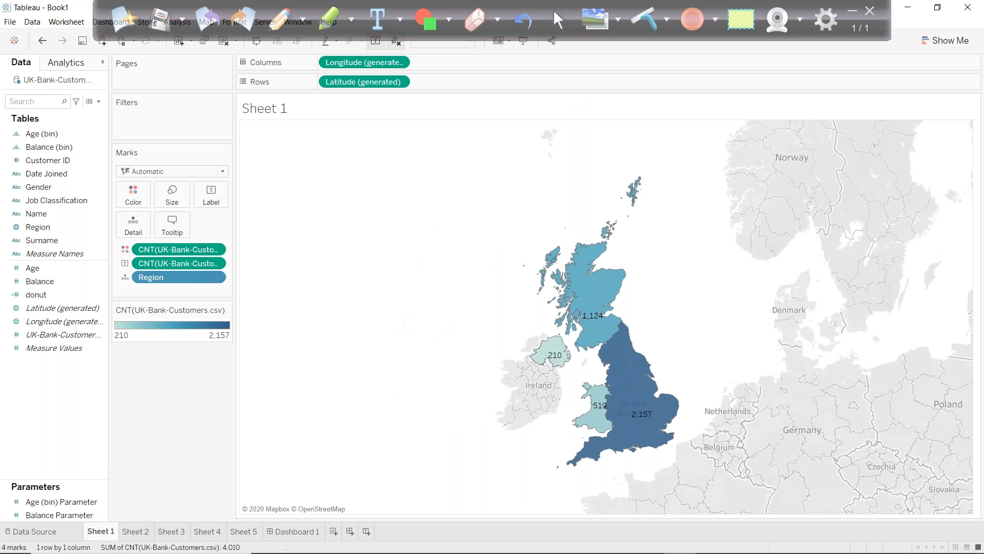
pyautogui.click(293, 532)
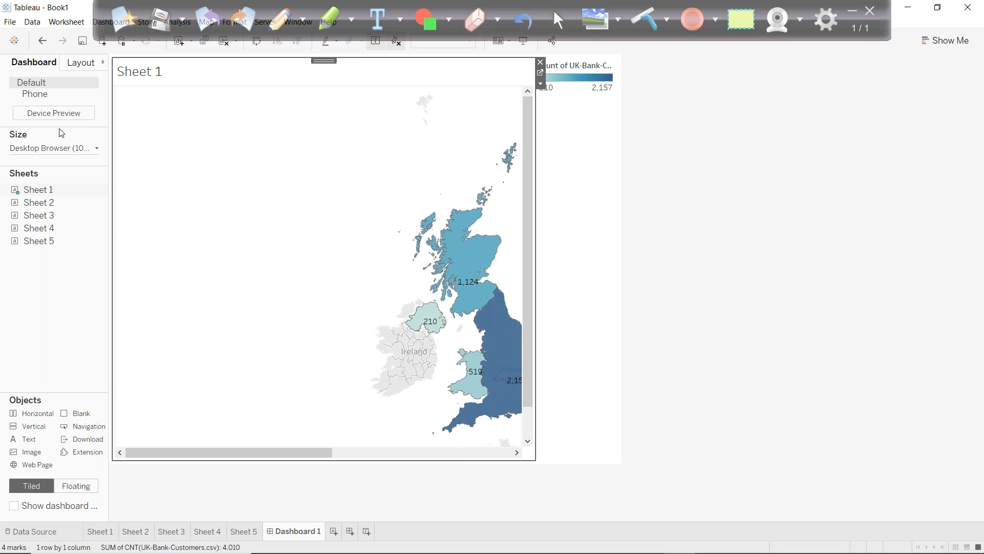
# - Set the dashboard size to Automatic and narrow the Sheet 1 map pane to about half the dashboard's width
pyautogui.click(59, 150)
pyautogui.click(54, 167)
pyautogui.click(54, 187)
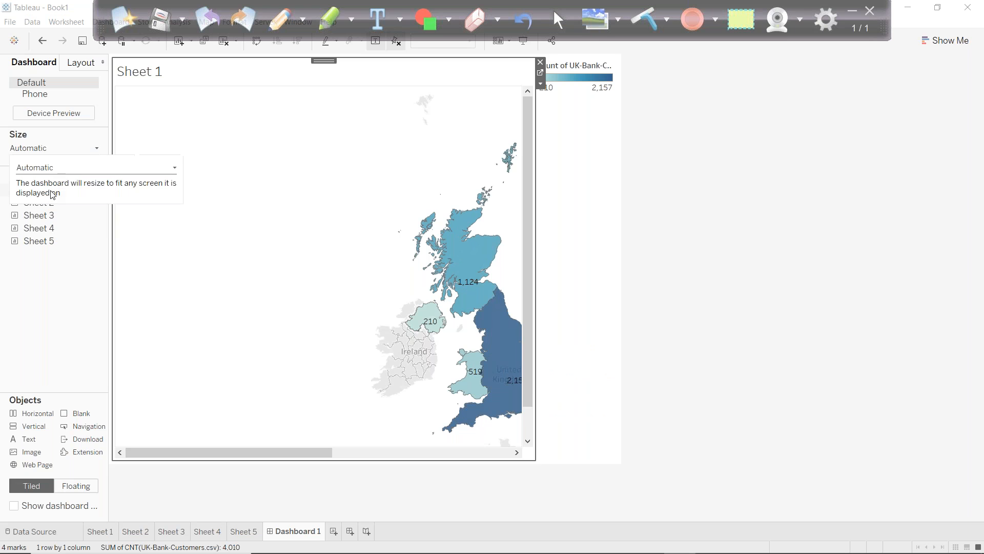
pyautogui.click(897, 261)
pyautogui.moveTo(897, 261); pyautogui.dragTo(619, 282)
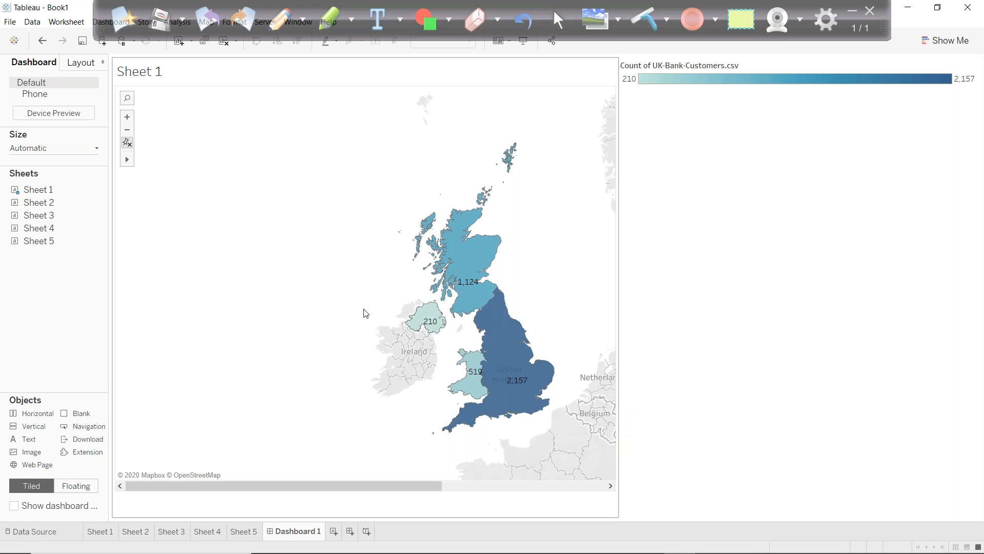
pyautogui.click(465, 487)
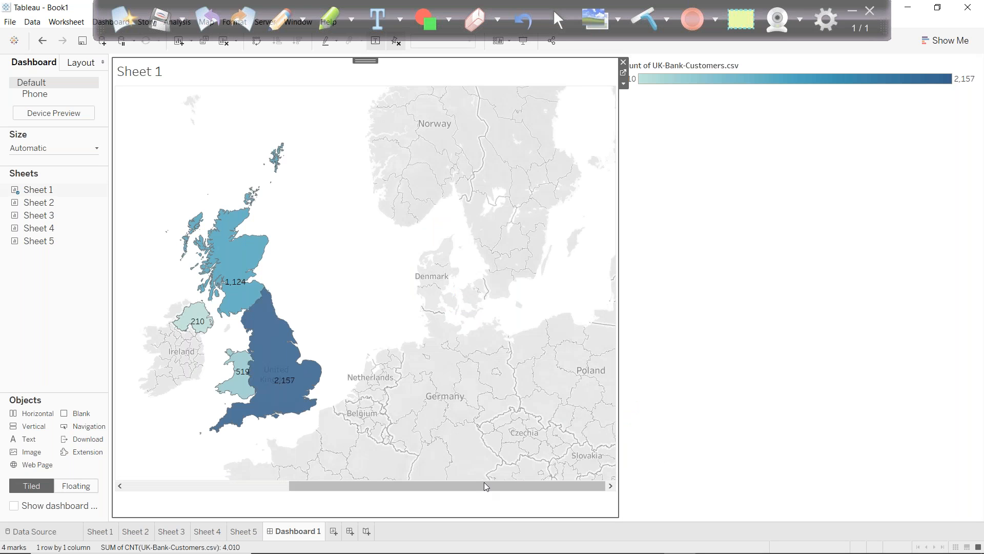
# - Reduce the height and width of the map view on Sheet 1 and check its fit in Dashboard 1
pyautogui.click(115, 528)
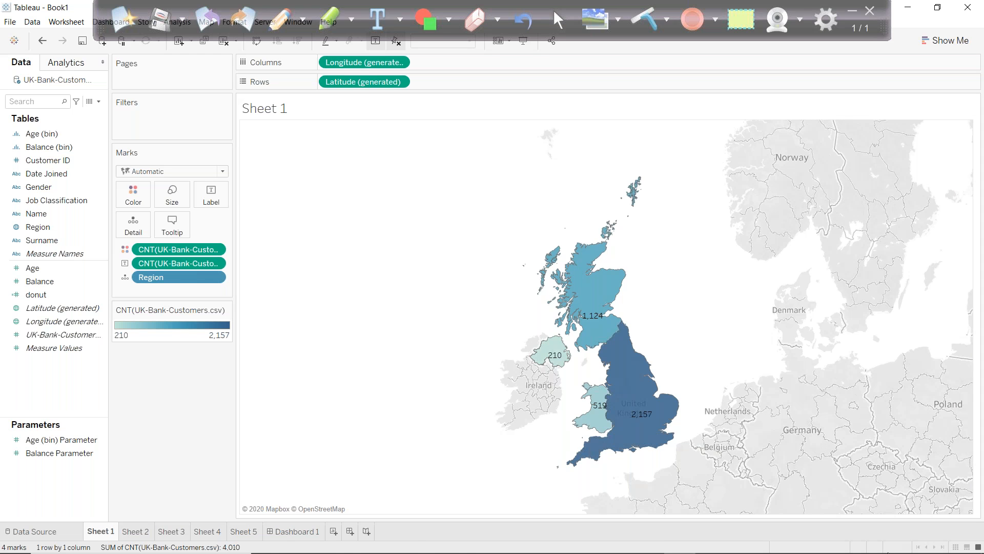
pyautogui.moveTo(841, 512); pyautogui.dragTo(841, 433)
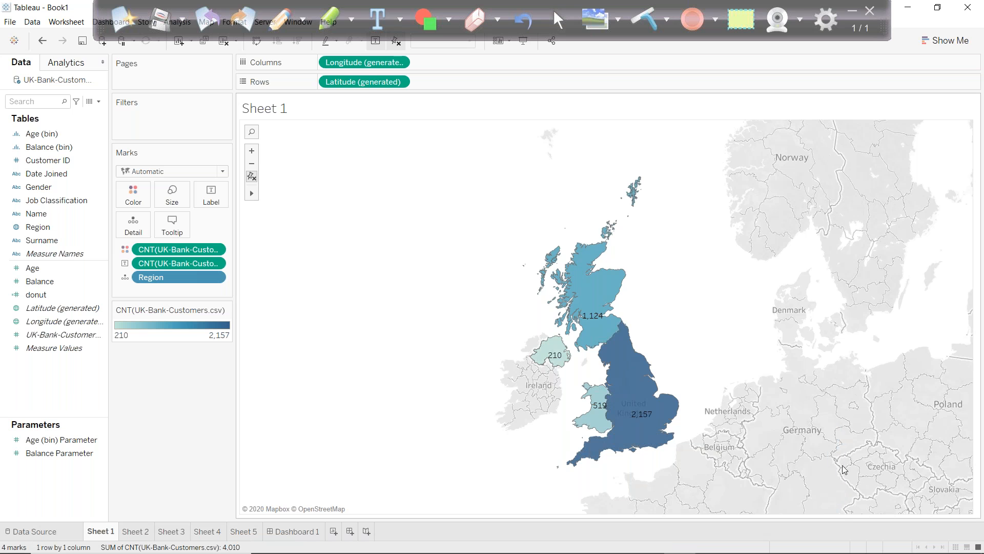
pyautogui.moveTo(741, 514); pyautogui.dragTo(747, 457)
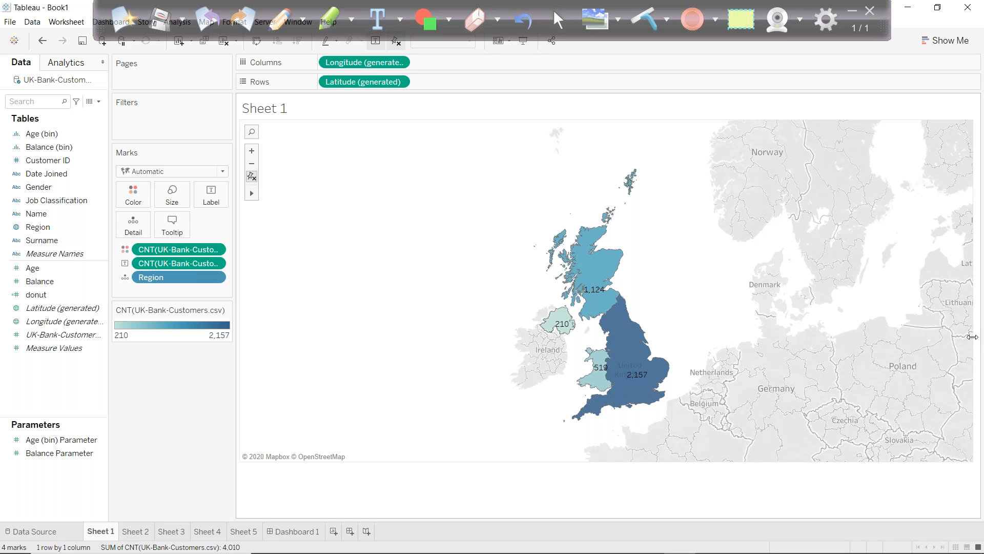
pyautogui.moveTo(973, 337); pyautogui.dragTo(782, 355)
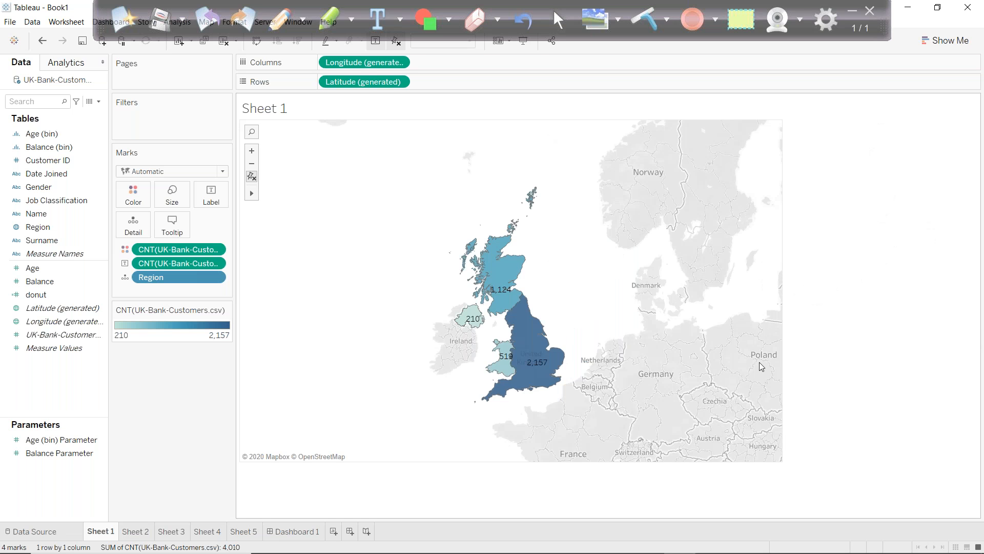
pyautogui.click(298, 533)
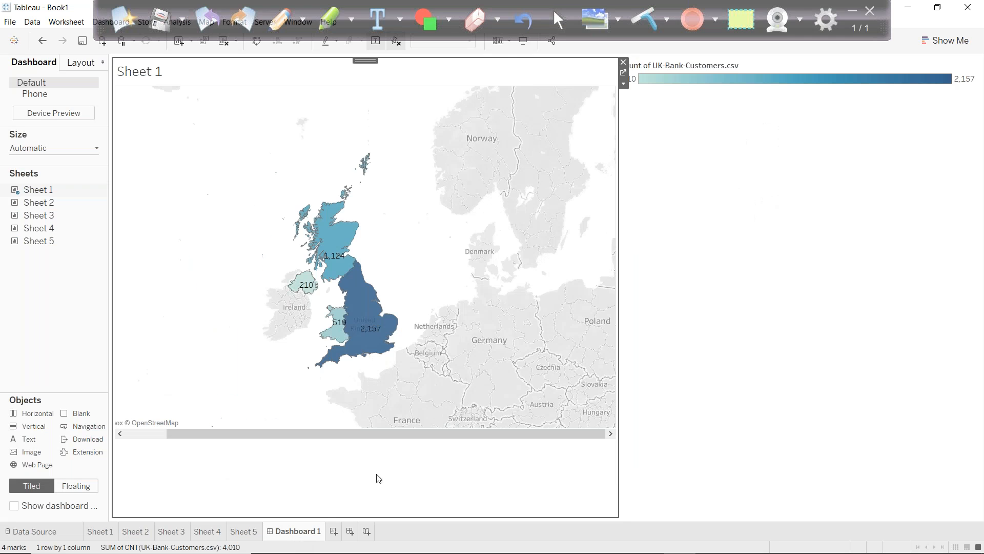
pyautogui.click(152, 434)
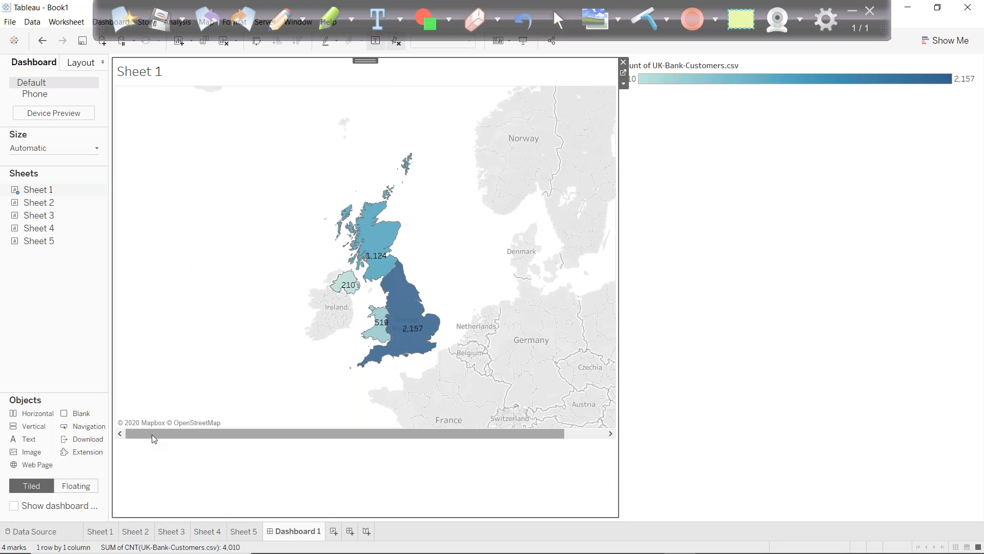
# - Narrow the map view on Sheet 1 further and shrink its pane in Dashboard 1 to match
pyautogui.click(100, 532)
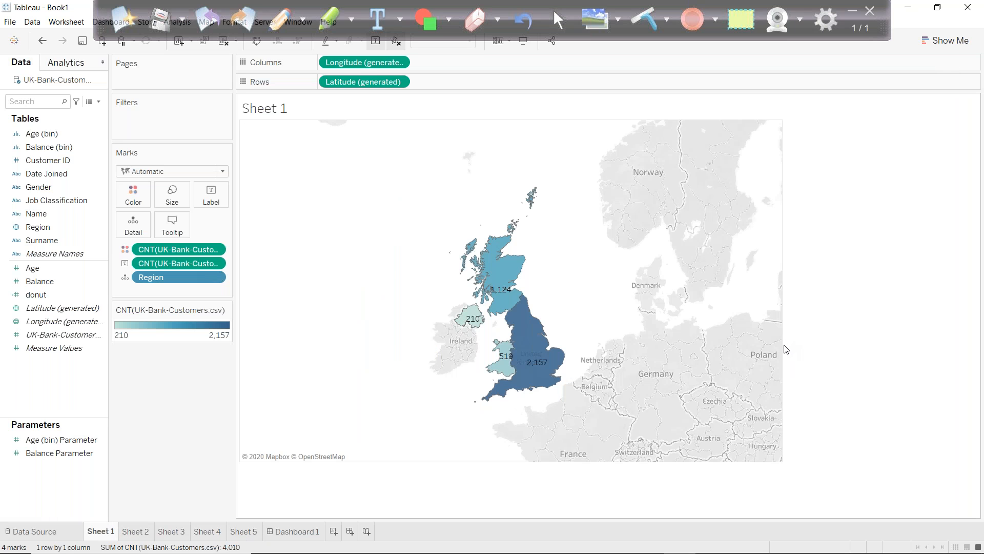
pyautogui.moveTo(781, 351); pyautogui.dragTo(599, 361)
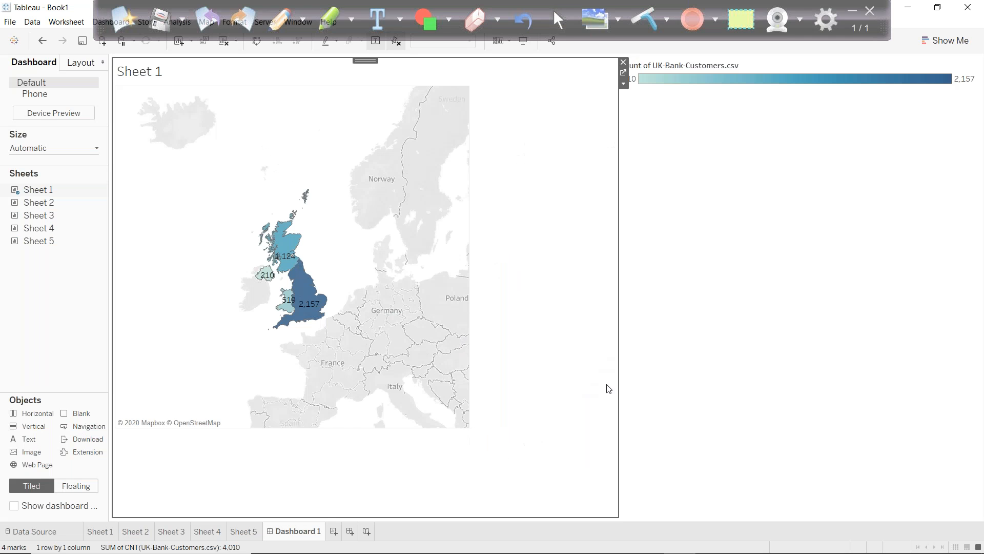
pyautogui.moveTo(622, 399); pyautogui.dragTo(472, 417)
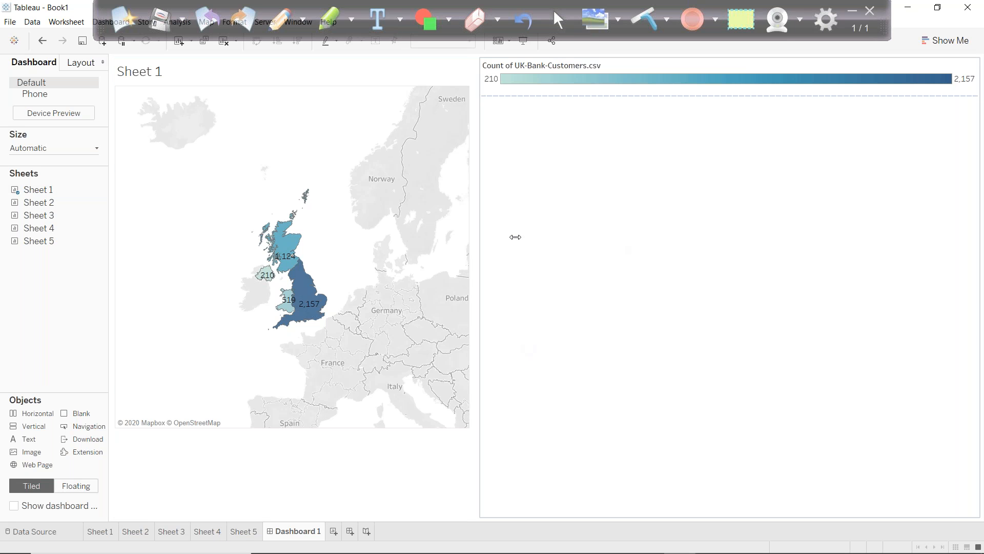
# - Reset the dashboard map's view to fit the UK regions and place the customer count colour legend beneath the map
pyautogui.scroll(2, 356, 279)
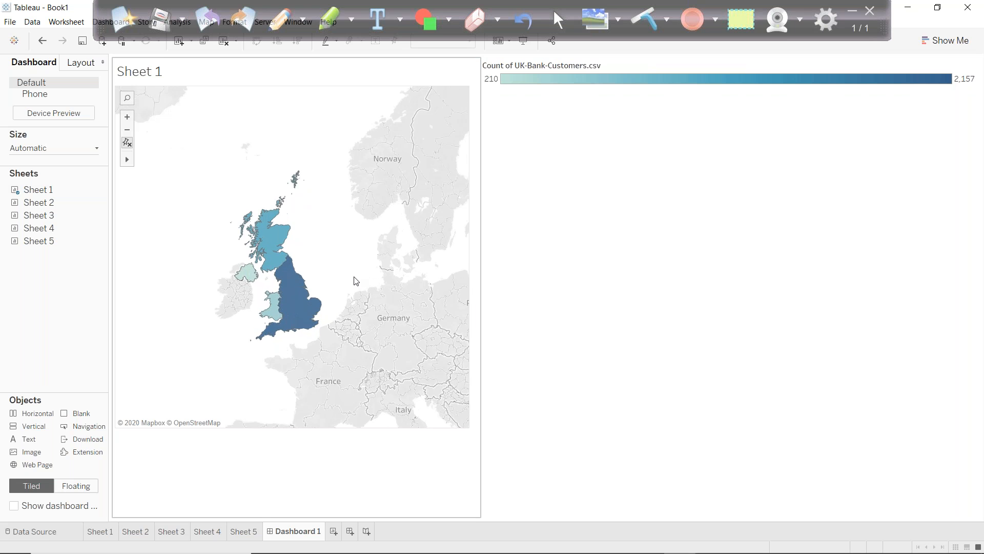
pyautogui.click(127, 145)
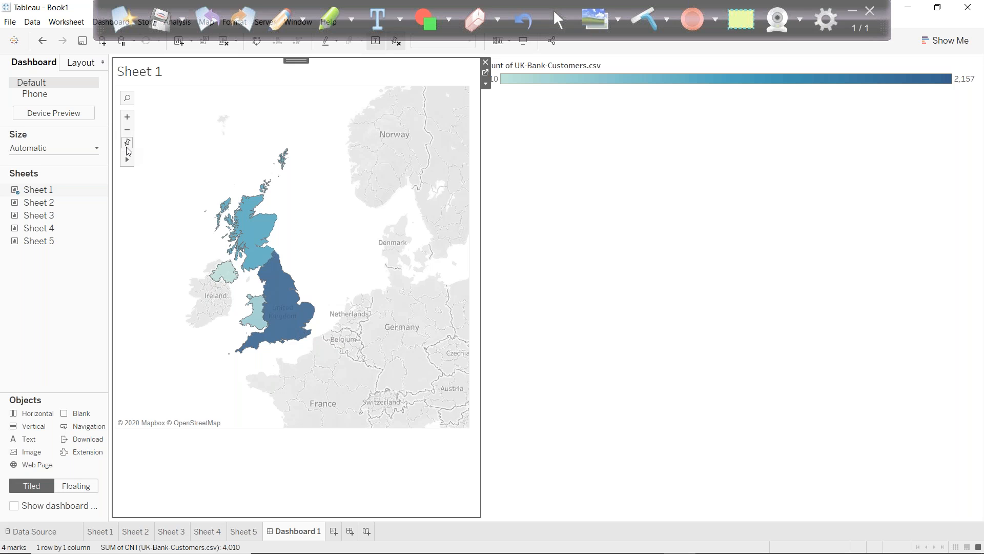
pyautogui.click(127, 146)
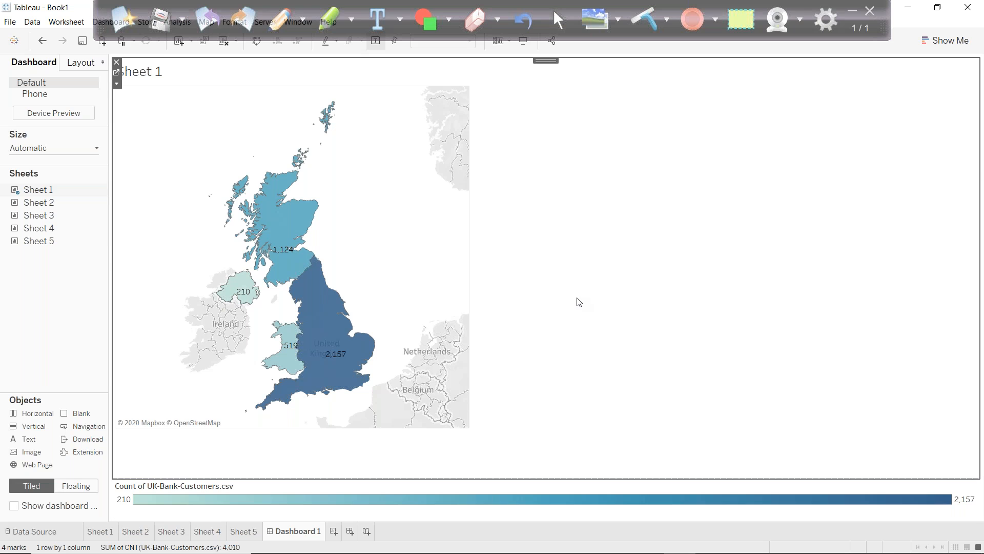
# - Add Sheet 2 beside the map and place the Age (bin) Parameter control in a thin strip above it
pyautogui.moveTo(39, 202); pyautogui.dragTo(733, 234)
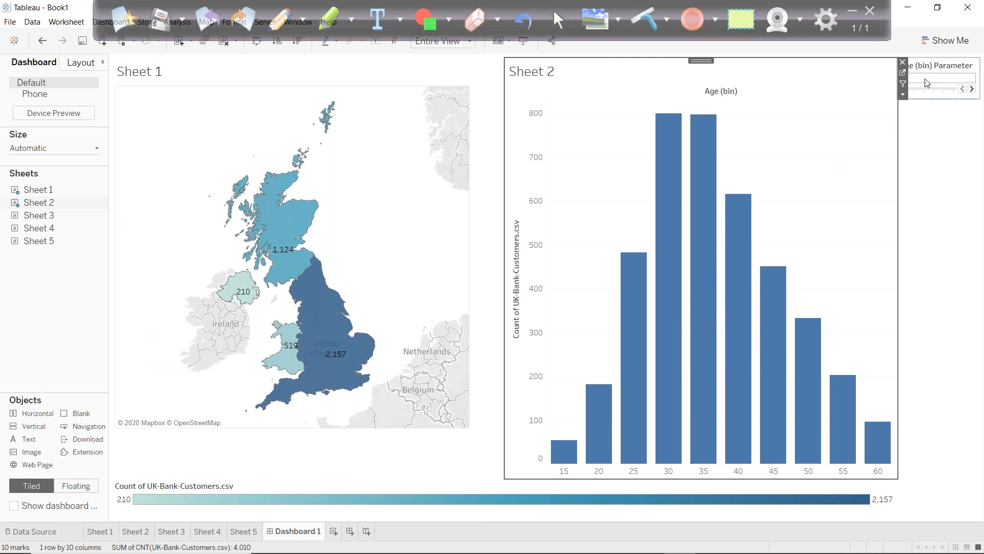
pyautogui.click(933, 71)
pyautogui.moveTo(936, 59); pyautogui.dragTo(701, 248)
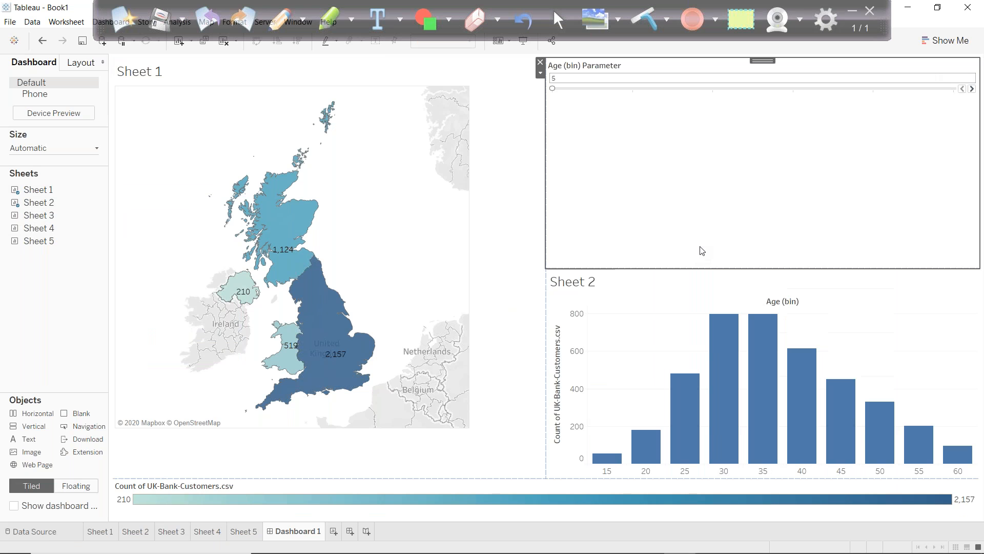
pyautogui.moveTo(693, 116); pyautogui.dragTo(692, 101)
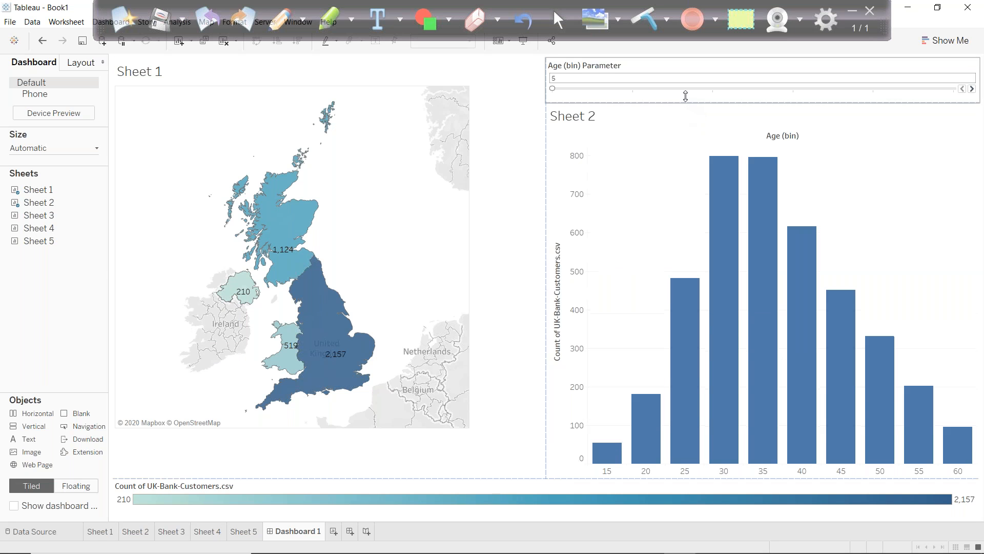
# - Add Sheet 3 below the age histogram and place the Balance Parameter control above it
pyautogui.moveTo(53, 216); pyautogui.dragTo(805, 396)
pyautogui.moveTo(942, 73); pyautogui.dragTo(727, 399)
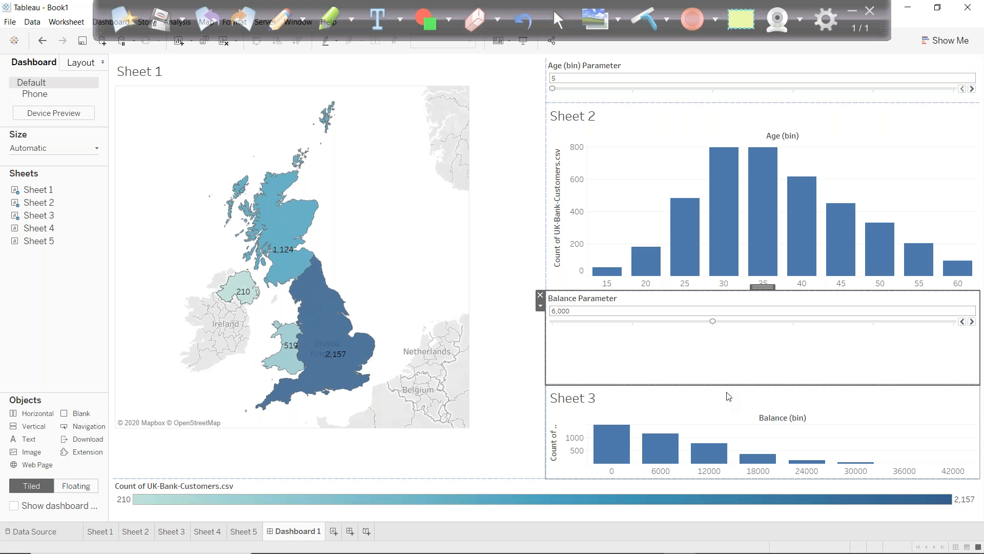
# - Add Sheet 4 beside Sheet 2, place the Gender legend beneath the donut, and remove the customer count legend
pyautogui.moveTo(38, 228); pyautogui.dragTo(889, 233)
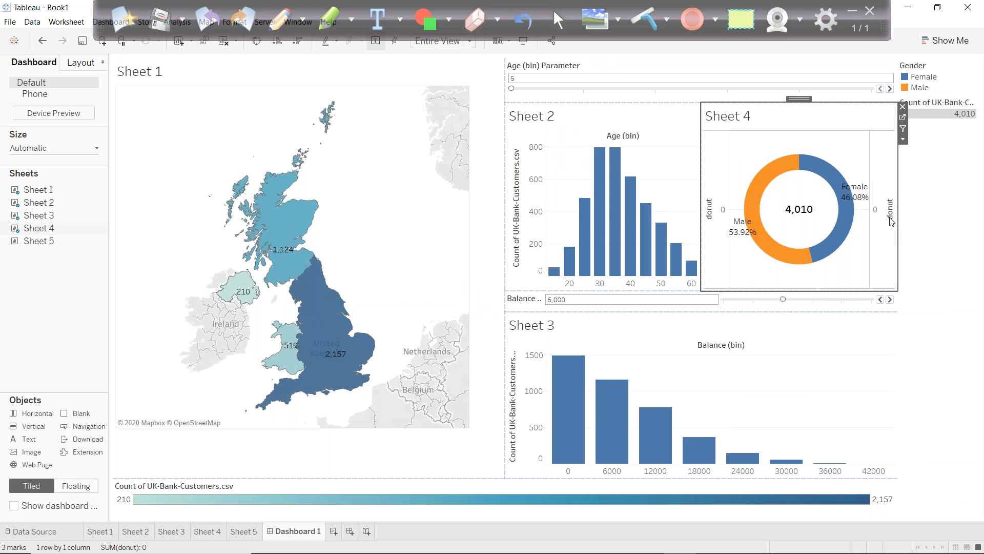
pyautogui.moveTo(944, 68); pyautogui.dragTo(800, 266)
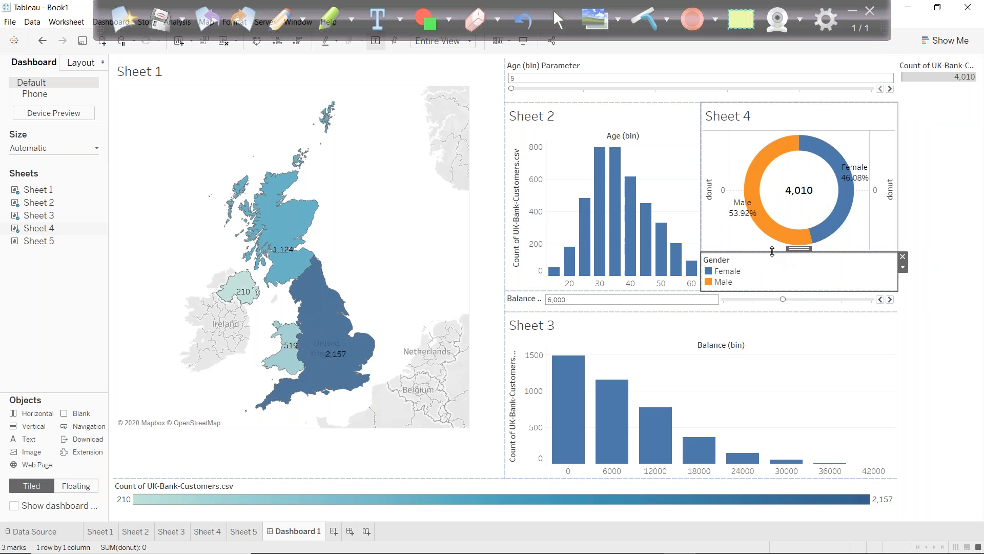
pyautogui.click(905, 74)
pyautogui.click(893, 62)
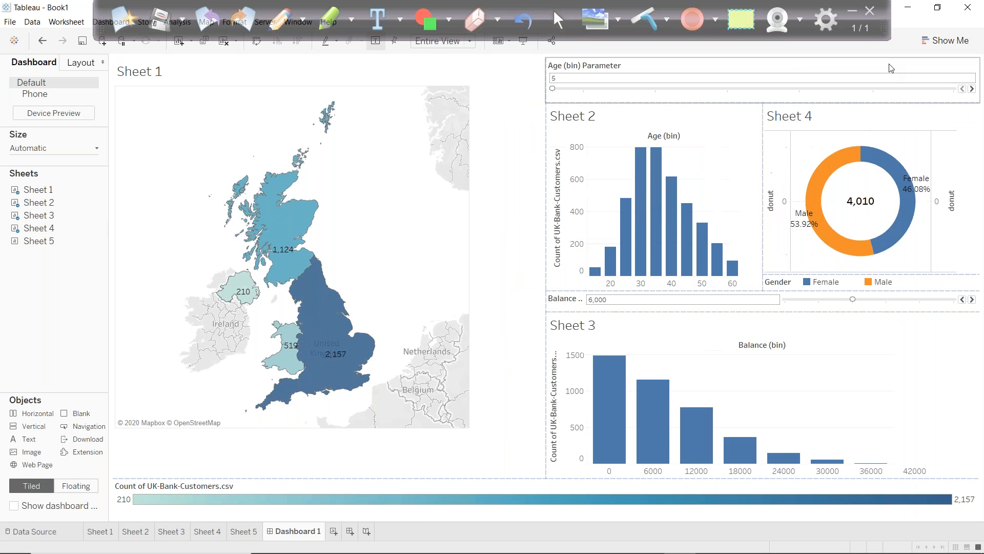
# - Move the Age (bin) Parameter control directly above Sheet 2 and add Sheet 5 beside Sheet 3
pyautogui.moveTo(764, 59); pyautogui.dragTo(661, 123)
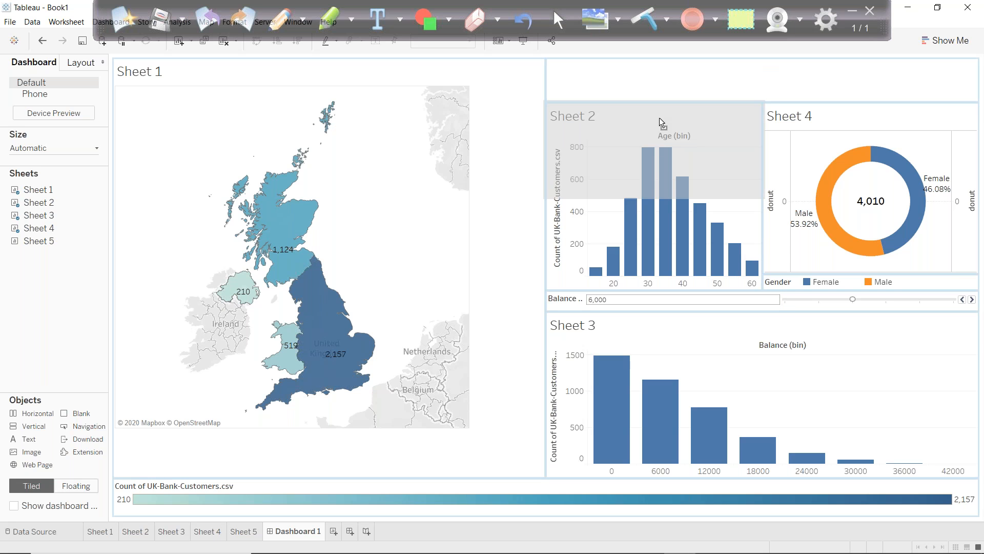
pyautogui.moveTo(660, 123); pyautogui.dragTo(659, 136)
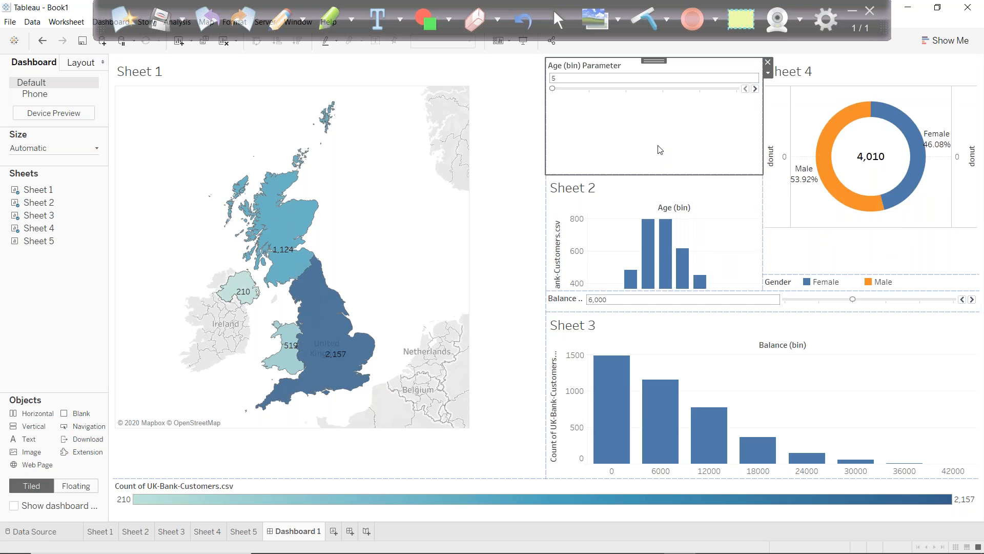
pyautogui.moveTo(47, 245); pyautogui.dragTo(983, 422)
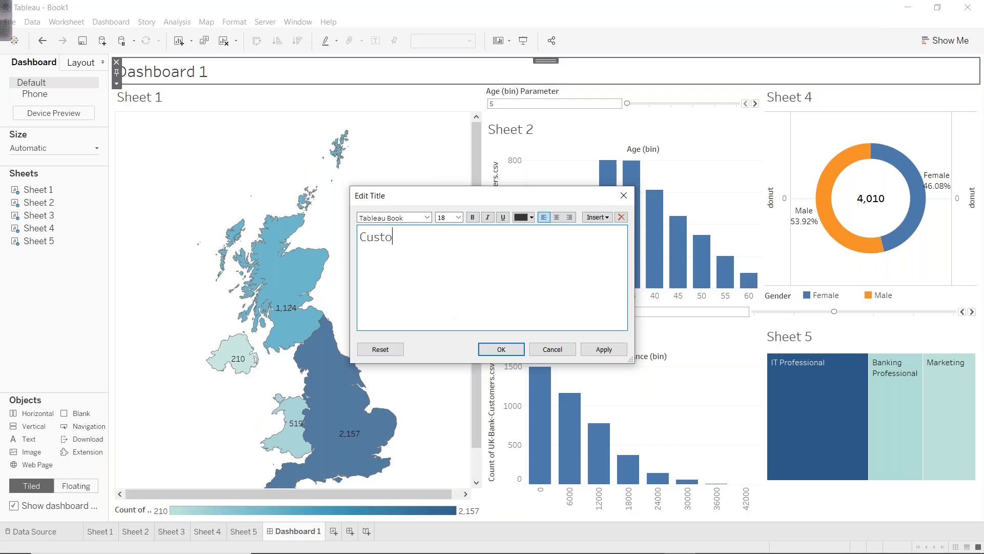
# - Set the dashboard title to "Customer Segmentation Dashboard" in bold
pyautogui.write('mer Segmentation Dashboard')
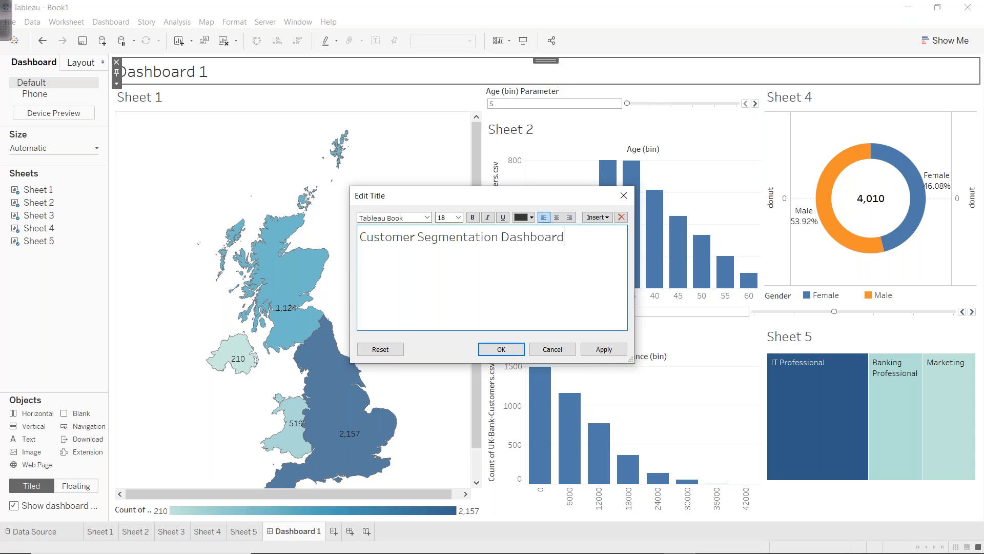
pyautogui.hotkey('ctrl', 'a')
pyautogui.hotkey('ctrl', 'b')
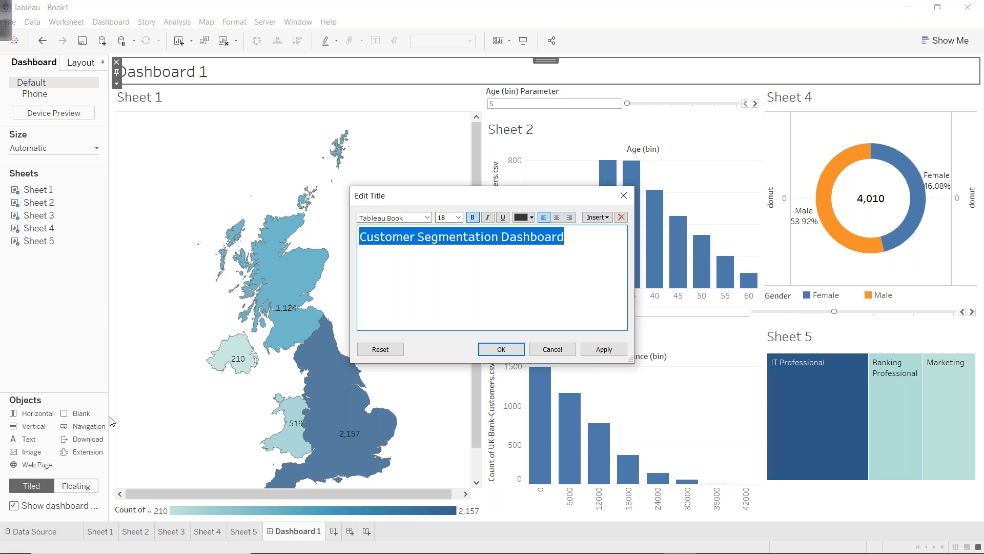
pyautogui.click(502, 349)
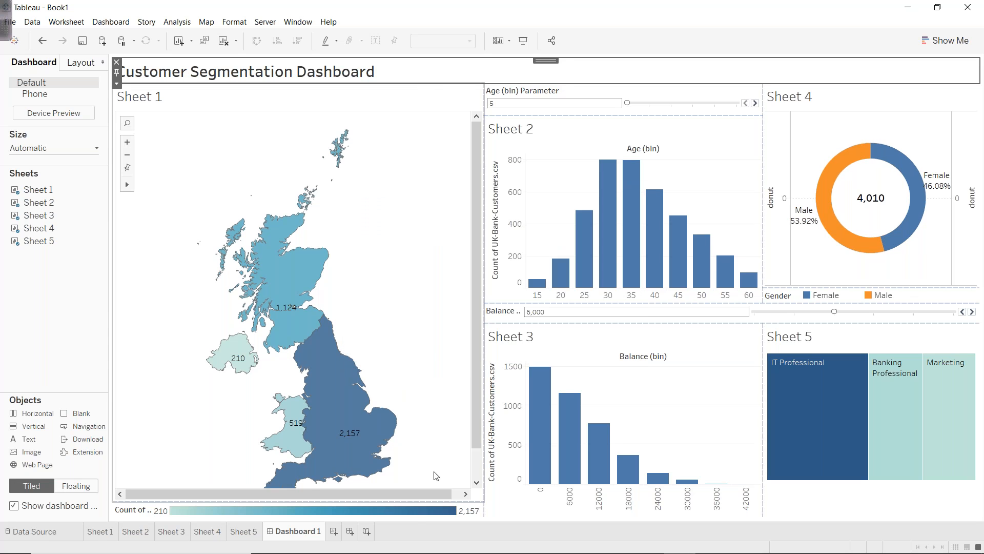
# - Try to fit the Sheet 1 map into its pane by adjusting the map's width and scrolling it on the dashboard
pyautogui.click(100, 531)
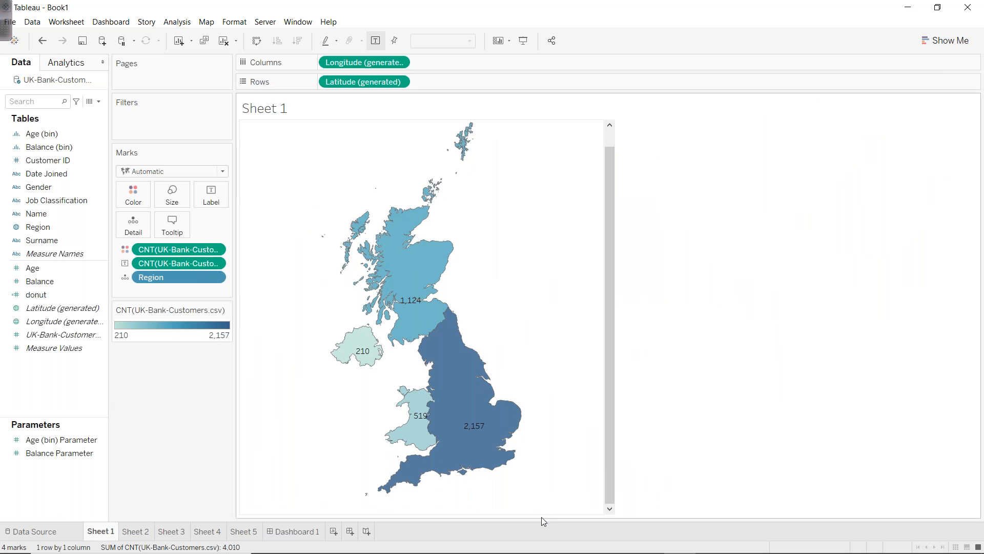
pyautogui.moveTo(605, 481); pyautogui.dragTo(609, 481)
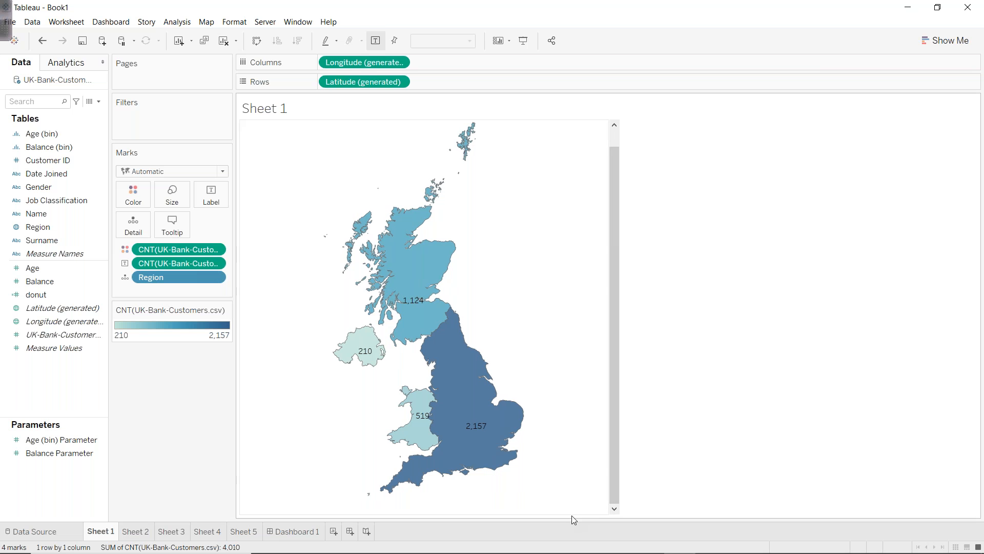
pyautogui.click(295, 531)
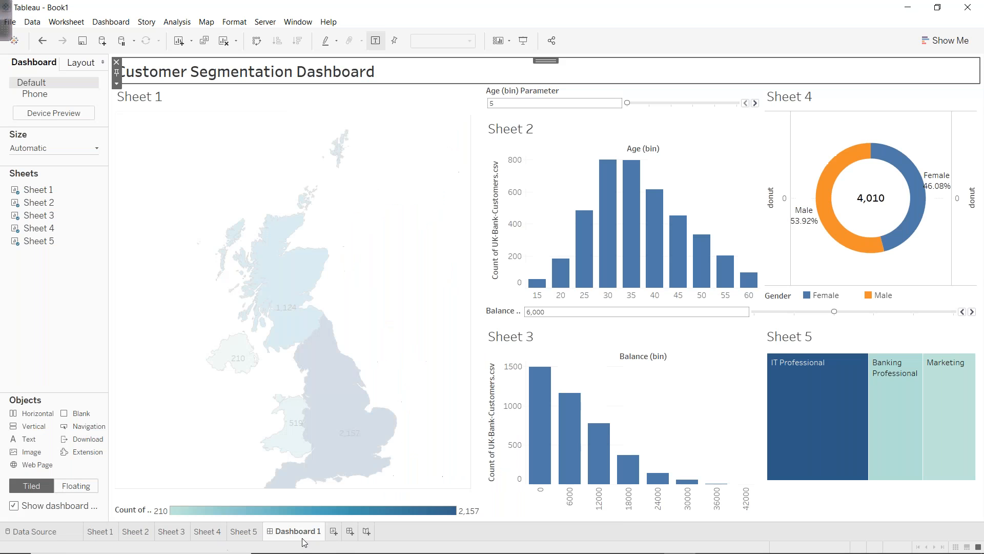
pyautogui.click(477, 469)
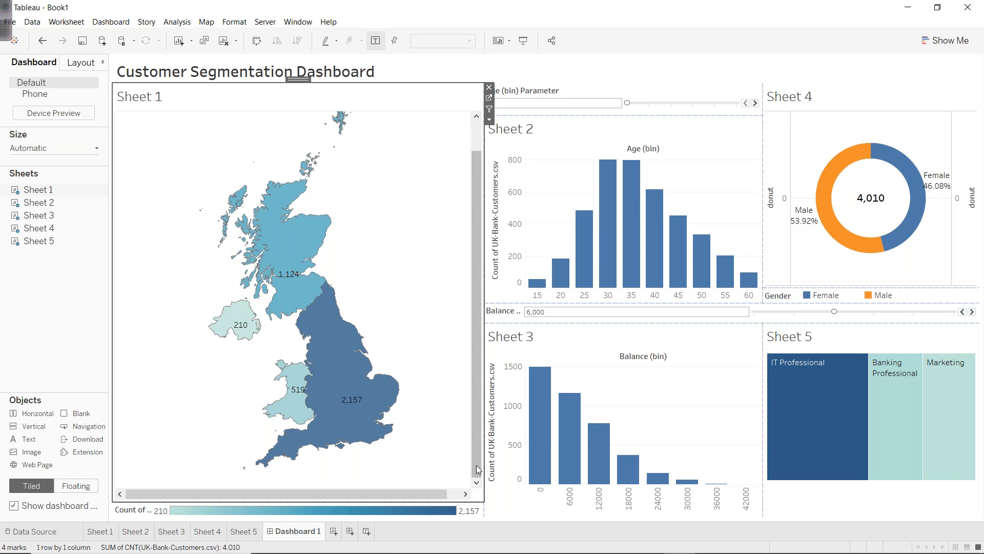
pyautogui.moveTo(444, 494); pyautogui.dragTo(460, 495)
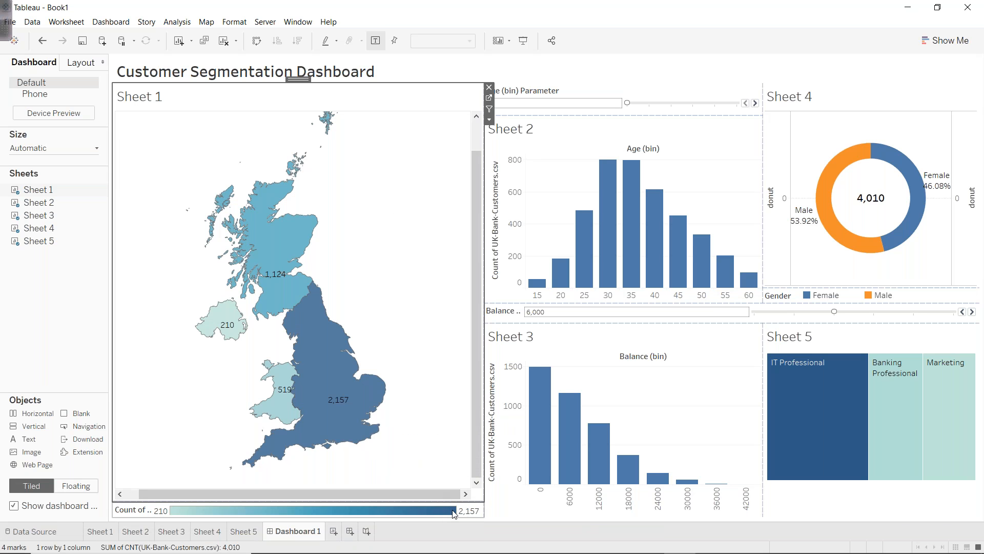
# - Remove the customer count color legend beneath the Sheet 1 map from the dashboard
pyautogui.click(471, 512)
pyautogui.click(490, 508)
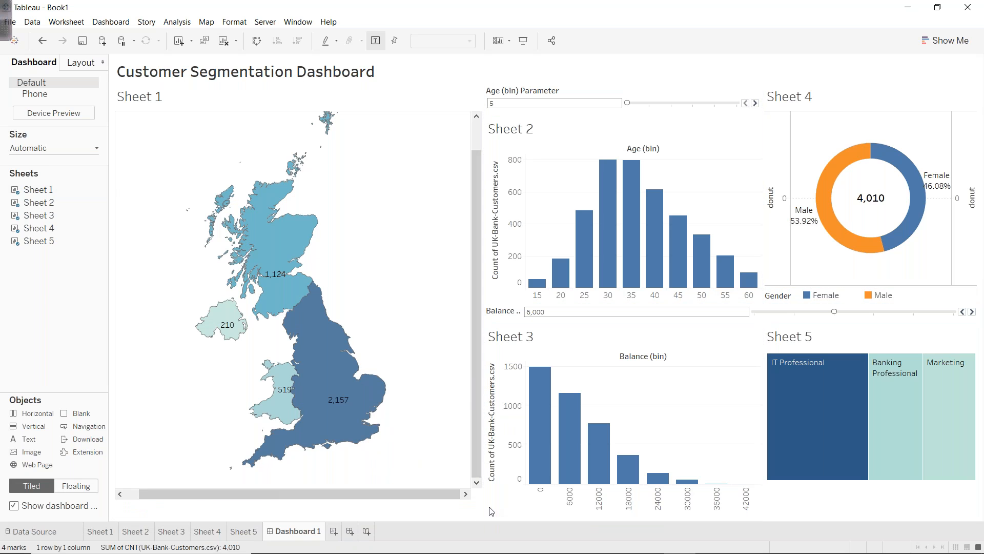
# - Try narrowing the map view in Sheet 1 and widening it on the dashboard to fill the pane
pyautogui.click(100, 532)
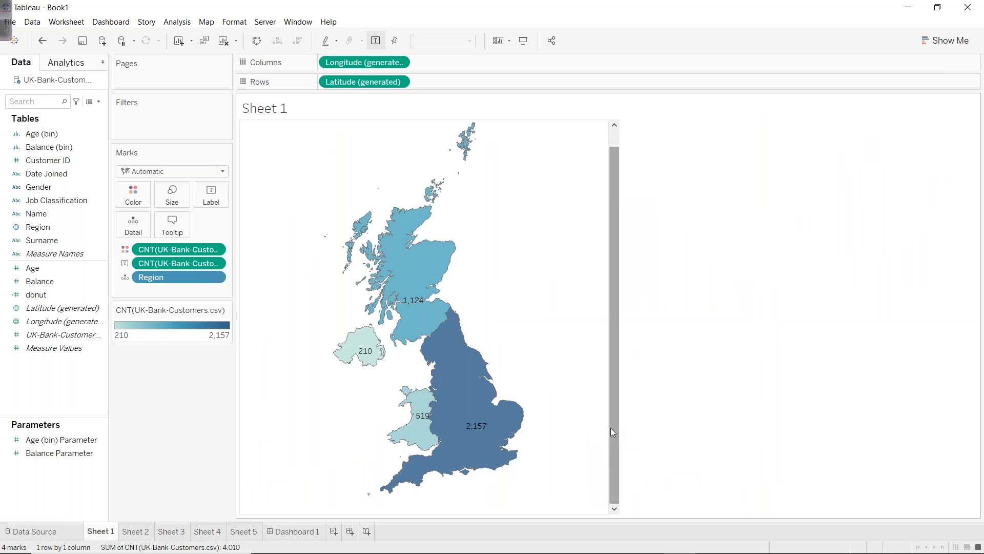
pyautogui.moveTo(610, 435); pyautogui.dragTo(545, 437)
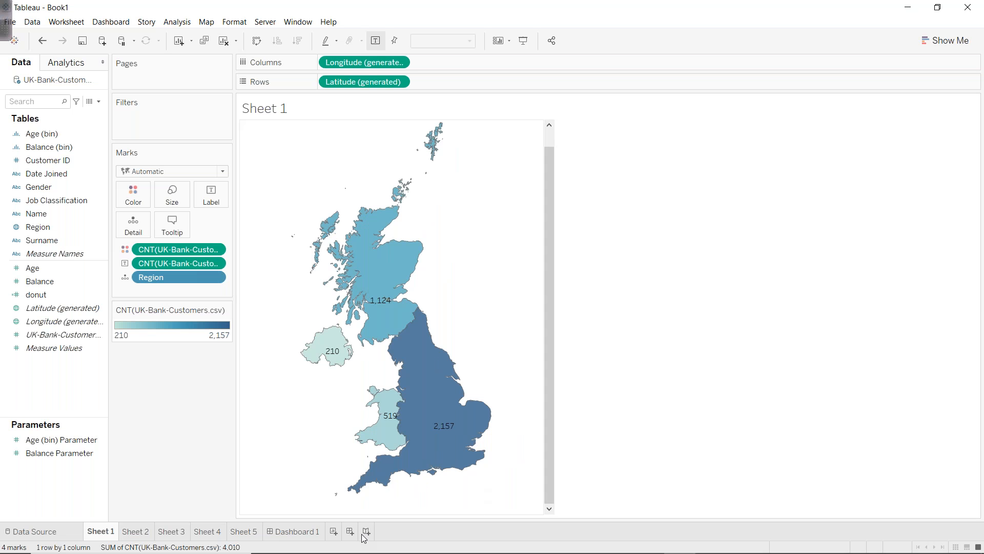
pyautogui.click(293, 531)
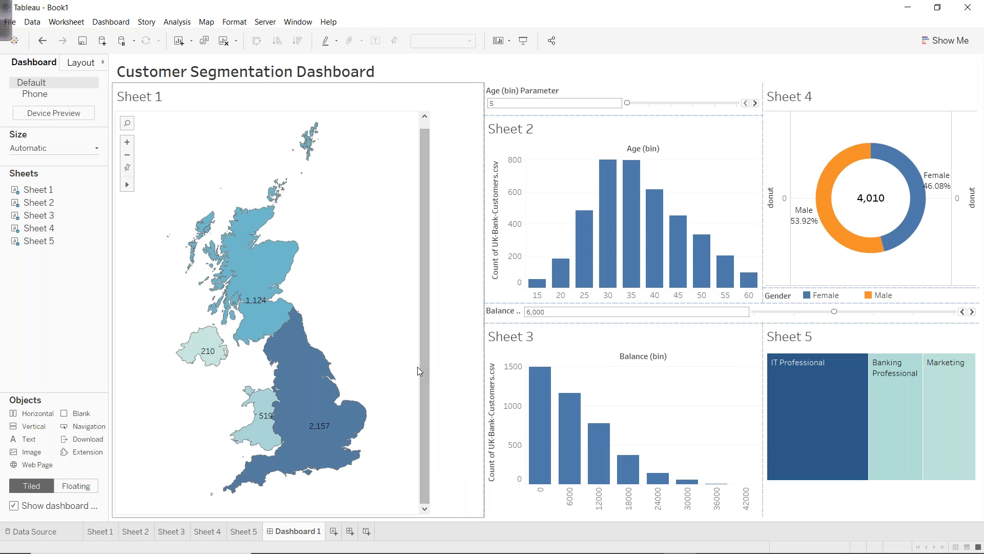
pyautogui.moveTo(420, 372); pyautogui.dragTo(462, 380)
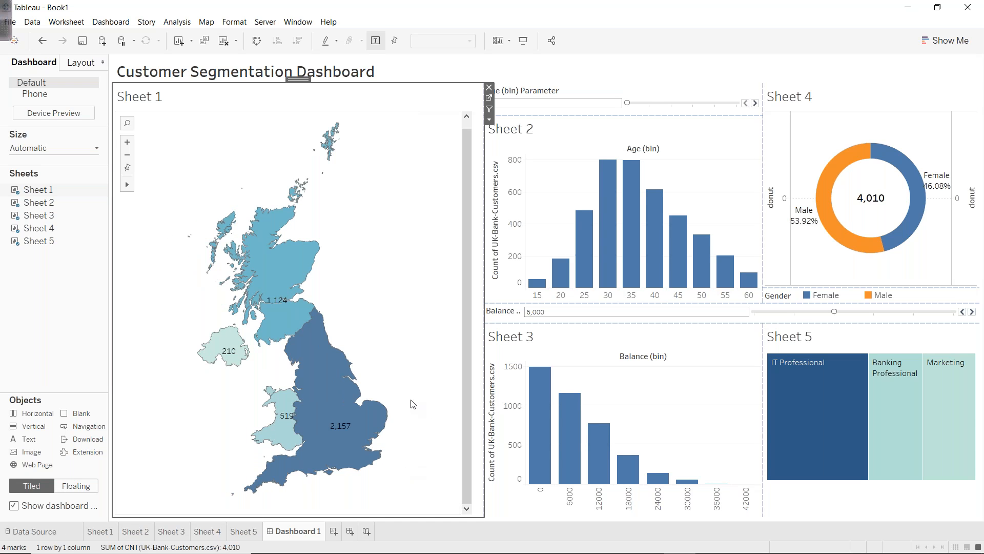
# - Try rezooming the region map and resetting its view, both on the dashboard and in Sheet 1
pyautogui.scroll(-3, 413, 408)
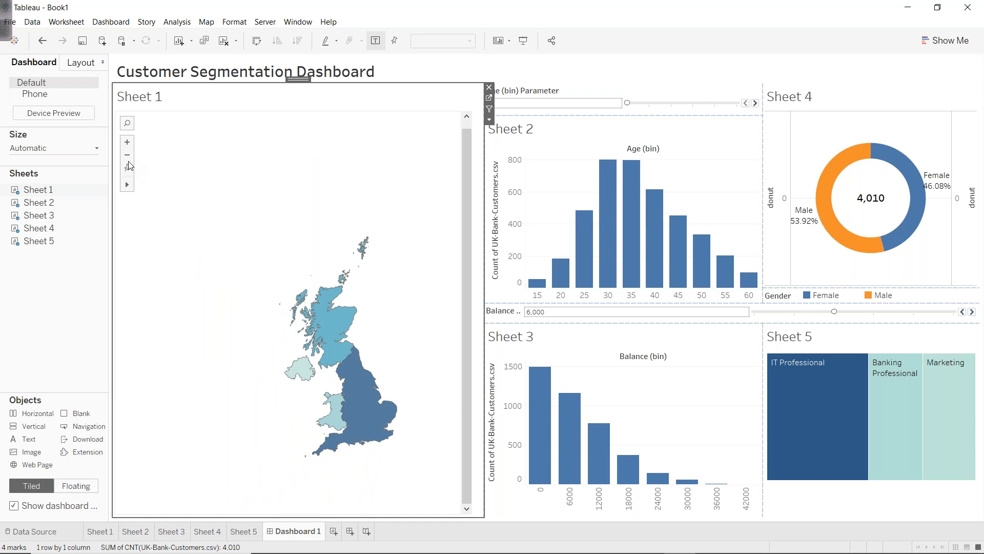
pyautogui.click(128, 169)
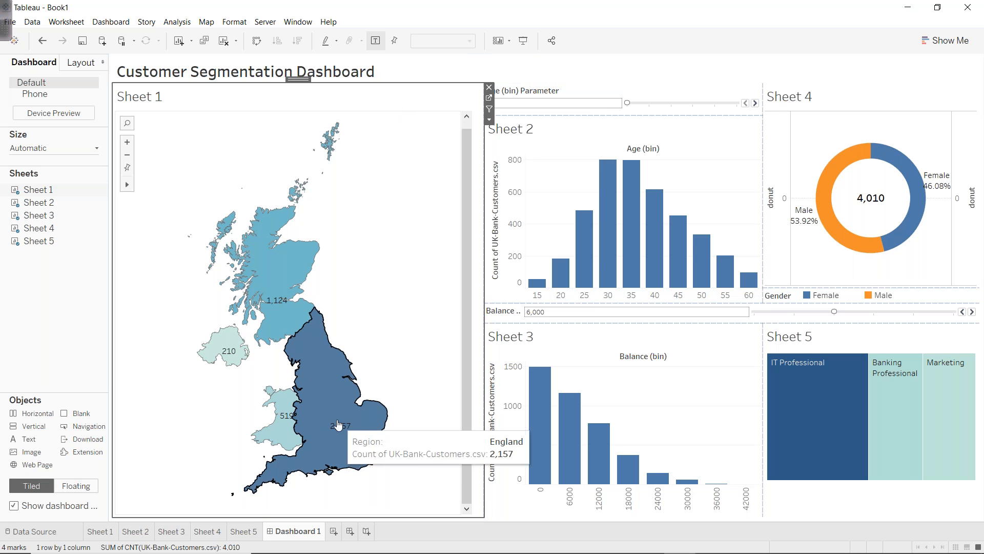
pyautogui.click(99, 534)
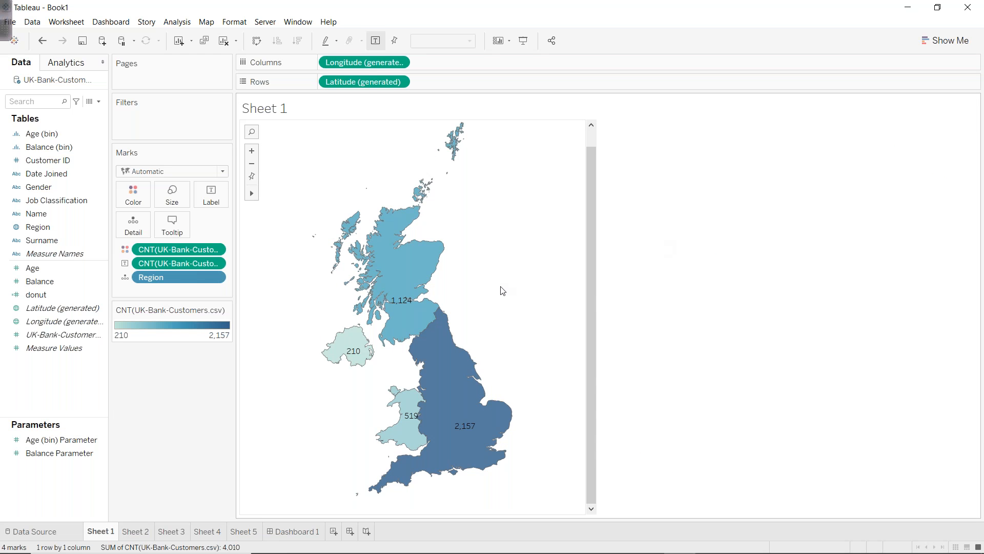
pyautogui.scroll(3, 499, 287)
pyautogui.click(252, 176)
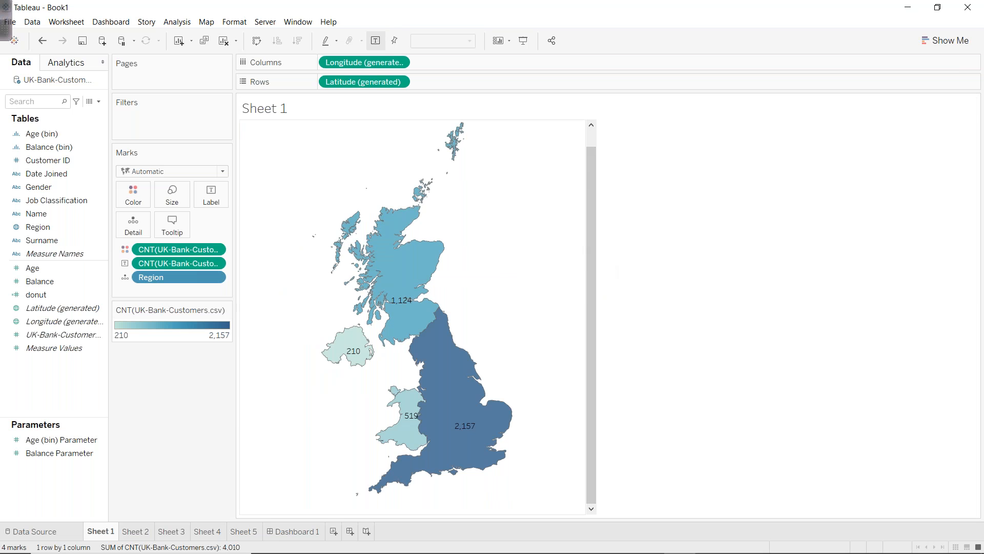
# - Clear Sheet 1 and rebuild the map from Region, colored by the UK-Bank-Customers count
pyautogui.click(224, 41)
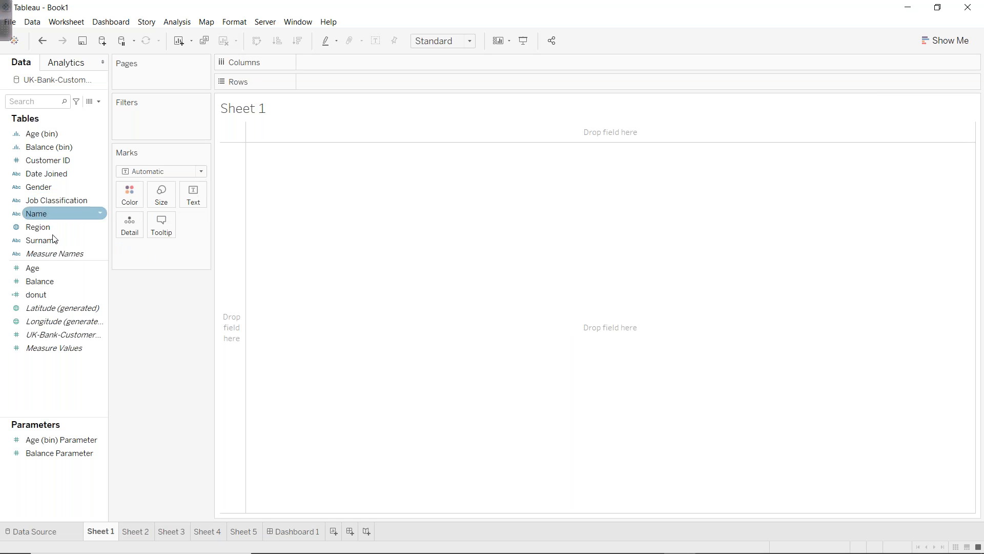
pyautogui.moveTo(48, 223); pyautogui.dragTo(468, 350)
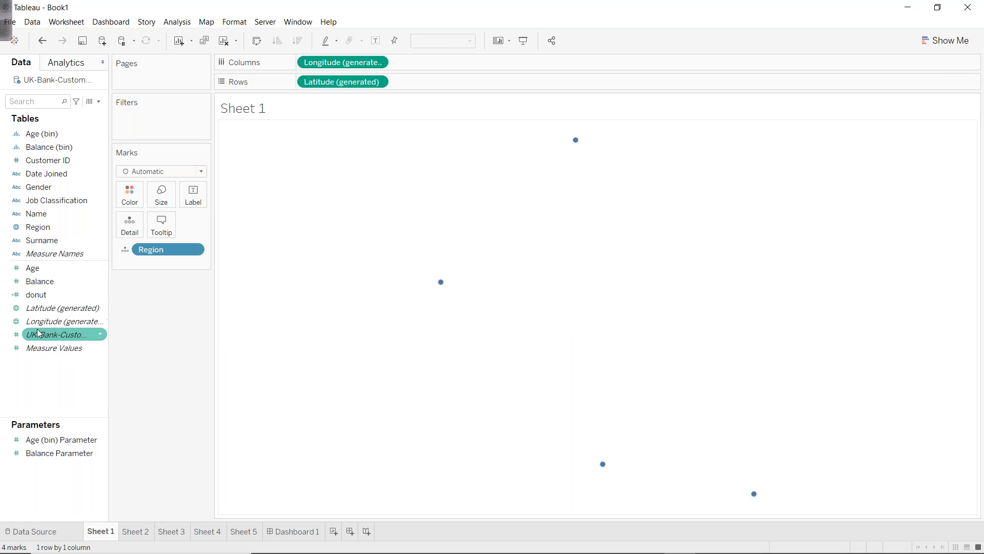
pyautogui.moveTo(44, 336)
pyautogui.mouseDown()
pyautogui.moveTo(109, 249)
pyautogui.moveTo(129, 195)
pyautogui.mouseUp()
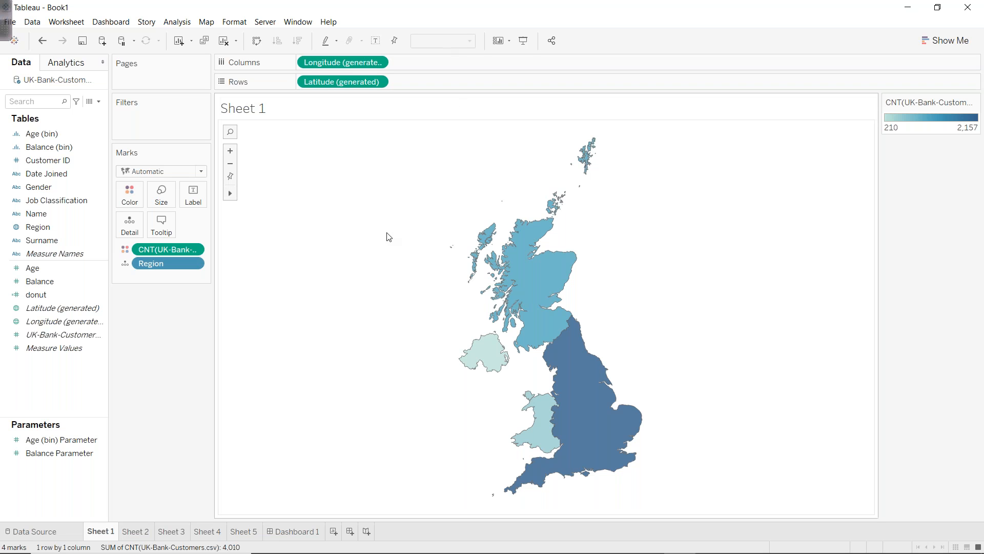
# - Check the rebuilt map on the dashboard and label its regions in Sheet 1 with the UK-Bank-Customers count
pyautogui.click(291, 530)
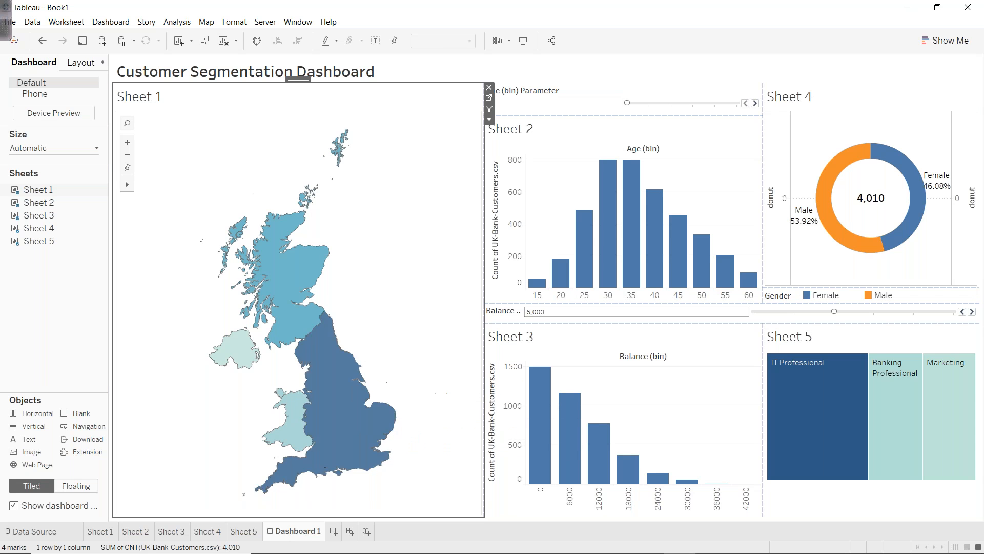
pyautogui.click(101, 532)
pyautogui.moveTo(49, 340); pyautogui.dragTo(187, 192)
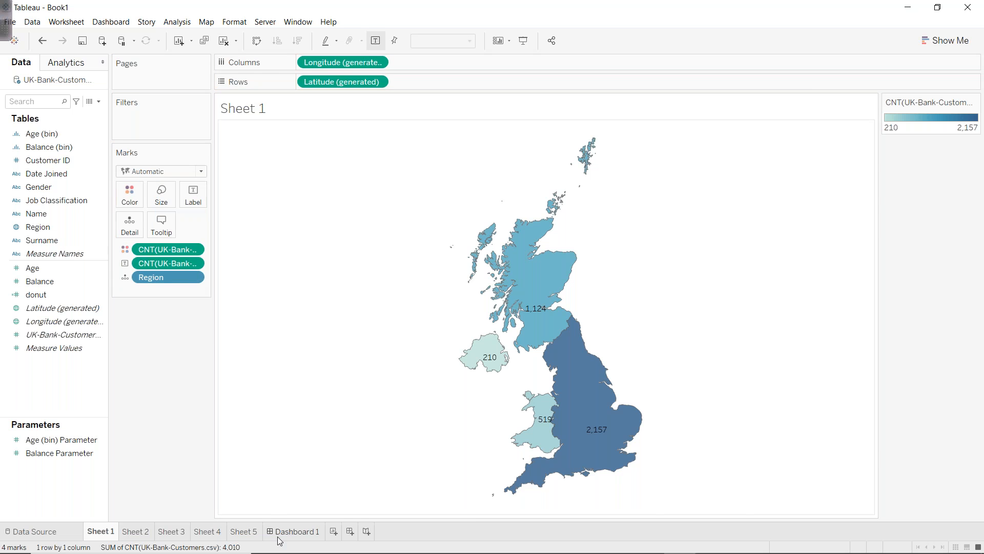
# - Test selecting England on the dashboard map, clear the selection, and set Sheet 1 to be used as a filter
pyautogui.click(279, 535)
pyautogui.click(336, 390)
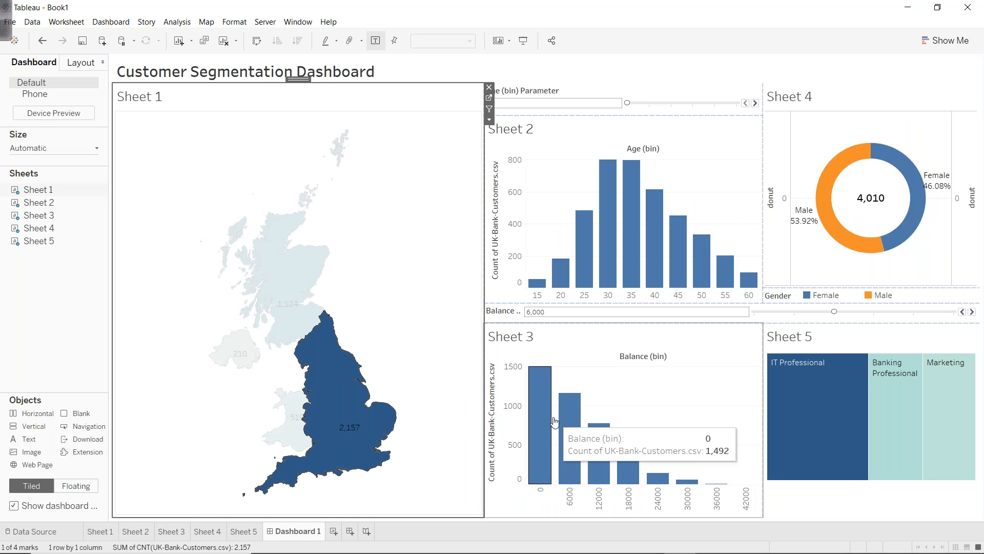
pyautogui.click(453, 333)
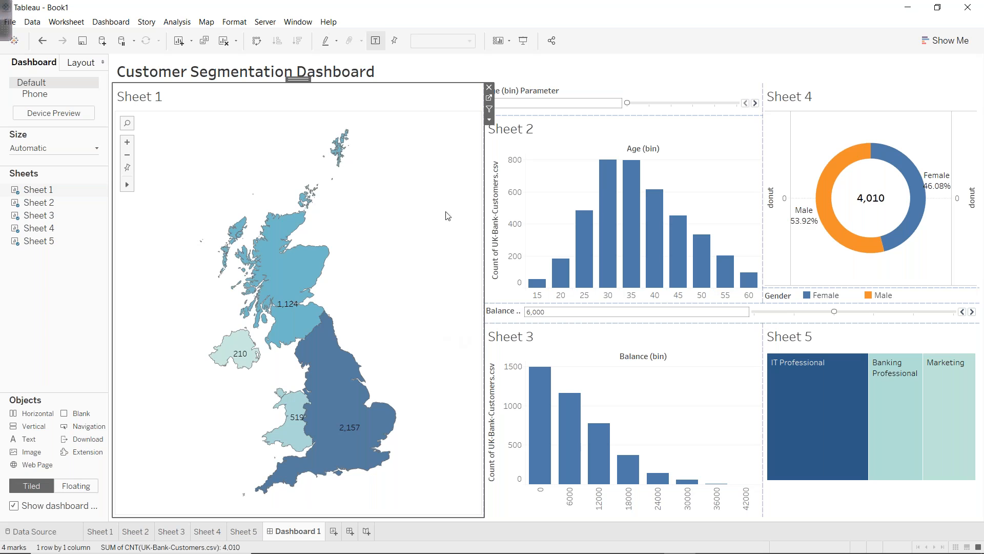
pyautogui.click(489, 119)
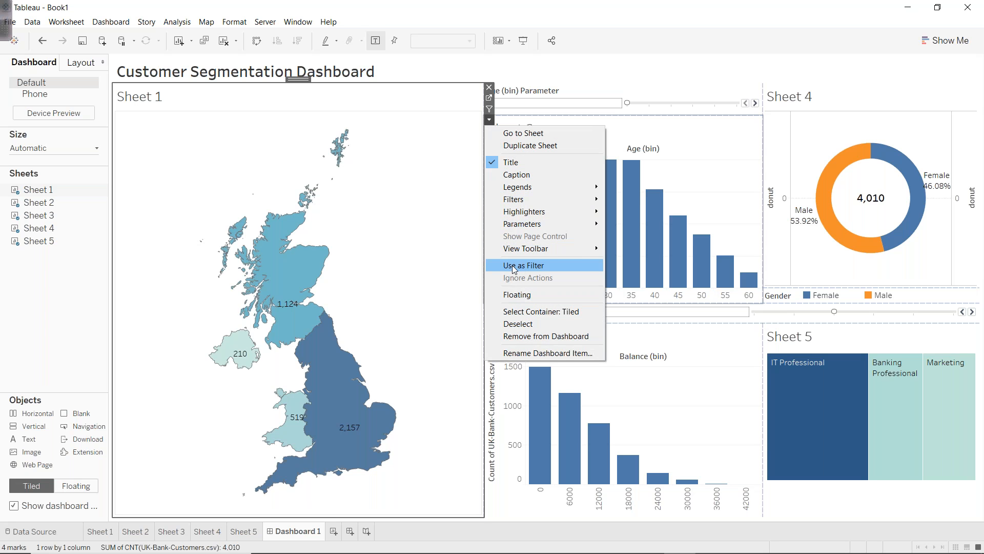
pyautogui.click(514, 267)
# - Filter the dashboard by England, Scotland, Northern Ireland and Wales in turn to compare their charts, and clear the selection
pyautogui.click(347, 425)
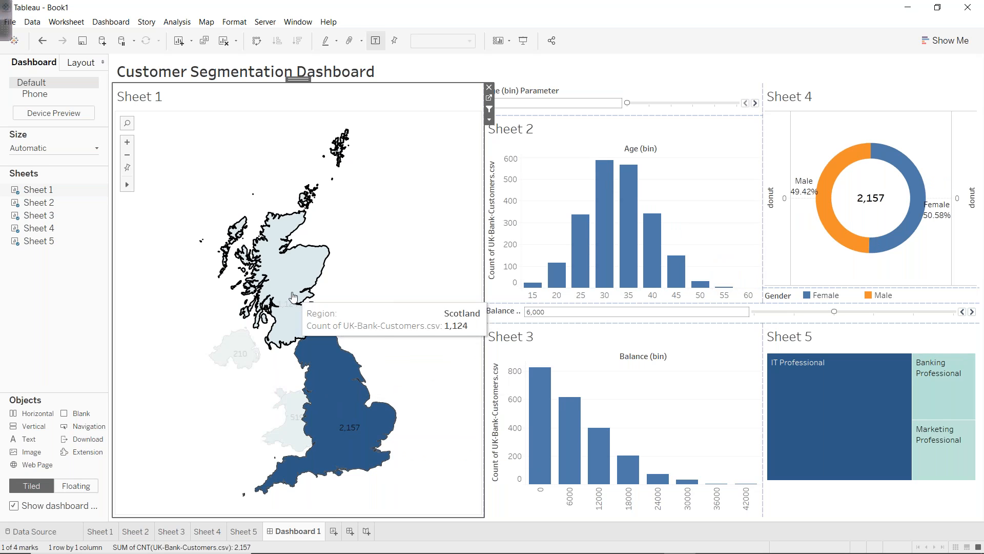
pyautogui.click(279, 290)
pyautogui.click(237, 351)
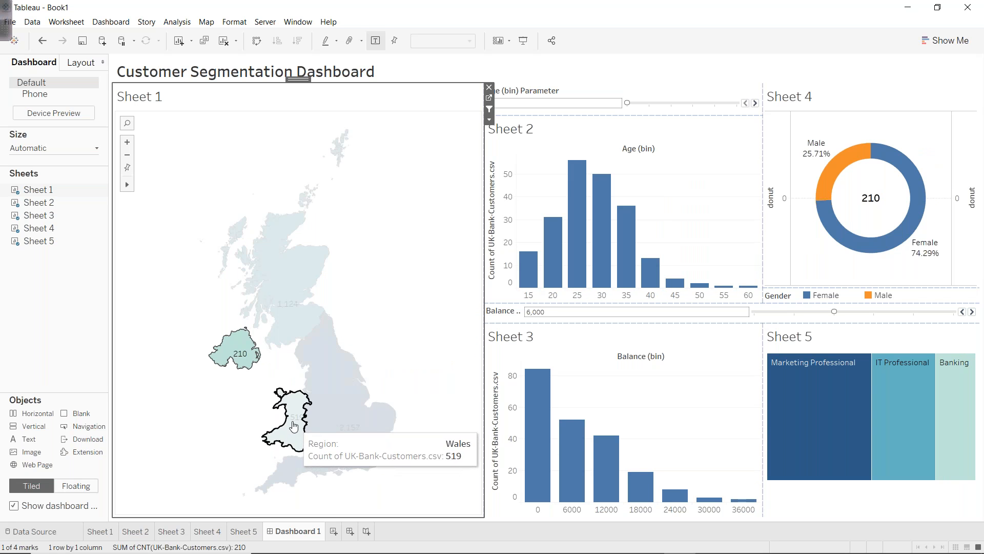
pyautogui.click(289, 436)
pyautogui.click(286, 296)
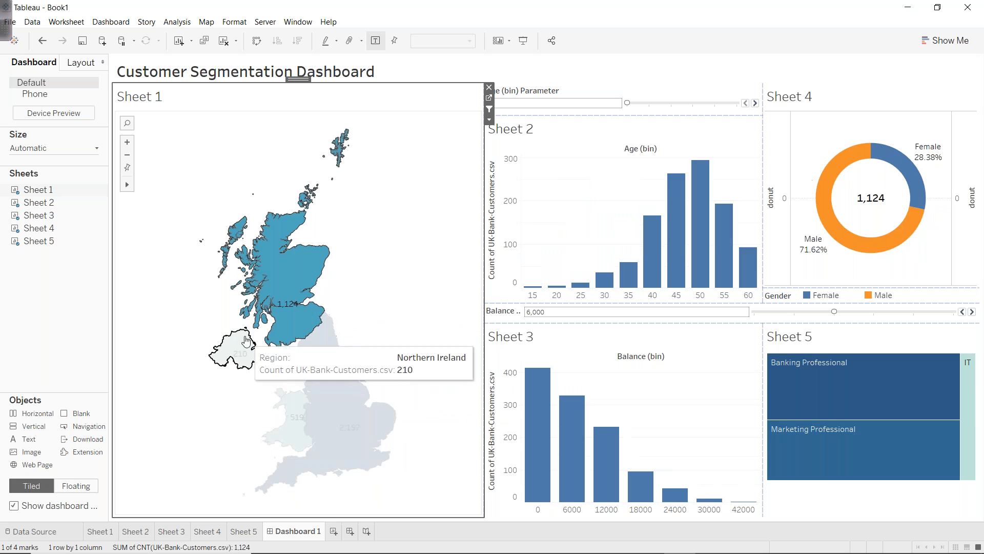
pyautogui.click(237, 353)
pyautogui.click(292, 418)
pyautogui.click(399, 352)
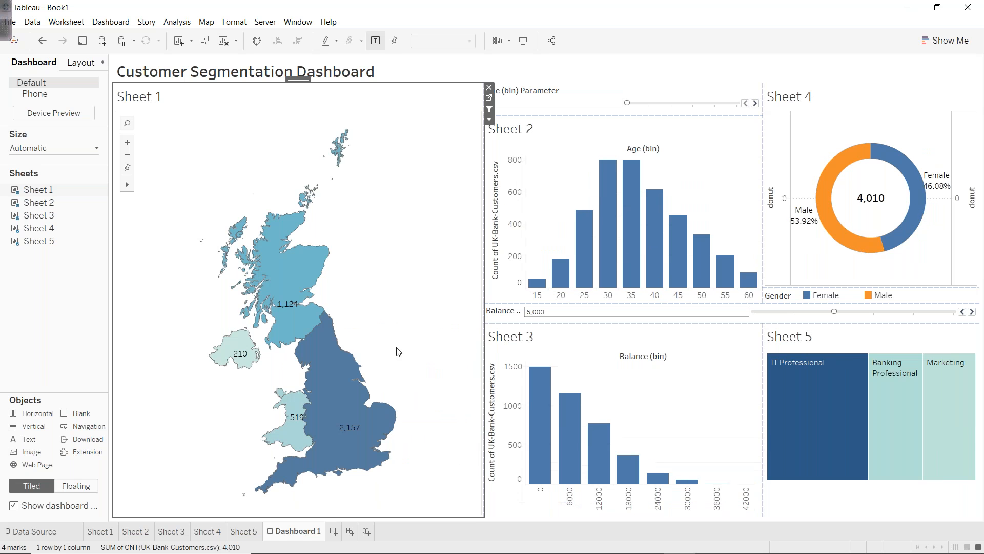
# - Check the charts filtered to England and set the Sheet 5 job classification treemap to be used as a filter
pyautogui.click(589, 347)
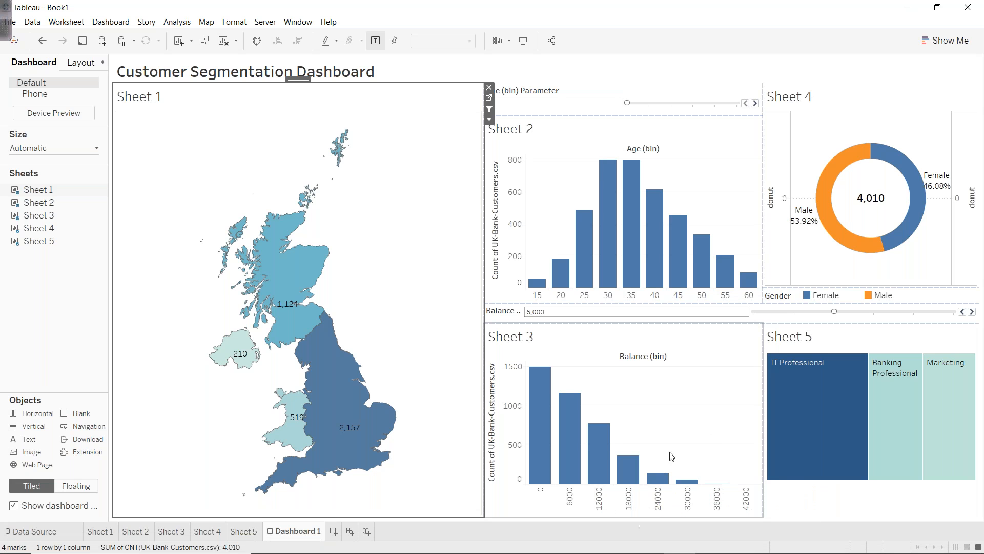
pyautogui.click(338, 430)
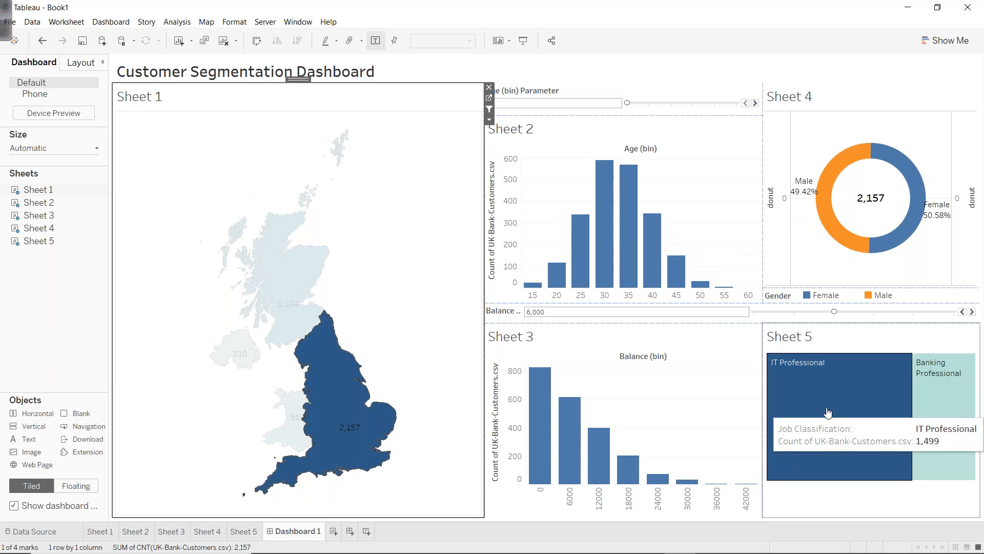
pyautogui.press('Escape')
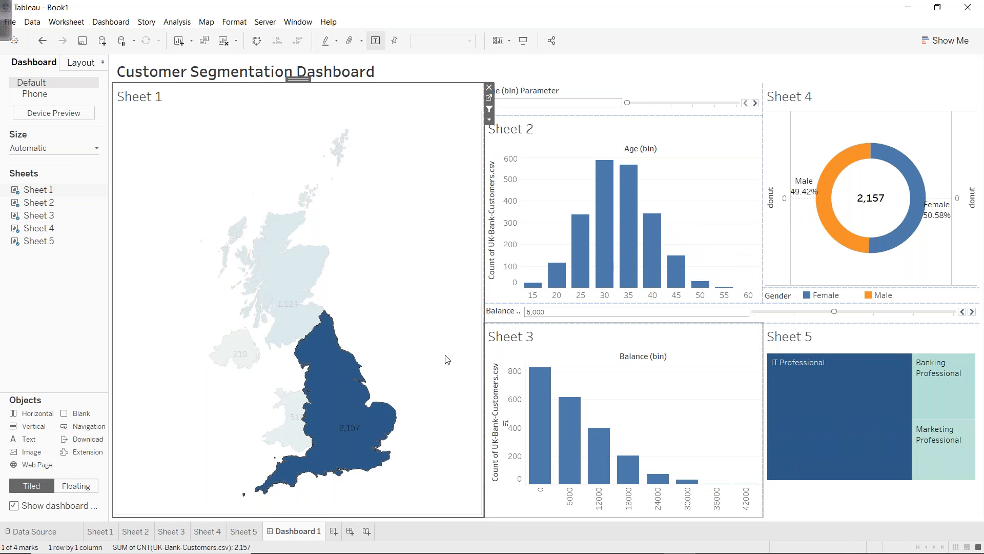
pyautogui.click(830, 340)
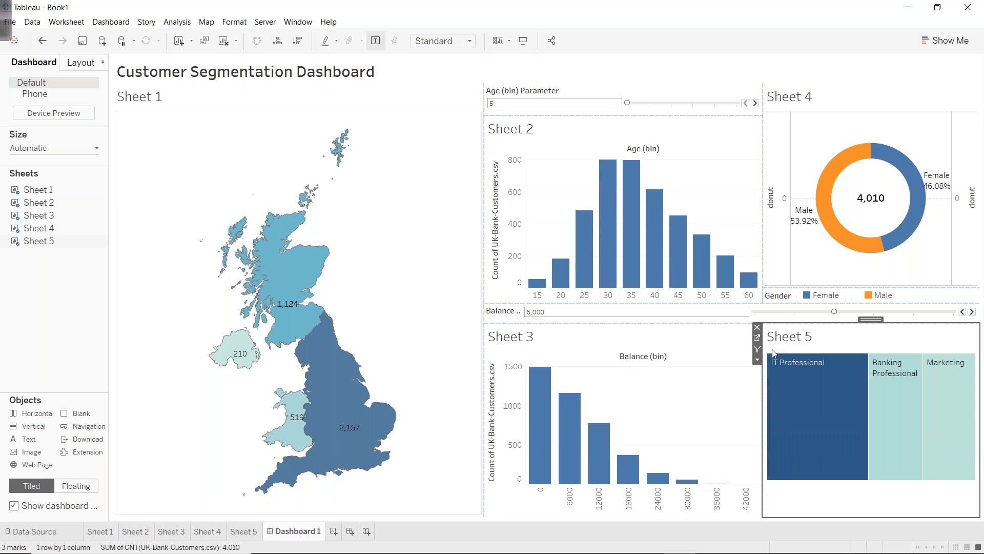
pyautogui.click(757, 360)
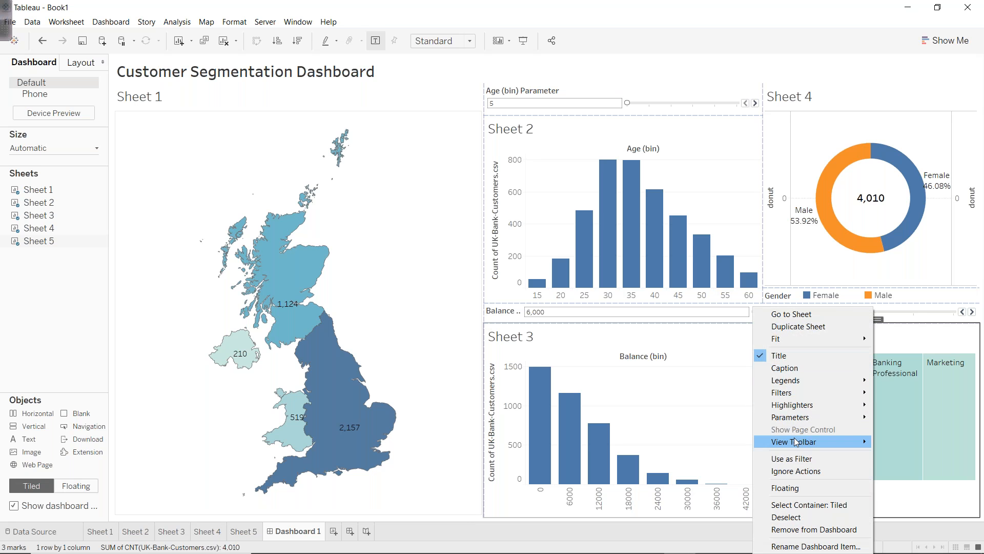
pyautogui.click(815, 460)
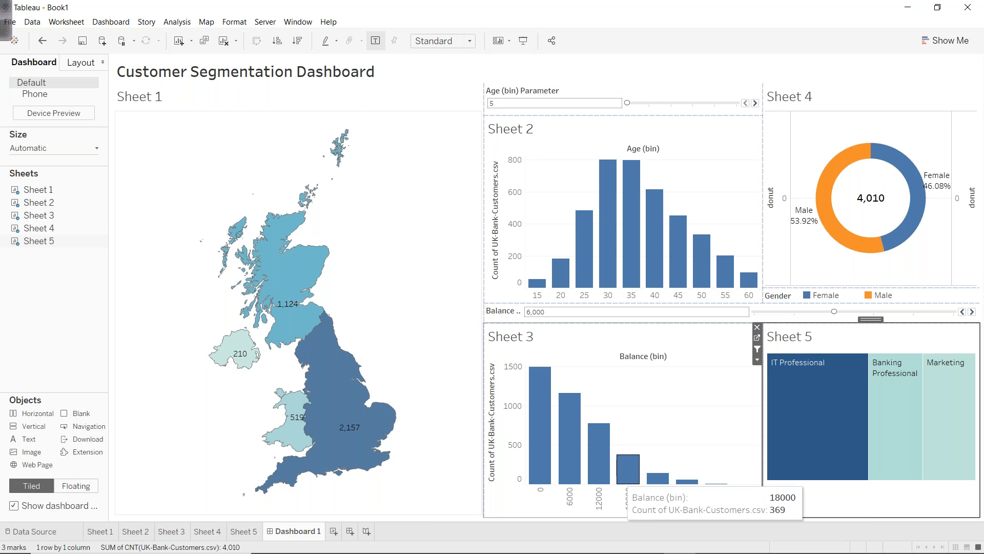
# - Filter the dashboard to England on the map and IT Professional in the treemap
pyautogui.click(334, 421)
pyautogui.click(335, 422)
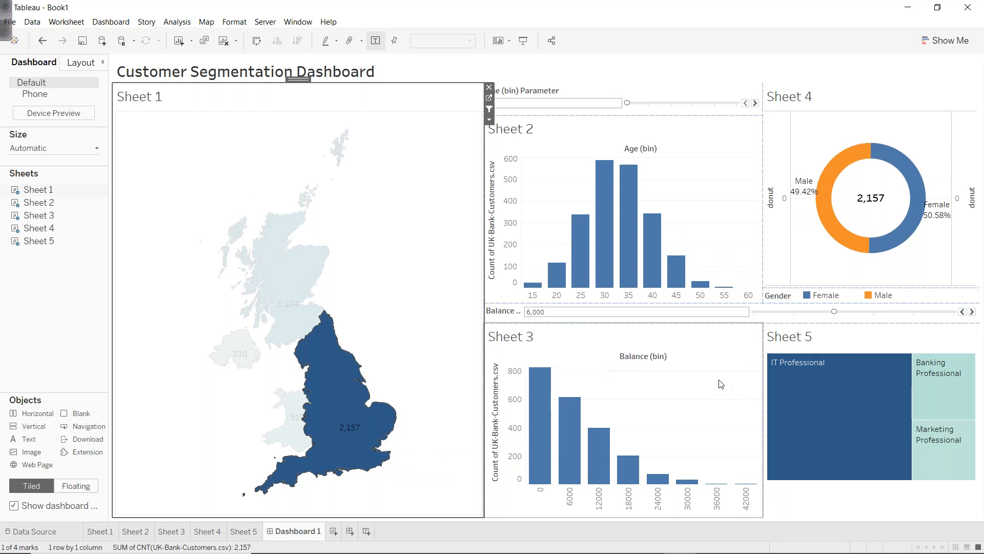
pyautogui.click(851, 416)
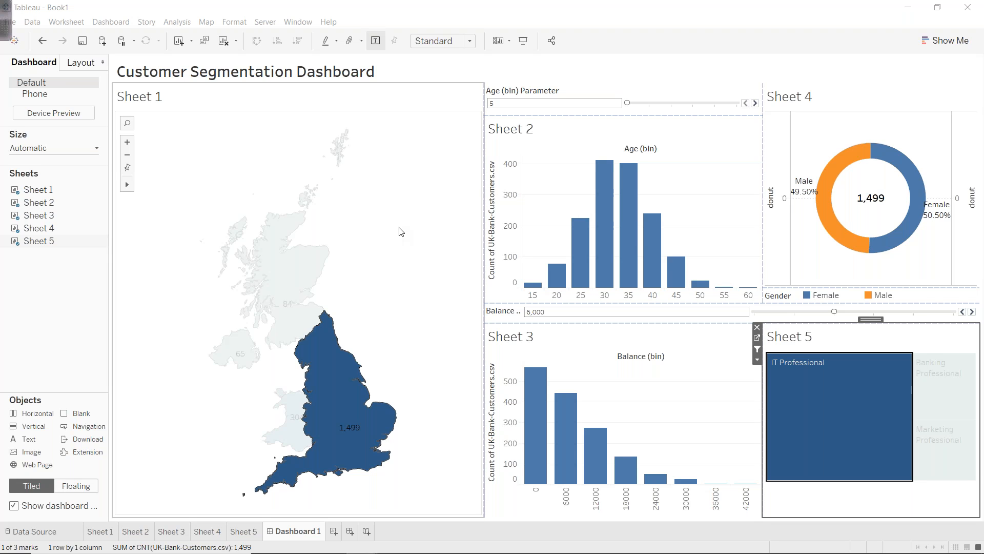
# - Switch to PowerPoint to review the Business Problem slide
pyautogui.hotkey('alt', 'Tab')
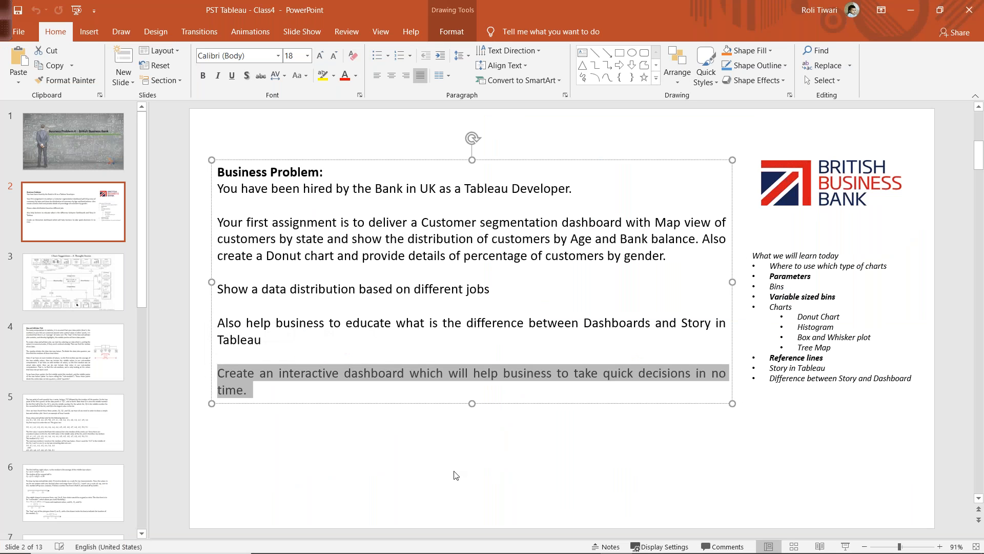
# - Switch to Tableau and create a new story with the Customer Segmentation Dashboard as its first story point
pyautogui.click(453, 455)
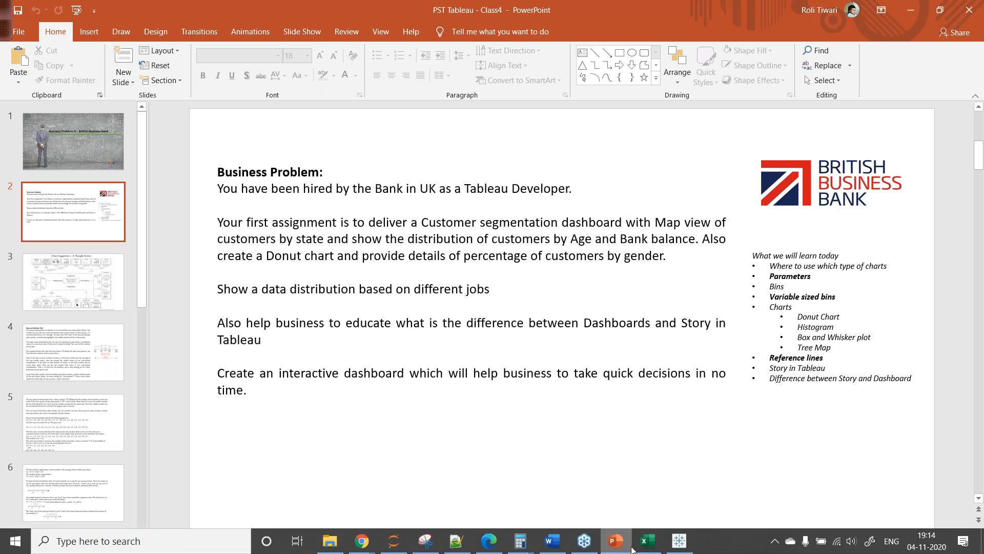
pyautogui.click(679, 546)
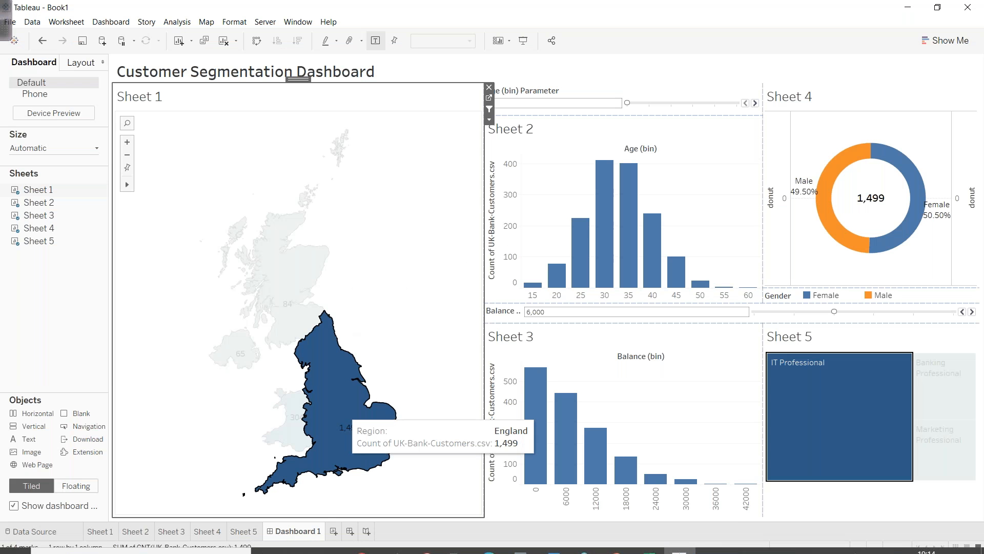
pyautogui.click(366, 532)
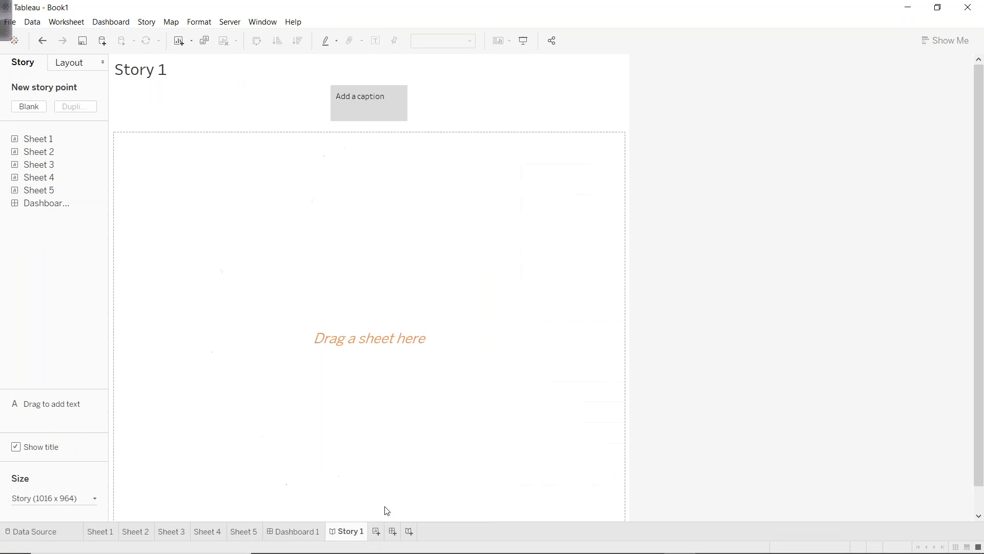
pyautogui.moveTo(46, 203); pyautogui.dragTo(205, 257)
pyautogui.moveTo(516, 255); pyautogui.dragTo(517, 255)
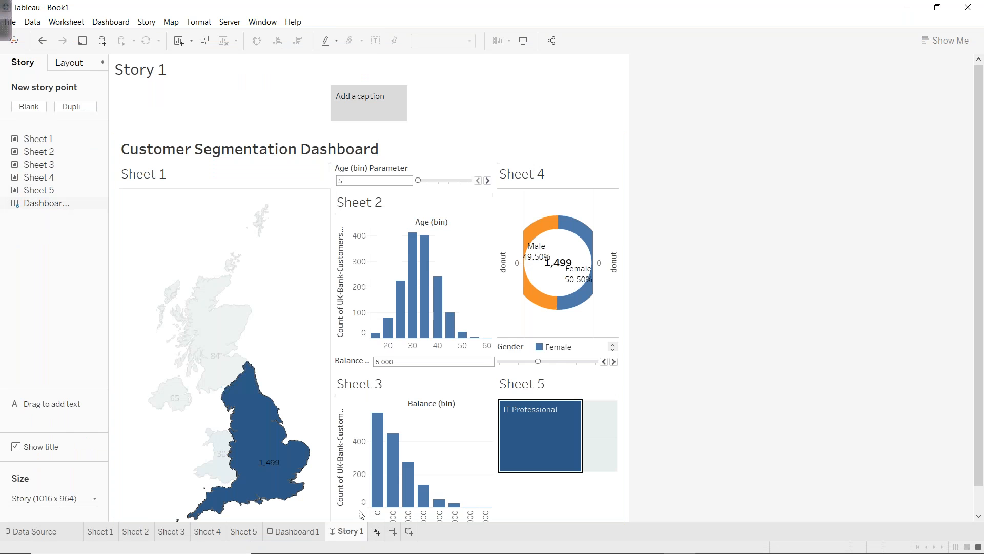
# - Clear the England selection on the Dashboard 1 map and return to Story 1
pyautogui.click(295, 531)
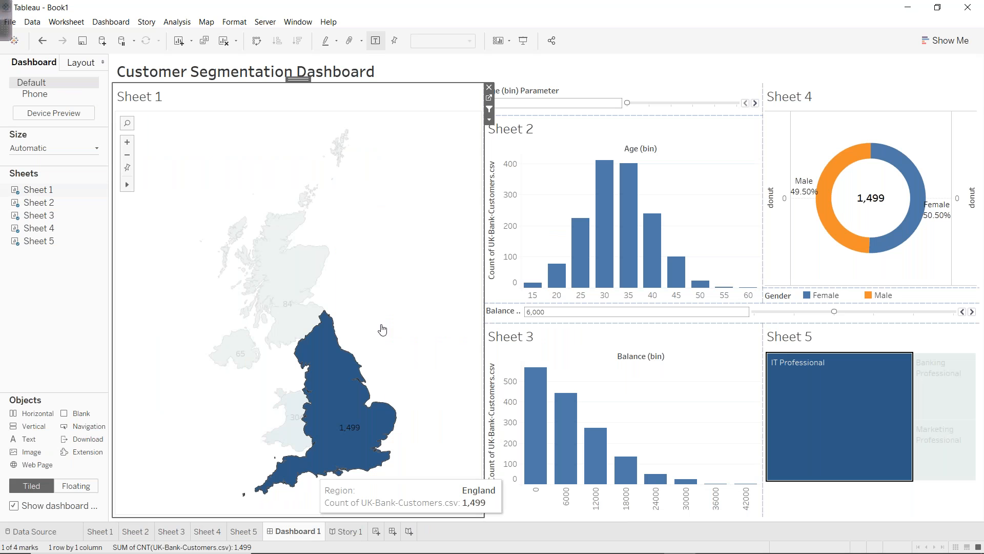
pyautogui.click(369, 426)
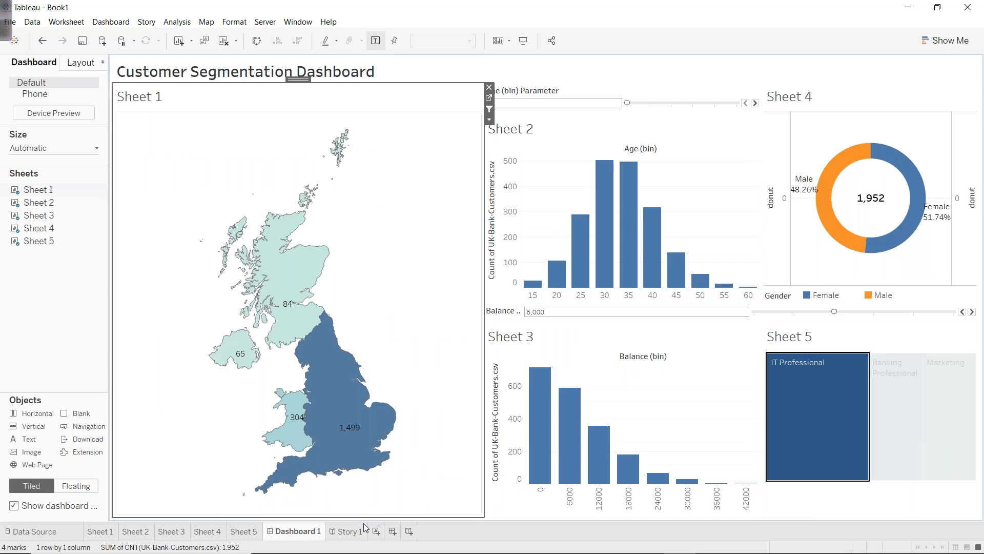
pyautogui.click(363, 528)
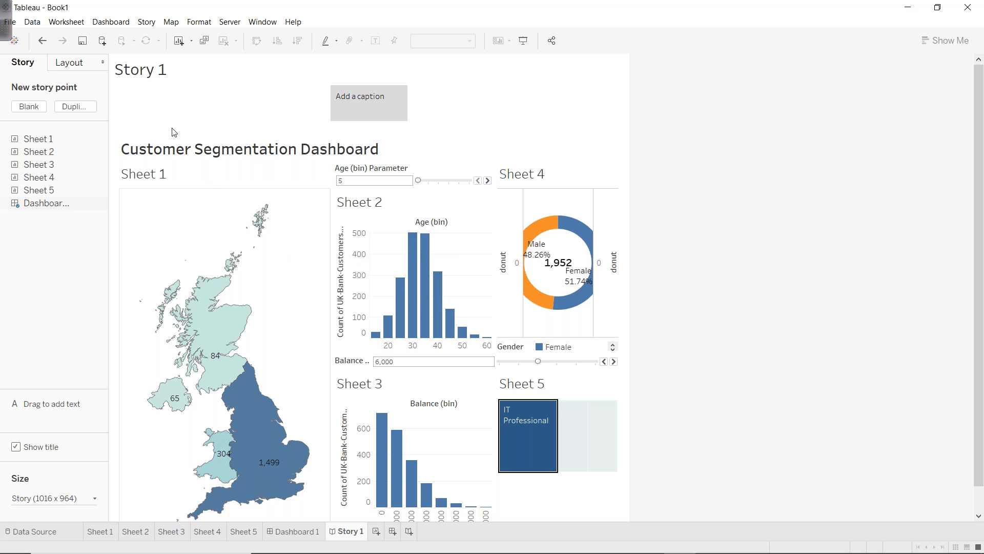
# - Add four blank story points to Story 1 and caption the first point Overview
pyautogui.click(30, 107)
pyautogui.click(36, 107)
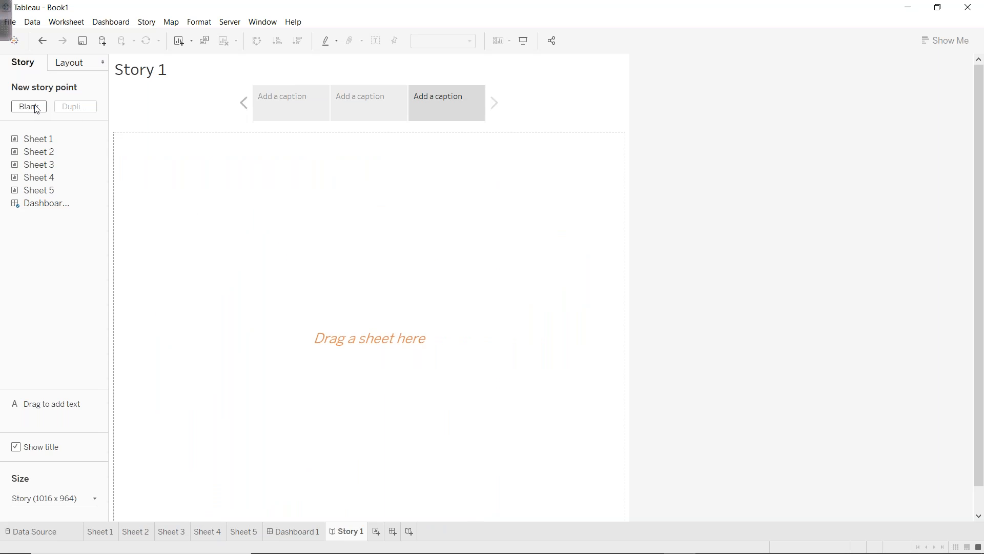
pyautogui.click(36, 107)
pyautogui.click(36, 108)
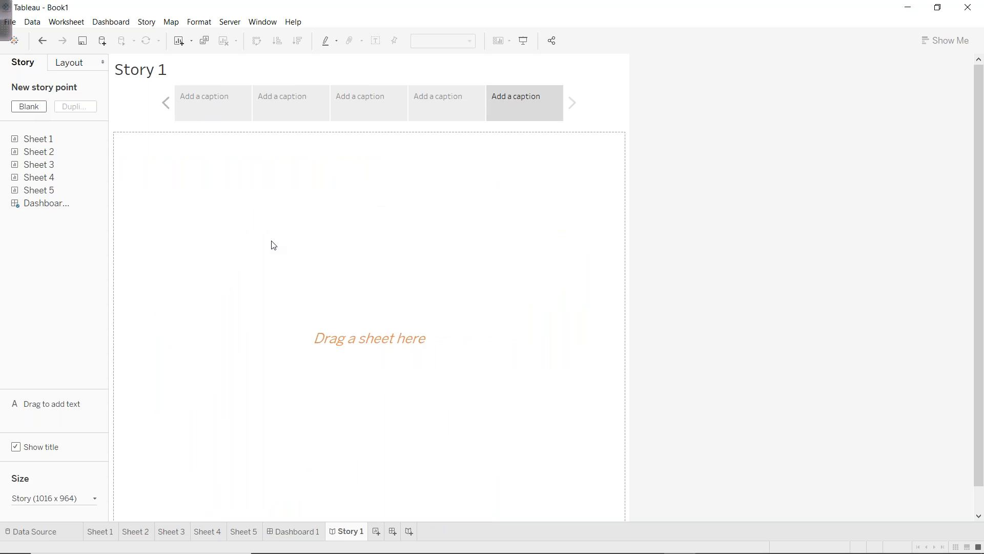
pyautogui.click(223, 107)
pyautogui.click(222, 108)
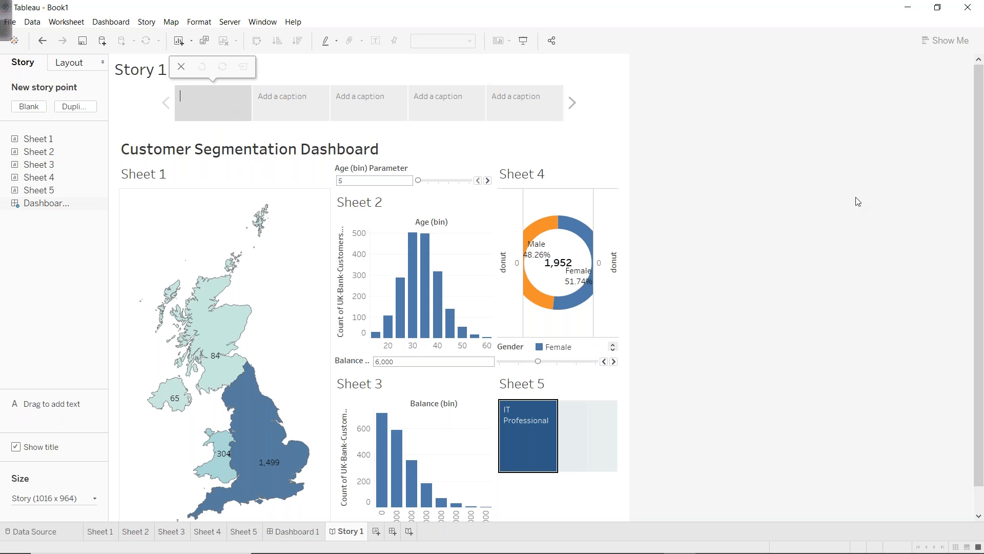
pyautogui.write('Ove')
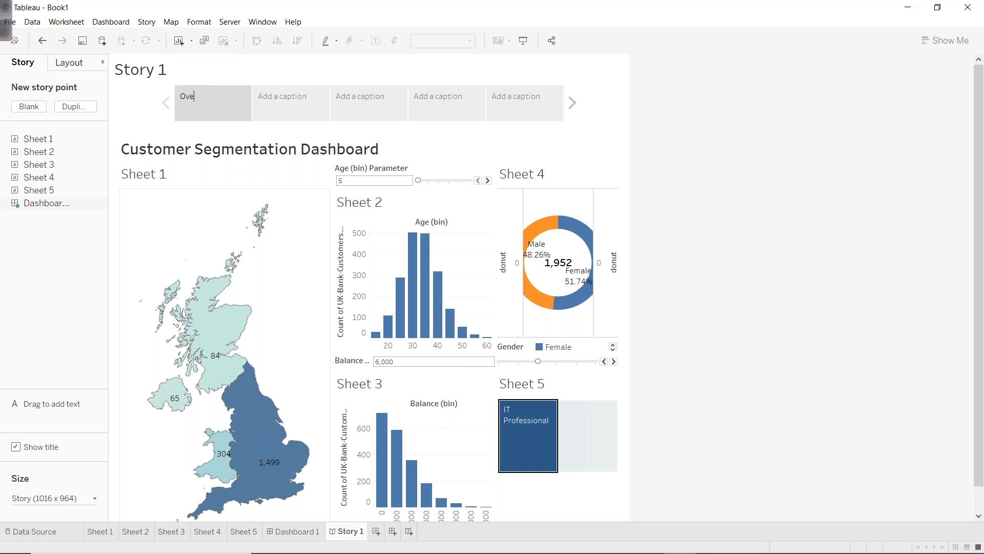
pyautogui.write('rview')
# - Place the dashboard filtered to England in the second story point and clear the IT Professional selection in the Dashboard 1 treemap
pyautogui.click(288, 97)
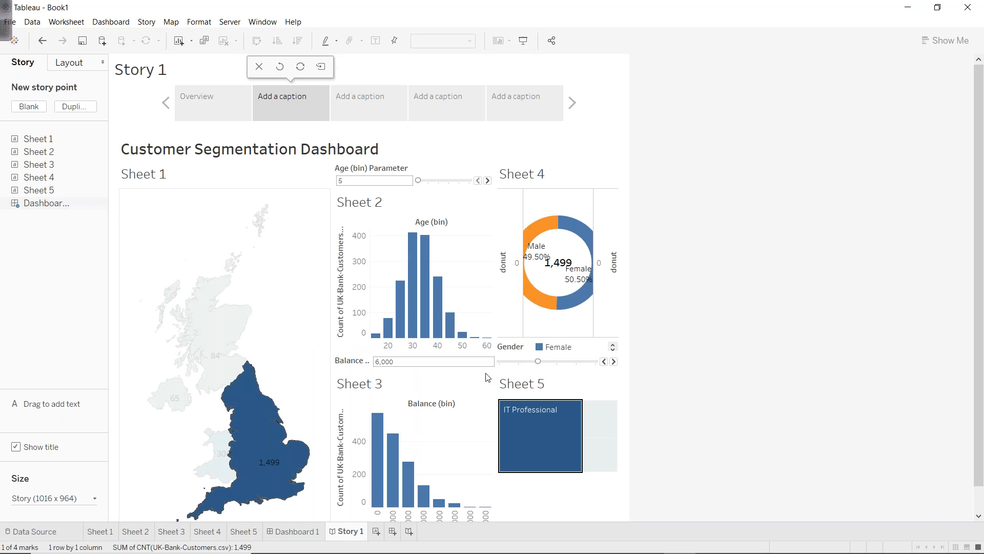
pyautogui.click(560, 436)
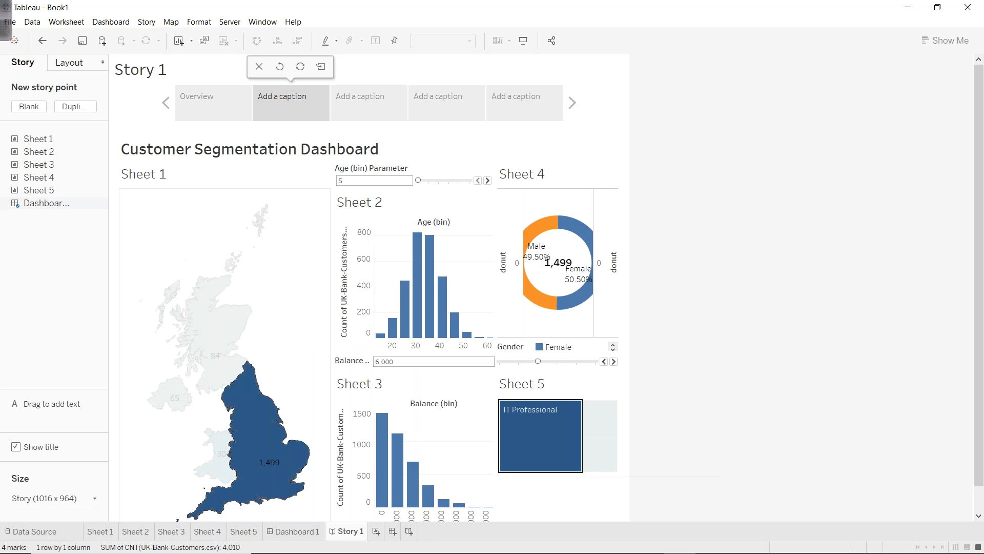
pyautogui.click(276, 532)
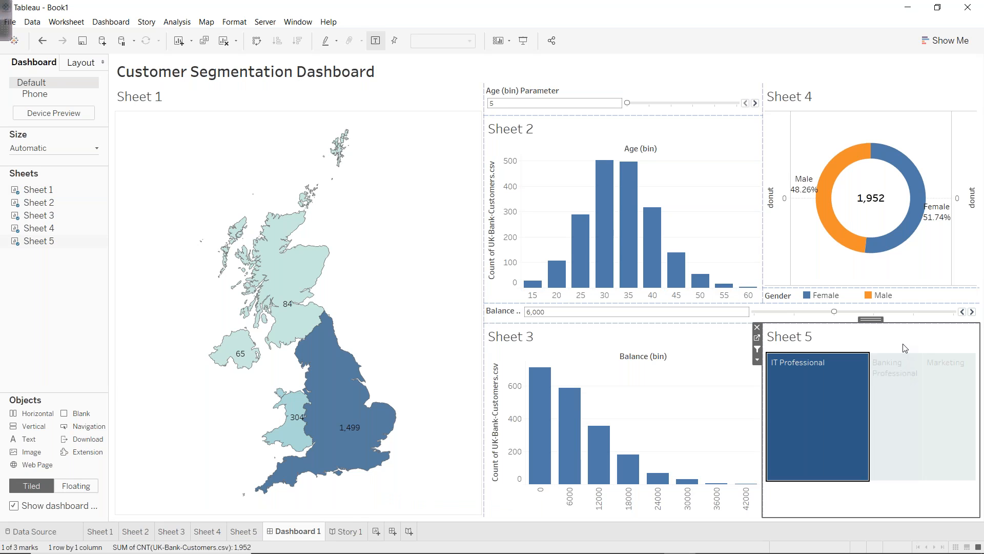
pyautogui.click(870, 344)
pyautogui.click(347, 531)
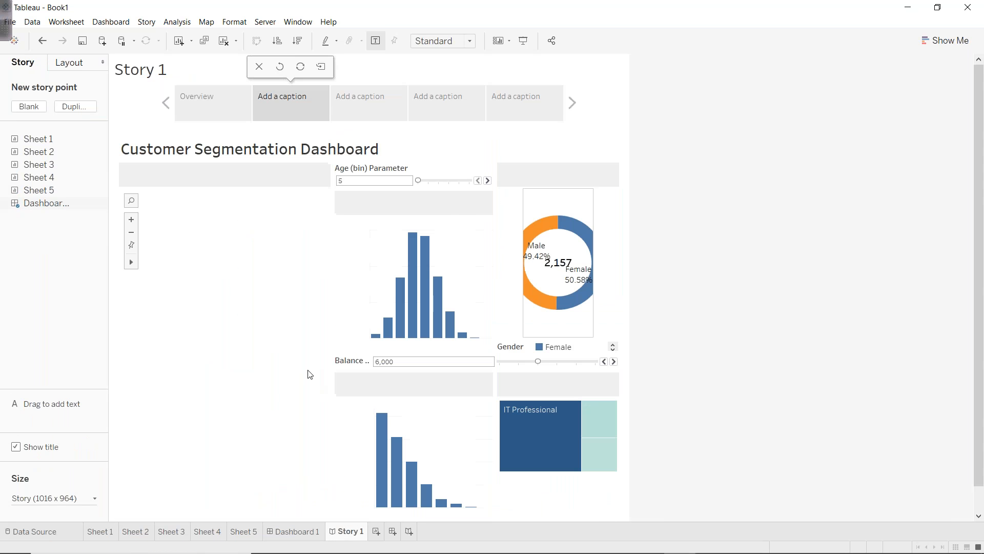
# - Caption the second story point England
pyautogui.click(212, 115)
pyautogui.click(292, 112)
pyautogui.click(291, 111)
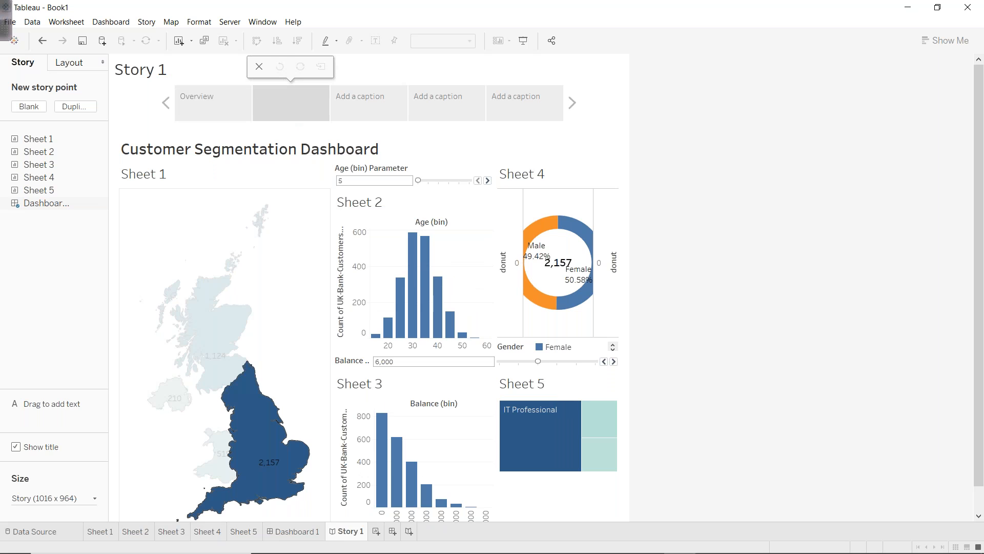
pyautogui.write('England')
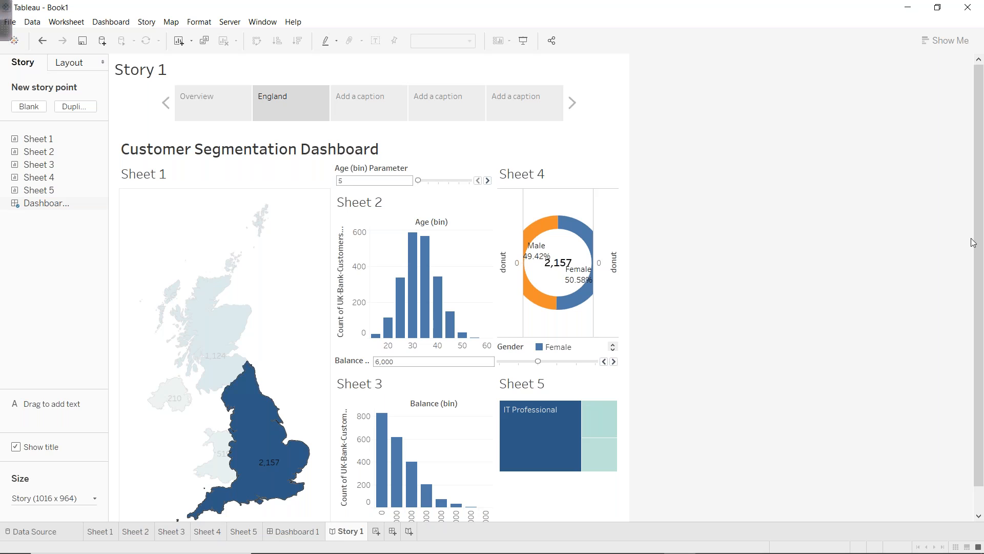
# - Place the dashboard in the third story point, filter it to Scotland on the map and caption the point Scotland
pyautogui.click(377, 106)
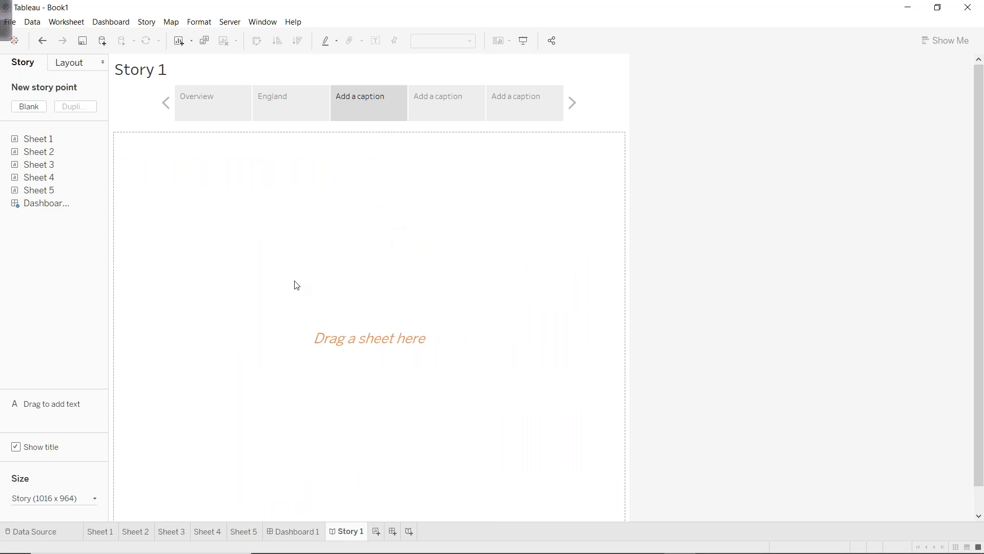
pyautogui.moveTo(48, 191)
pyautogui.moveTo(47, 203); pyautogui.dragTo(278, 235)
pyautogui.click(234, 323)
pyautogui.doubleClick(365, 100)
pyautogui.write('Scotland')
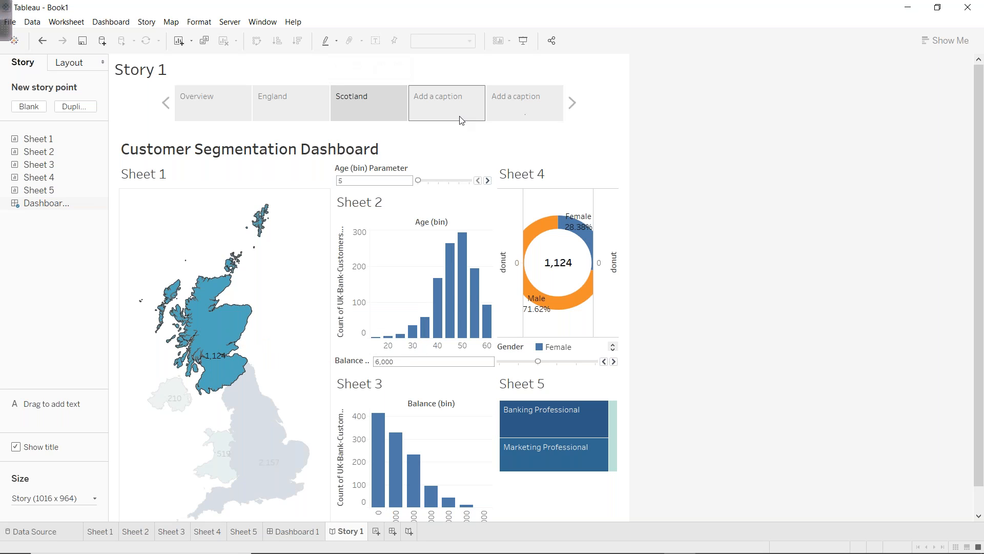
# - Place the dashboard in the fourth story point, filter it to Wales on the map and caption the point Wales
pyautogui.click(444, 100)
pyautogui.moveTo(47, 203); pyautogui.dragTo(183, 247)
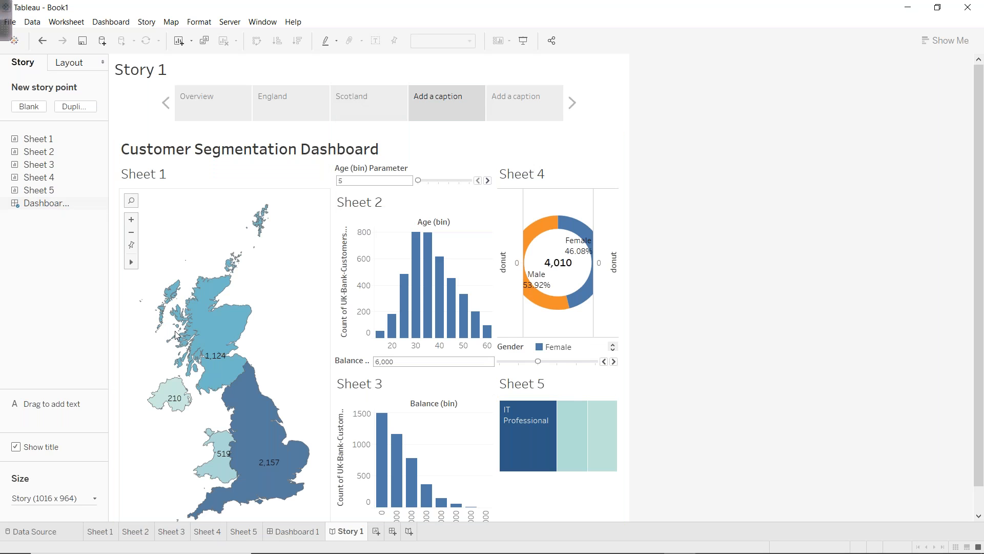
pyautogui.click(210, 459)
pyautogui.click(446, 109)
pyautogui.write('Wales')
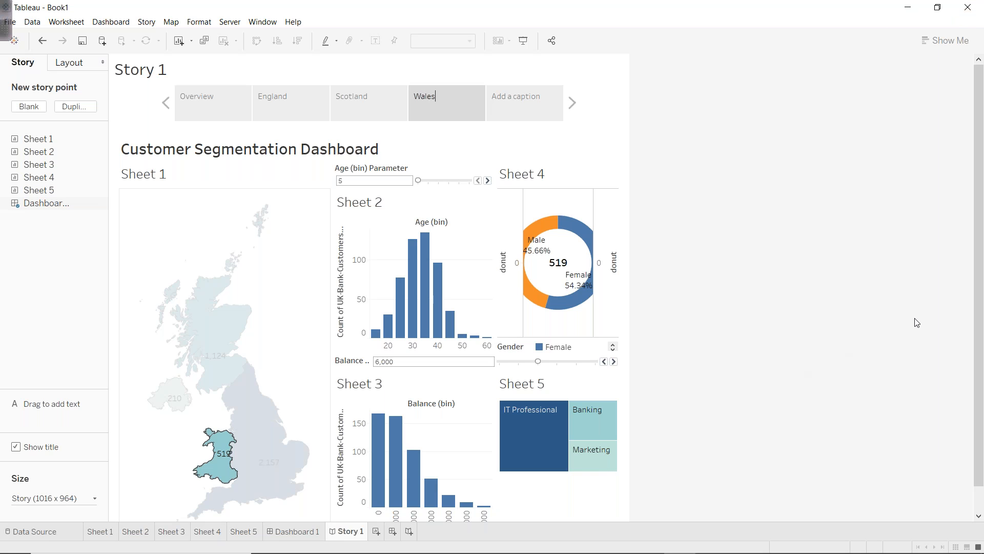
# - Place the dashboard in the fifth story point, filter it to Northern Ireland on the map and caption the point NI
pyautogui.click(529, 103)
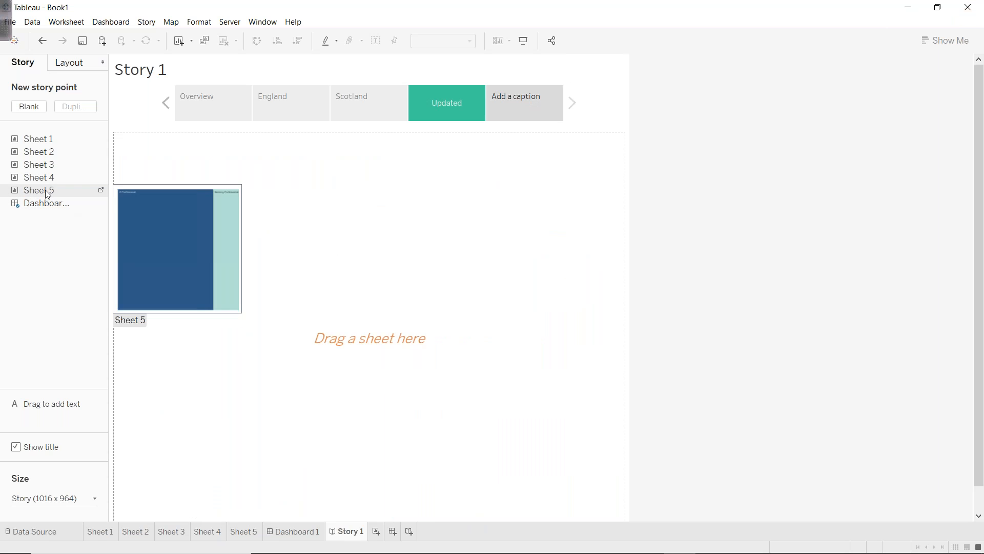
pyautogui.moveTo(65, 213)
pyautogui.moveTo(65, 213); pyautogui.dragTo(315, 231)
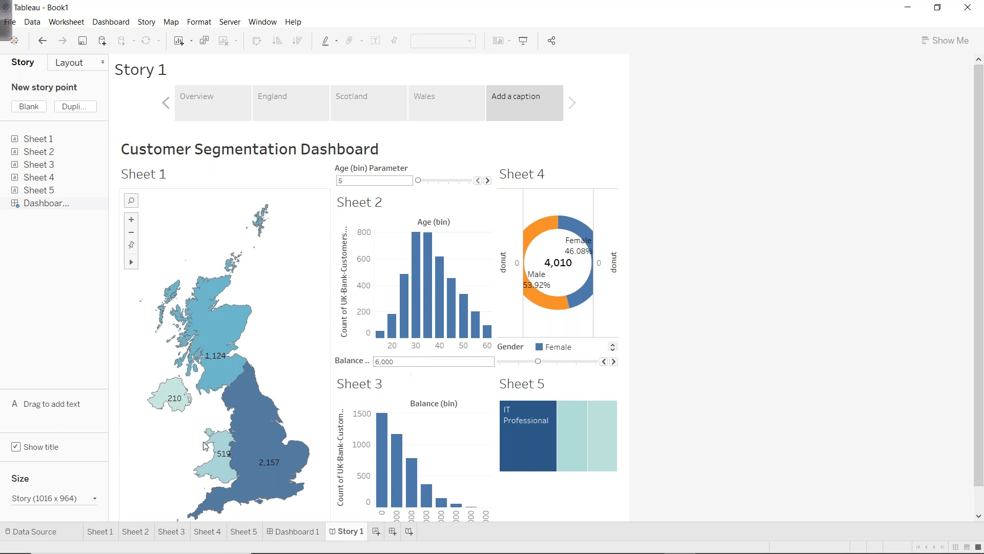
pyautogui.click(169, 396)
pyautogui.doubleClick(525, 106)
pyautogui.write('NI')
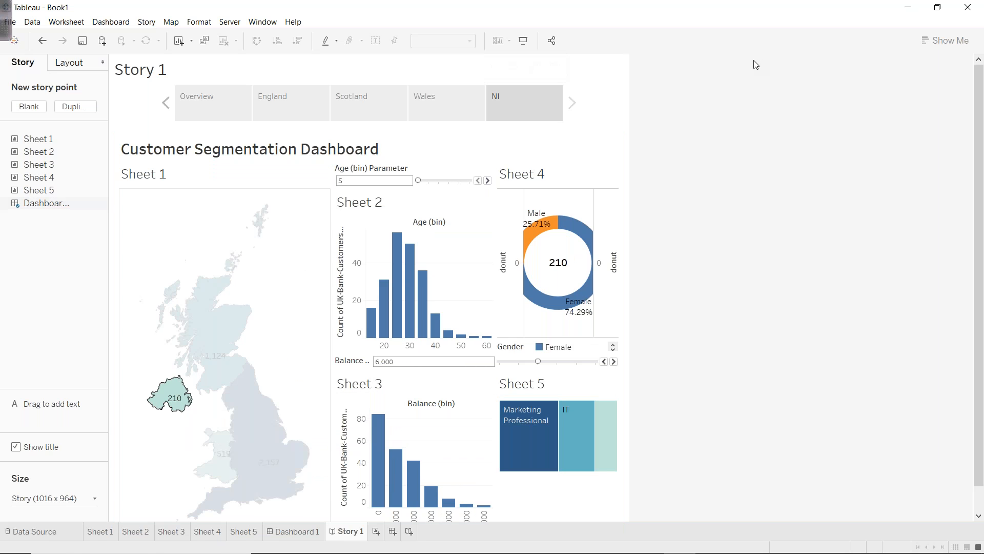
# - Present the story full screen, review the Overview, England, Scotland, Wales and NI points in turn, and compare them with Dashboard 1
pyautogui.click(220, 107)
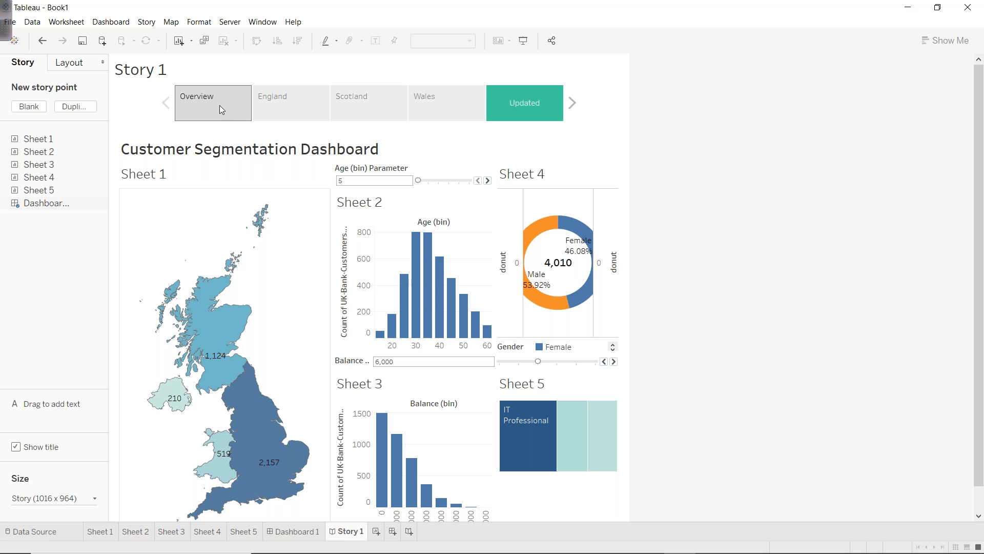
pyautogui.click(523, 46)
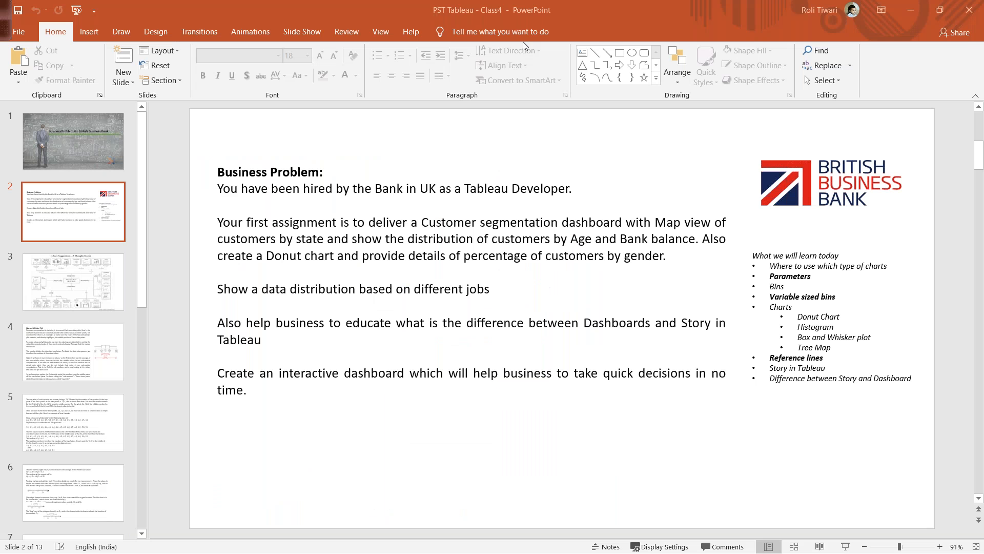
pyautogui.hotkey('alt', 'Tab')
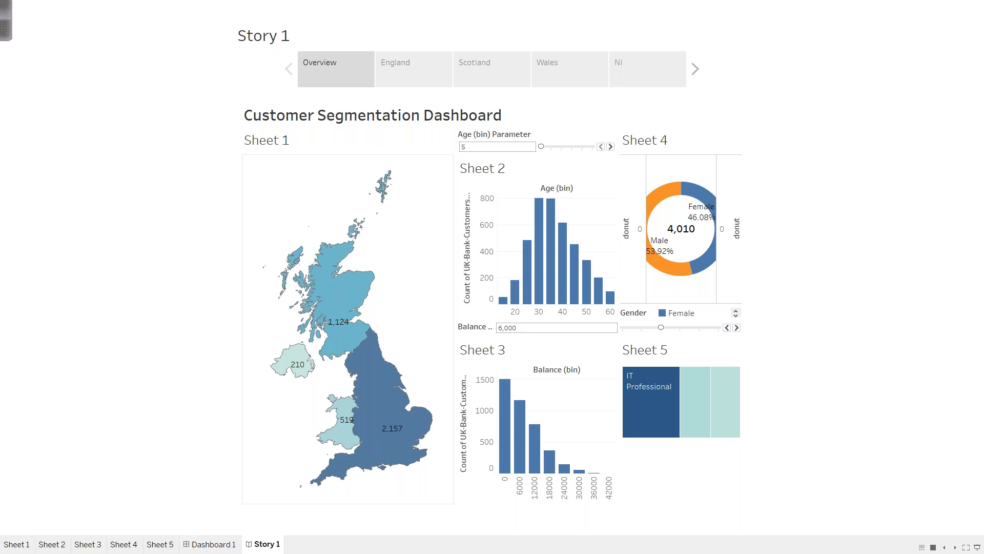
pyautogui.press('Right')
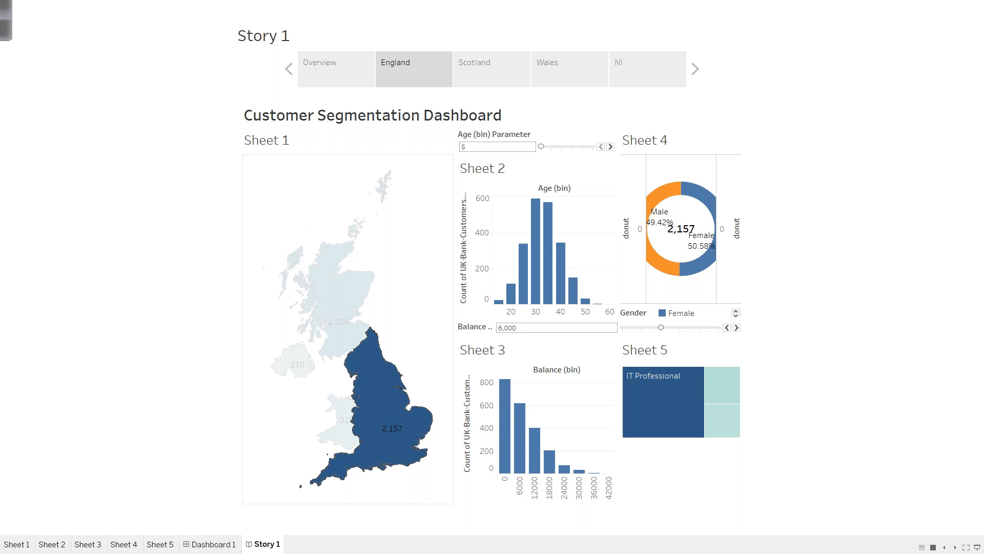
pyautogui.press('Right')
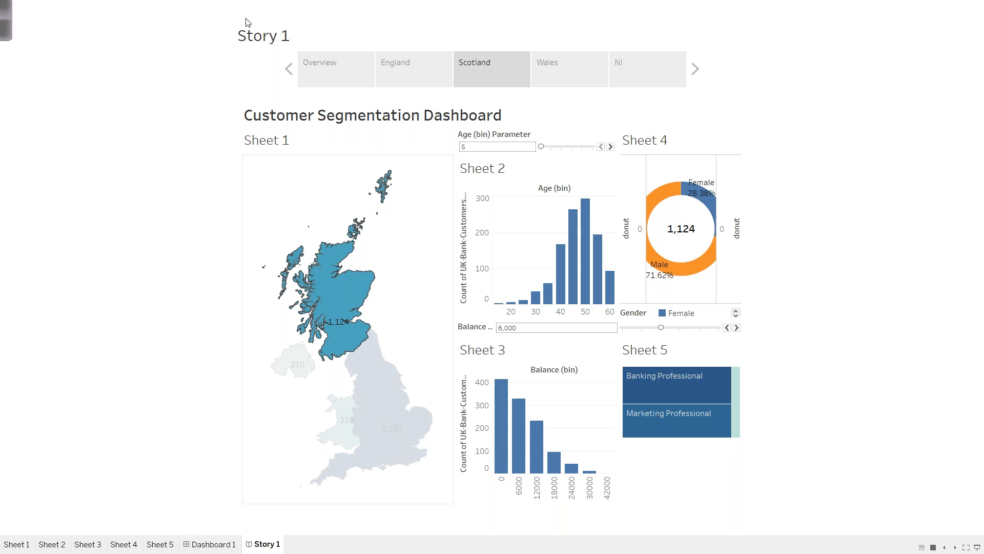
pyautogui.click(567, 83)
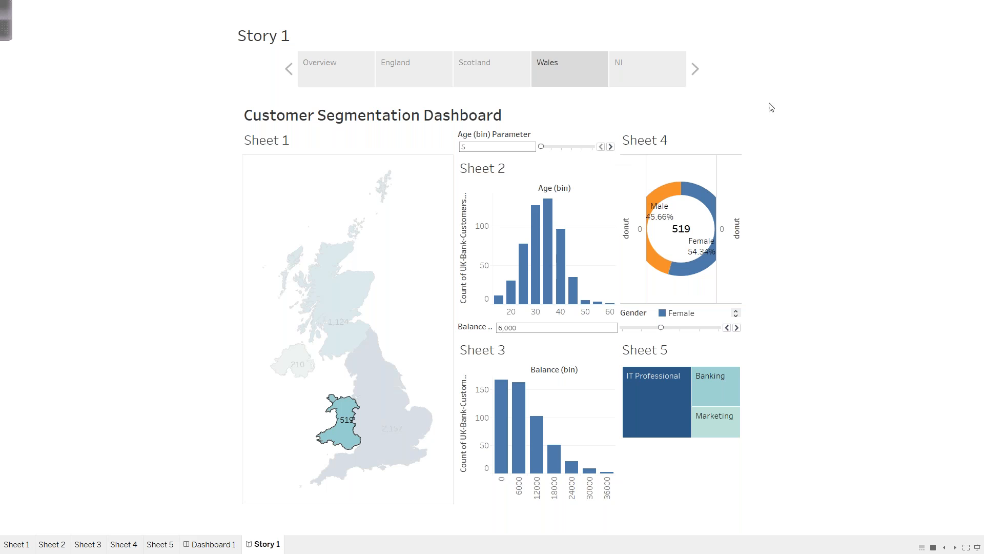
pyautogui.click(654, 66)
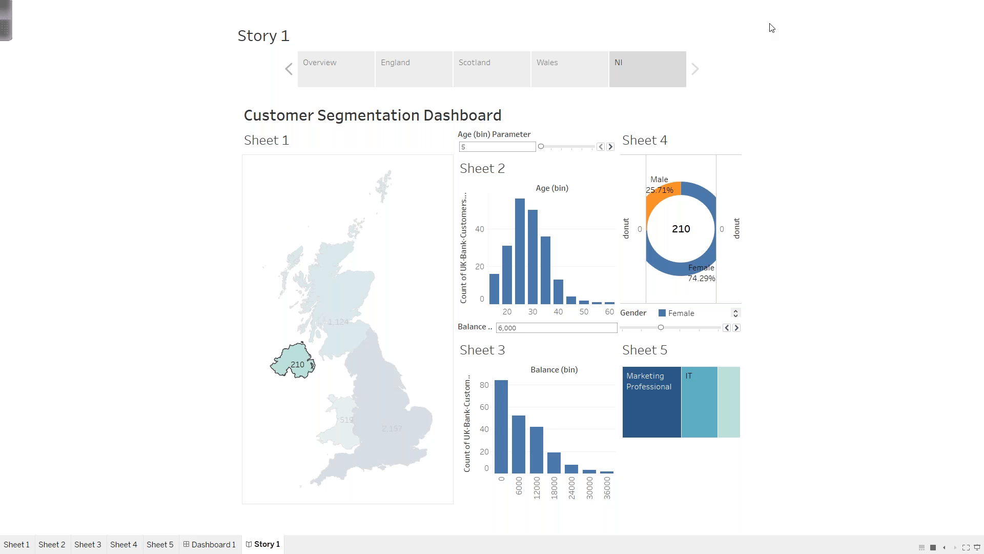
pyautogui.click(215, 545)
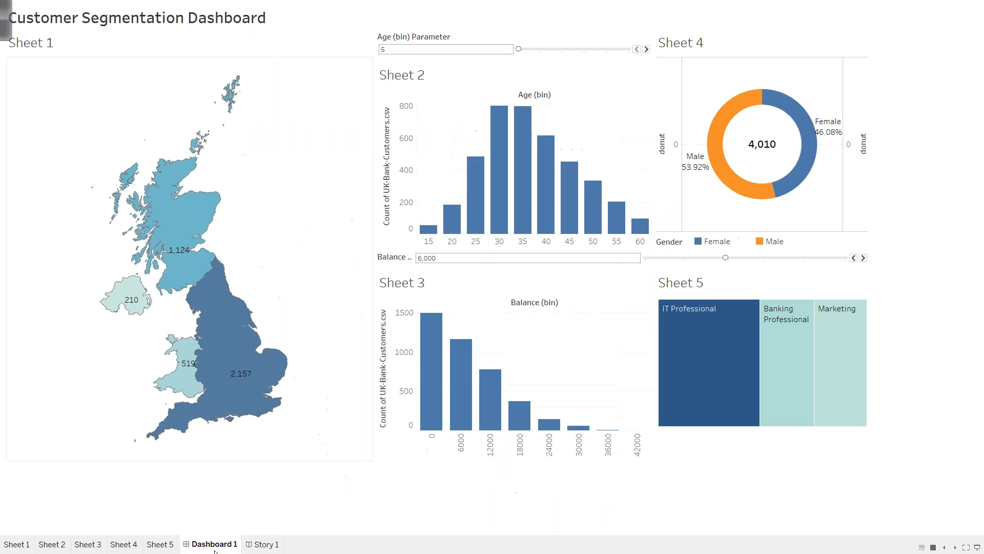
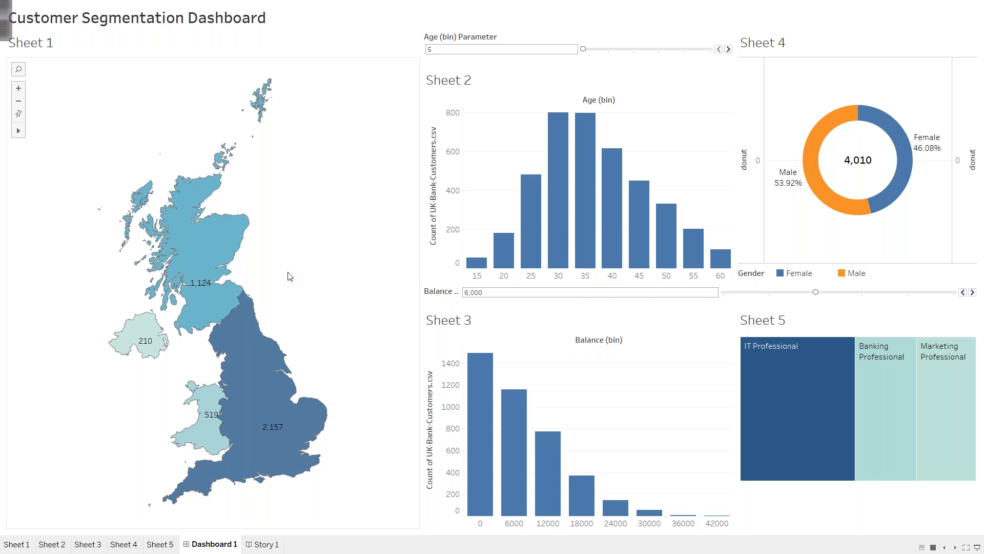
pyautogui.press('Escape')
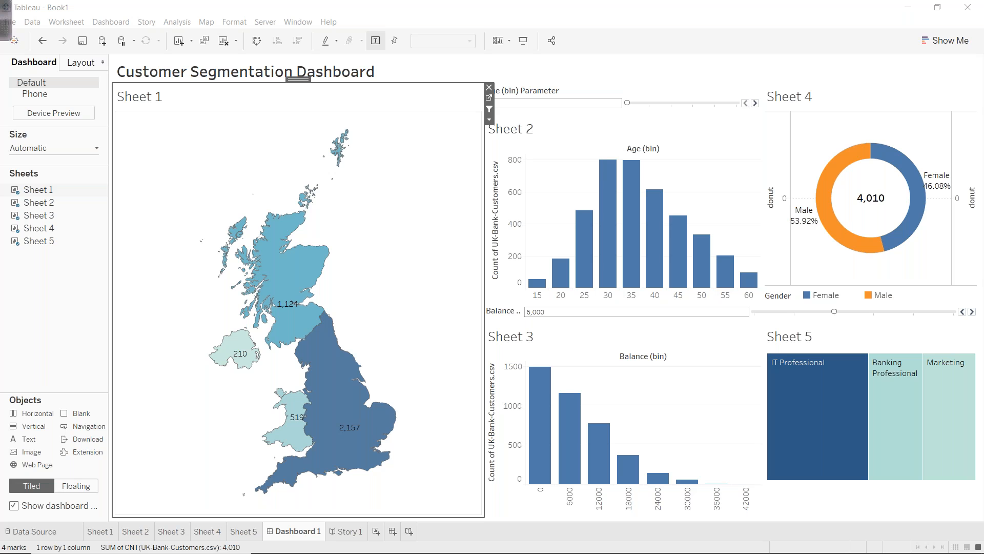
# - Add three blank worksheets, two blank dashboards and three blank stories to the workbook
pyautogui.click(377, 532)
pyautogui.click(410, 532)
pyautogui.click(447, 531)
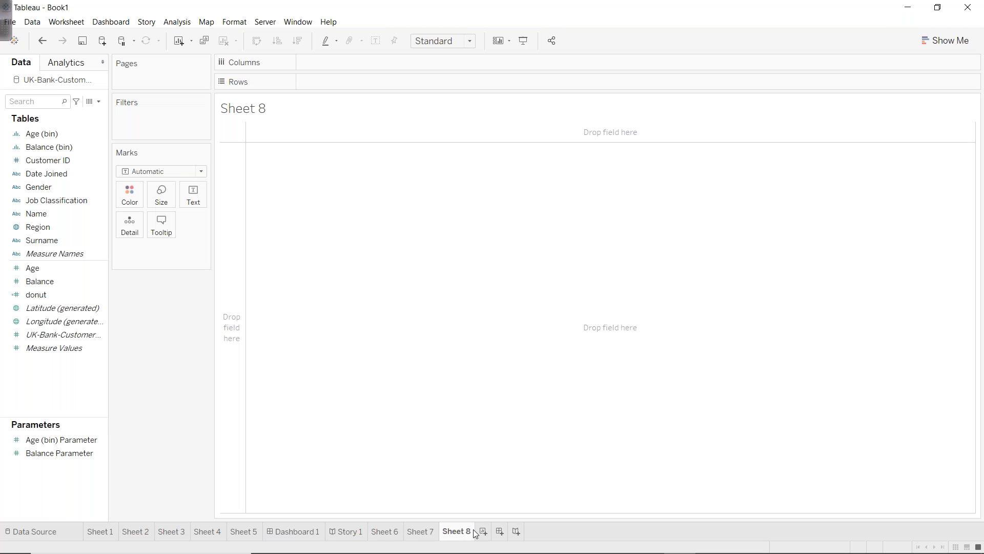
pyautogui.click(506, 531)
pyautogui.click(564, 532)
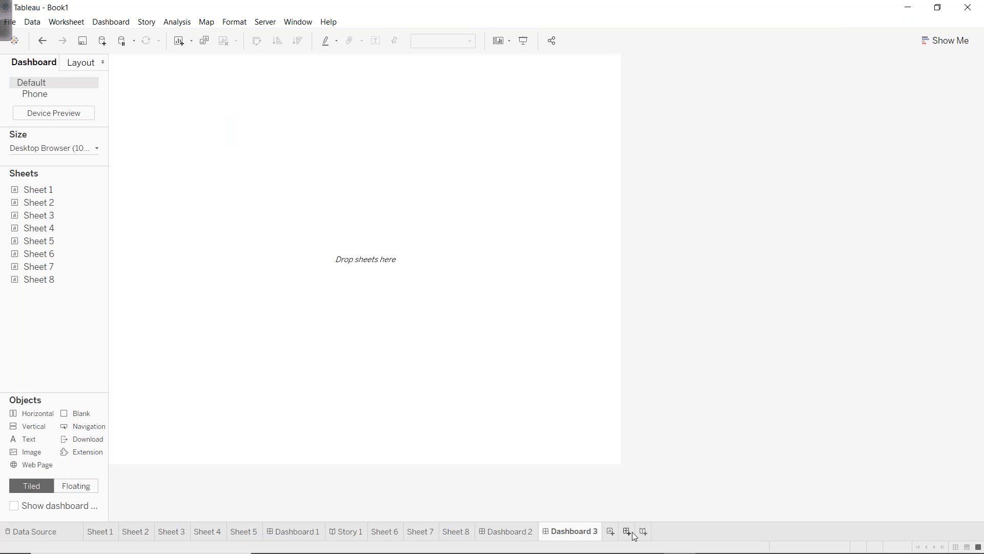
pyautogui.click(643, 531)
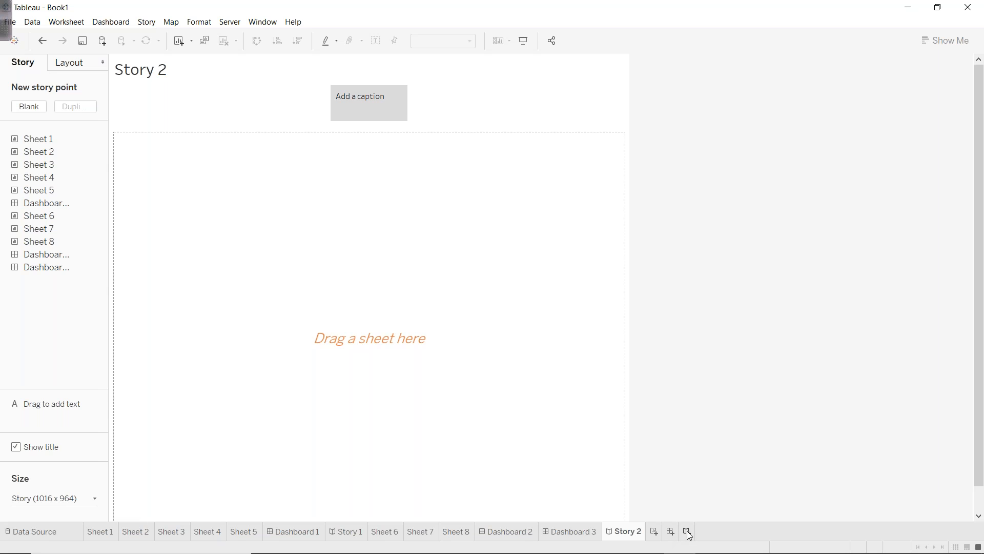
pyautogui.click(688, 531)
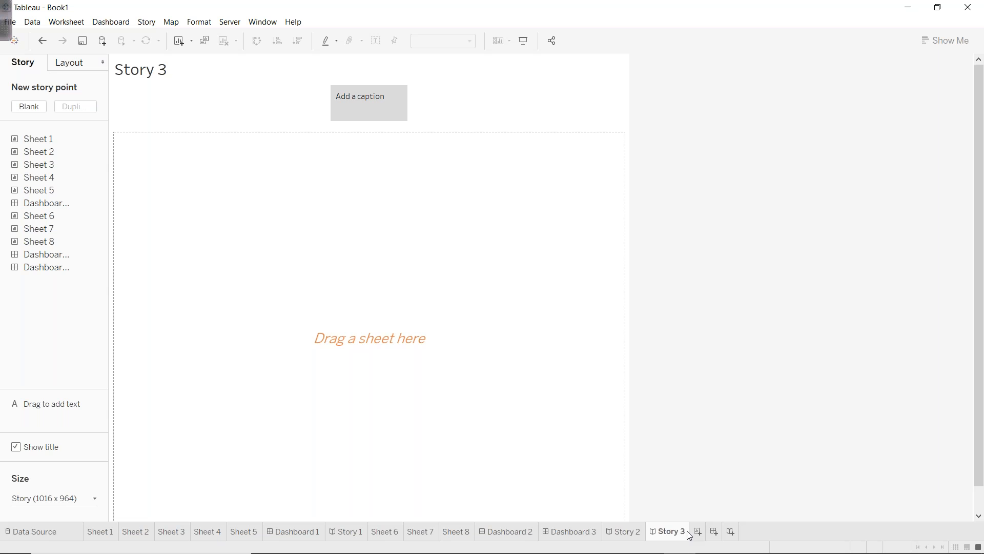
pyautogui.click(730, 531)
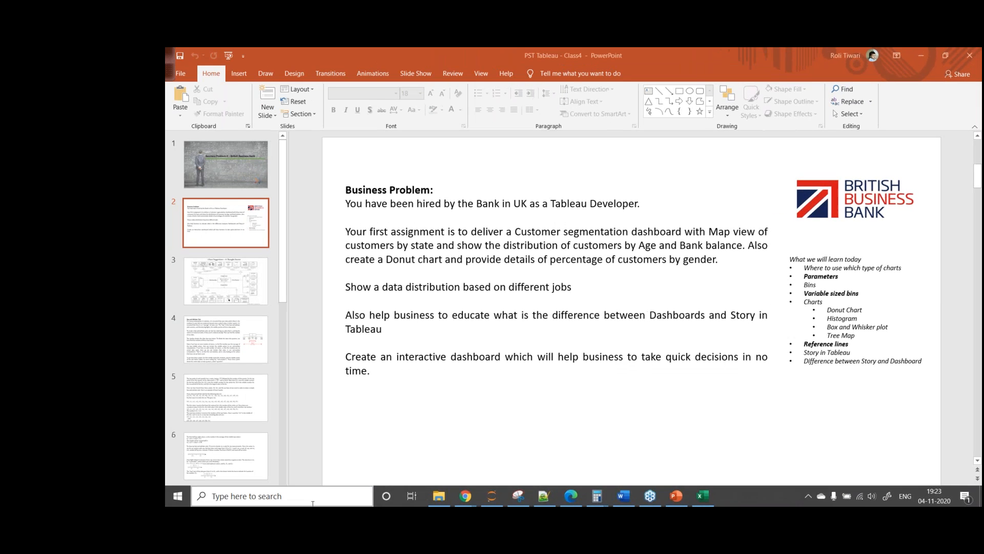
pyautogui.click(215, 541)
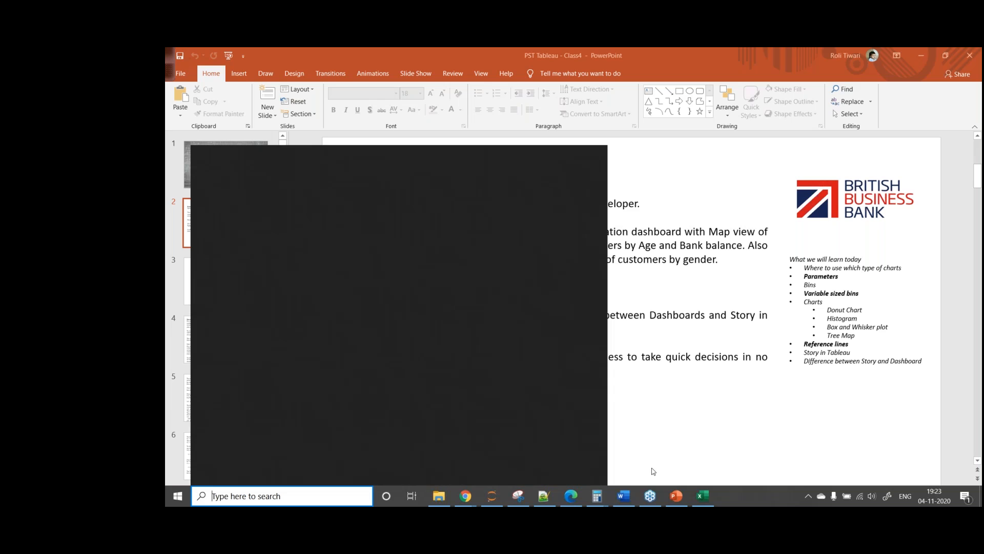